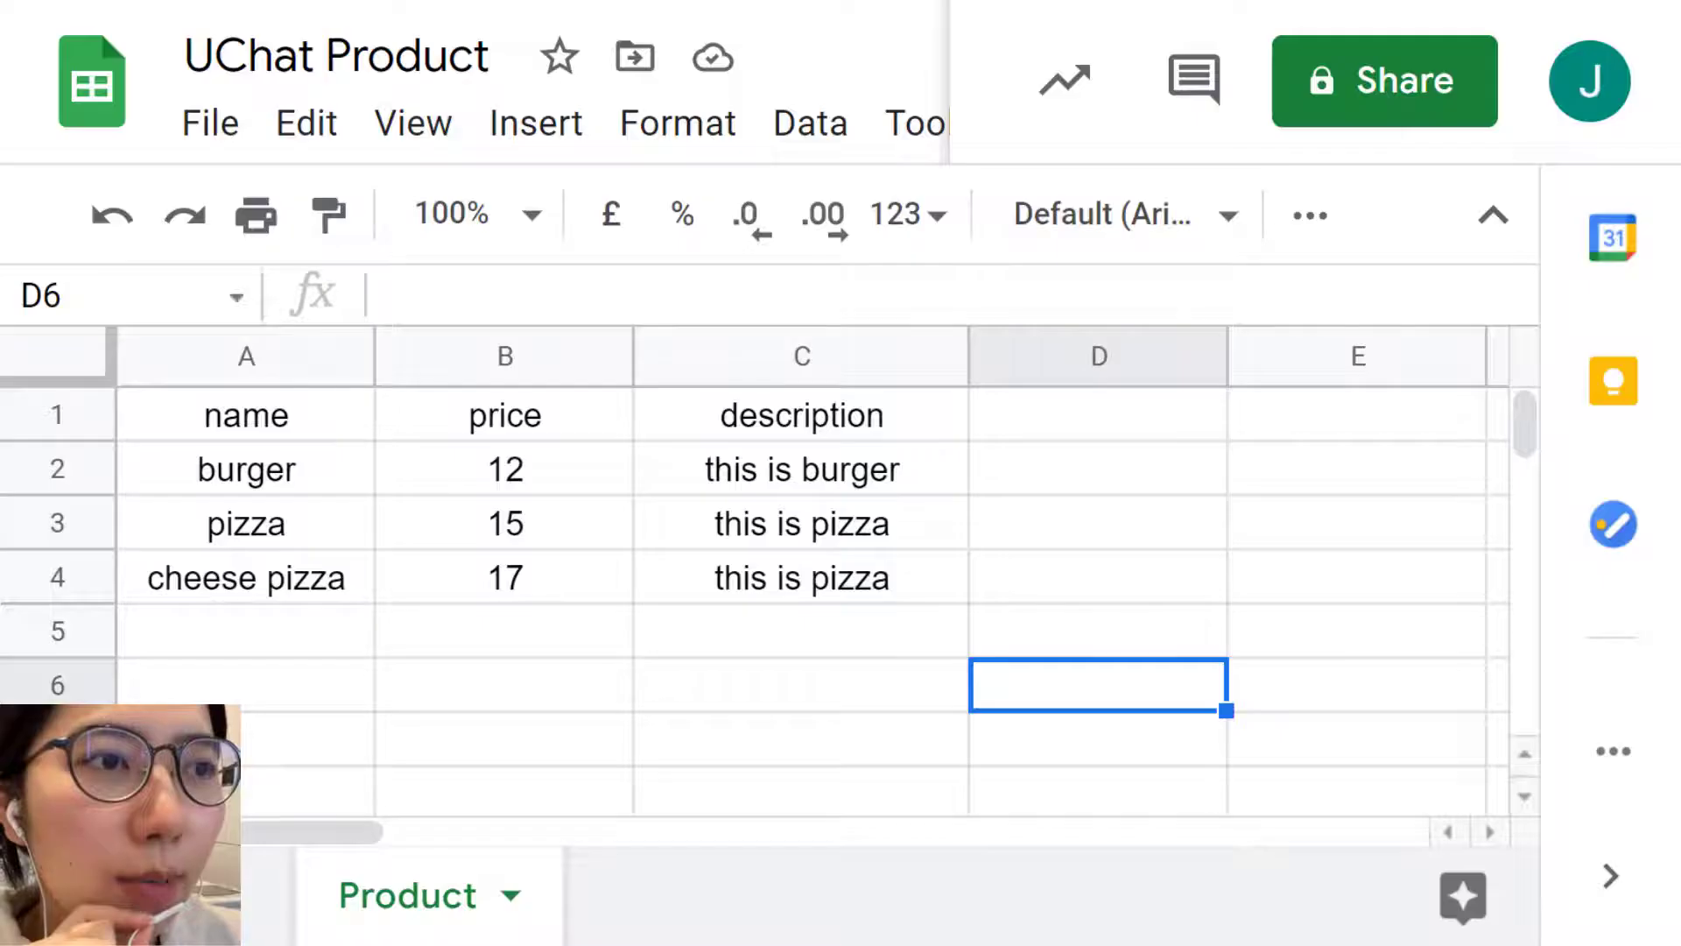
Highlight the name/price/description headers, product rows 2–4, prices 12, 15, 17, and the descriptions
{"action": "left_click", "coordinate": [334, 429]}
{"action": "left_click_drag", "start_coordinate": [289, 425], "coordinate": [690, 425]}
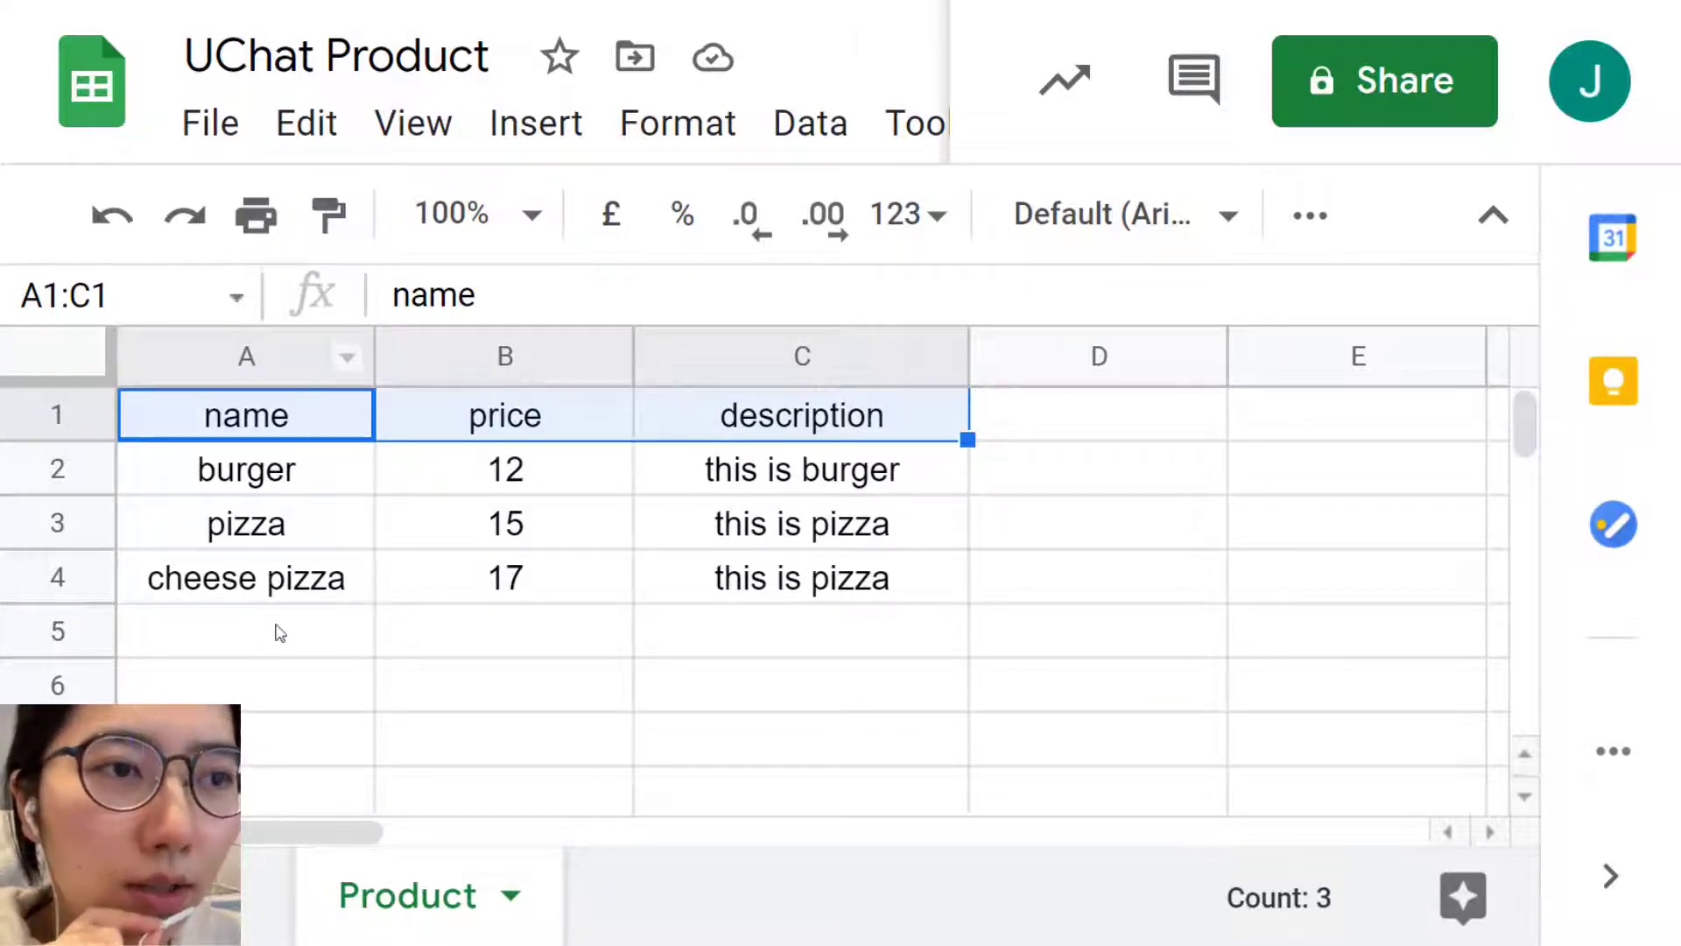
{"action": "left_click", "coordinate": [289, 477]}
{"action": "left_click_drag", "start_coordinate": [112, 477], "coordinate": [77, 583]}
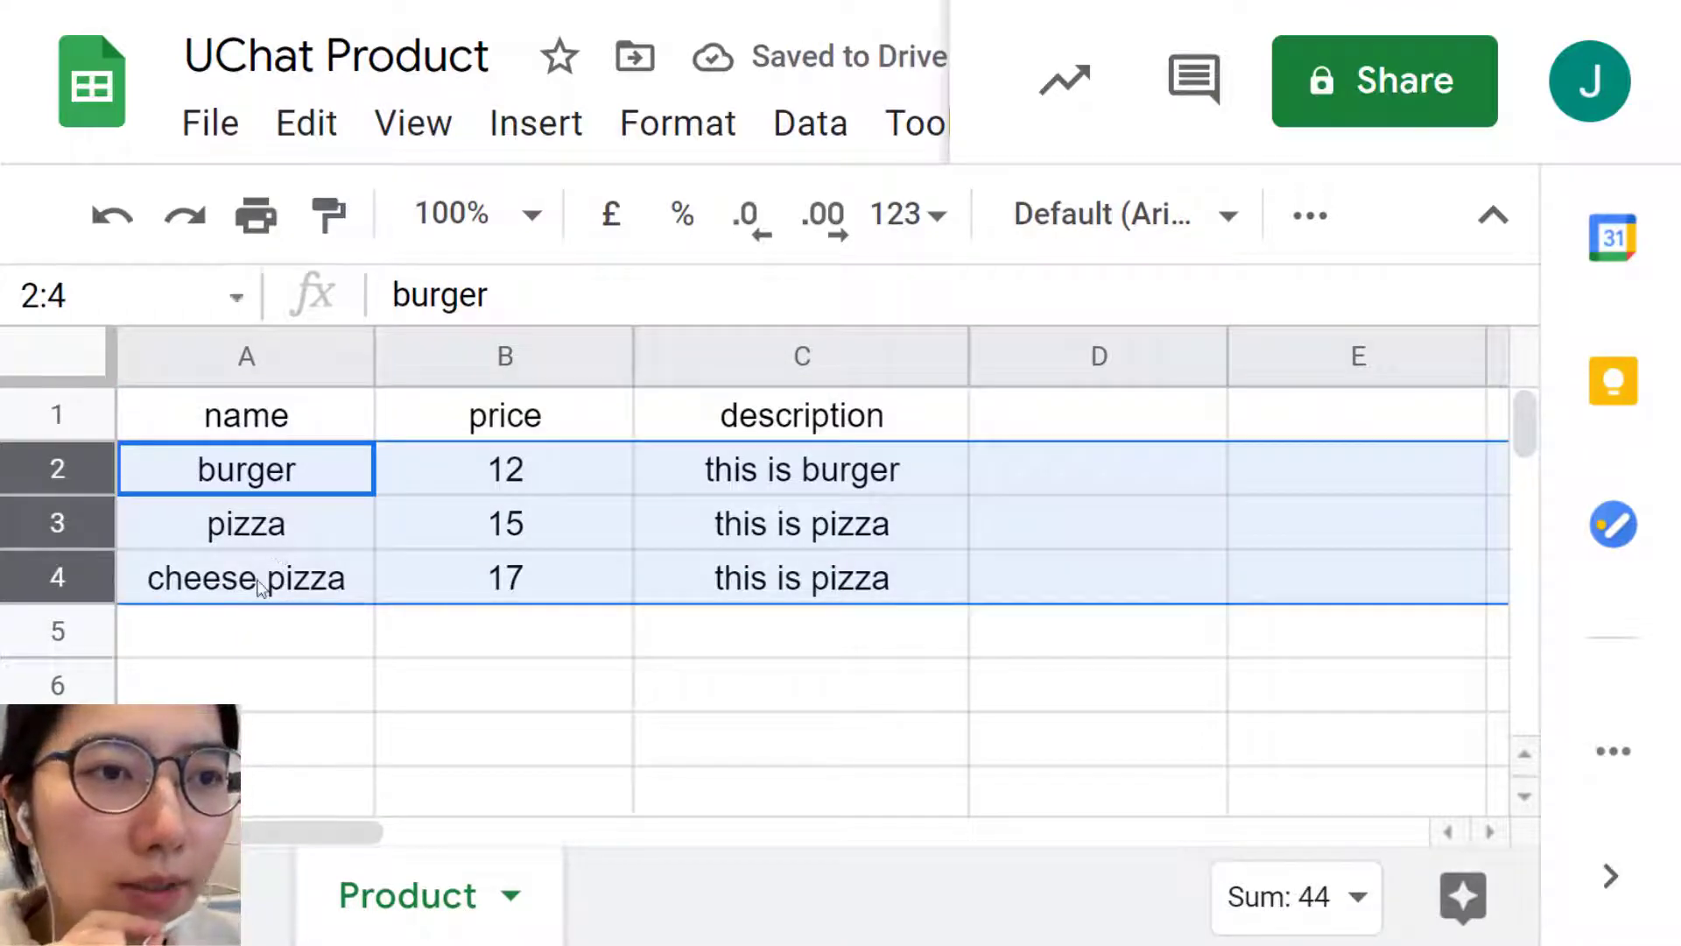
{"action": "left_click", "coordinate": [570, 574]}
{"action": "left_click_drag", "start_coordinate": [555, 481], "coordinate": [560, 564]}
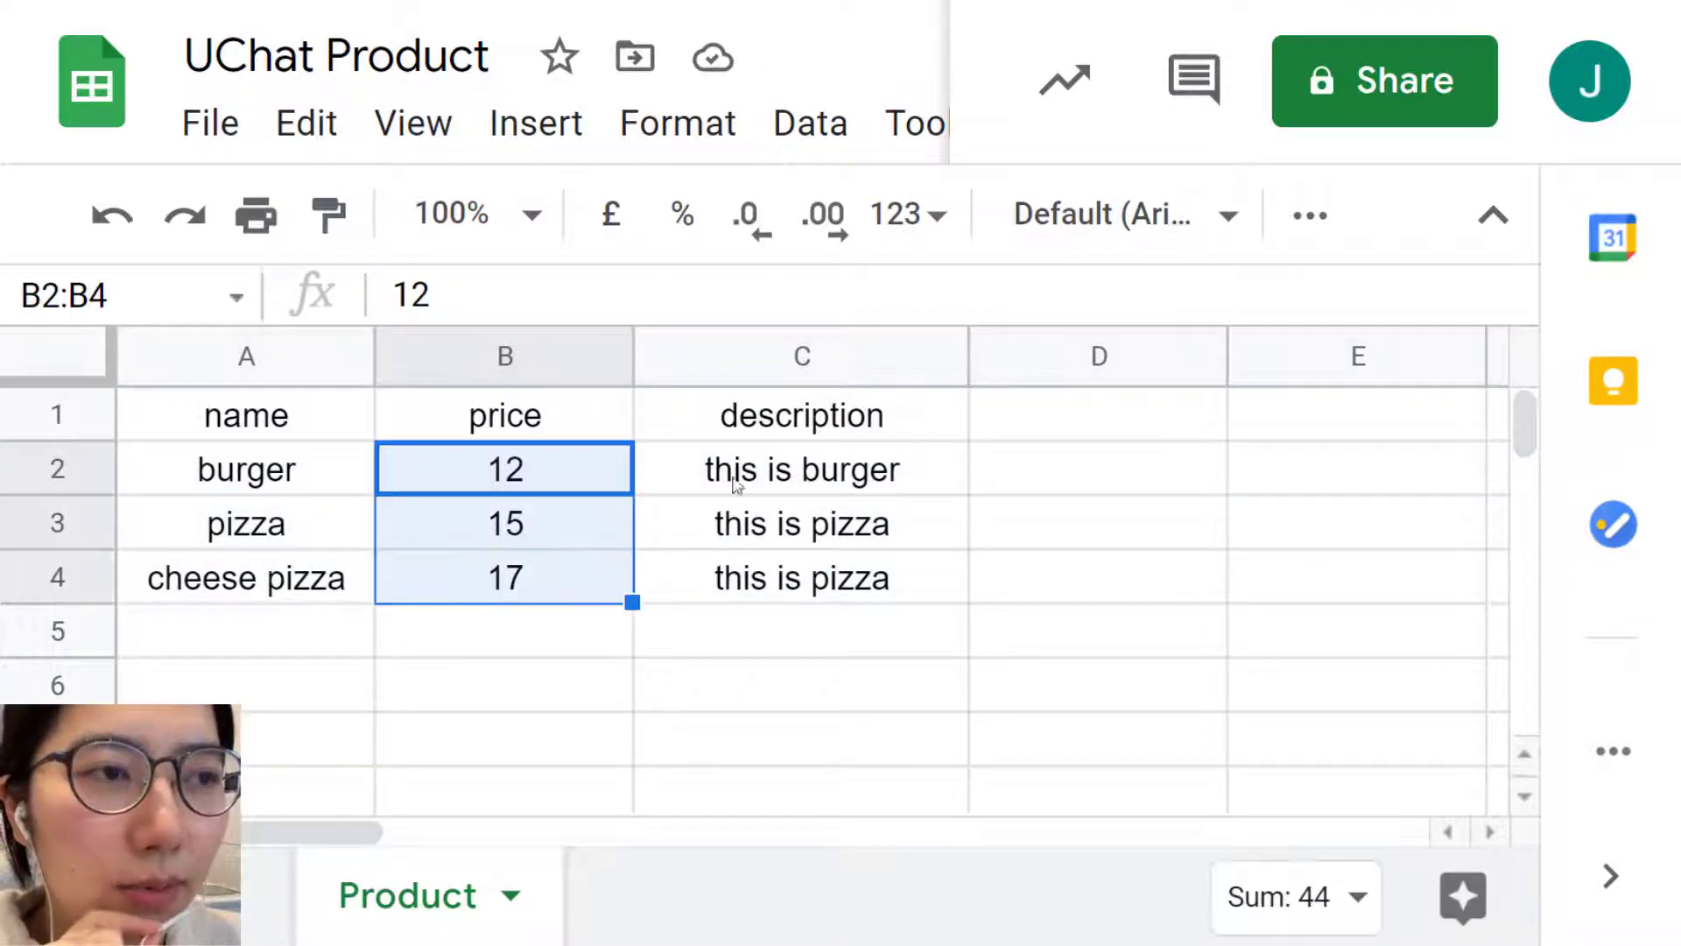
{"action": "left_click_drag", "start_coordinate": [767, 466], "coordinate": [788, 574]}
Move around the flow canvas and open the Search Product Name step
{"action": "left_click", "coordinate": [1088, 544]}
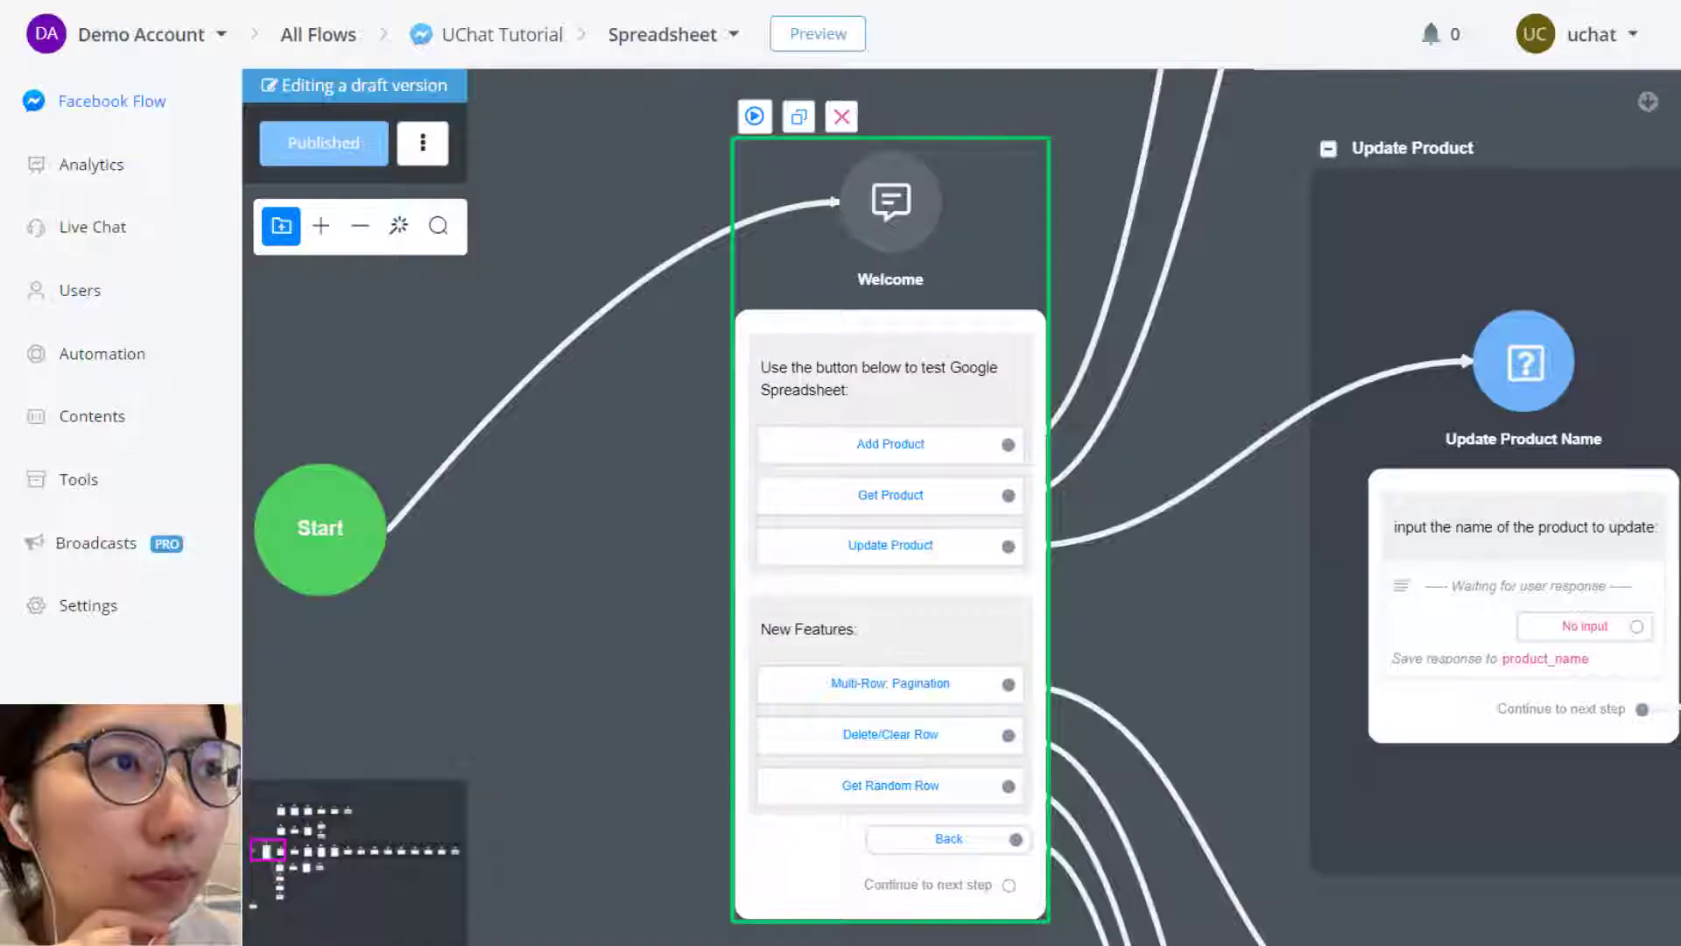
{"action": "scroll", "coordinate": [623, 753], "scroll_direction": "down", "scroll_amount": 2}
{"action": "scroll", "coordinate": [712, 800], "scroll_direction": "down", "scroll_amount": 5}
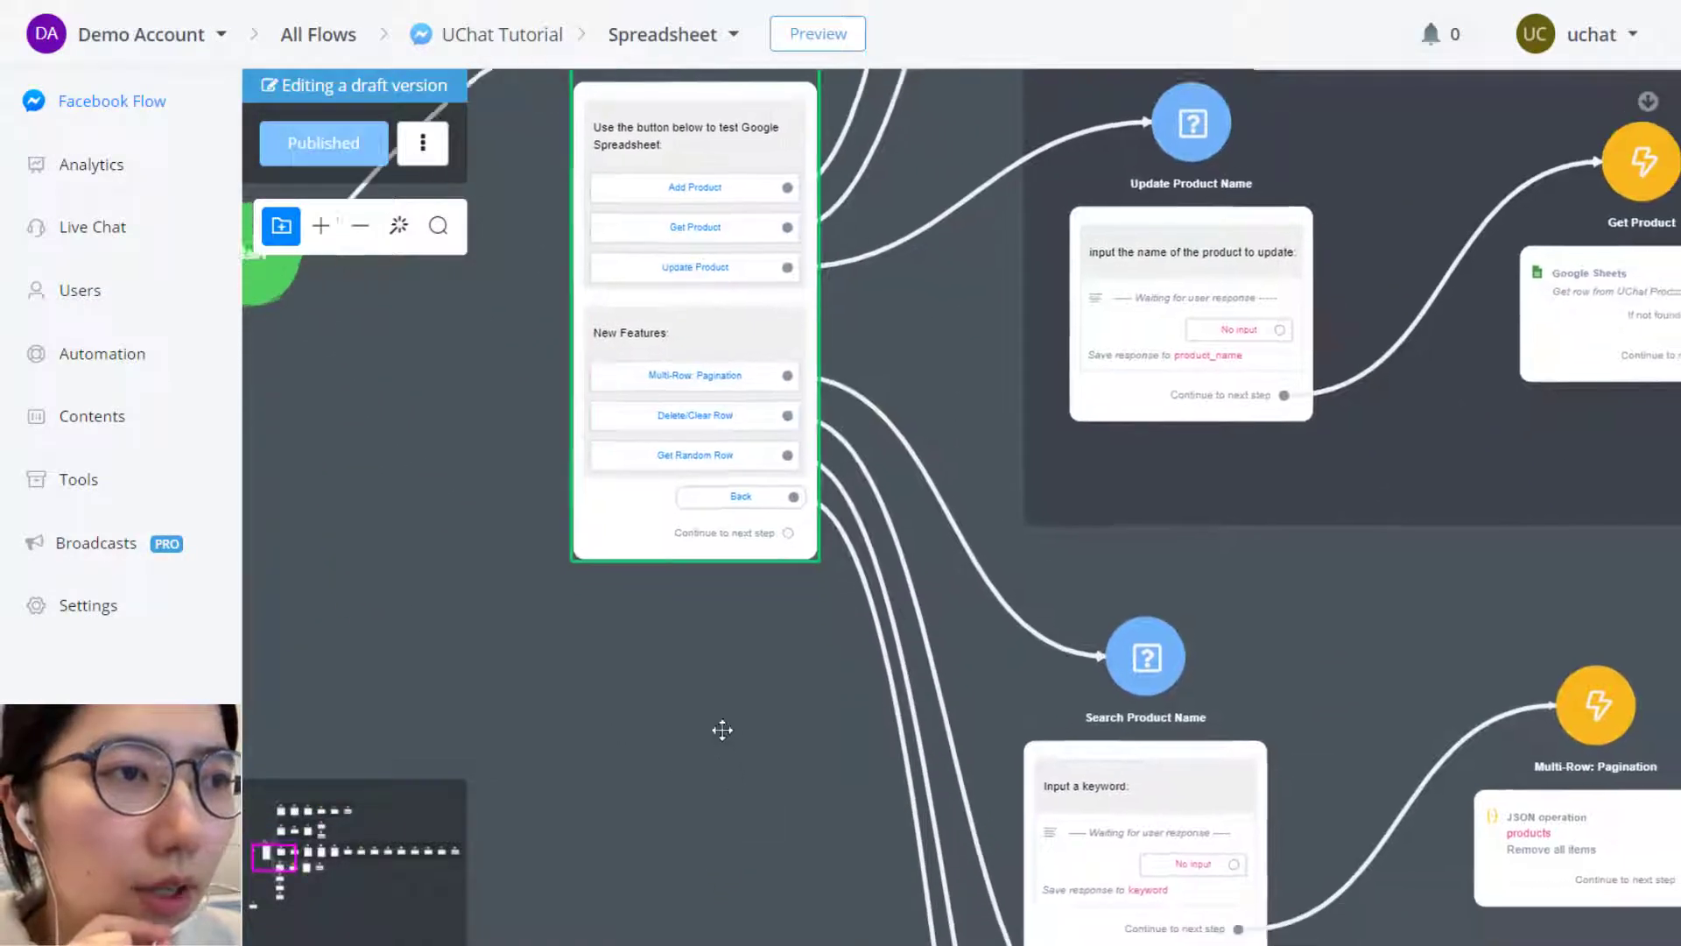
{"action": "scroll", "coordinate": [743, 781], "scroll_direction": "down", "scroll_amount": 2}
{"action": "scroll", "coordinate": [732, 784], "scroll_direction": "right", "scroll_amount": 2}
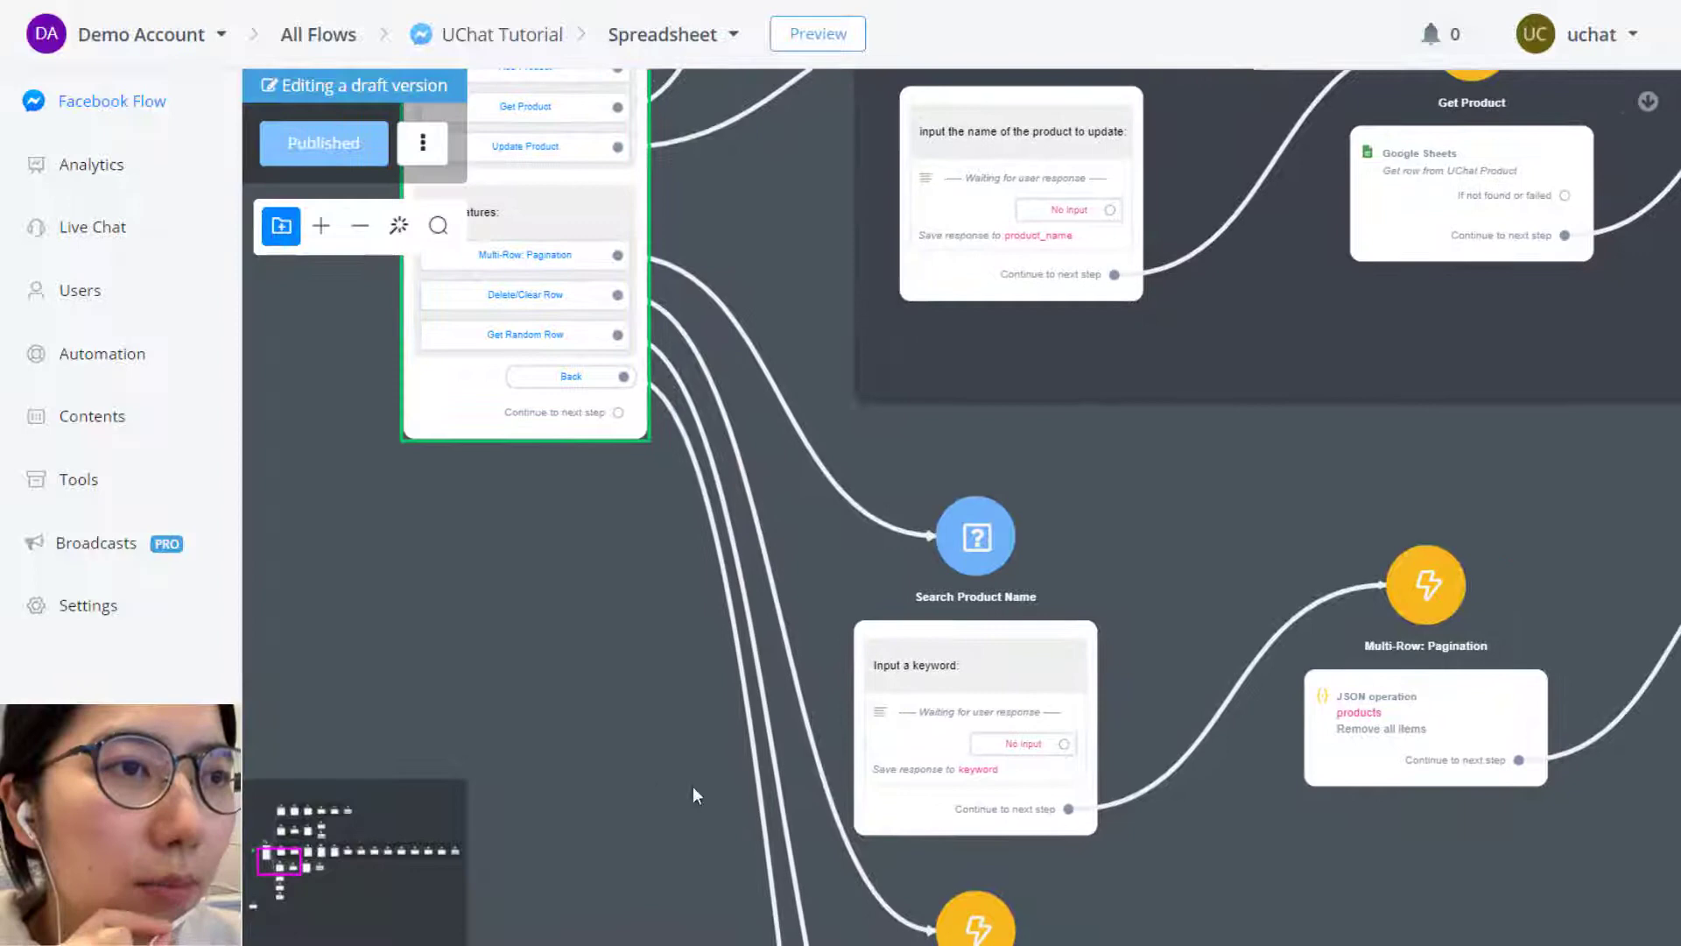
{"action": "scroll", "coordinate": [694, 795], "scroll_direction": "down", "scroll_amount": 2}
{"action": "scroll", "coordinate": [1212, 590], "scroll_direction": "up", "scroll_amount": 3}
{"action": "left_click", "coordinate": [981, 573]}
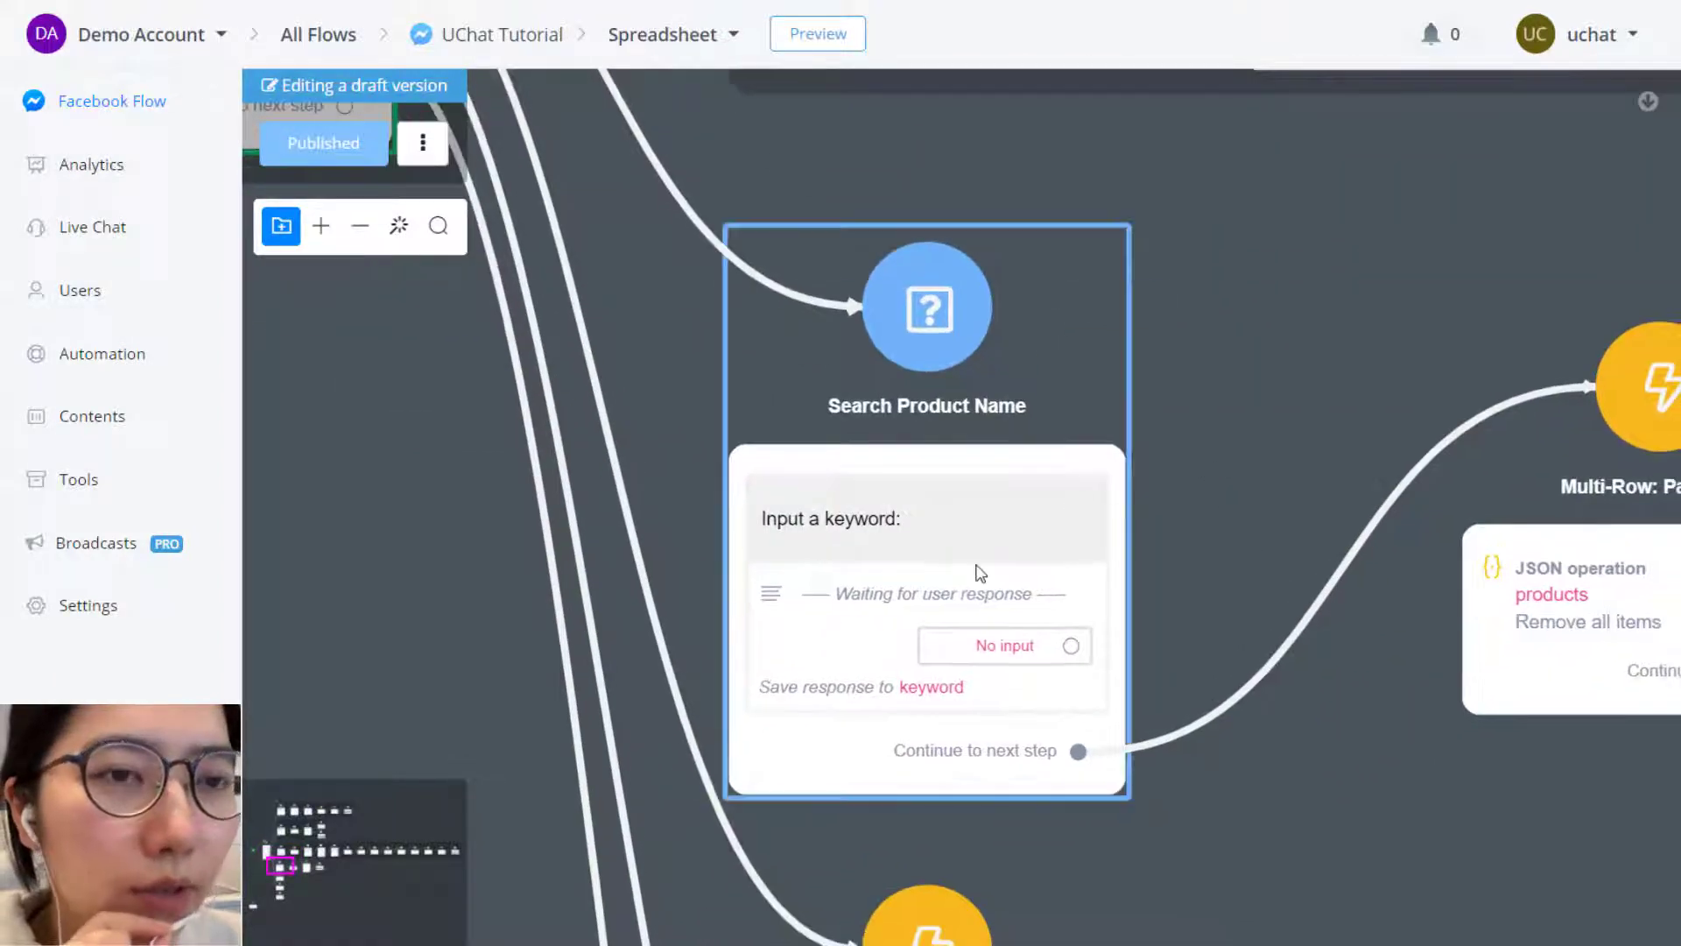
{"action": "left_click", "coordinate": [908, 554]}
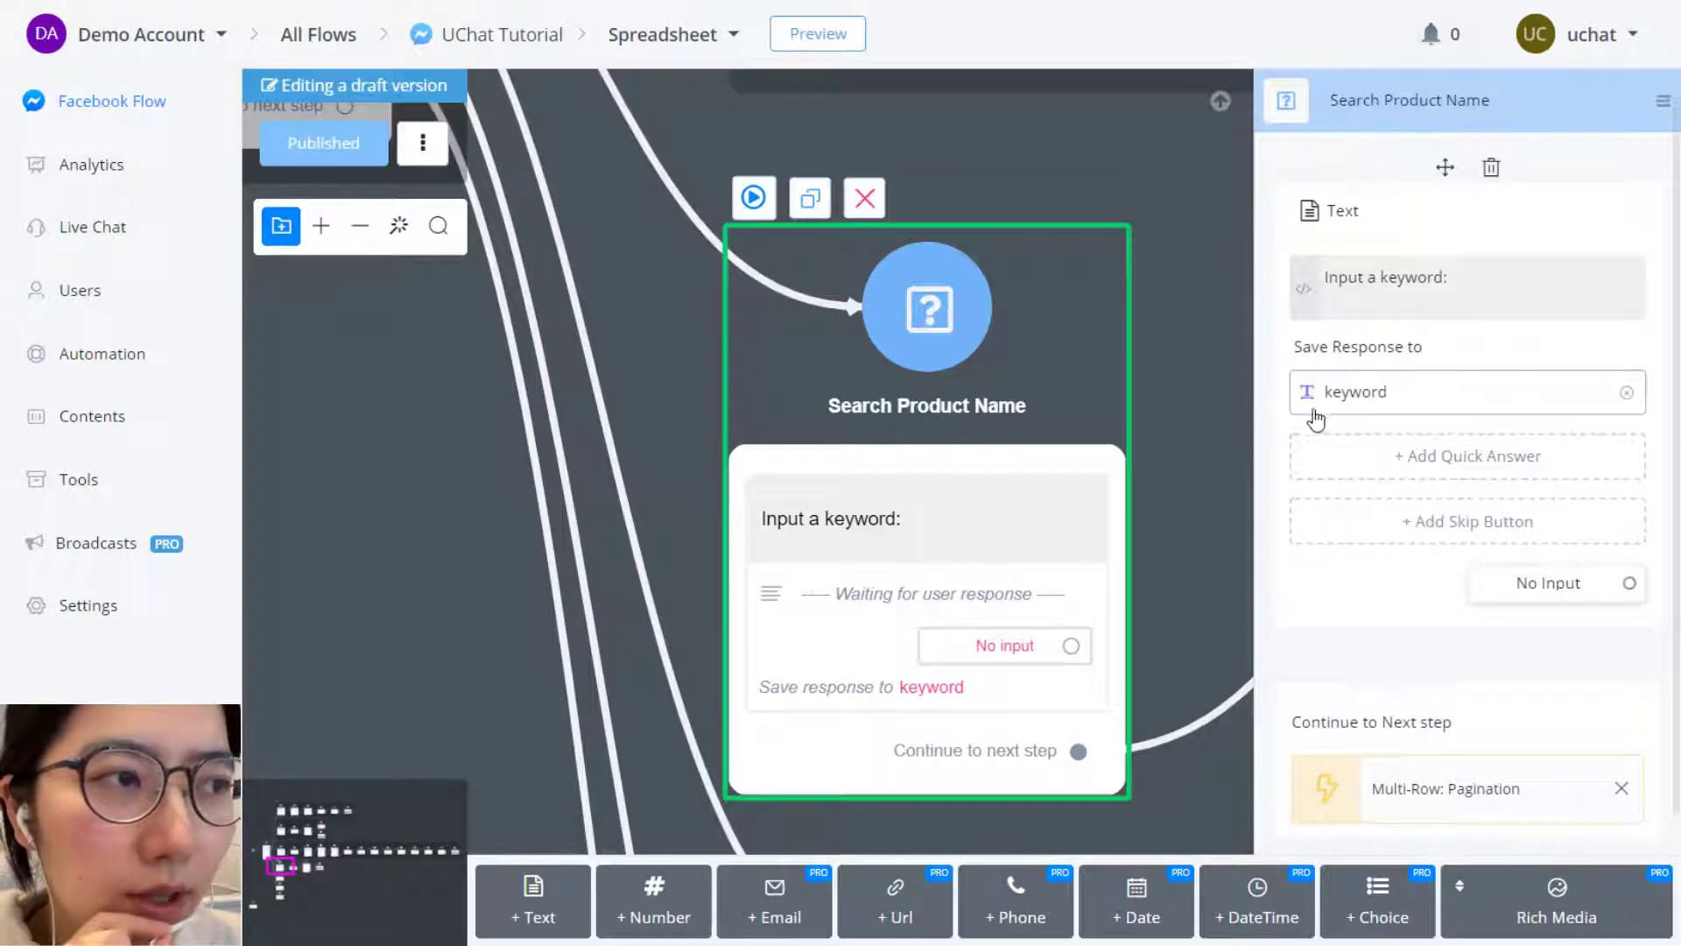
Open the Multi-Row: Pagination step and add a Google Sheets integration action
{"action": "scroll", "coordinate": [1180, 471], "scroll_direction": "down", "scroll_amount": 3}
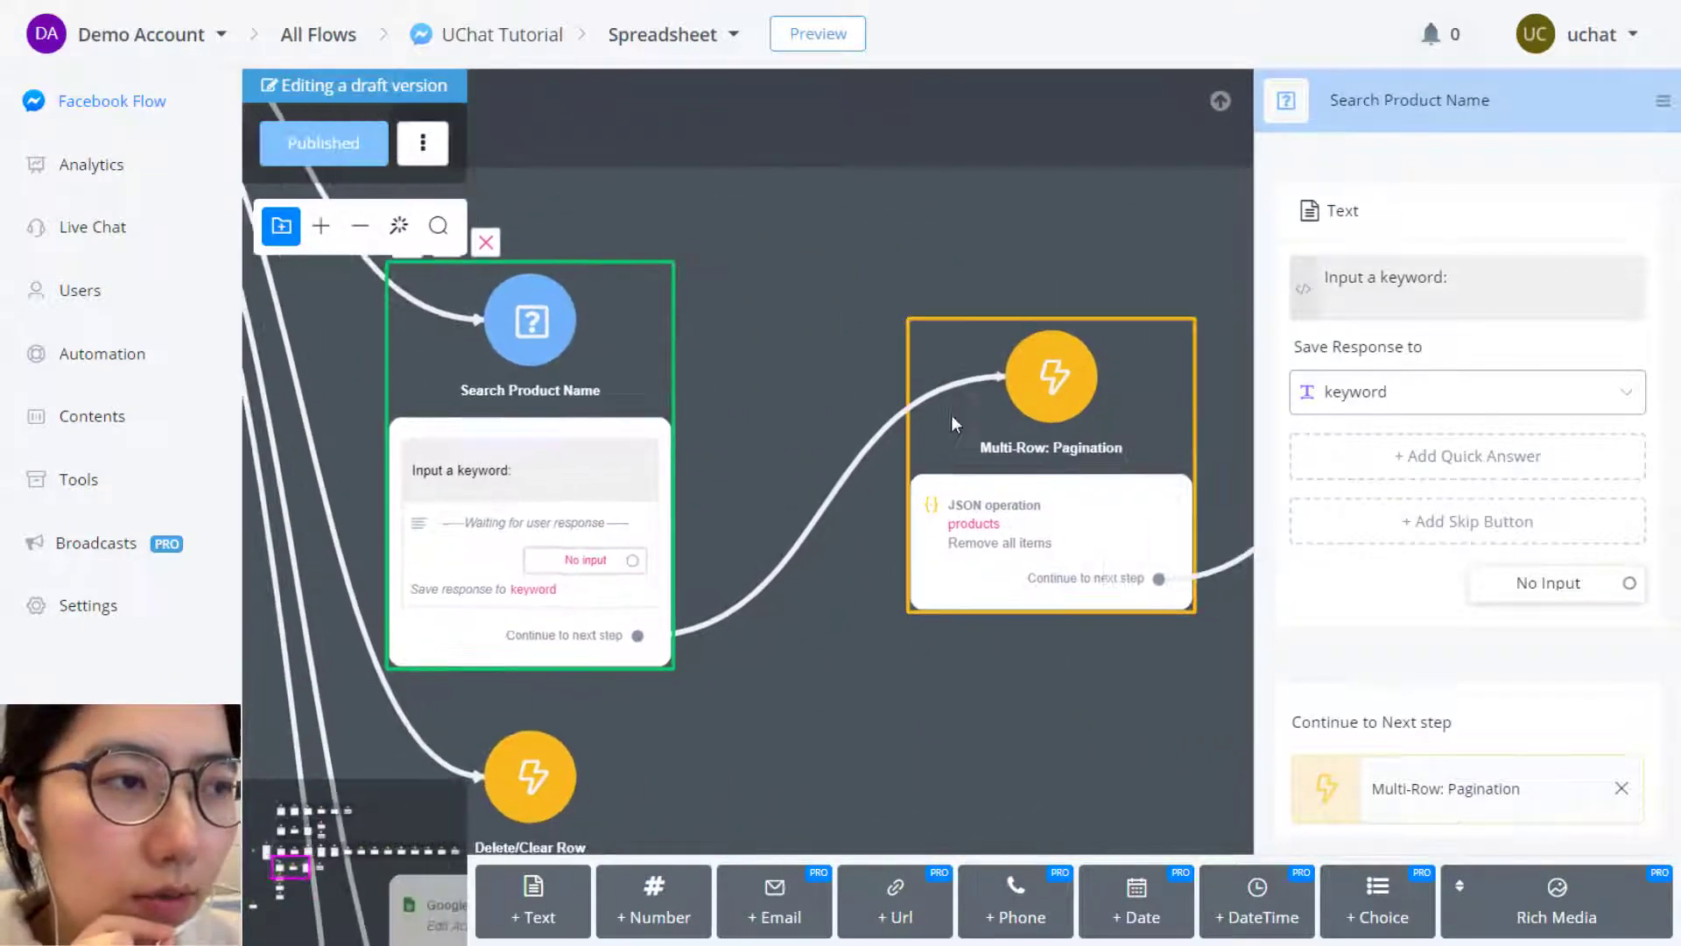
{"action": "left_click_drag", "start_coordinate": [987, 713], "coordinate": [748, 712]}
{"action": "left_click", "coordinate": [911, 560]}
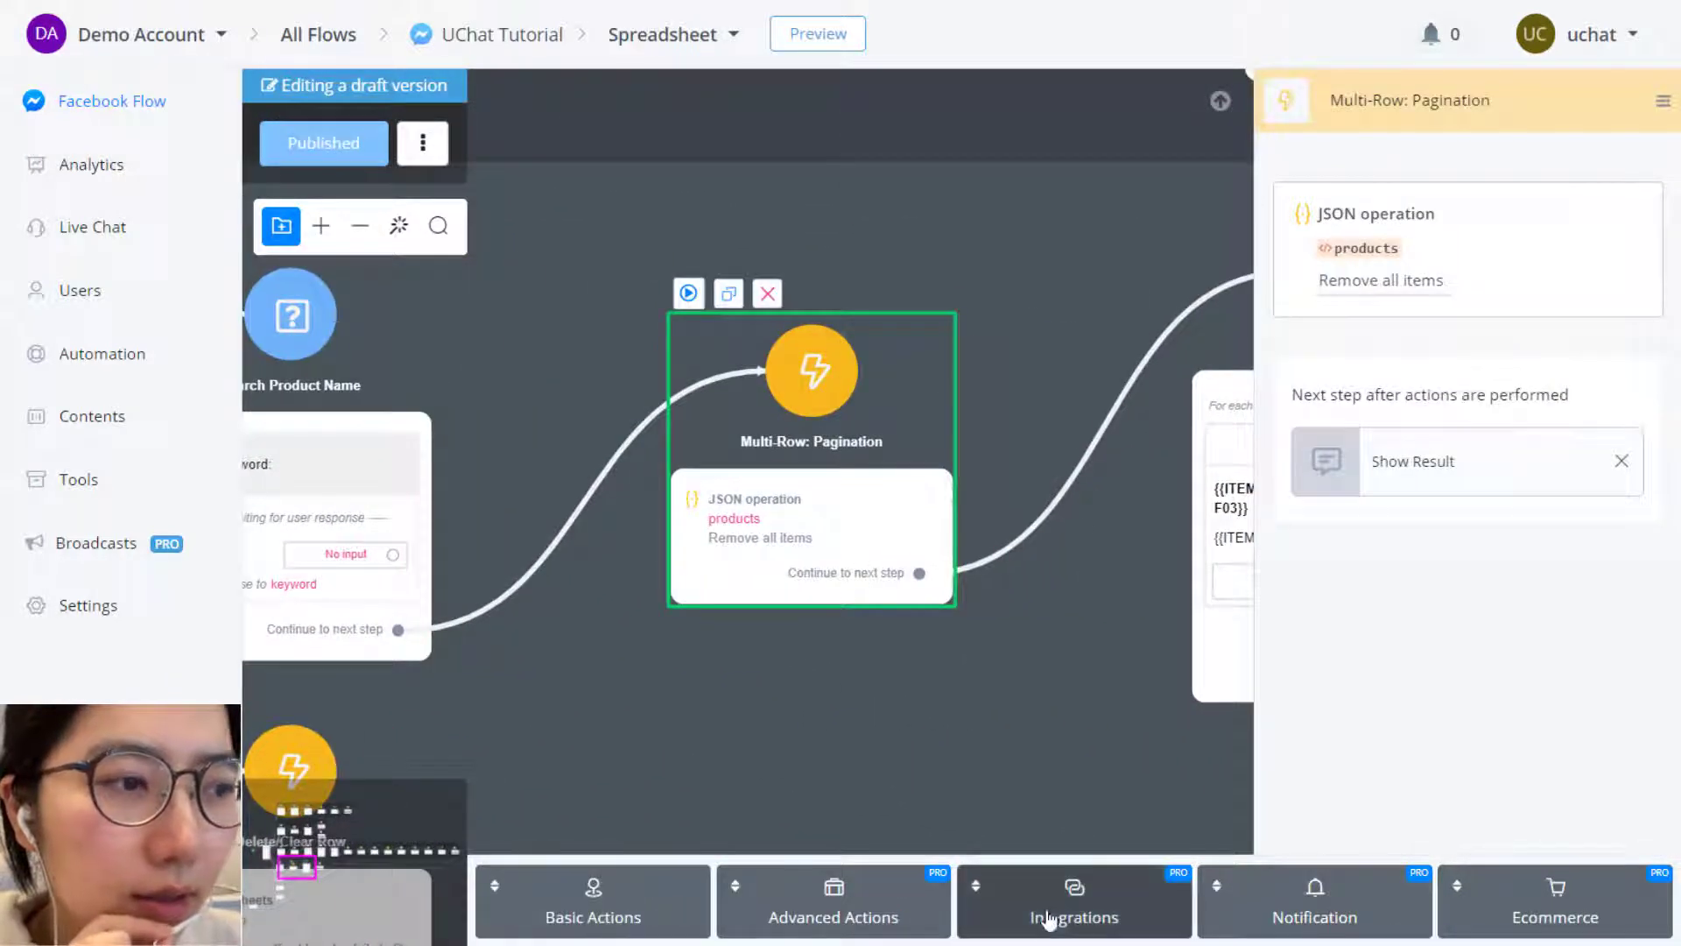
{"action": "left_click", "coordinate": [1123, 930]}
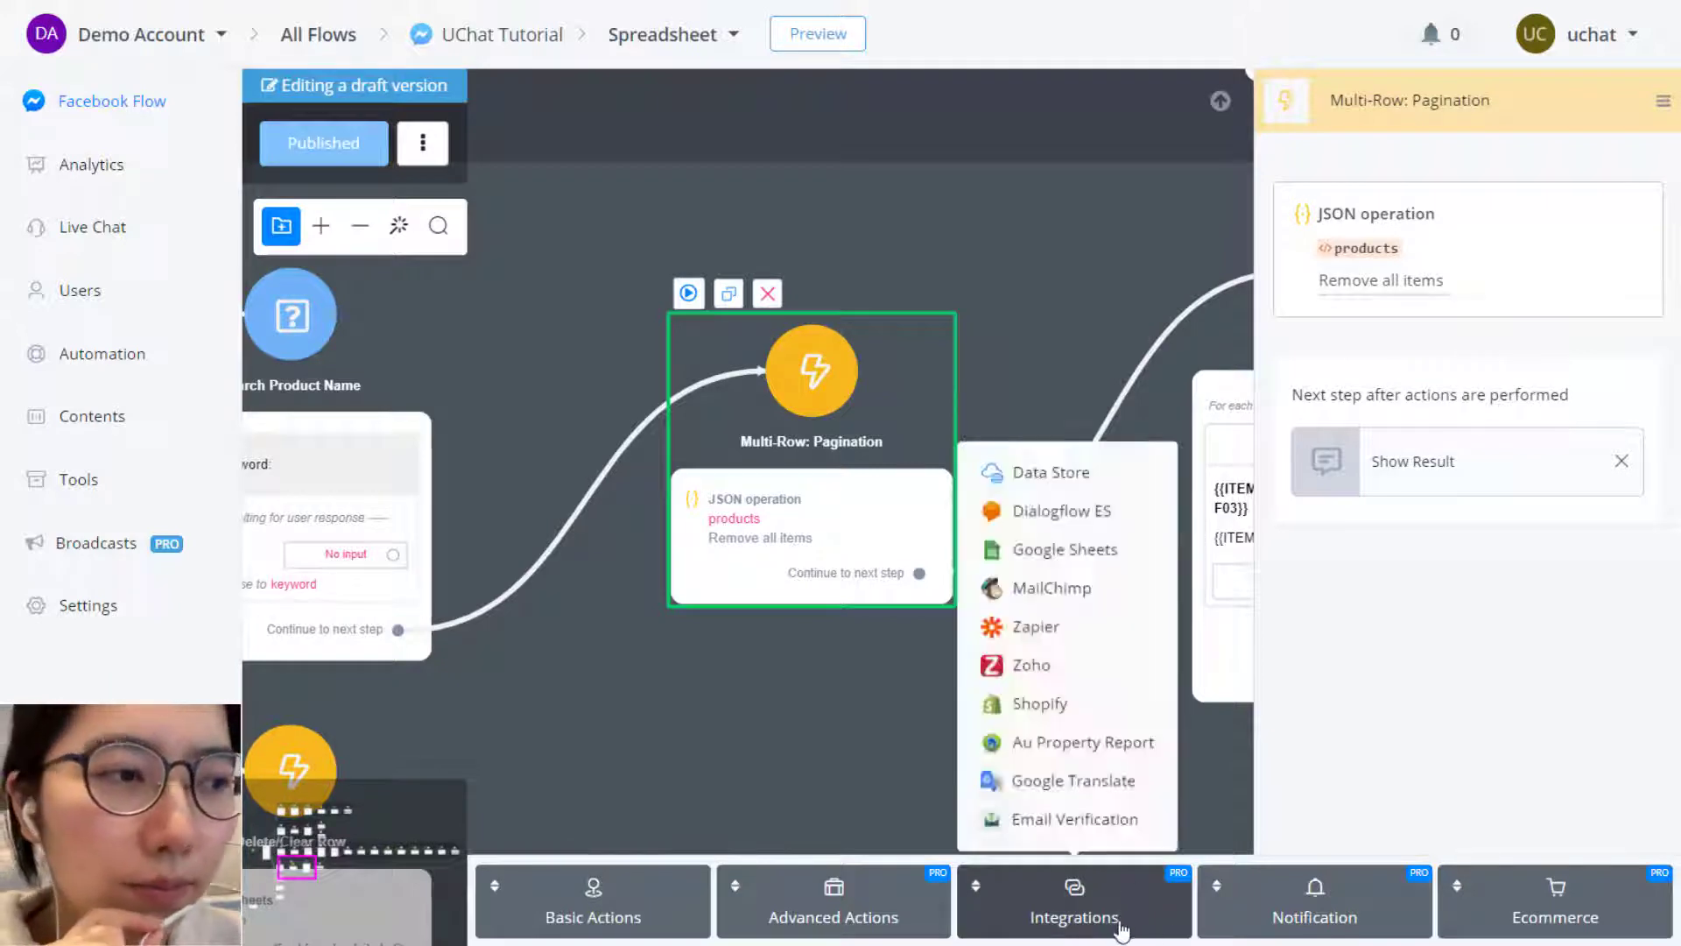
{"action": "left_click", "coordinate": [1065, 549]}
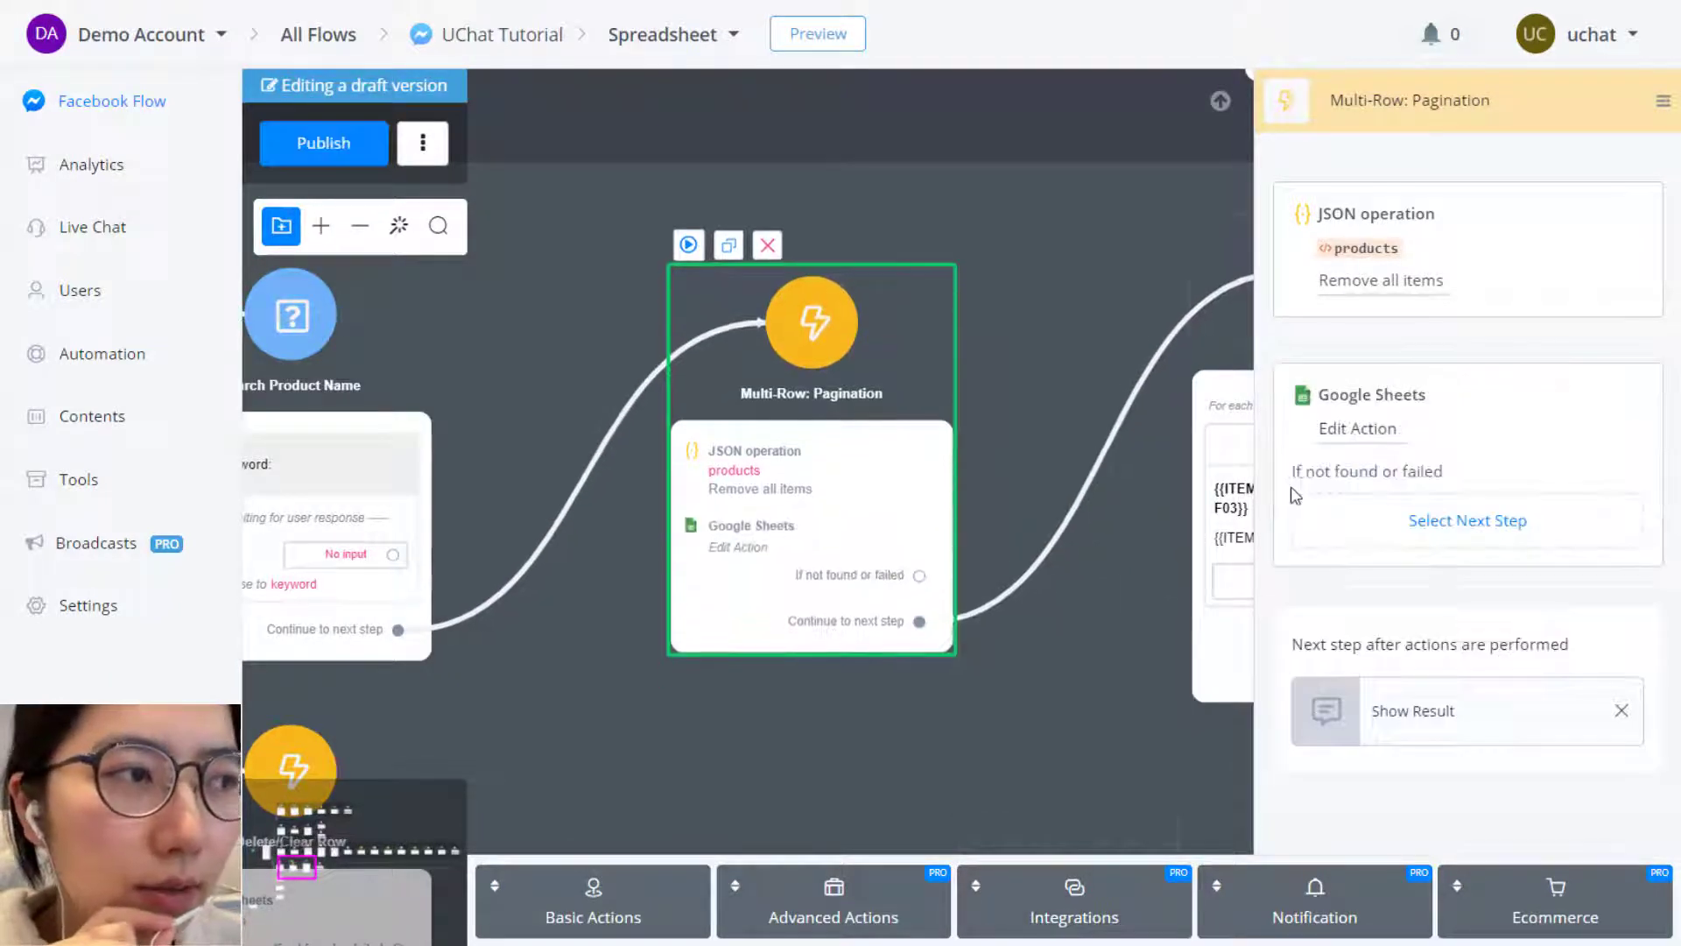
Set the action to Get Multiple Rows from the UChat Product spreadsheet's Product worksheet
{"action": "left_click", "coordinate": [1346, 434]}
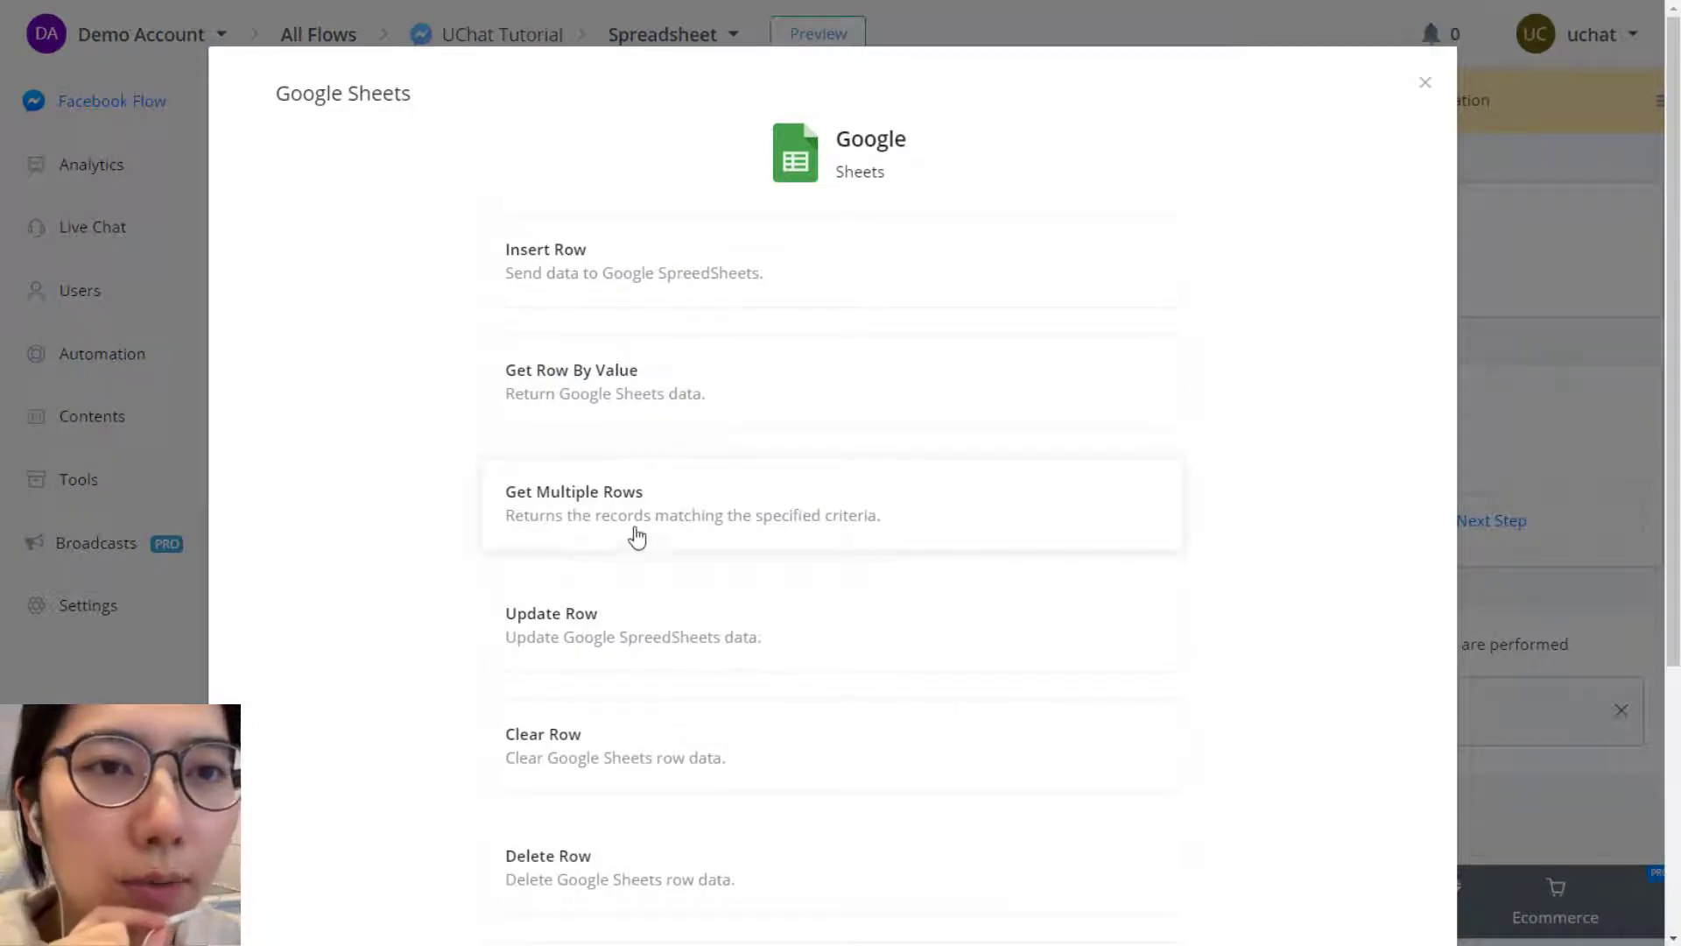
{"action": "left_click", "coordinate": [606, 535]}
{"action": "left_click", "coordinate": [593, 374]}
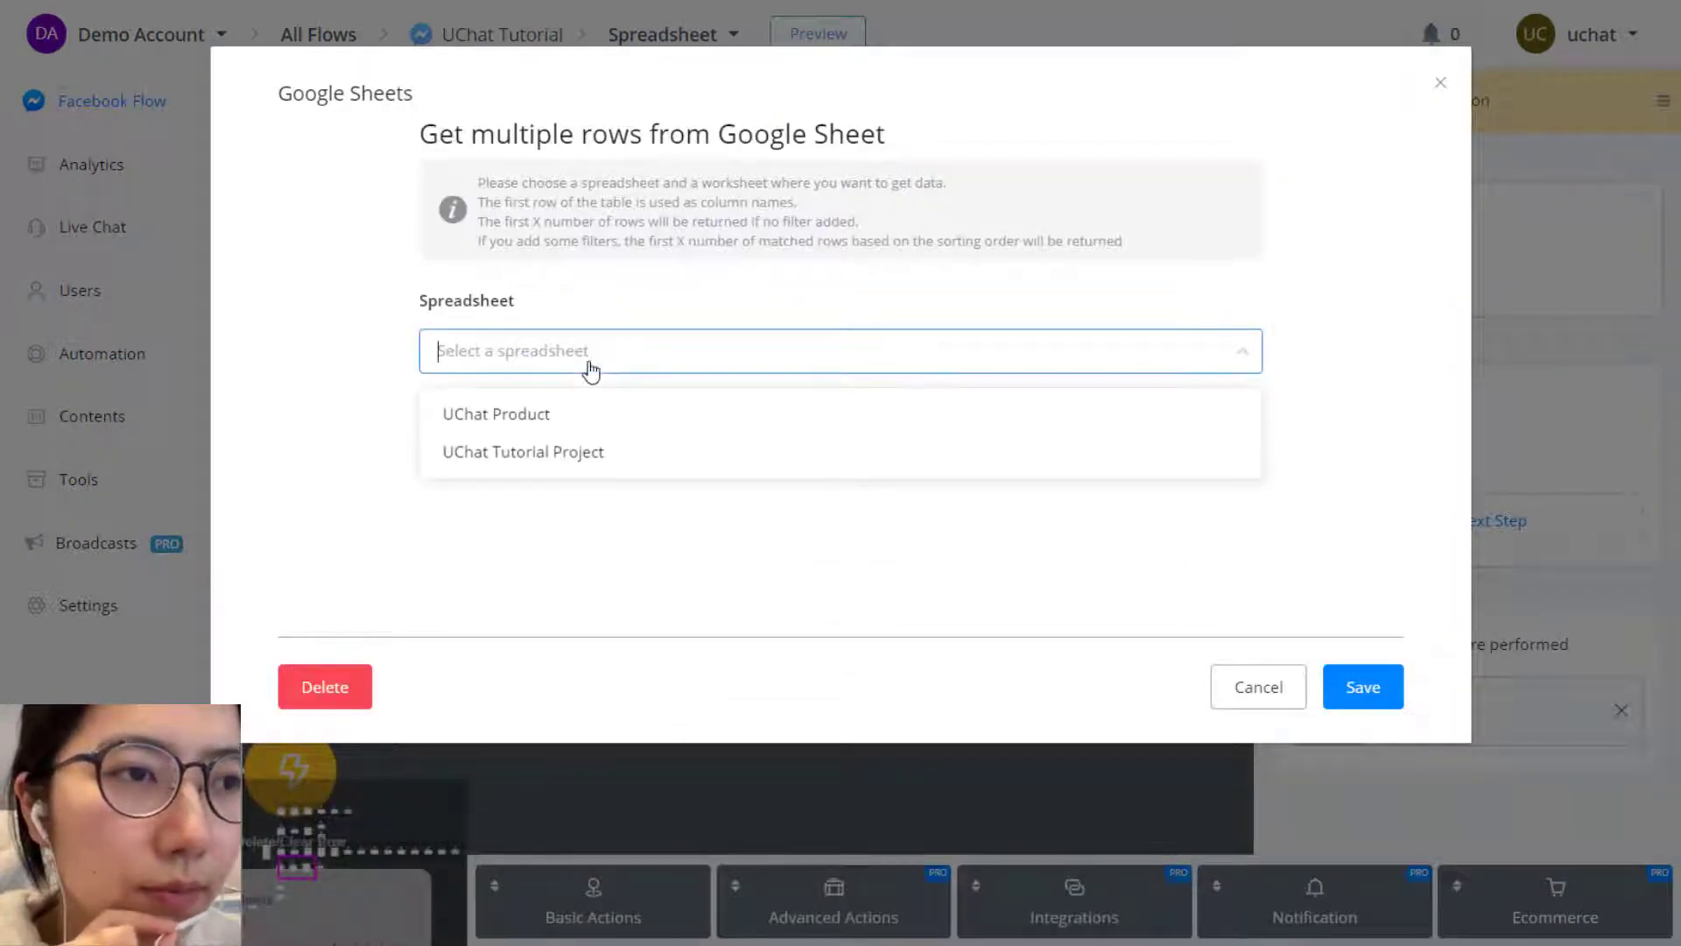
{"action": "left_click", "coordinate": [550, 416]}
{"action": "left_click", "coordinate": [535, 467]}
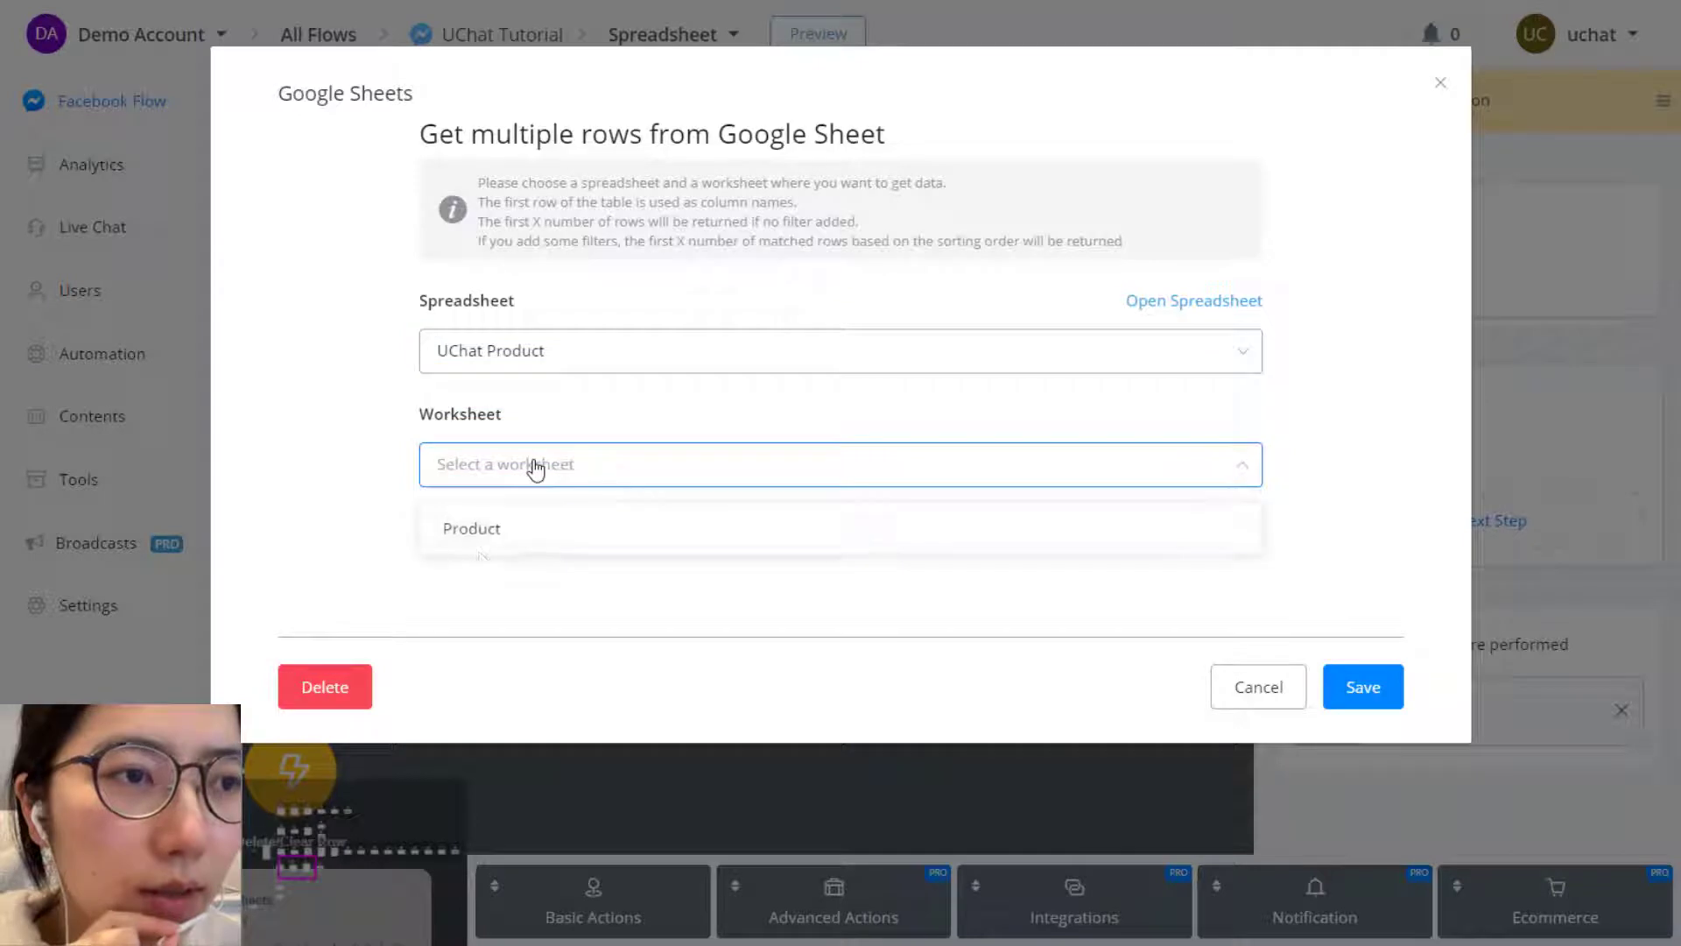
{"action": "left_click", "coordinate": [477, 539]}
{"action": "scroll", "coordinate": [331, 642], "scroll_direction": "down", "scroll_amount": 1}
{"action": "scroll", "coordinate": [330, 642], "scroll_direction": "down", "scroll_amount": 1}
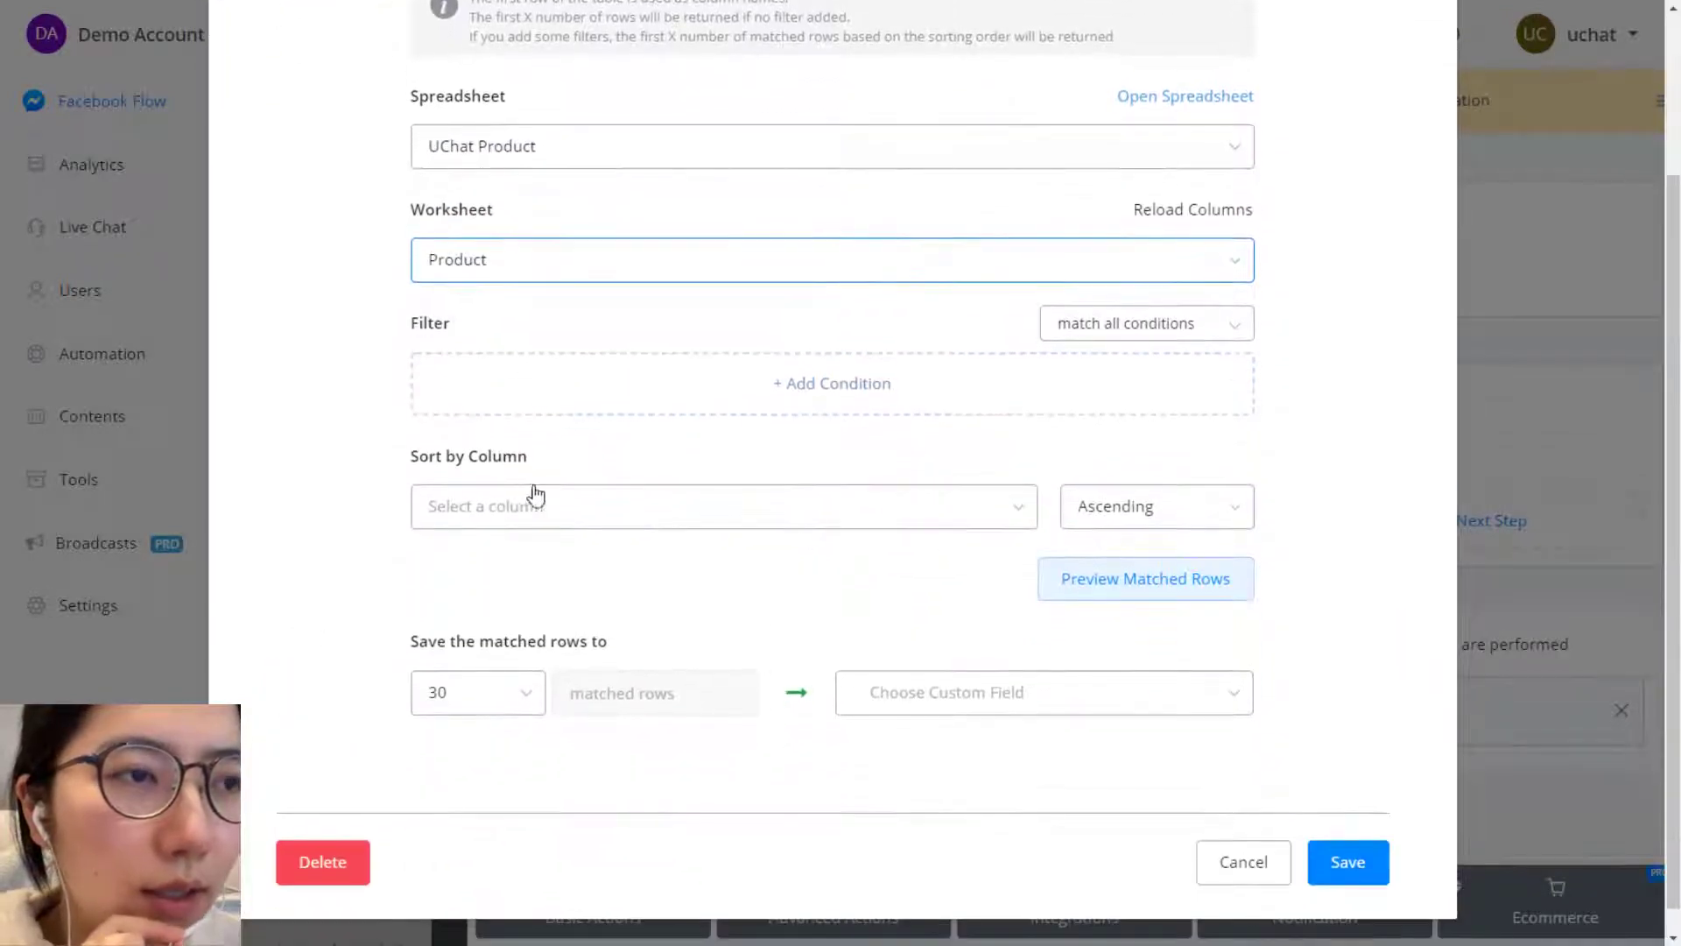
Add and save a filter condition: name Contains {{keyword}}
{"action": "left_click", "coordinate": [683, 379]}
{"action": "left_click", "coordinate": [669, 176]}
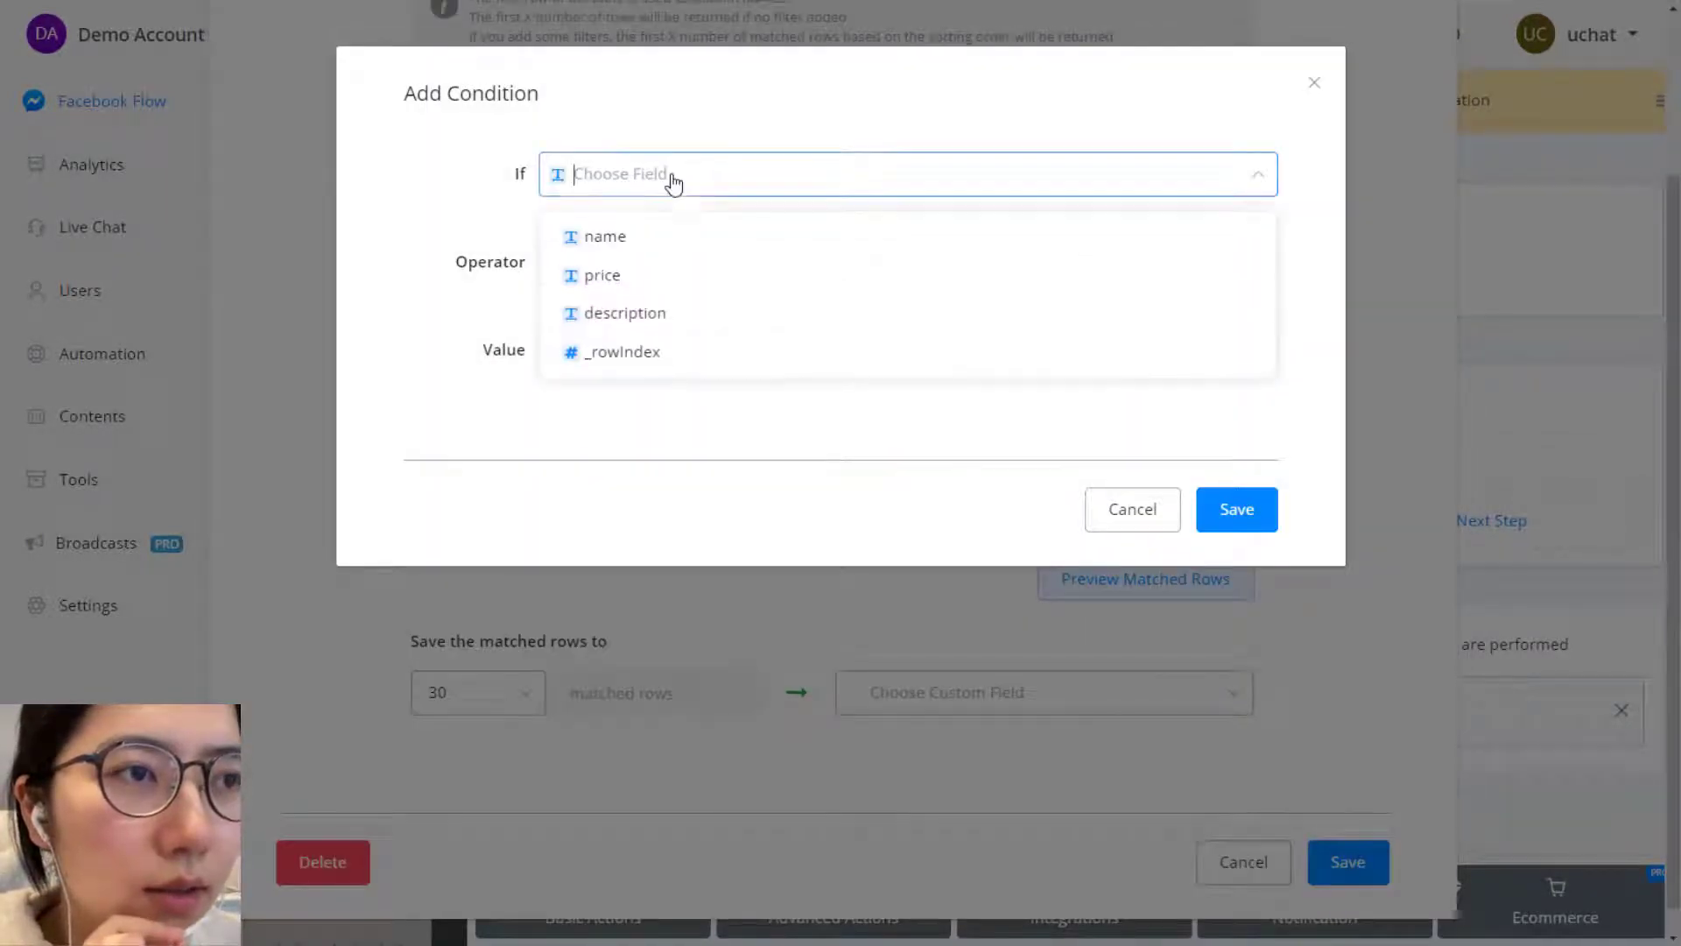
{"action": "left_click", "coordinate": [637, 245]}
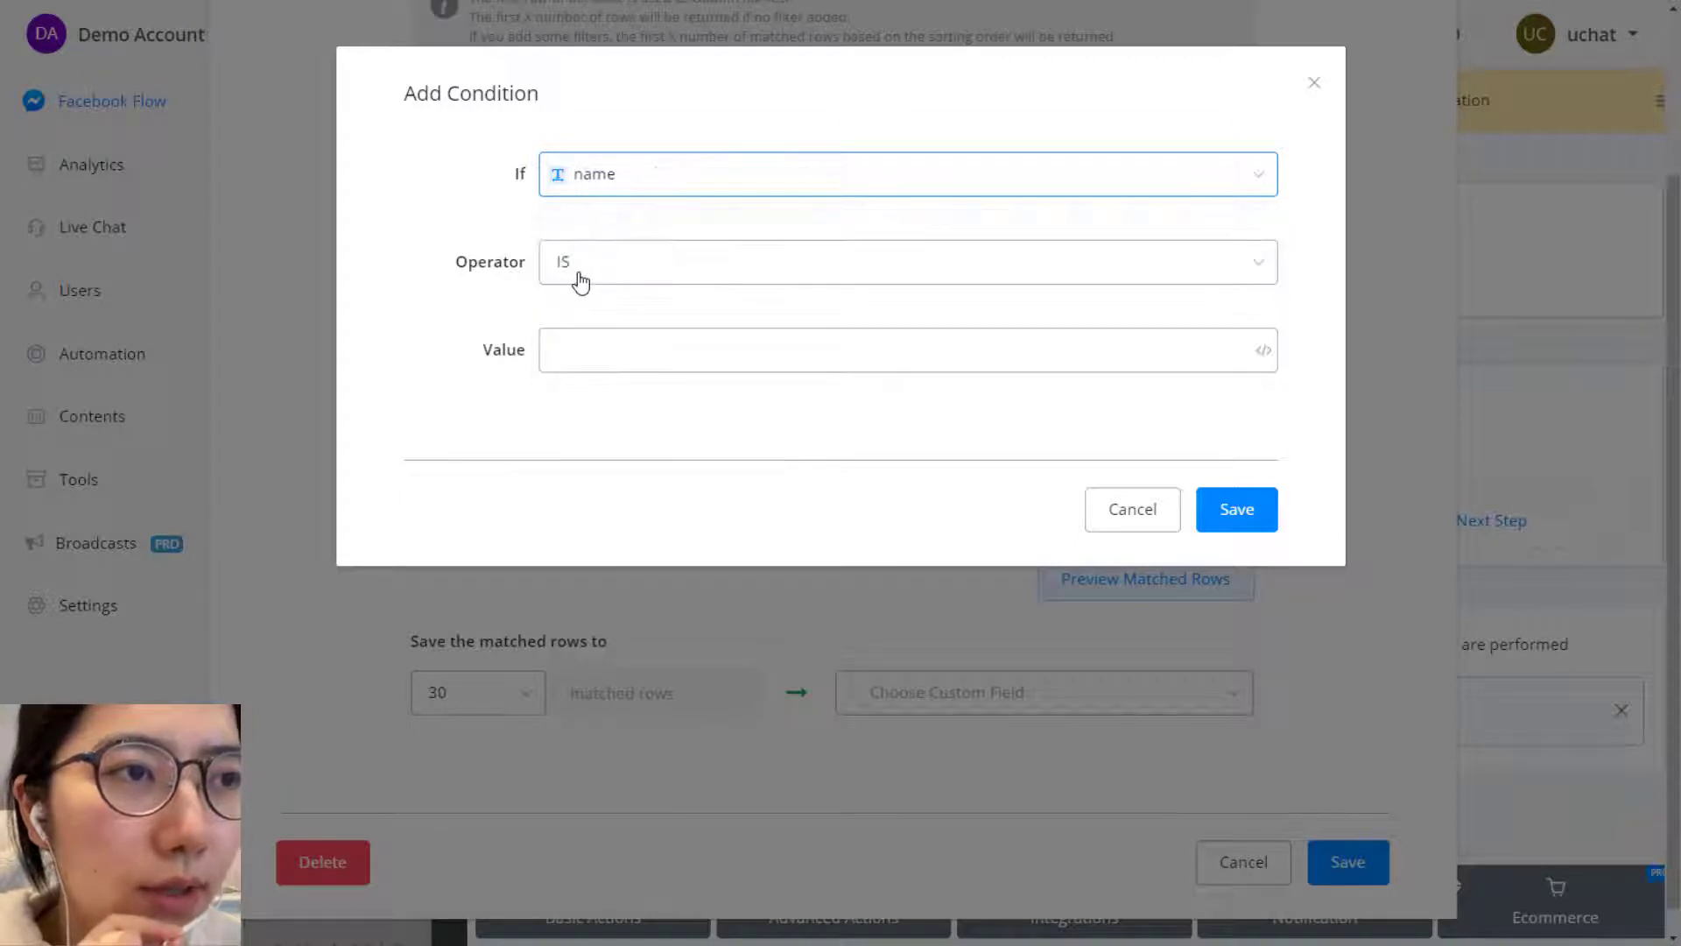
{"action": "left_click", "coordinate": [575, 274]}
{"action": "left_click", "coordinate": [618, 403]}
{"action": "left_click", "coordinate": [615, 347]}
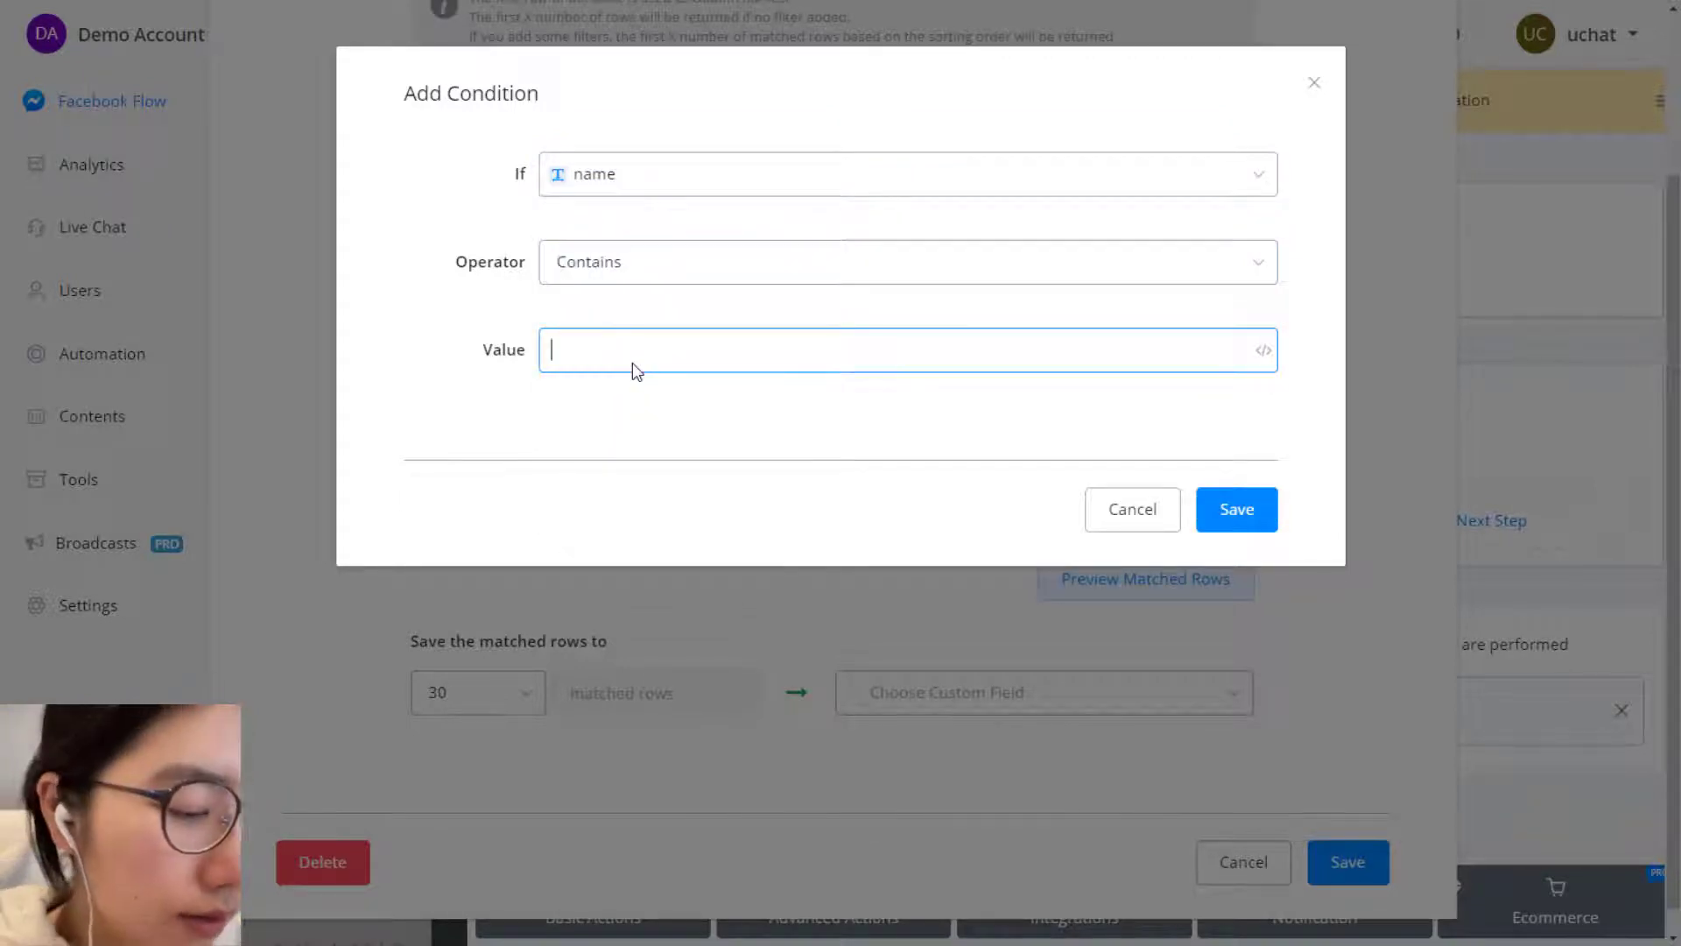
{"action": "type", "text": "{{key"}
{"action": "left_click", "coordinate": [634, 366]}
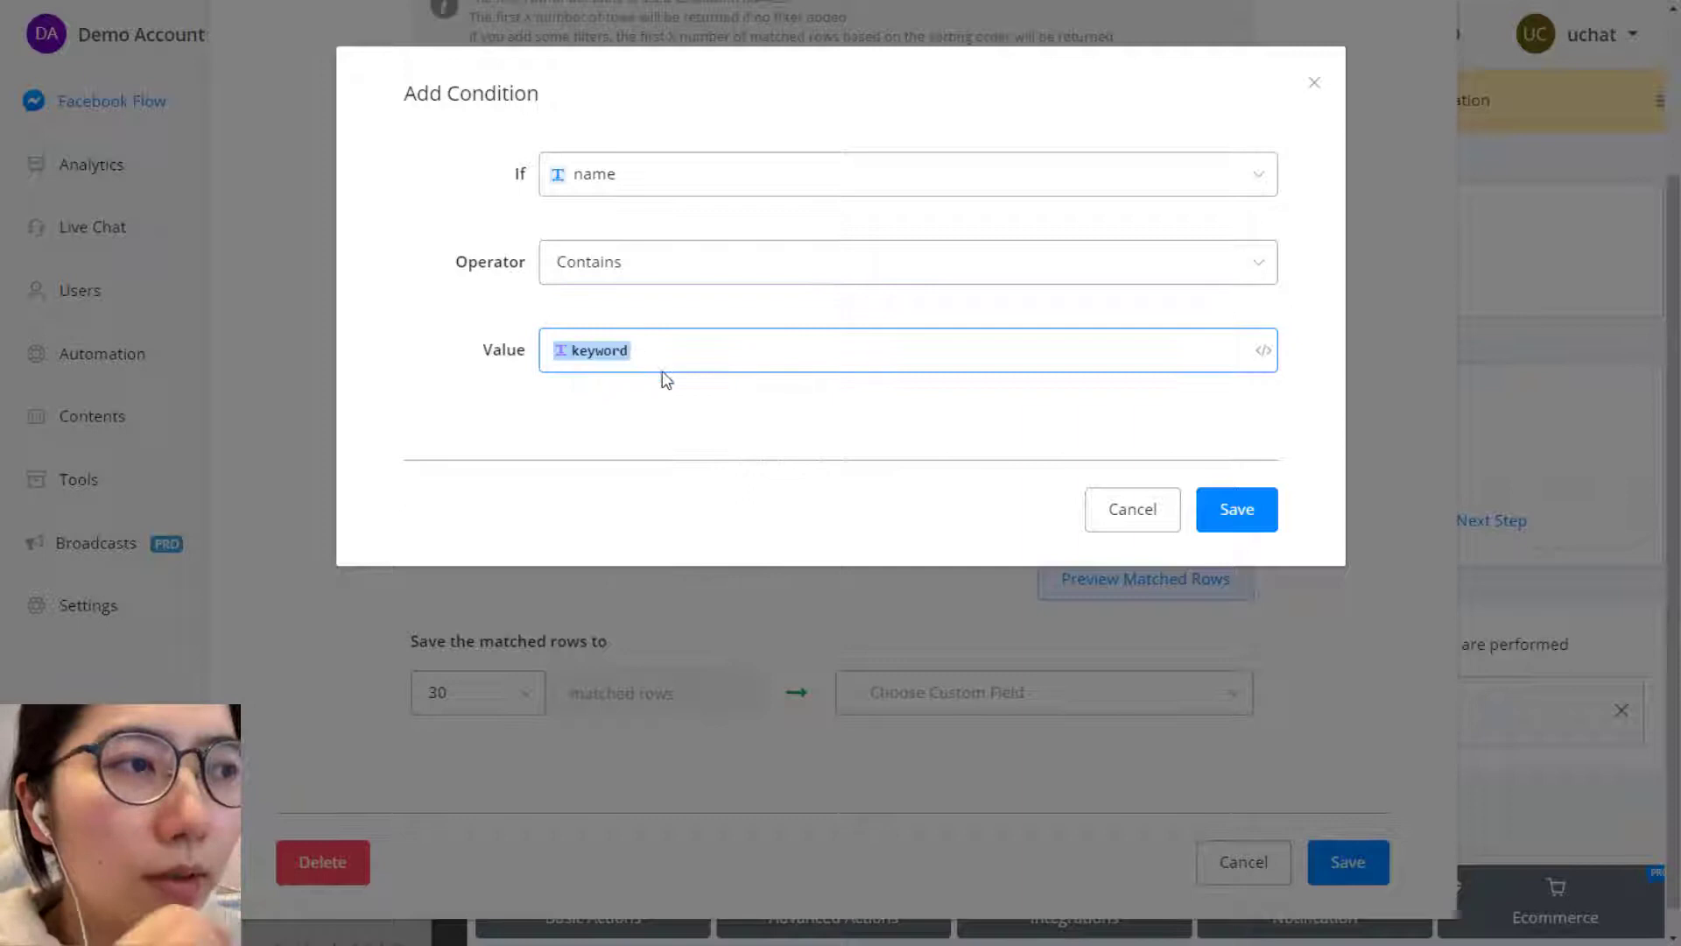
{"action": "left_click", "coordinate": [1206, 520]}
Sort the matched rows by _rowIndex in ascending order
{"action": "scroll", "coordinate": [1356, 620], "scroll_direction": "down", "scroll_amount": 1}
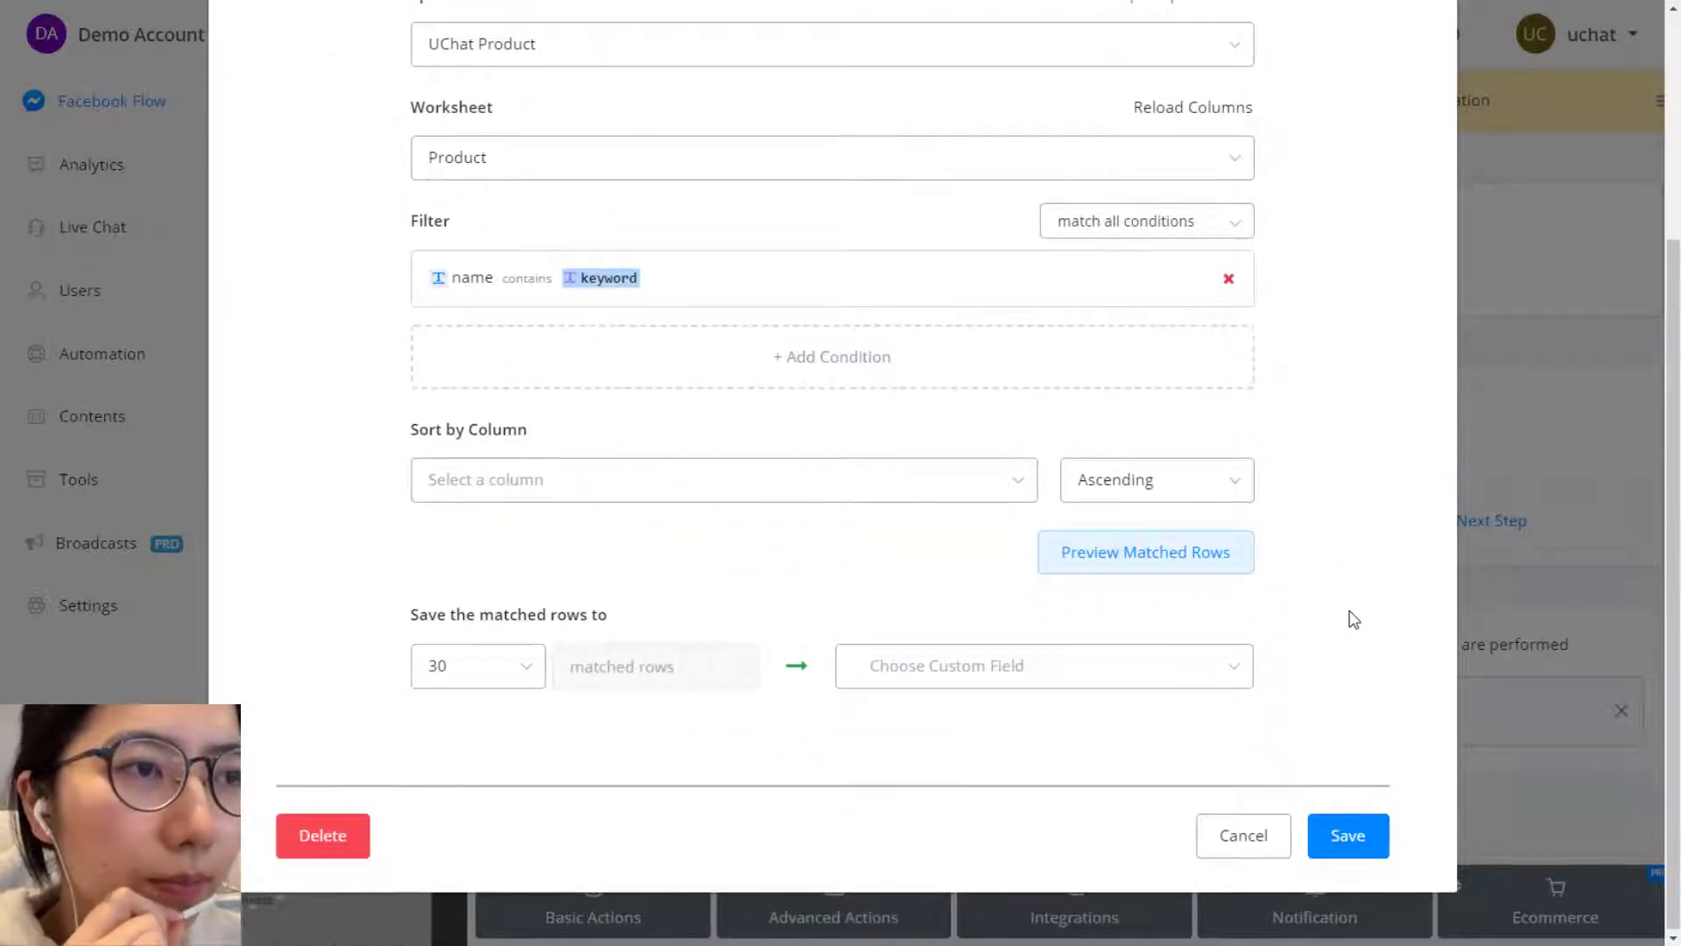
{"action": "left_click", "coordinate": [833, 489]}
{"action": "left_click", "coordinate": [481, 664]}
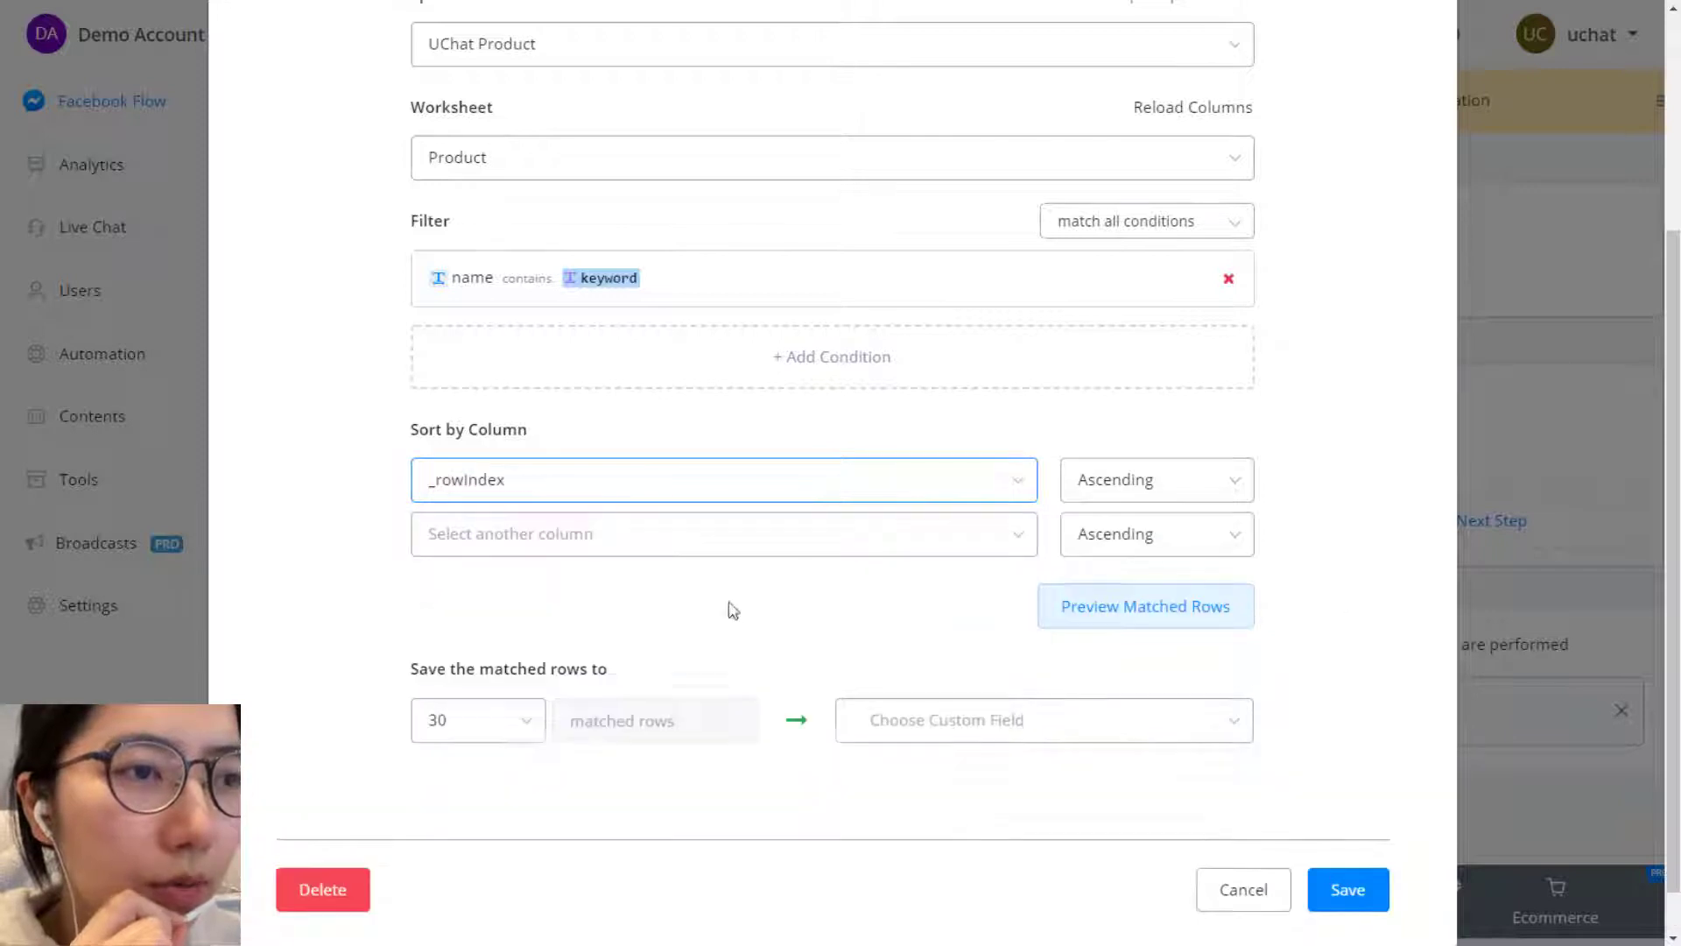
{"action": "left_click", "coordinate": [1170, 488]}
{"action": "left_click", "coordinate": [1126, 544]}
{"action": "scroll", "coordinate": [975, 594], "scroll_direction": "up", "scroll_amount": 1}
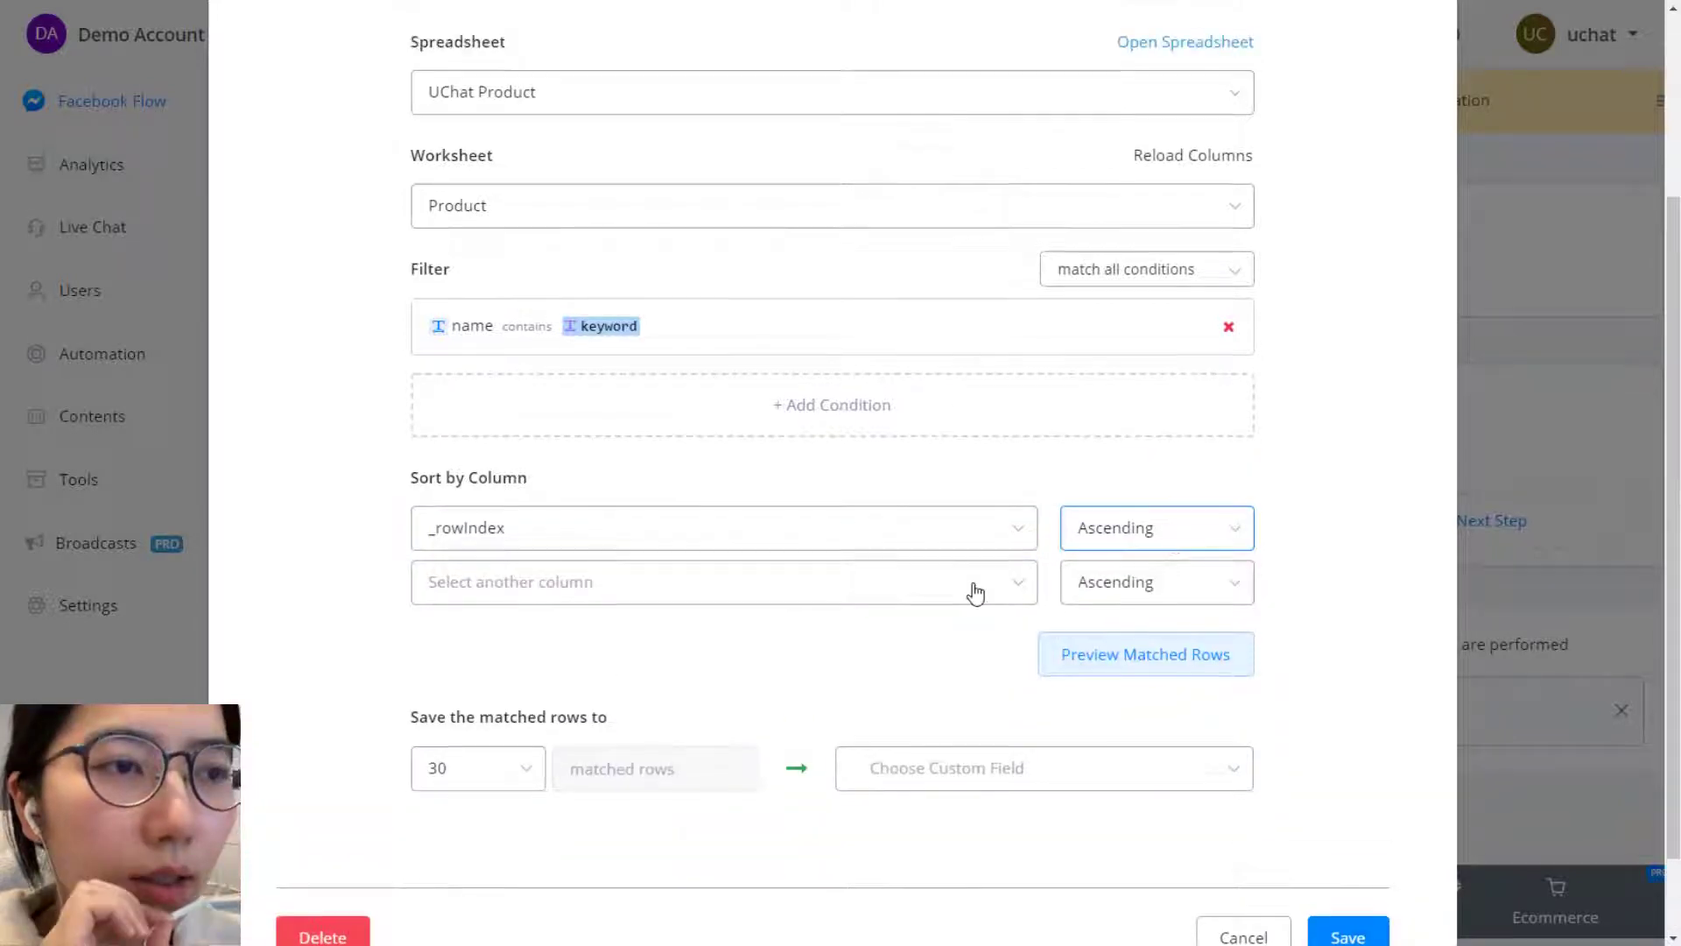
{"action": "scroll", "coordinate": [975, 594], "scroll_direction": "down", "scroll_amount": 1}
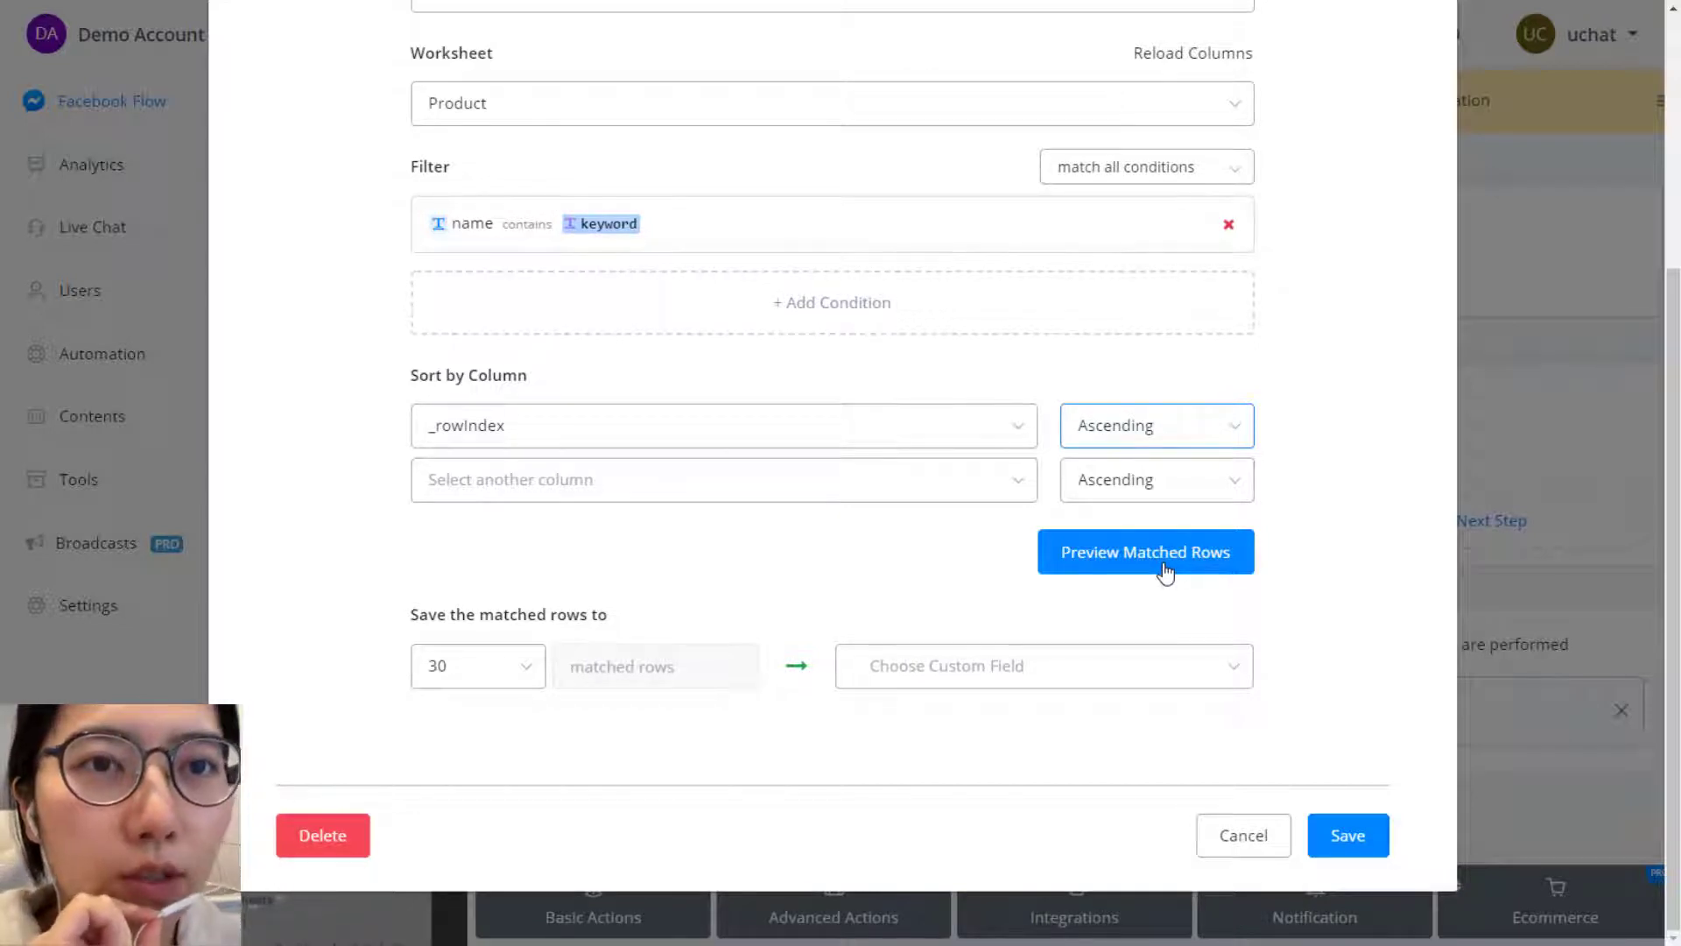
Temporarily set the filter to name contains pizza and preview the matching rows
{"action": "left_click", "coordinate": [656, 233]}
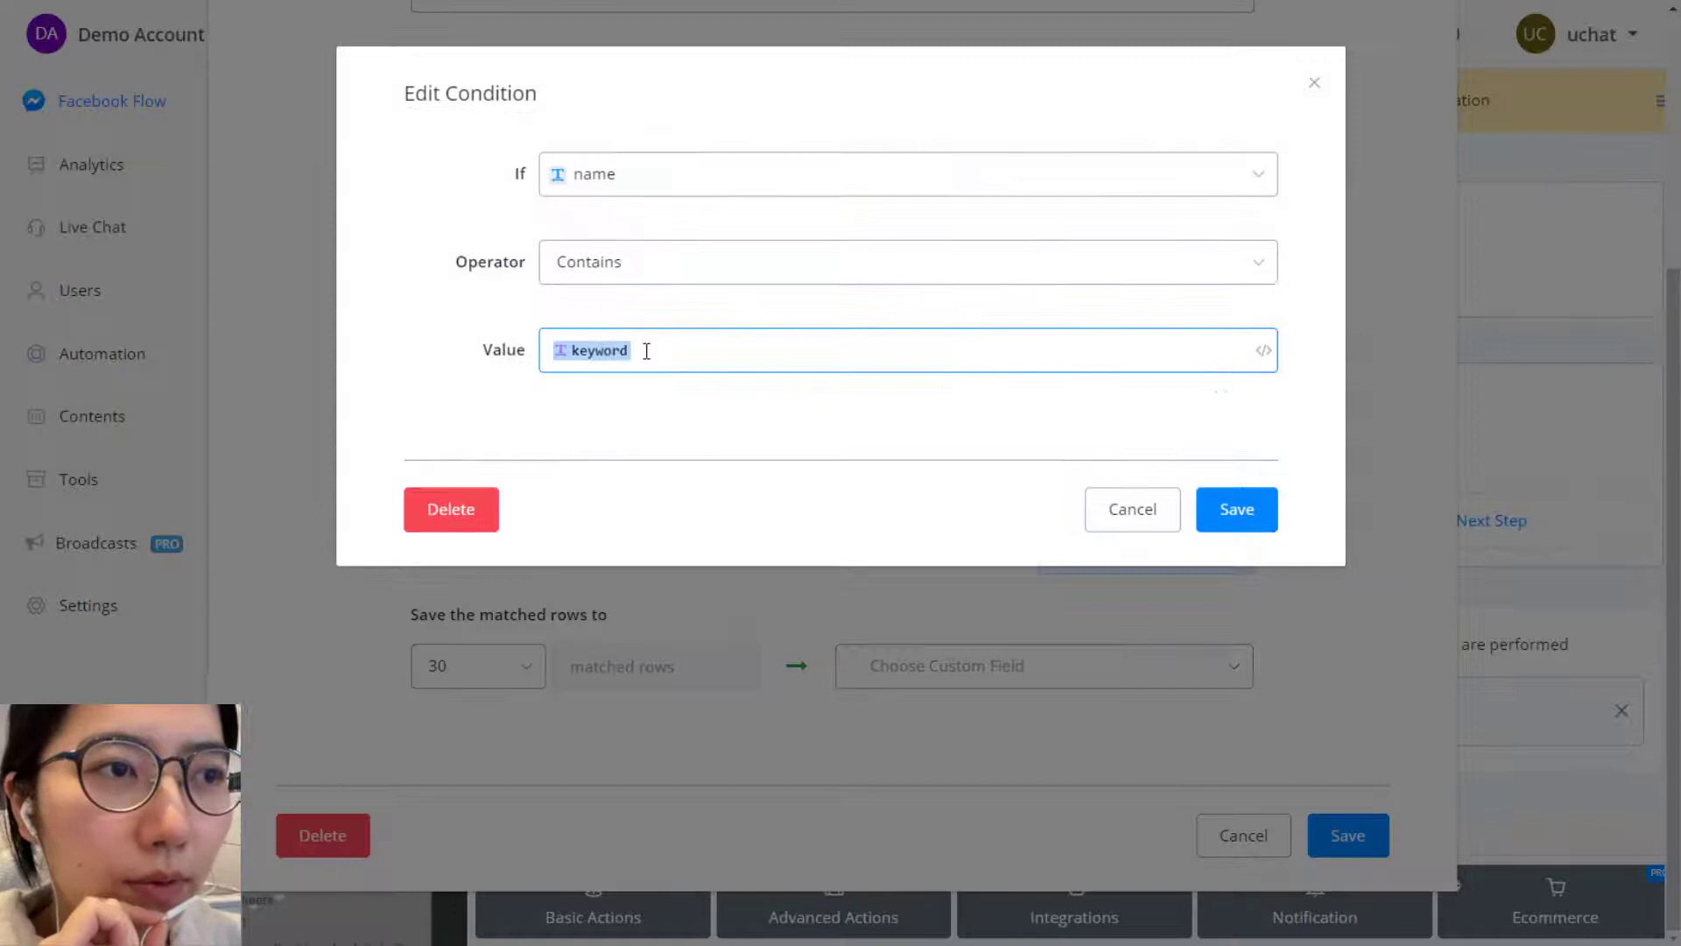
{"action": "key", "text": "BackSpace"}
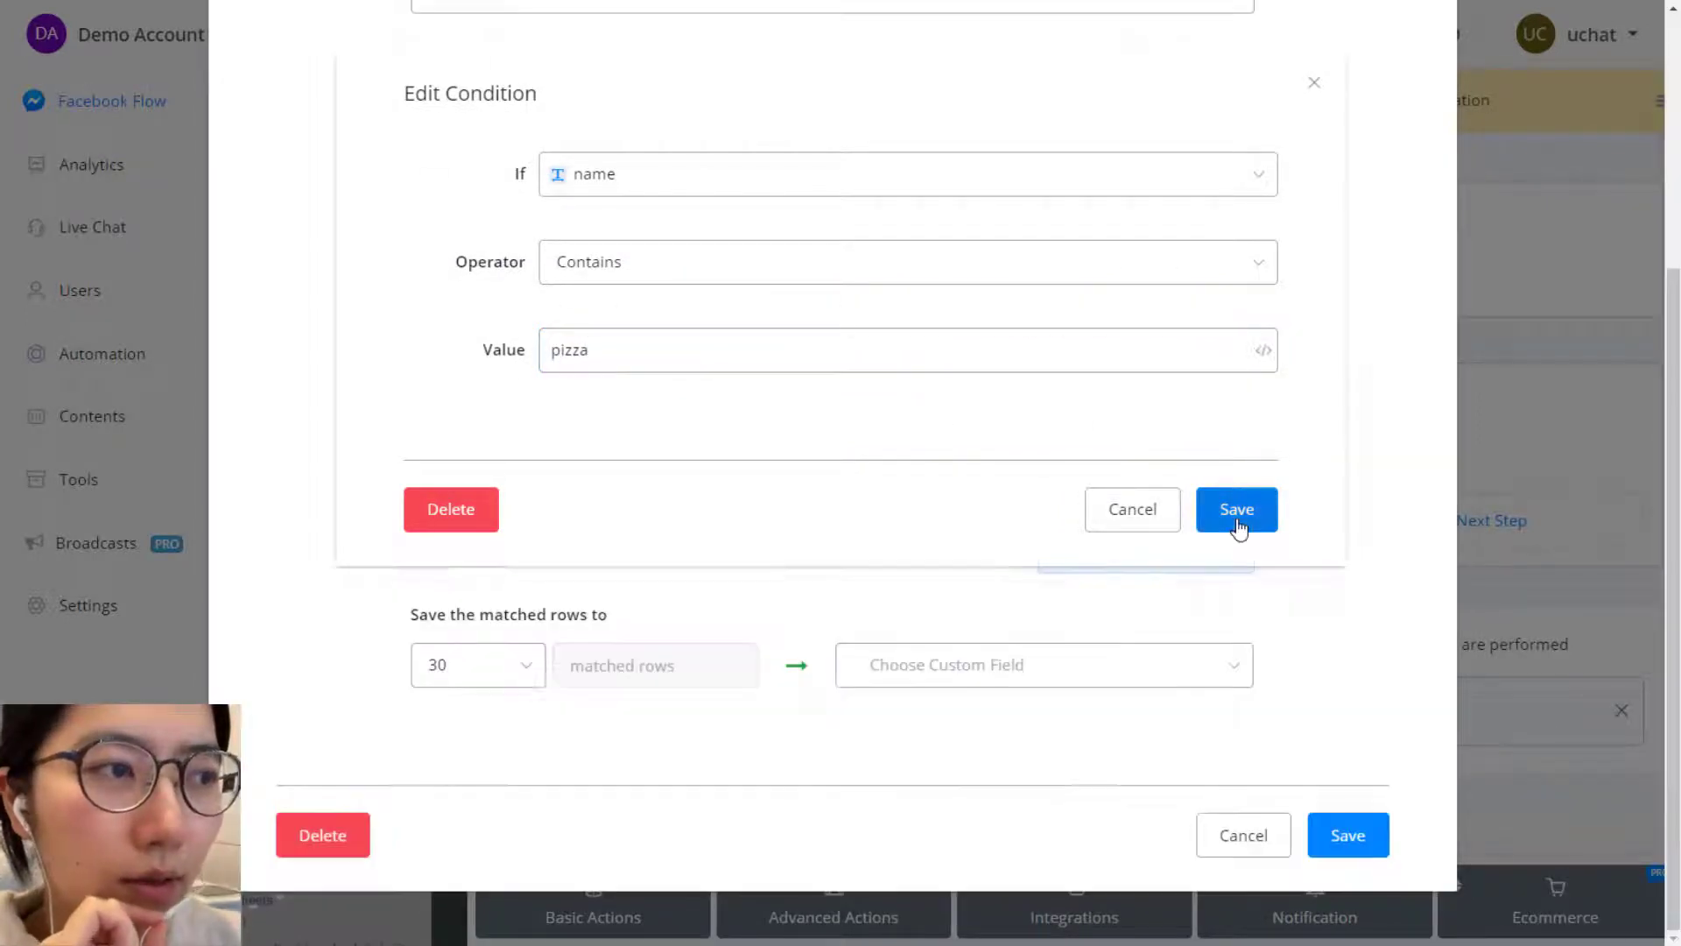
{"action": "left_click", "coordinate": [1237, 509]}
{"action": "left_click", "coordinate": [1165, 564]}
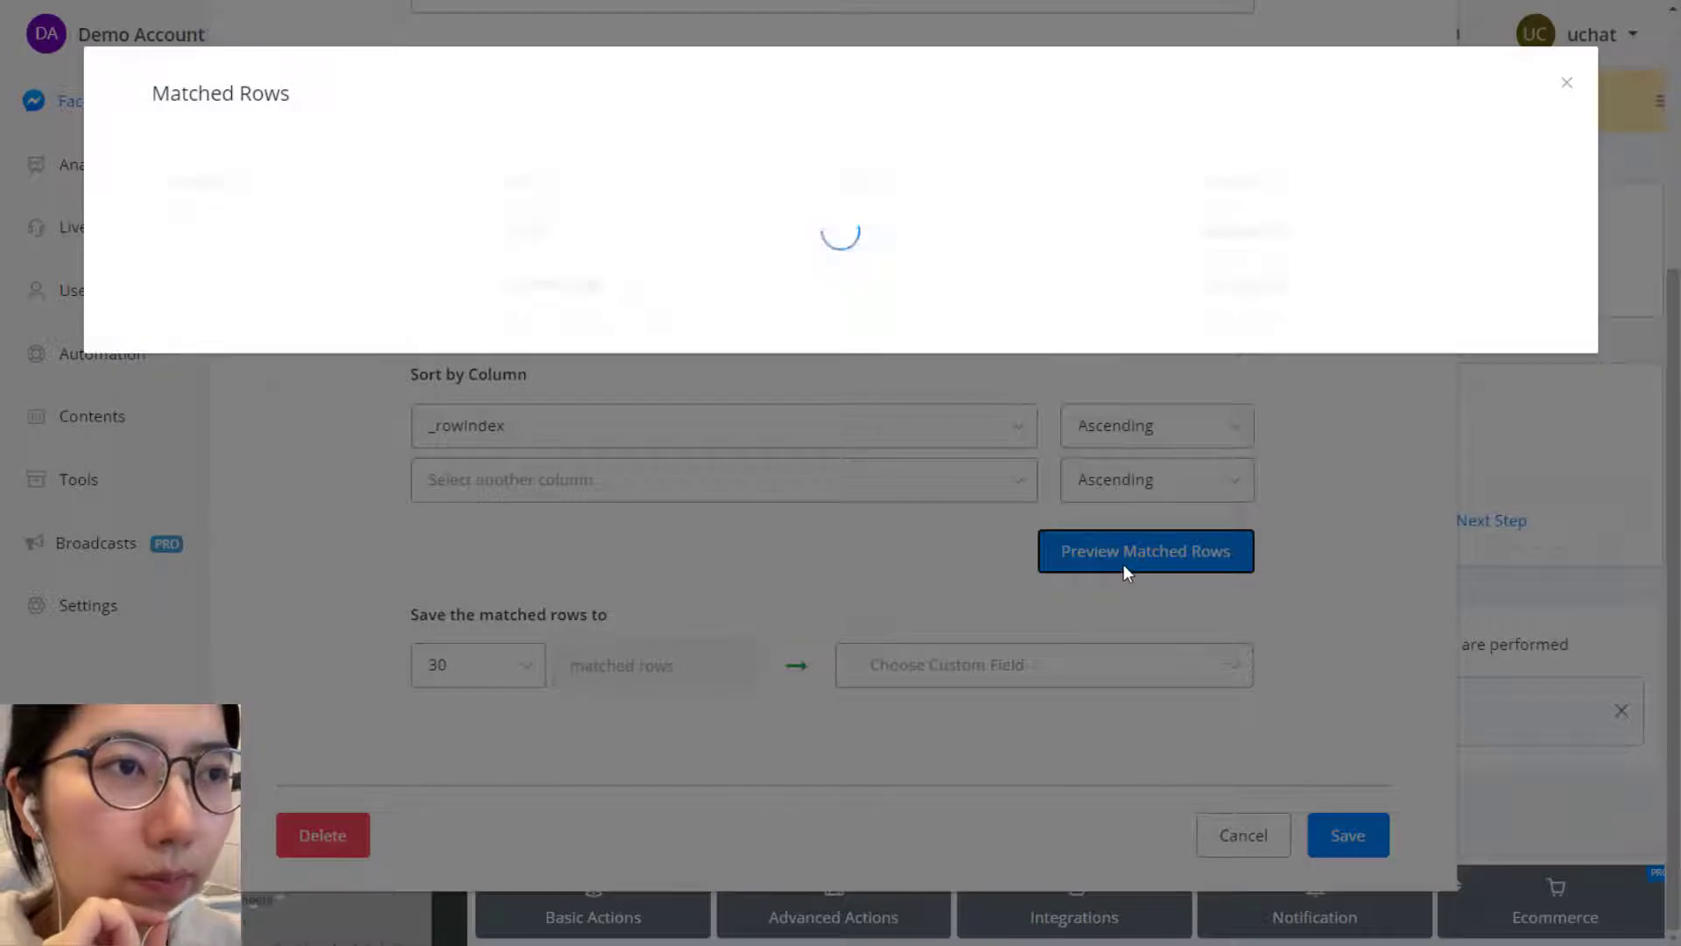
{"action": "double_click", "coordinate": [540, 232]}
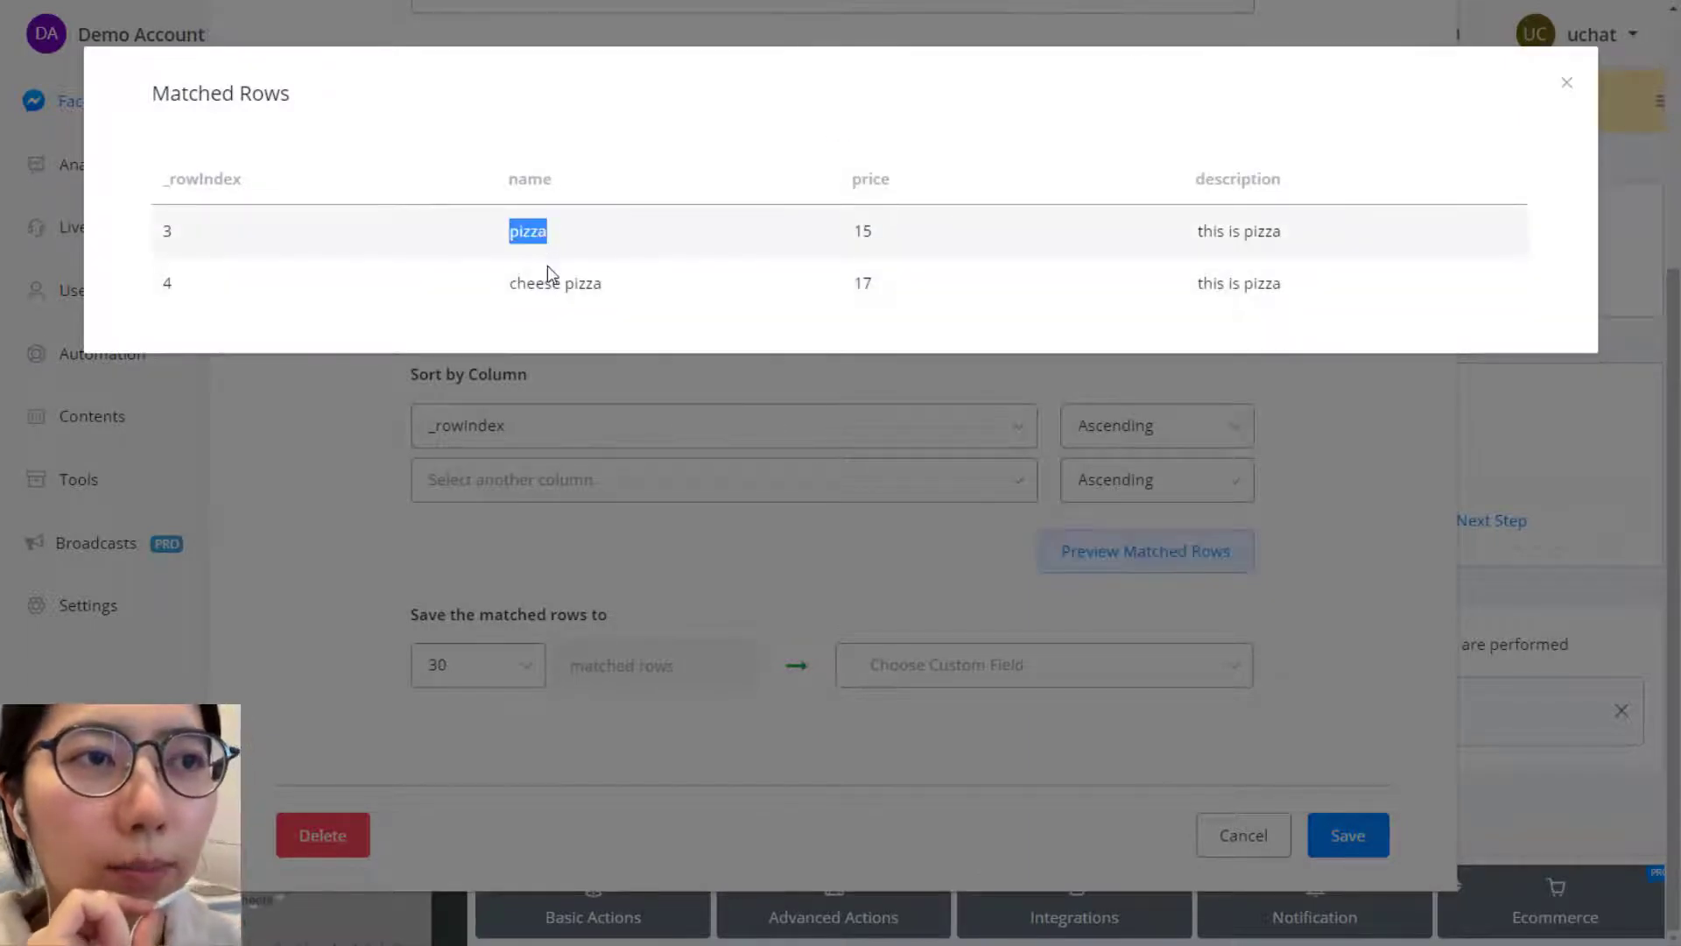
{"action": "left_click", "coordinate": [522, 286]}
{"action": "left_click", "coordinate": [1567, 83]}
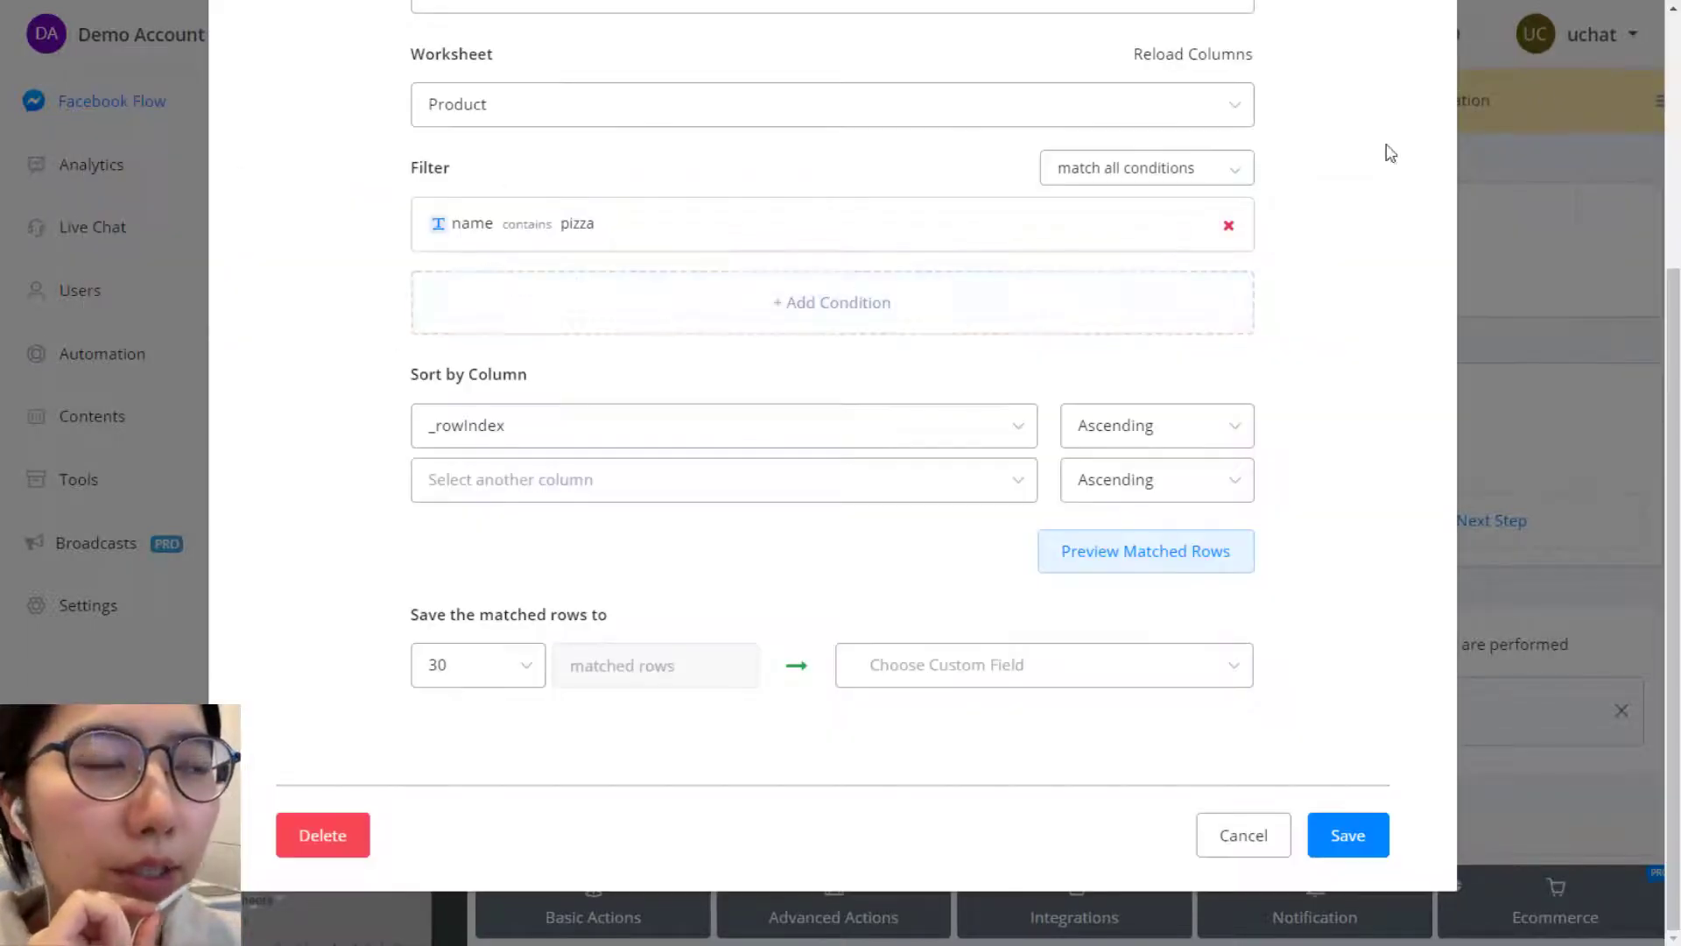
Change the filter value back from pizza to {{keyword}} and save the condition
{"action": "left_click", "coordinate": [580, 233]}
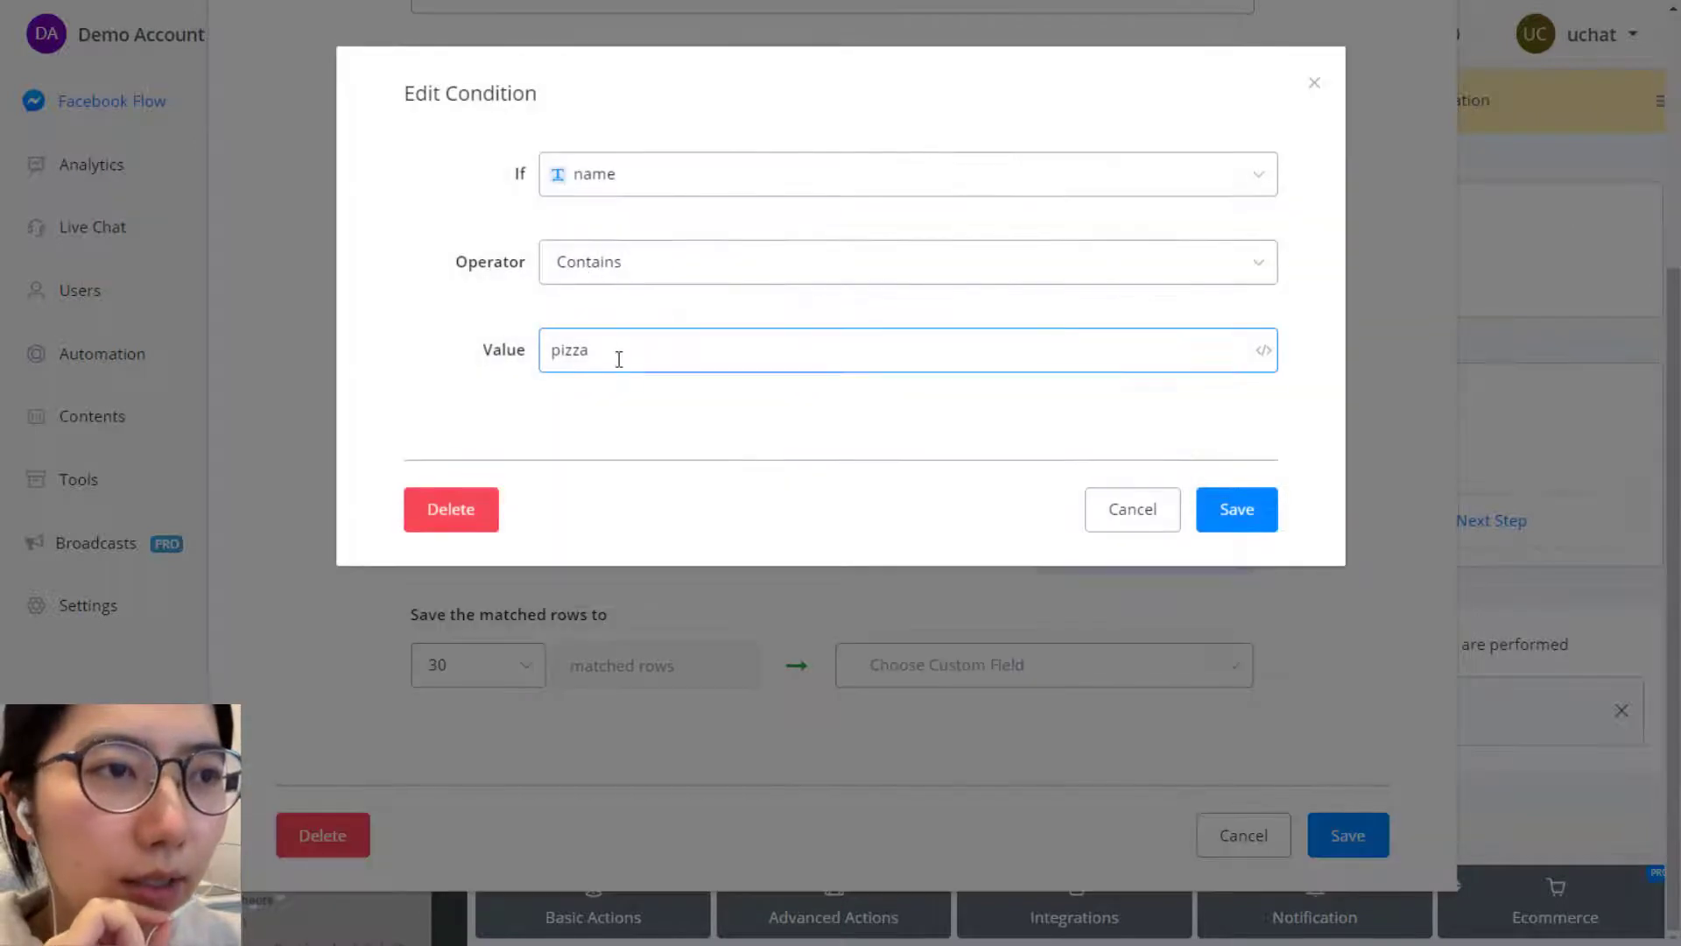
{"action": "left_click_drag", "start_coordinate": [619, 356], "coordinate": [522, 364]}
{"action": "type", "text": "{{key"}
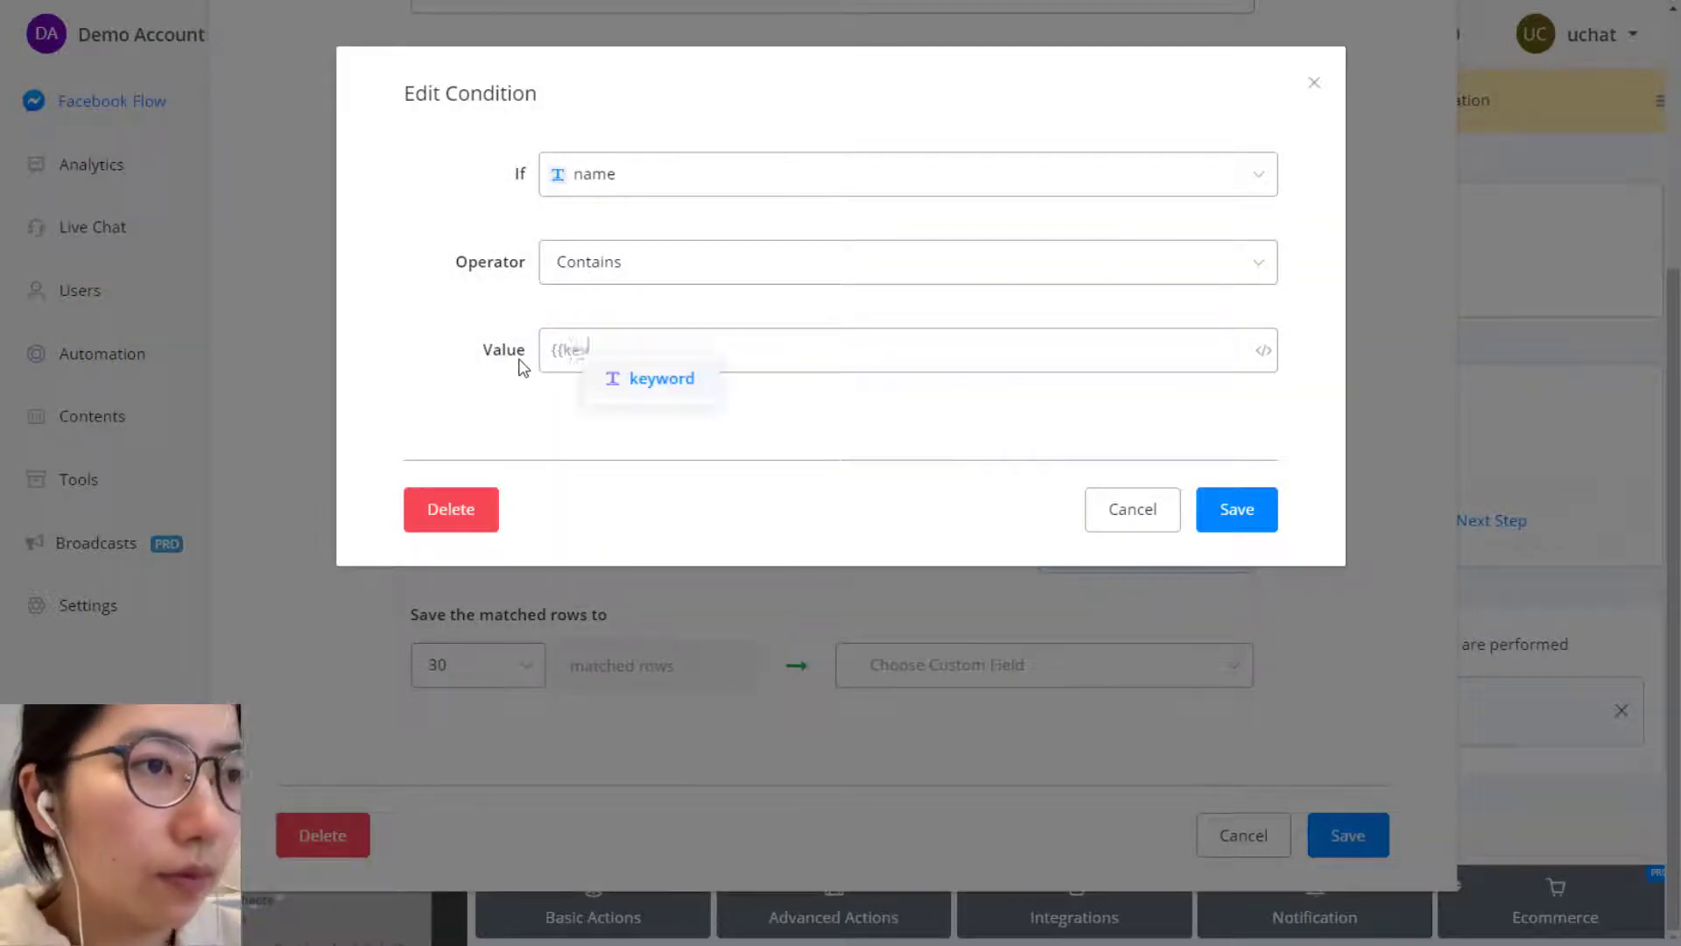
{"action": "key", "text": "Return"}
{"action": "left_click", "coordinate": [1259, 510]}
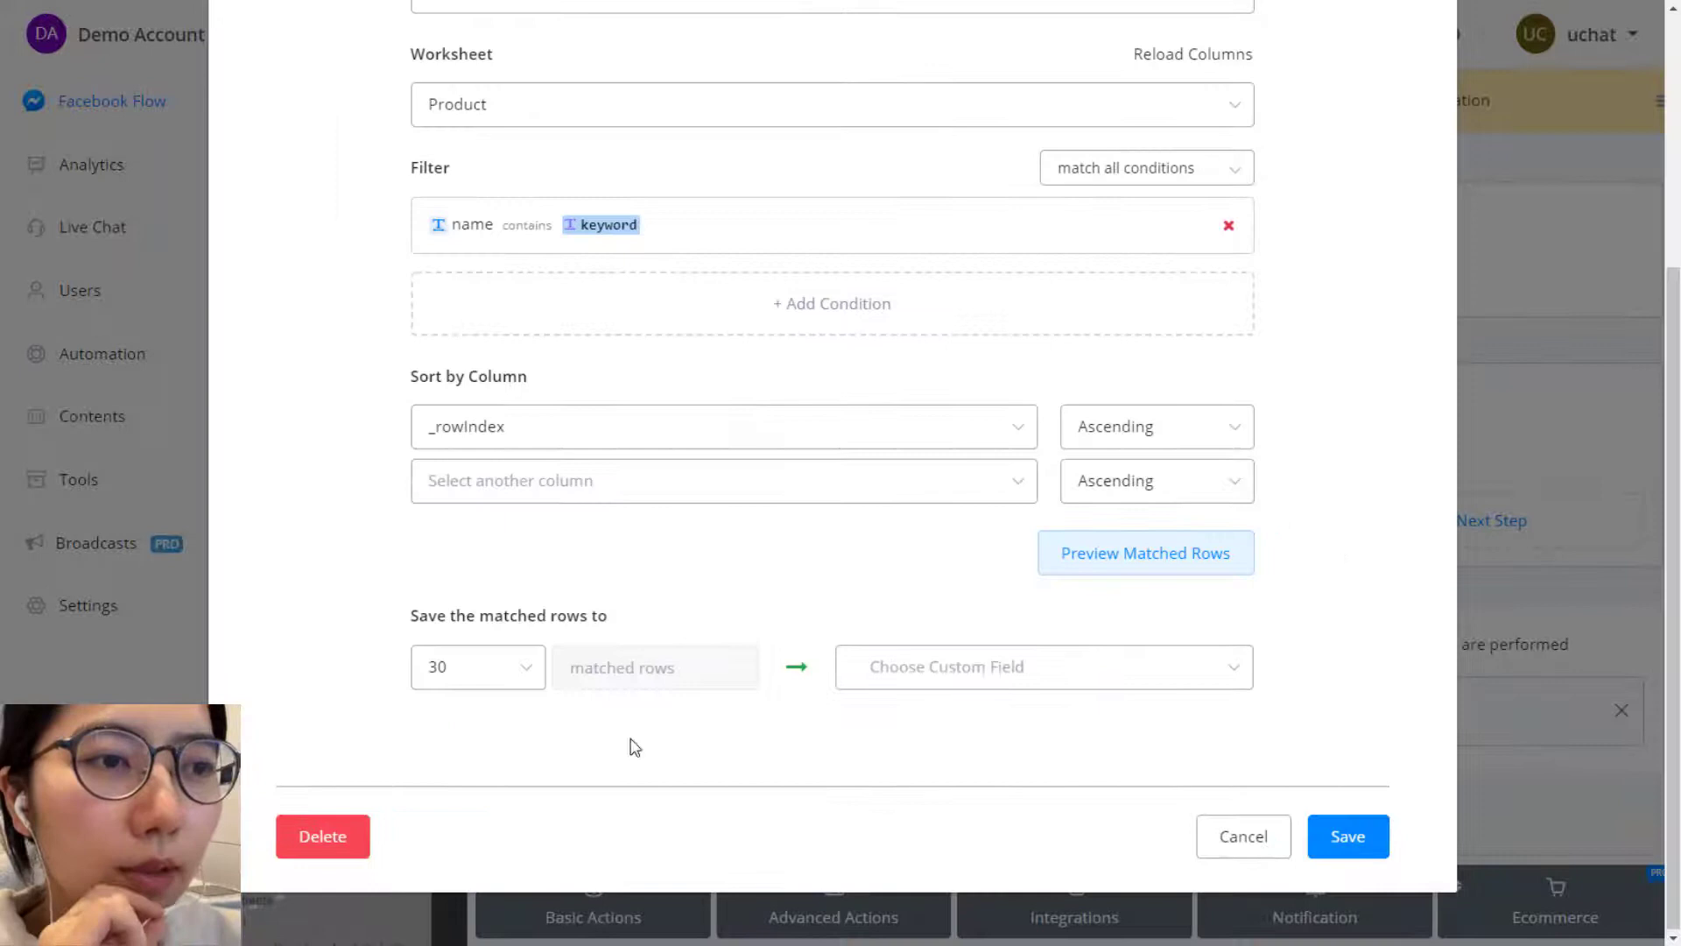
Keep the row limit at 30, store results in the products custom field, and save
{"action": "left_click", "coordinate": [523, 670]}
{"action": "scroll", "coordinate": [504, 561], "scroll_direction": "down", "scroll_amount": 1}
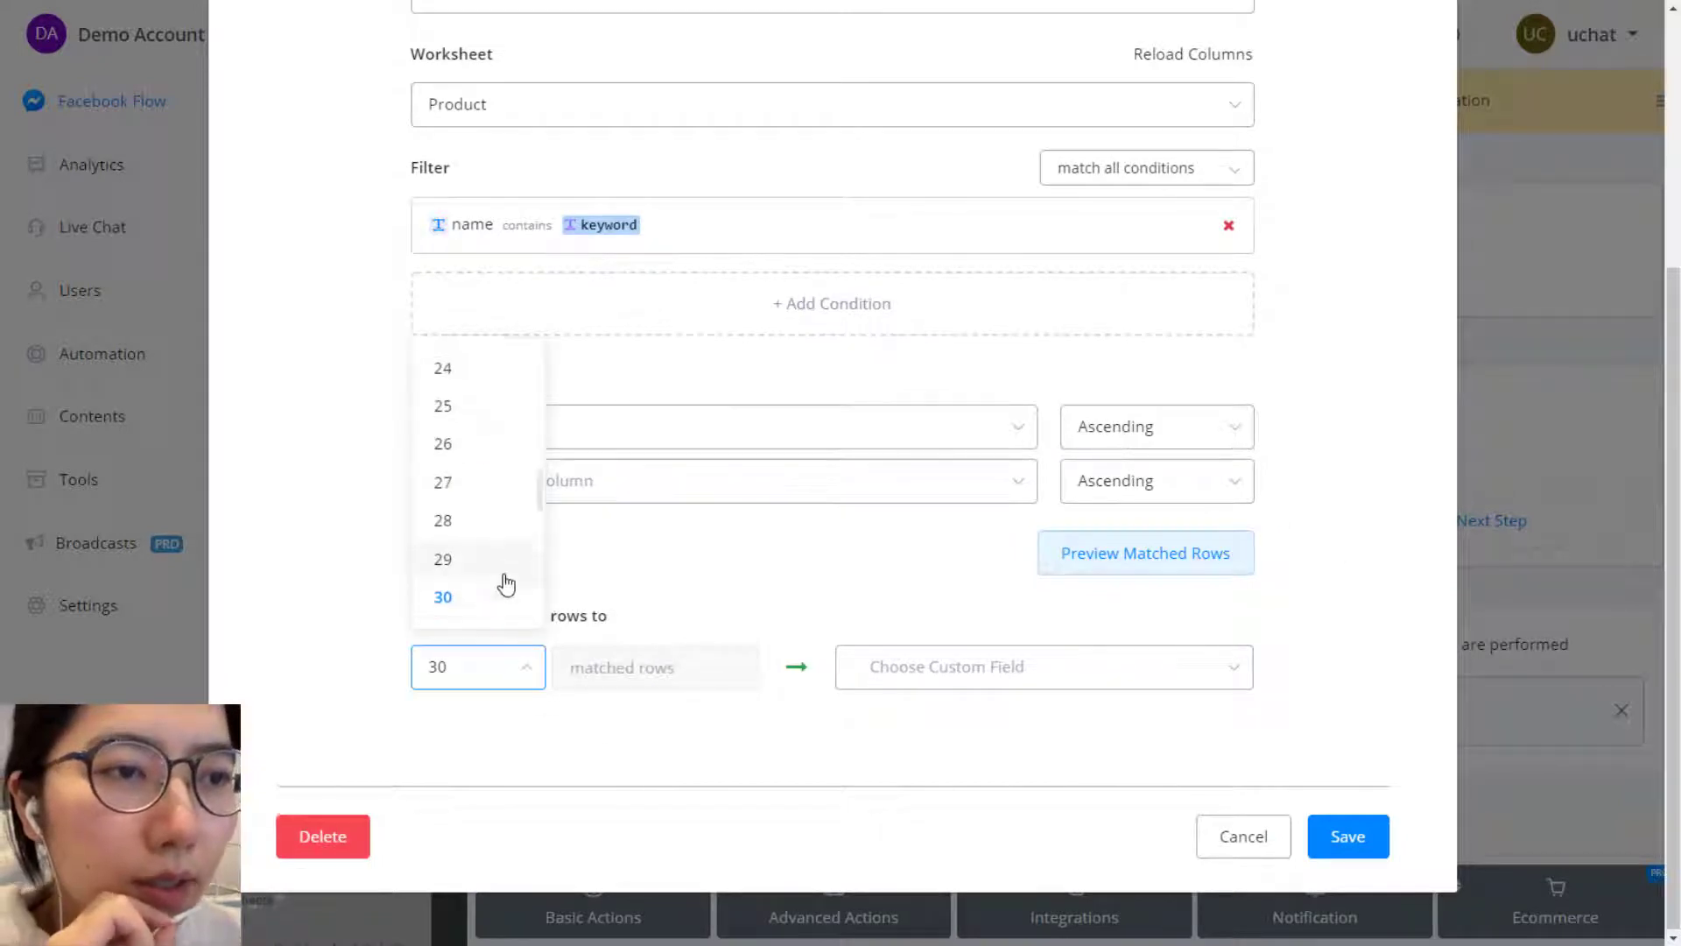
{"action": "left_click", "coordinate": [498, 507]}
{"action": "left_click", "coordinate": [919, 676]}
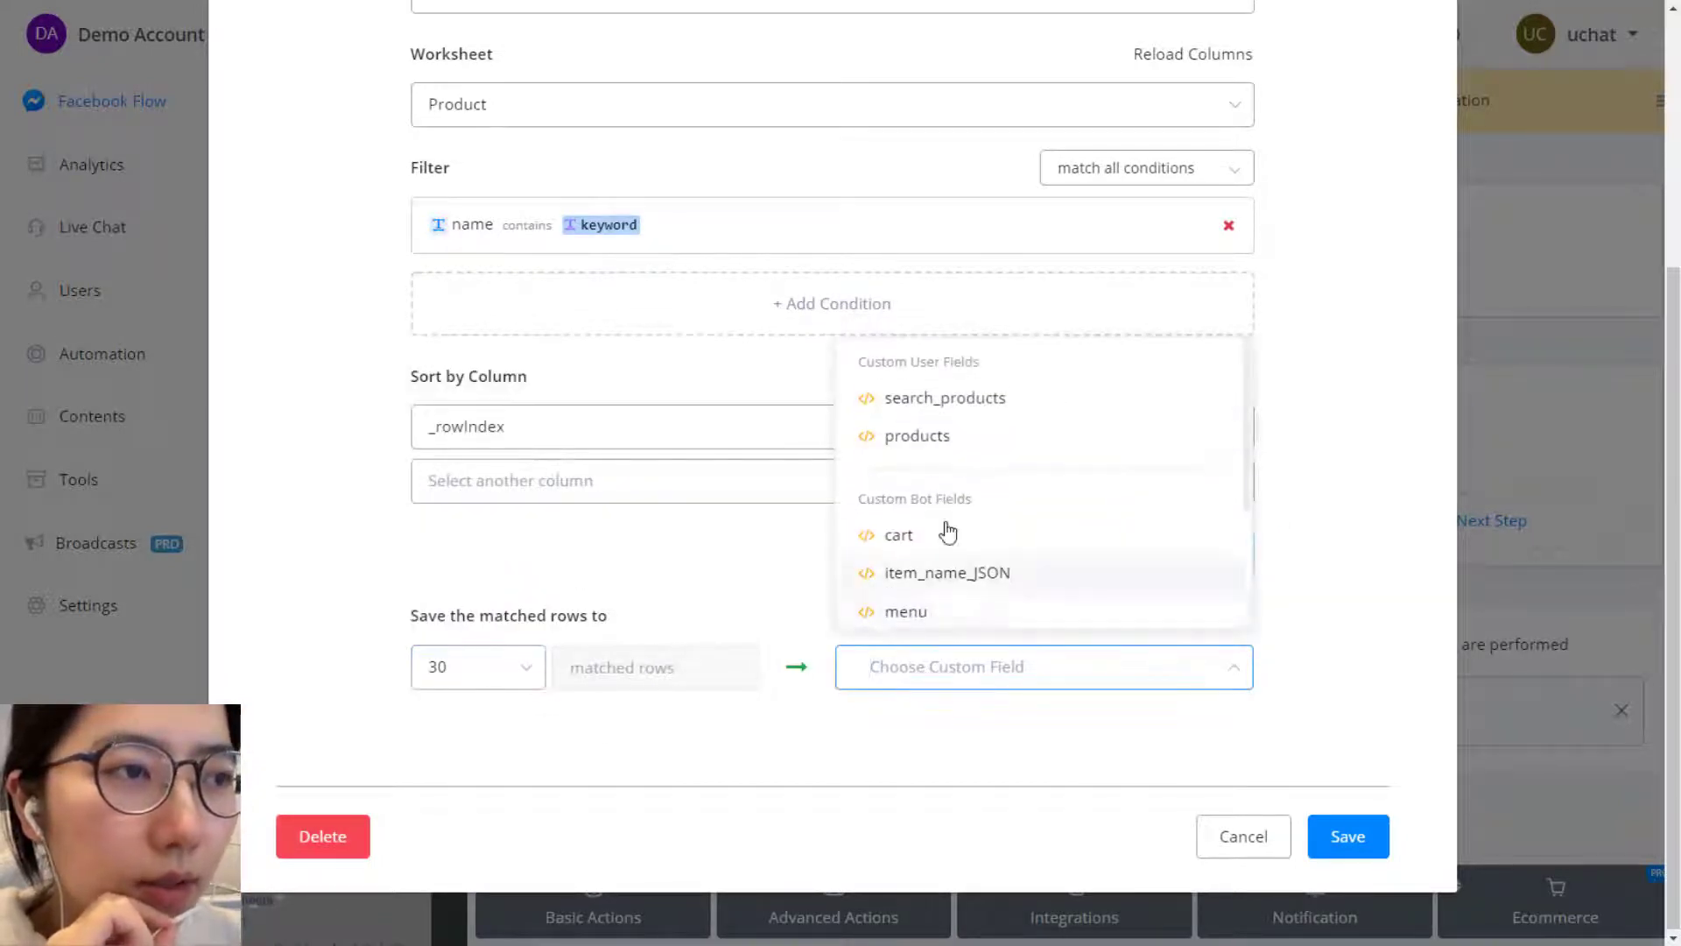
{"action": "left_click", "coordinate": [951, 437]}
{"action": "left_click", "coordinate": [1340, 842]}
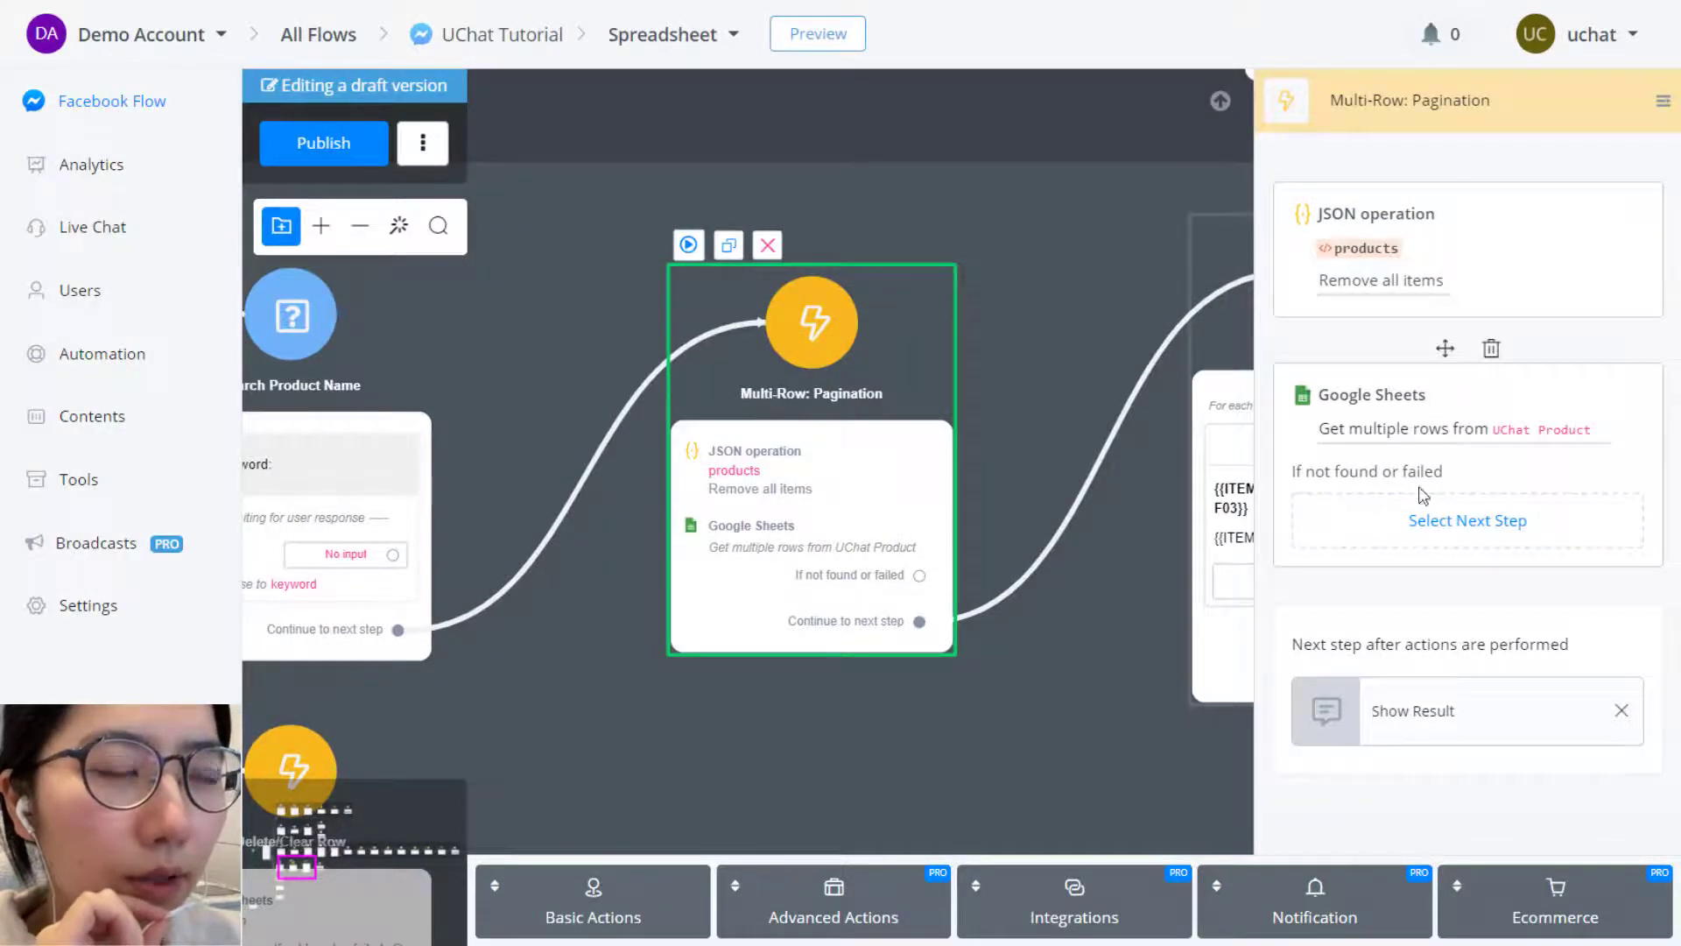
Route the 'If not found or failed' path to the existing Failed message
{"action": "left_click", "coordinate": [1421, 524]}
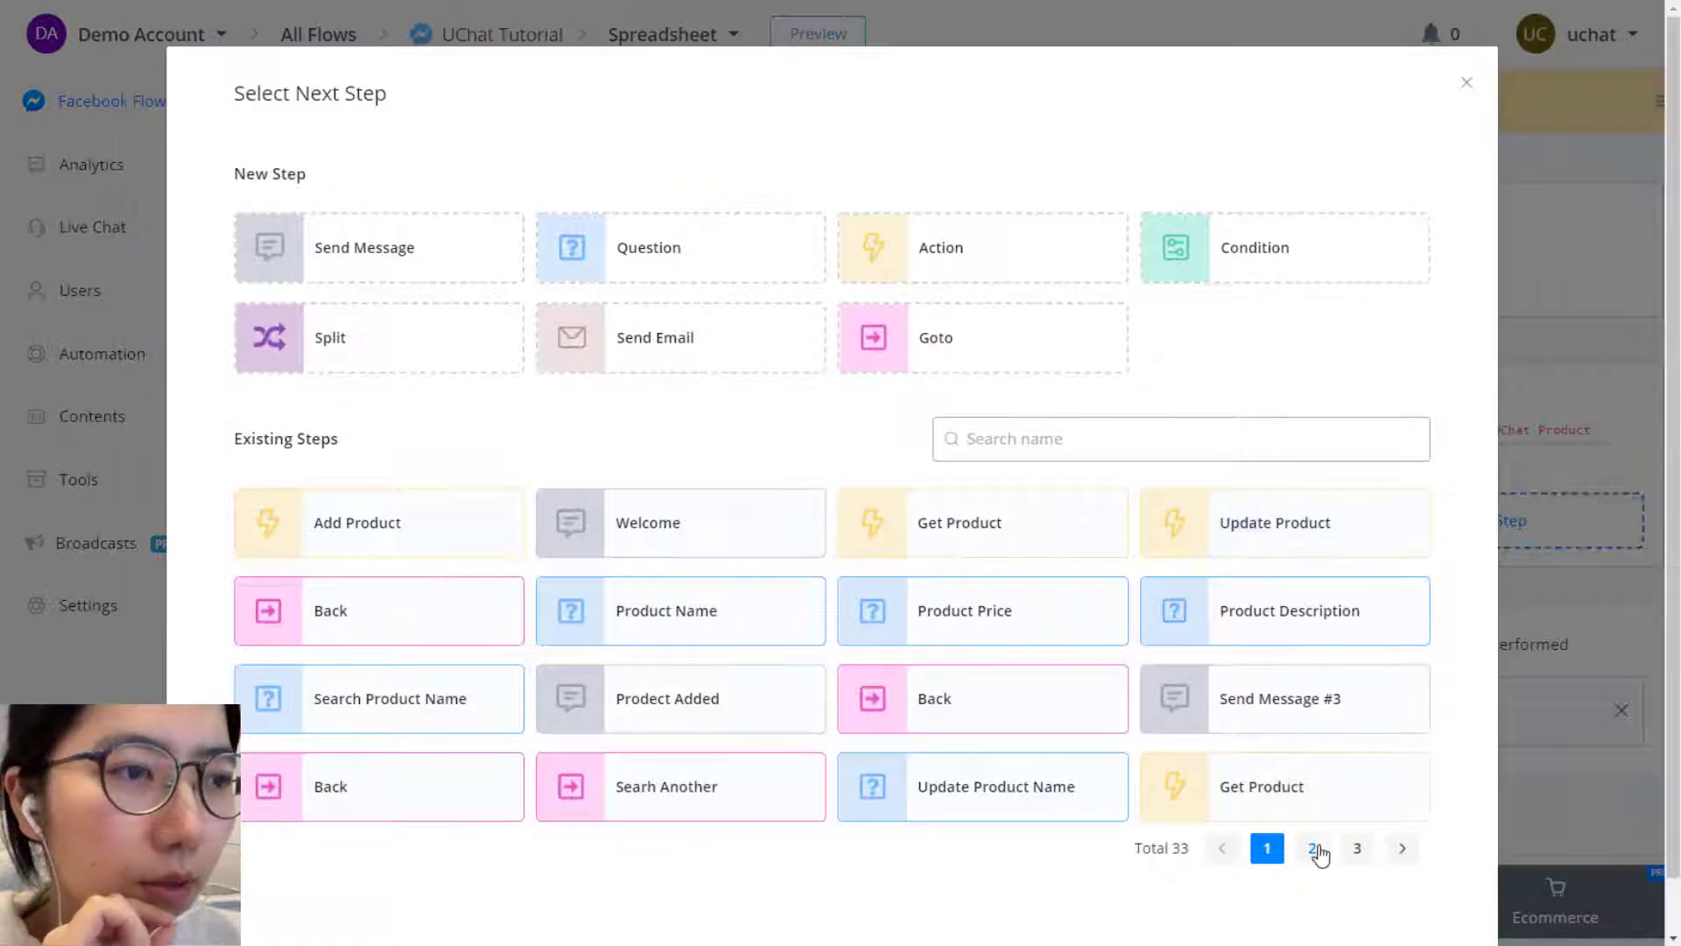
{"action": "left_click", "coordinate": [1317, 848]}
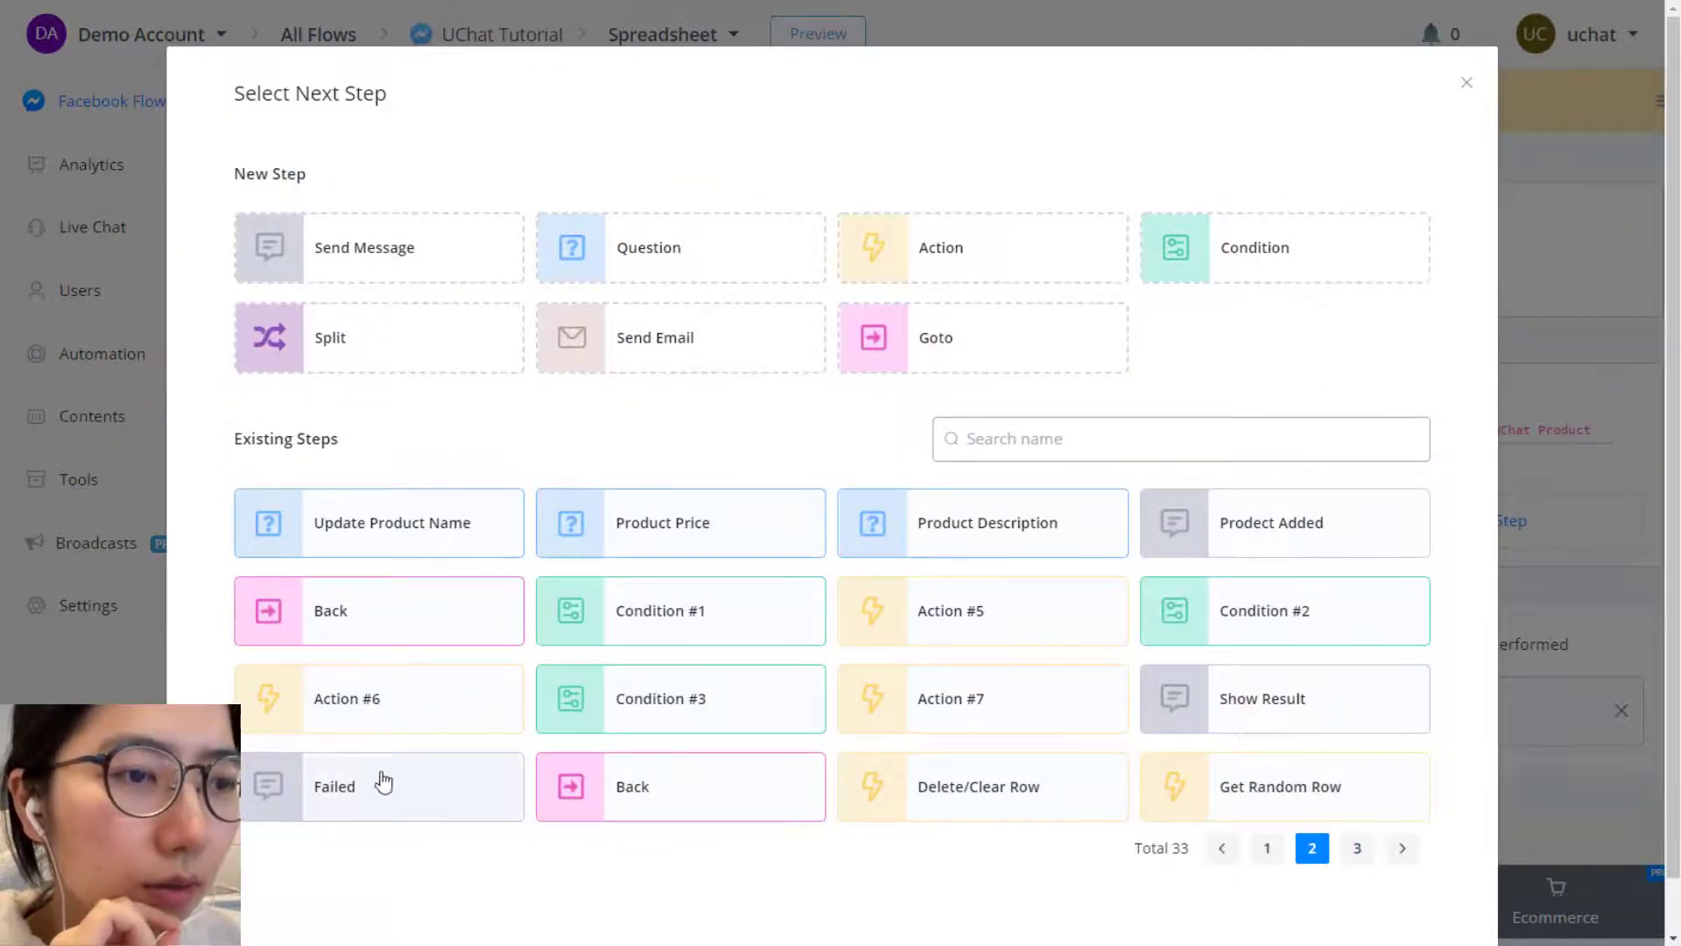
{"action": "left_click", "coordinate": [379, 784]}
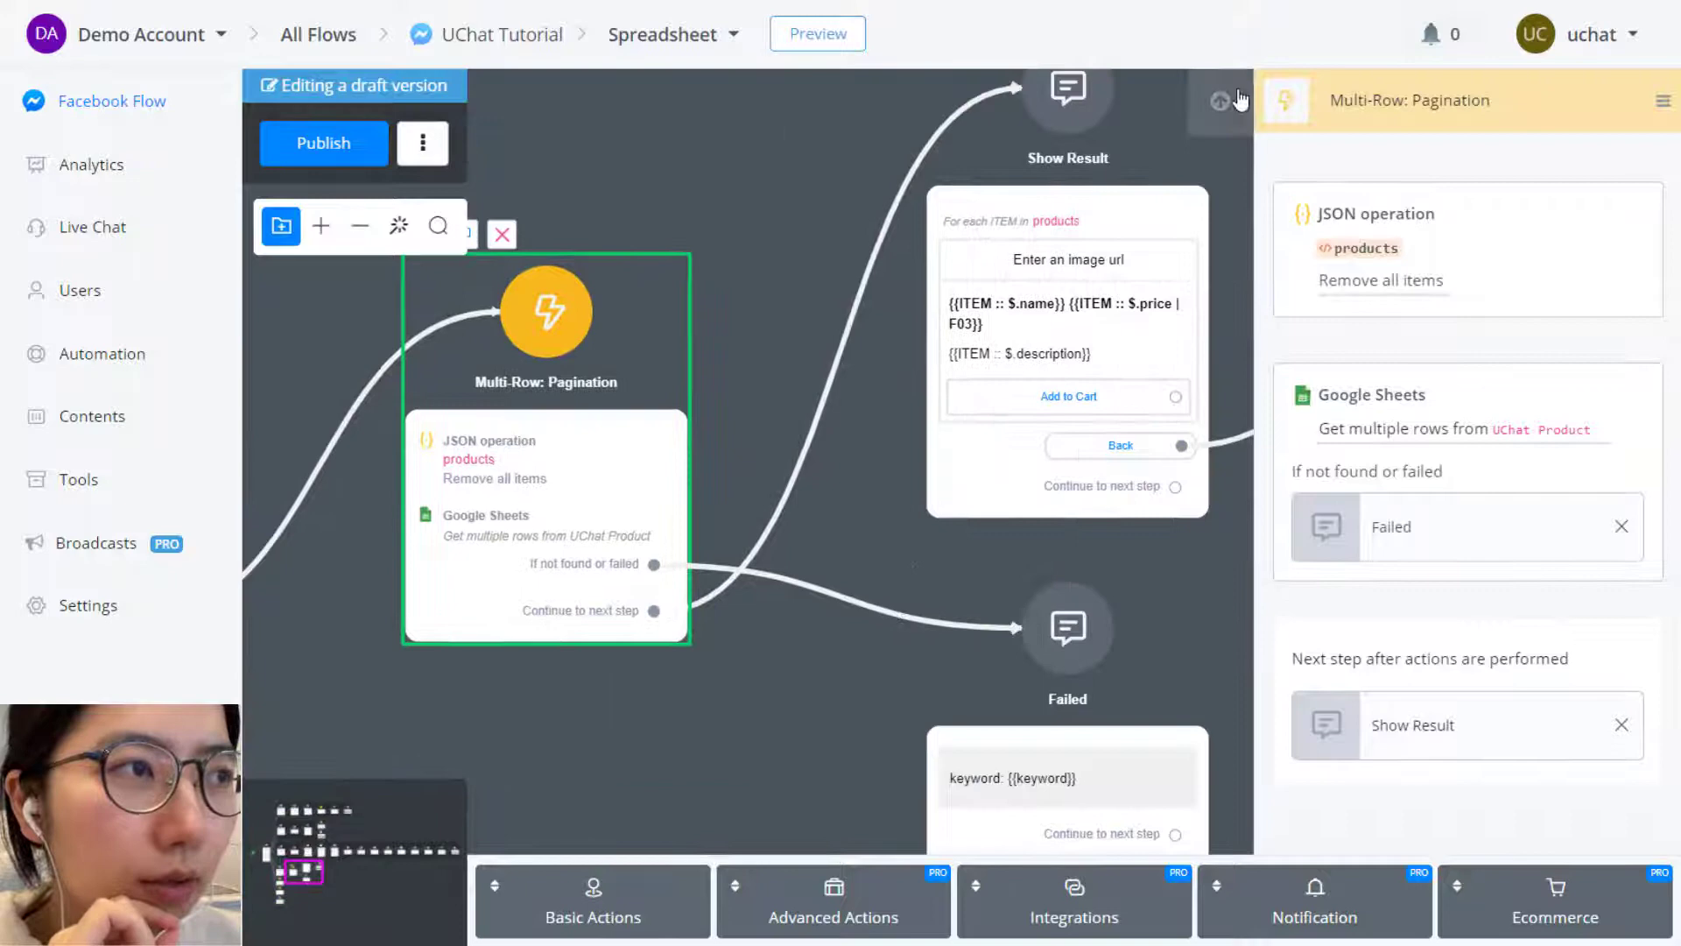
Change the Failed message to read 'no result with keyword: {{keyword}}'
{"action": "left_click", "coordinate": [1069, 627]}
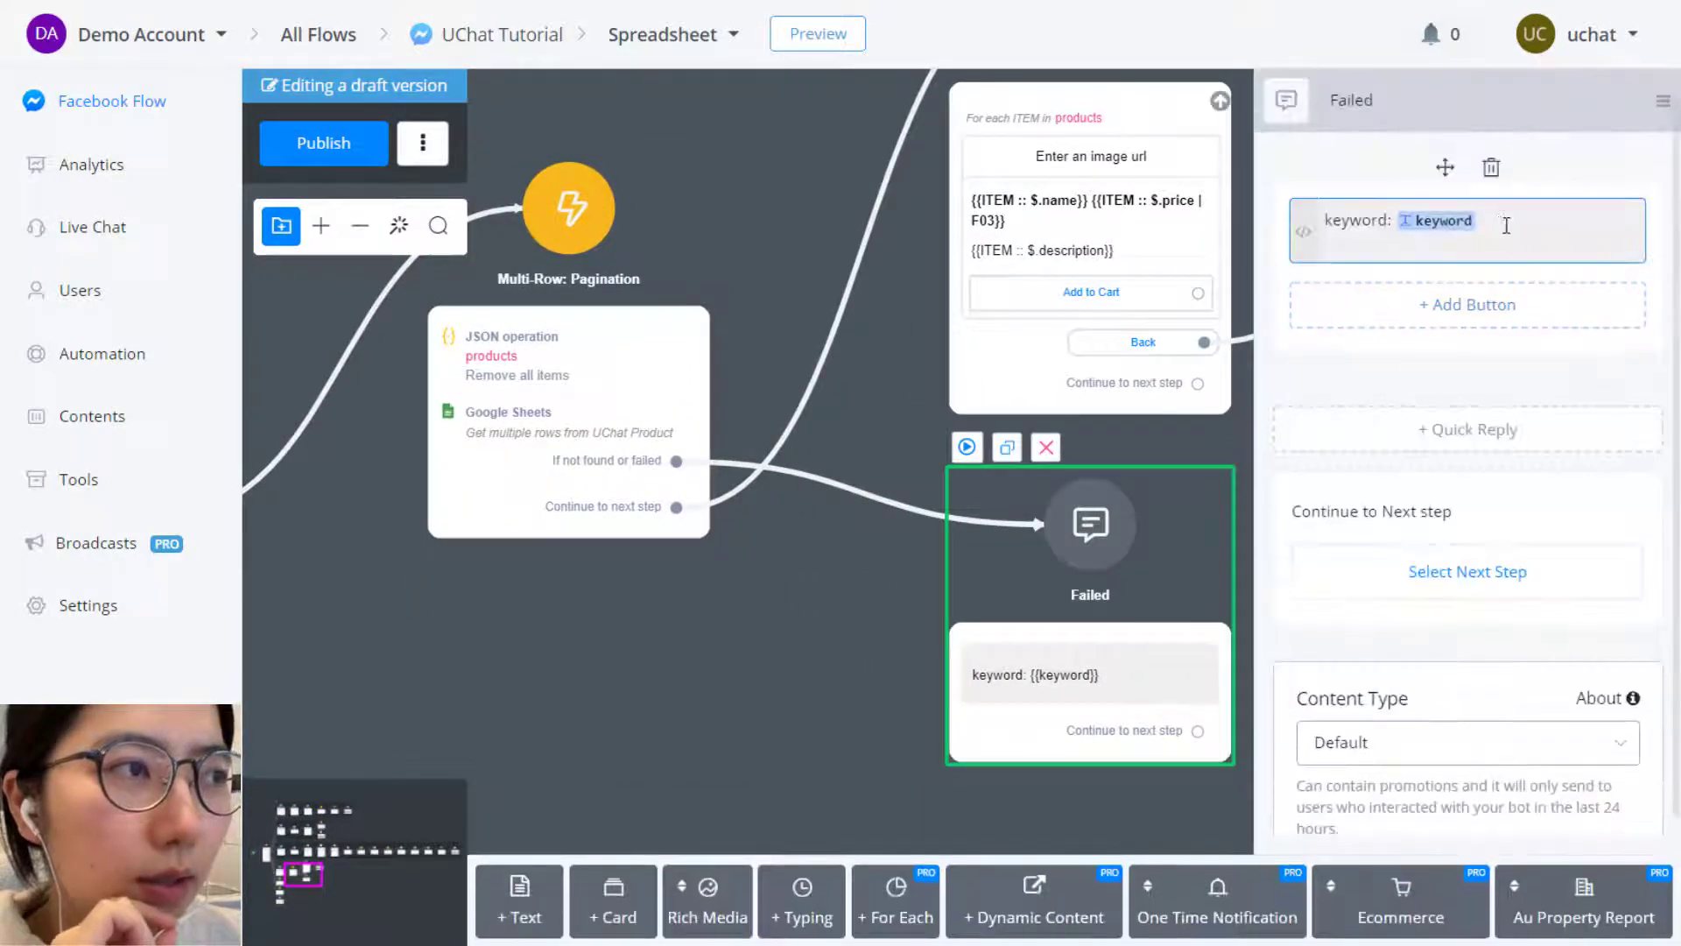
{"action": "left_click", "coordinate": [1496, 224]}
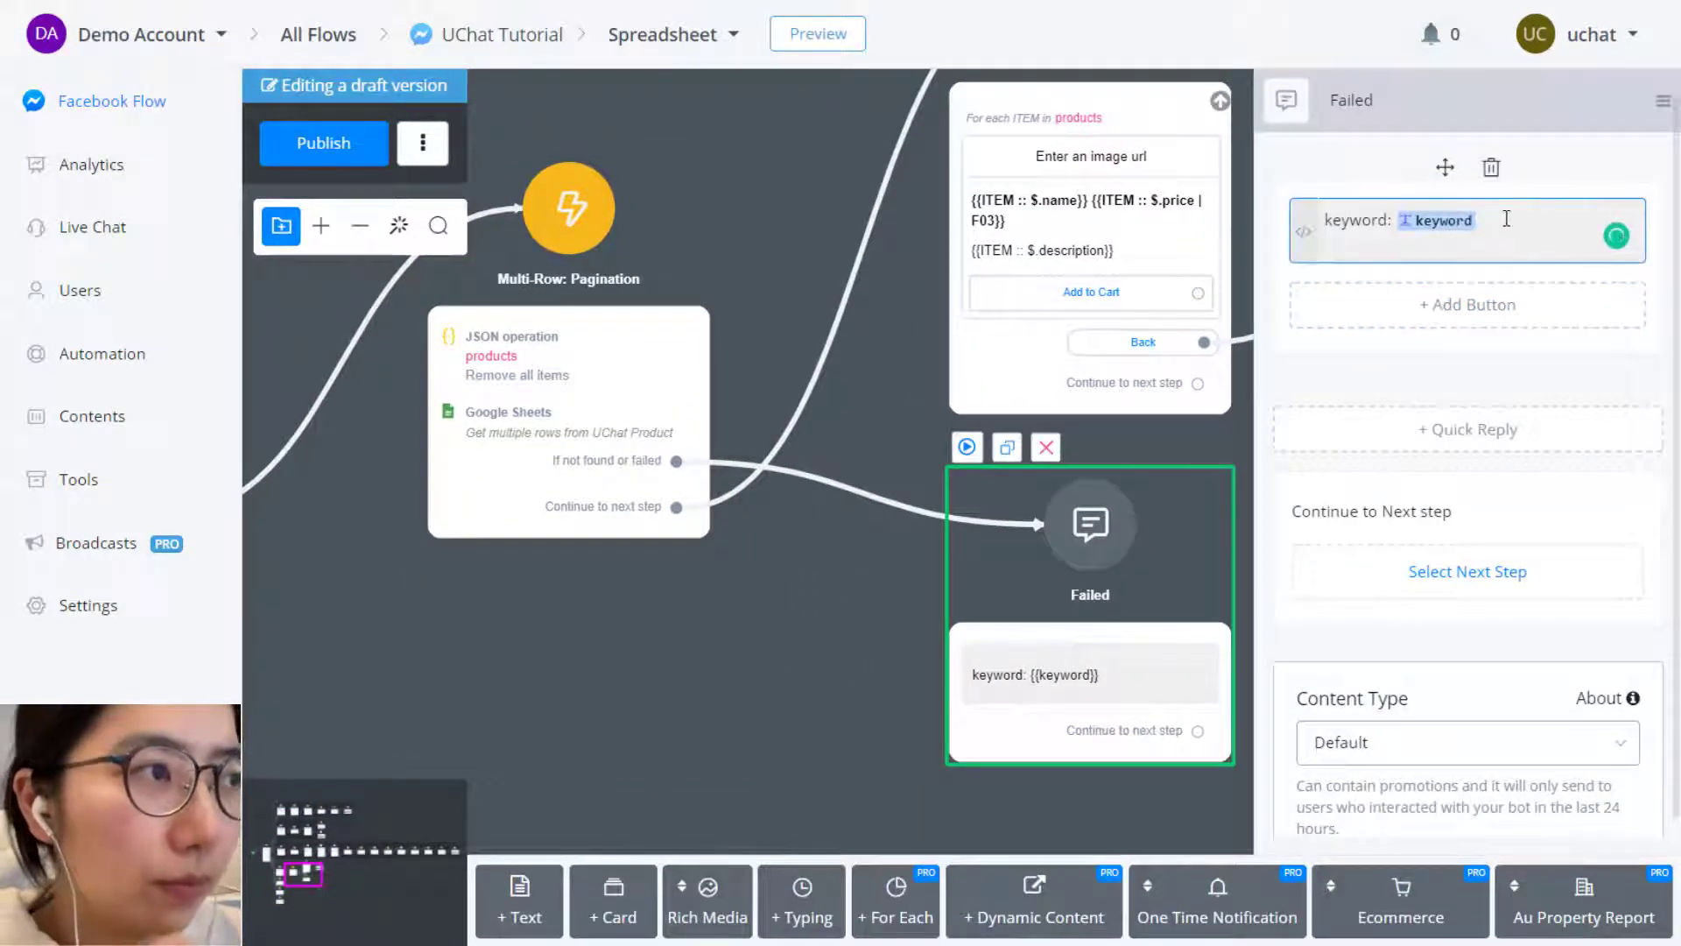
{"action": "left_click", "coordinate": [1328, 223]}
{"action": "type", "text": "no result "}
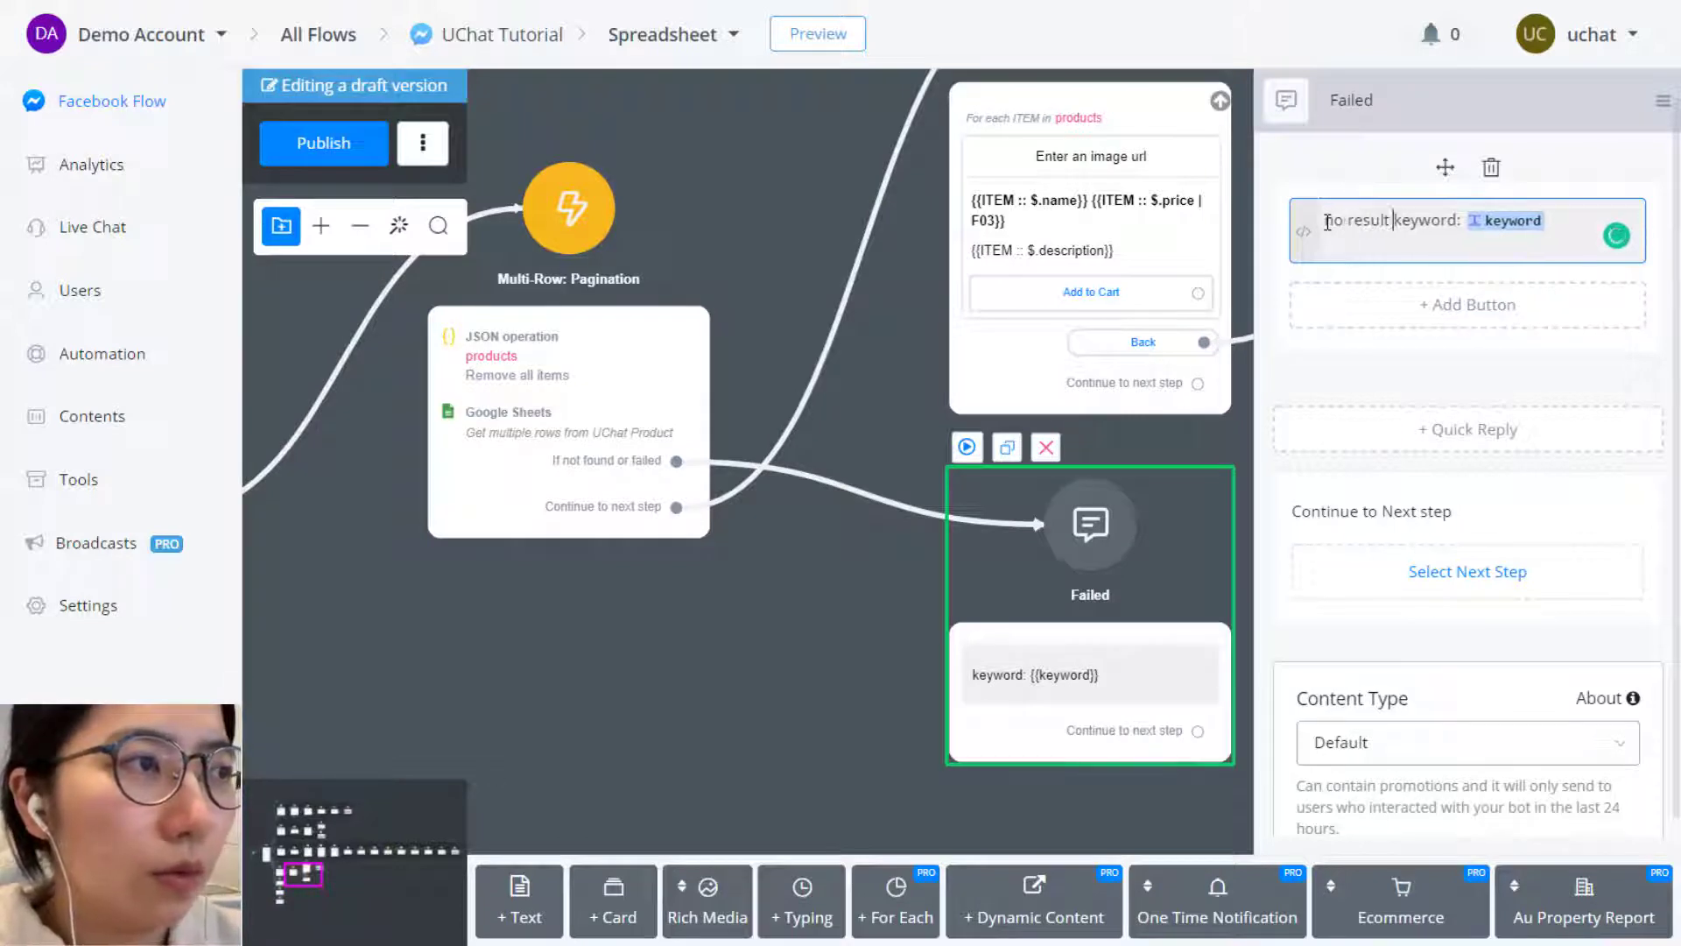
{"action": "type", "text": "with"}
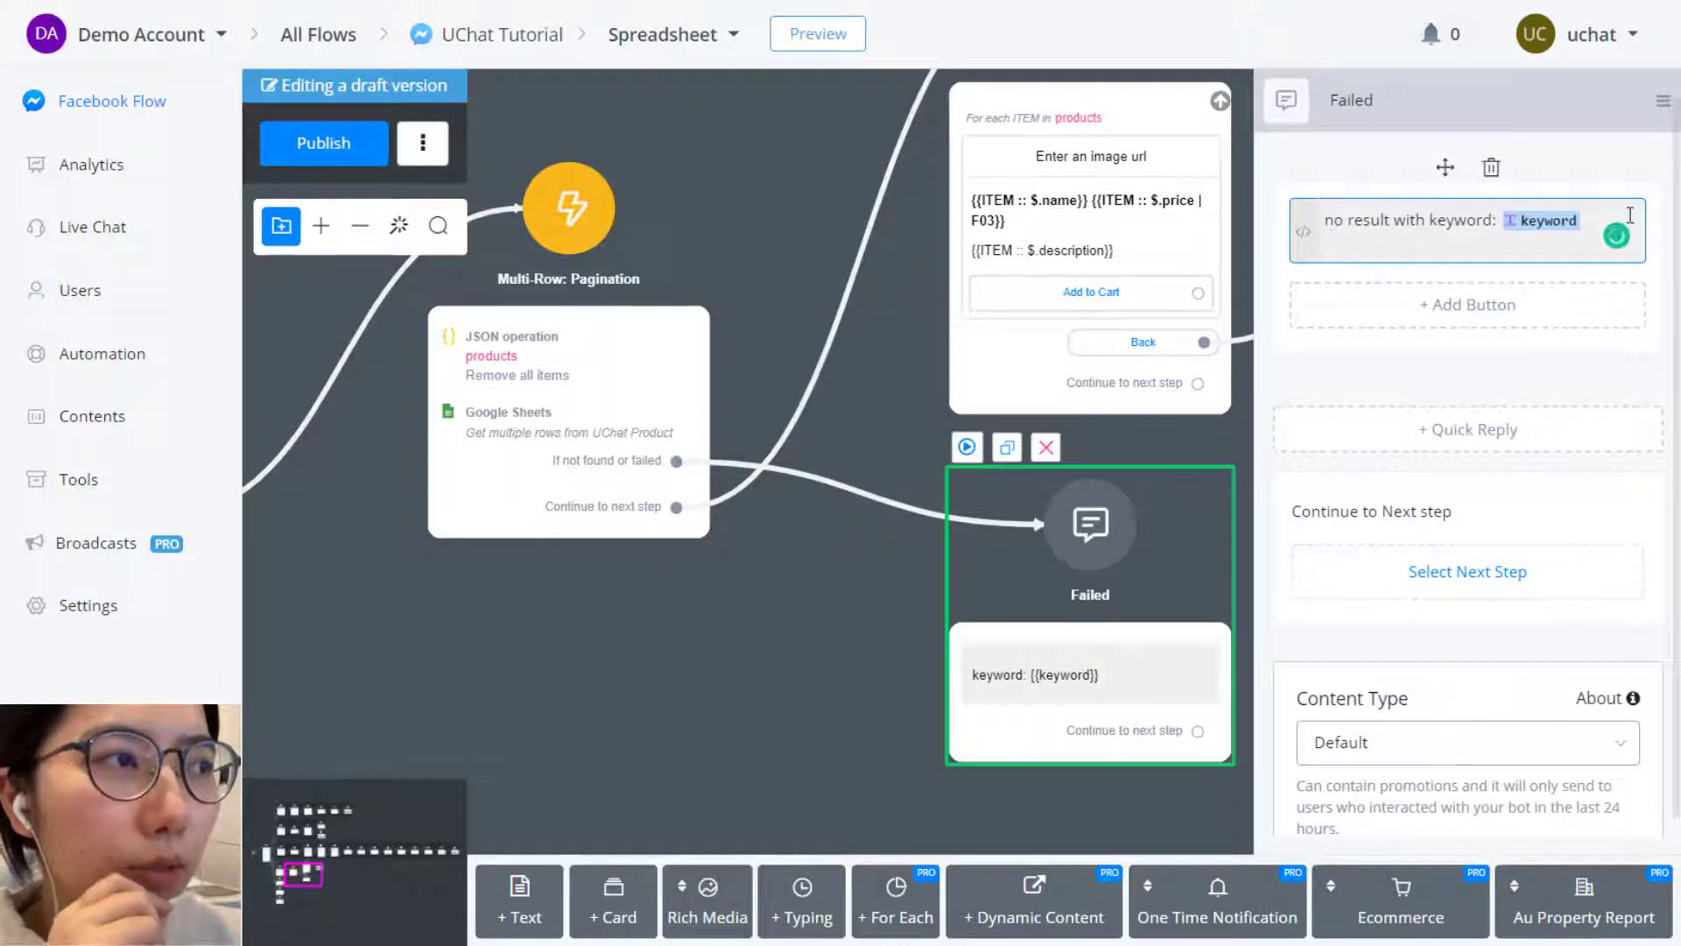
{"action": "left_click", "coordinate": [1222, 102]}
{"action": "left_click", "coordinate": [1014, 316]}
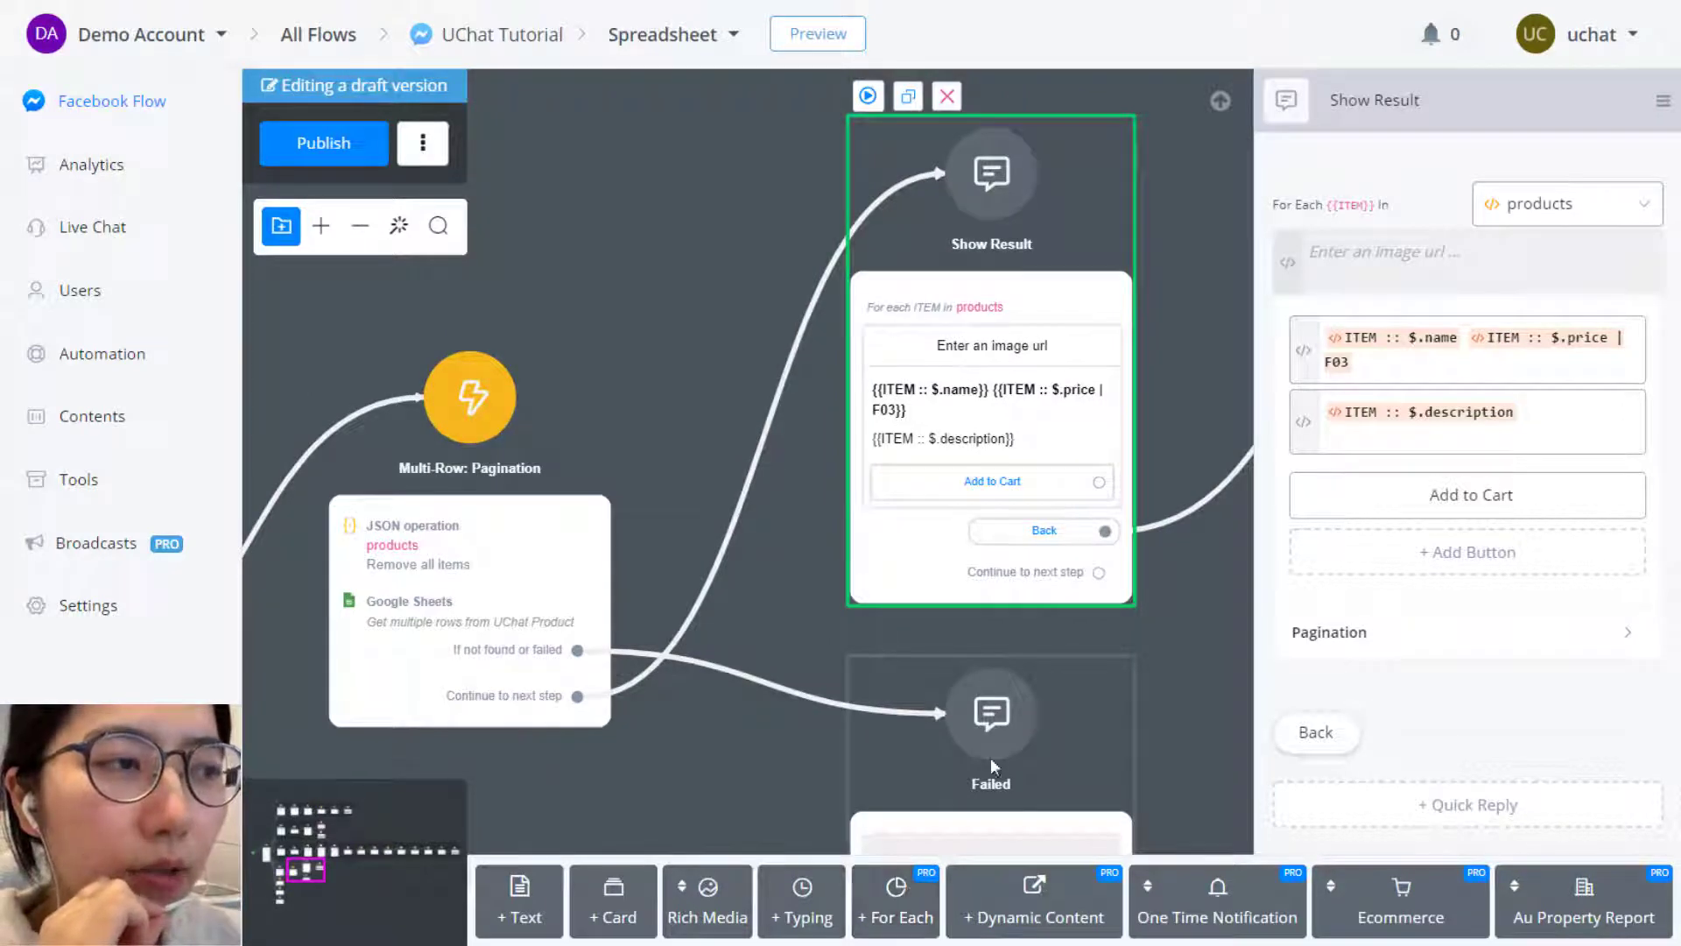
Confirm Show Result's For Each uses products, close the editor, and publish the flow
{"action": "left_click", "coordinate": [1542, 210]}
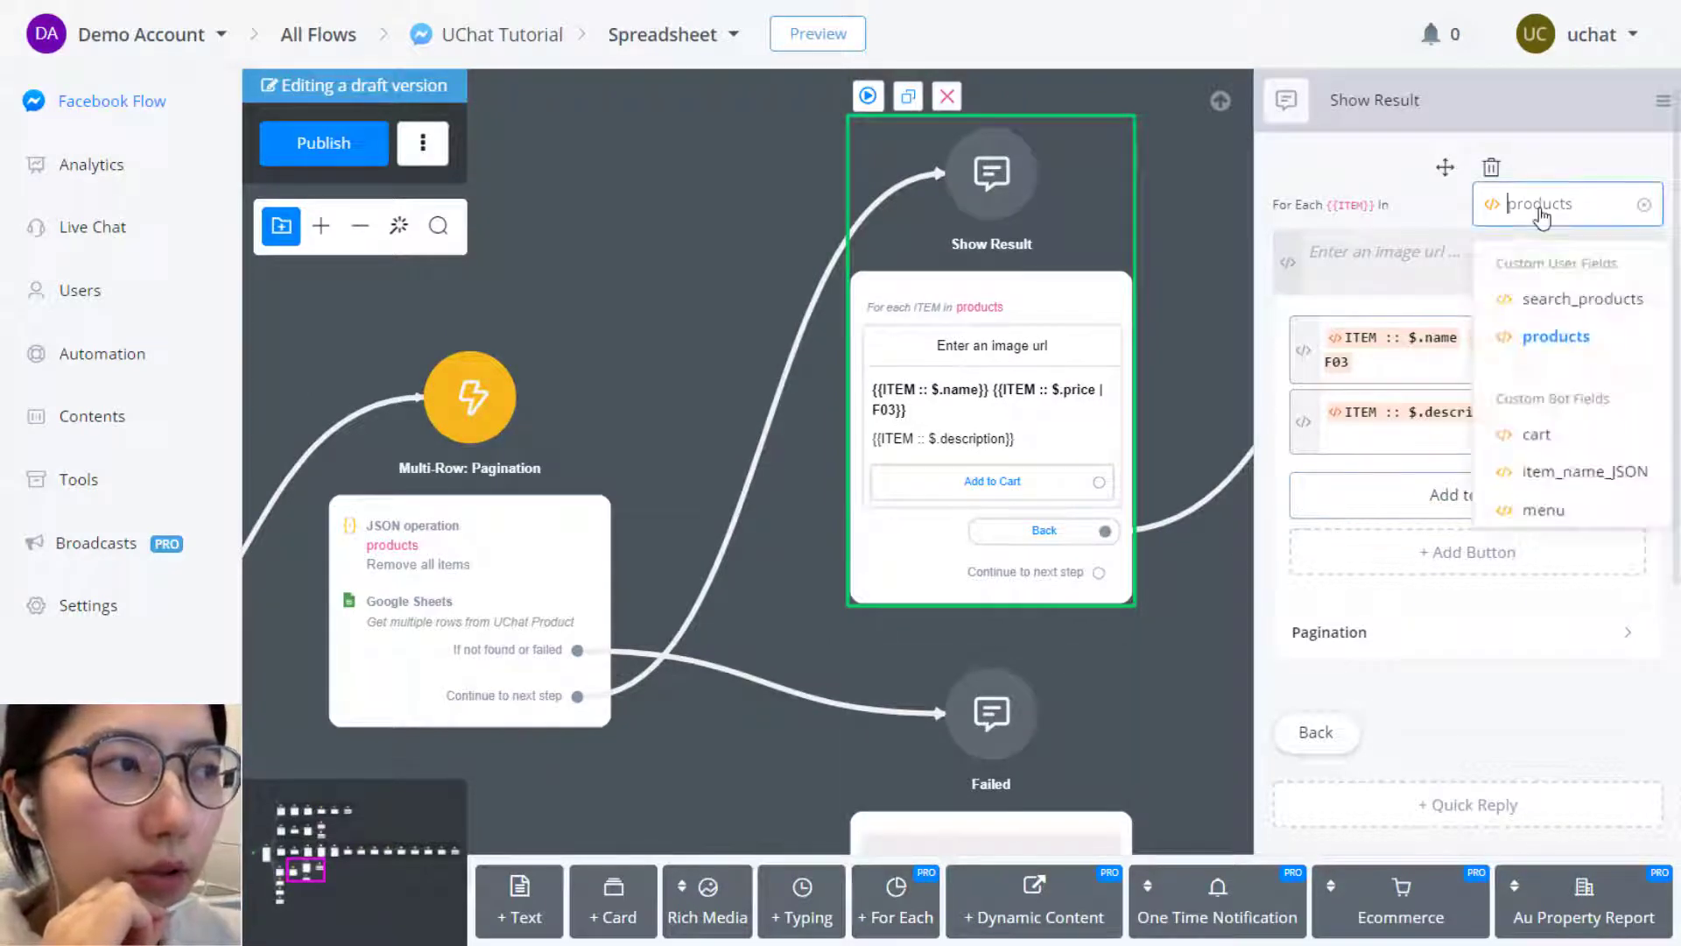
{"action": "left_click", "coordinate": [1543, 336]}
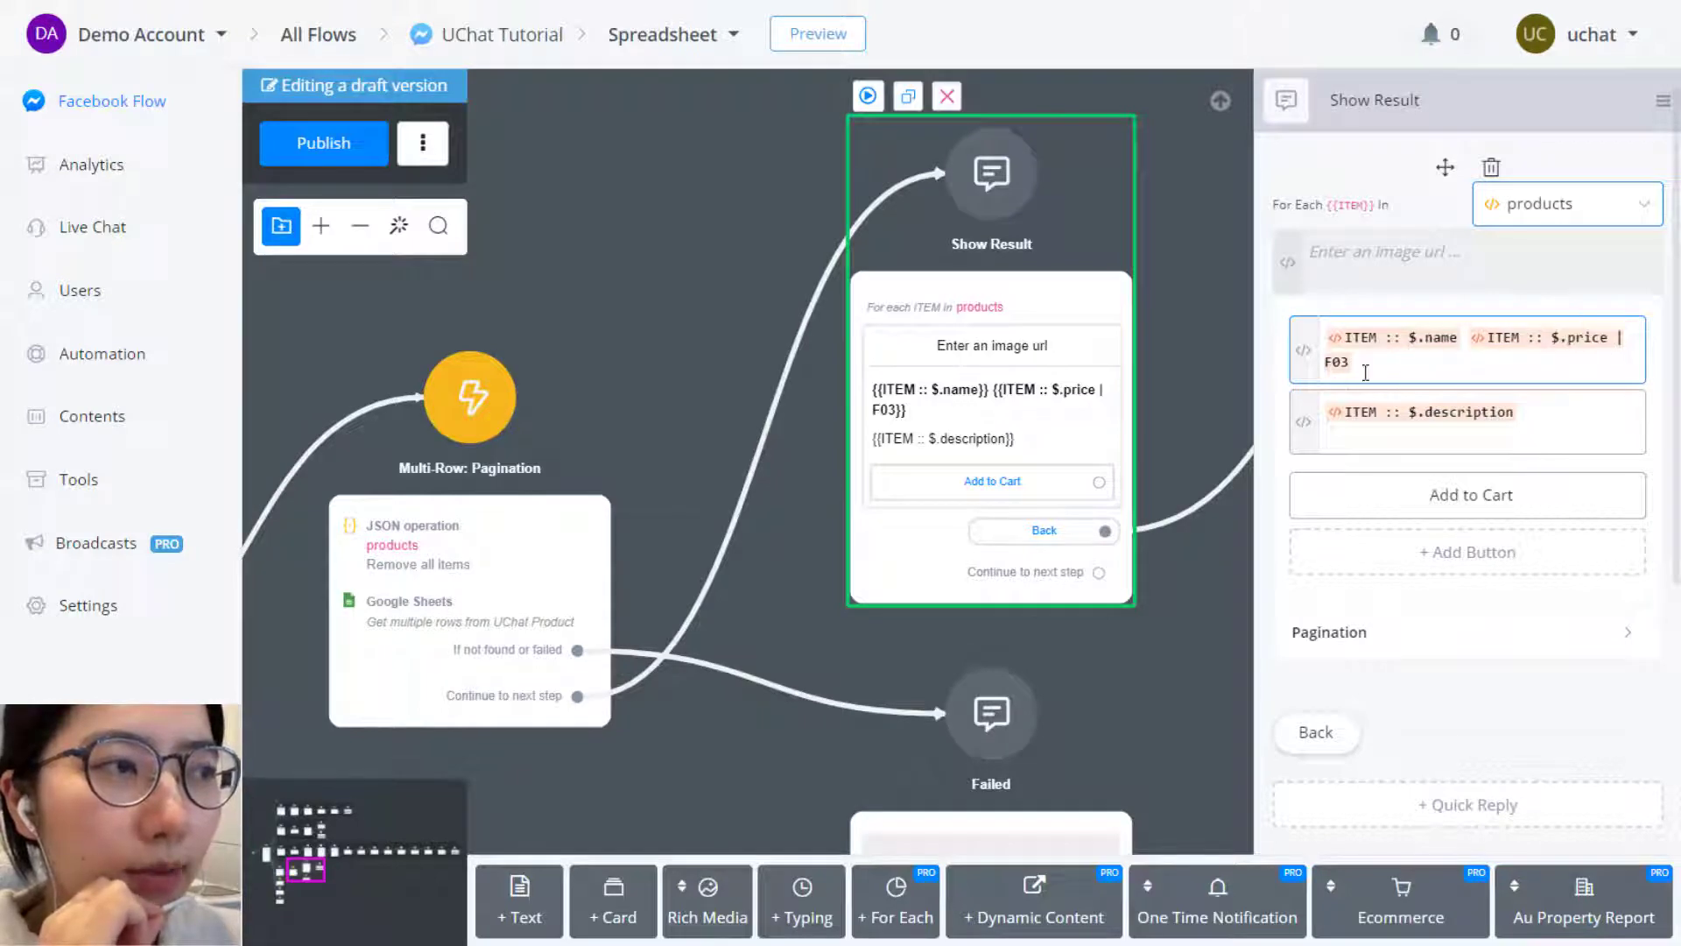
{"action": "left_click", "coordinate": [1524, 413]}
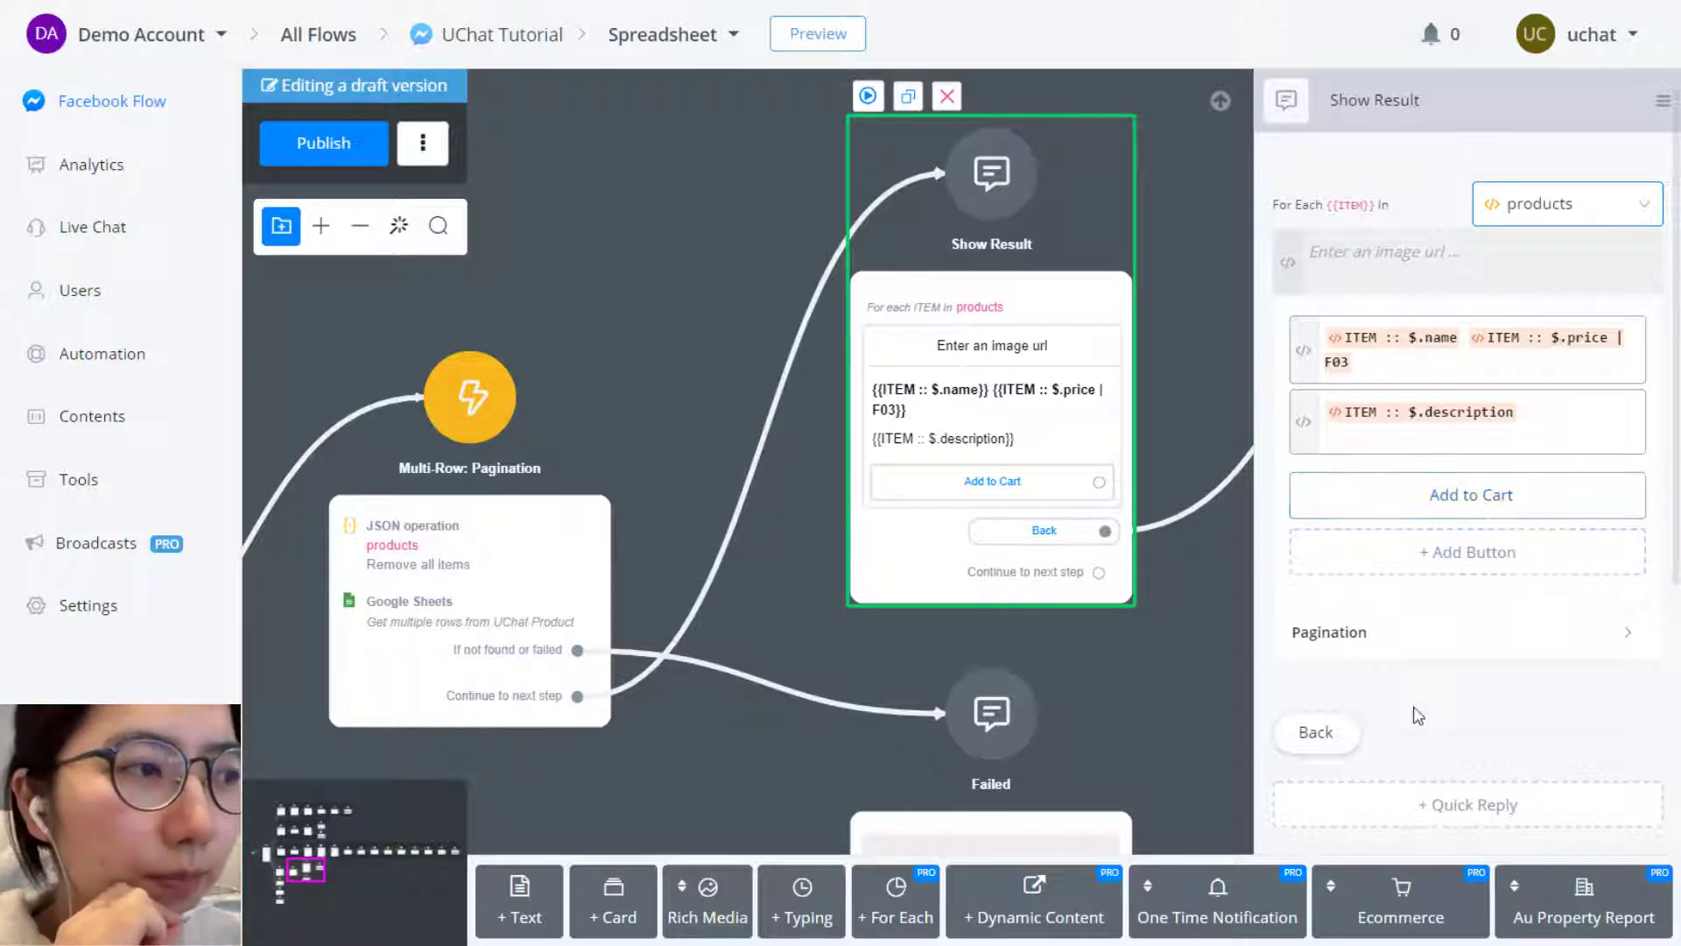
{"action": "left_click", "coordinate": [643, 114]}
{"action": "left_click", "coordinate": [338, 147]}
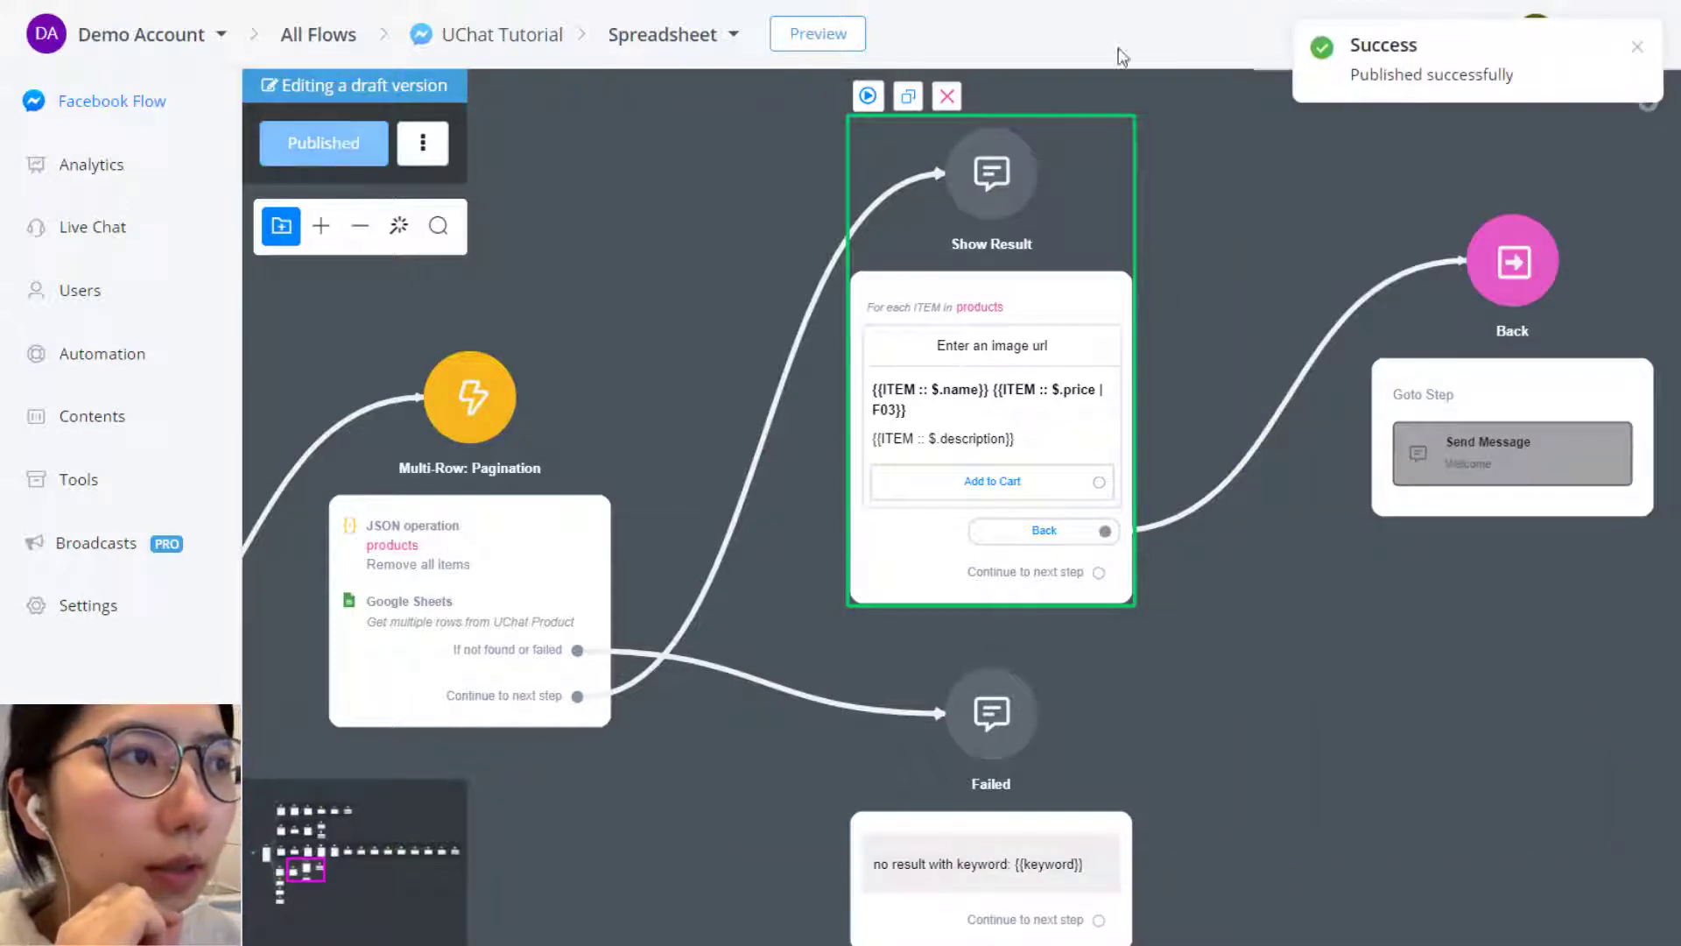
Open the Welcome message step and send its preview to Messenger
{"action": "scroll", "coordinate": [692, 270], "scroll_direction": "down", "scroll_amount": 4}
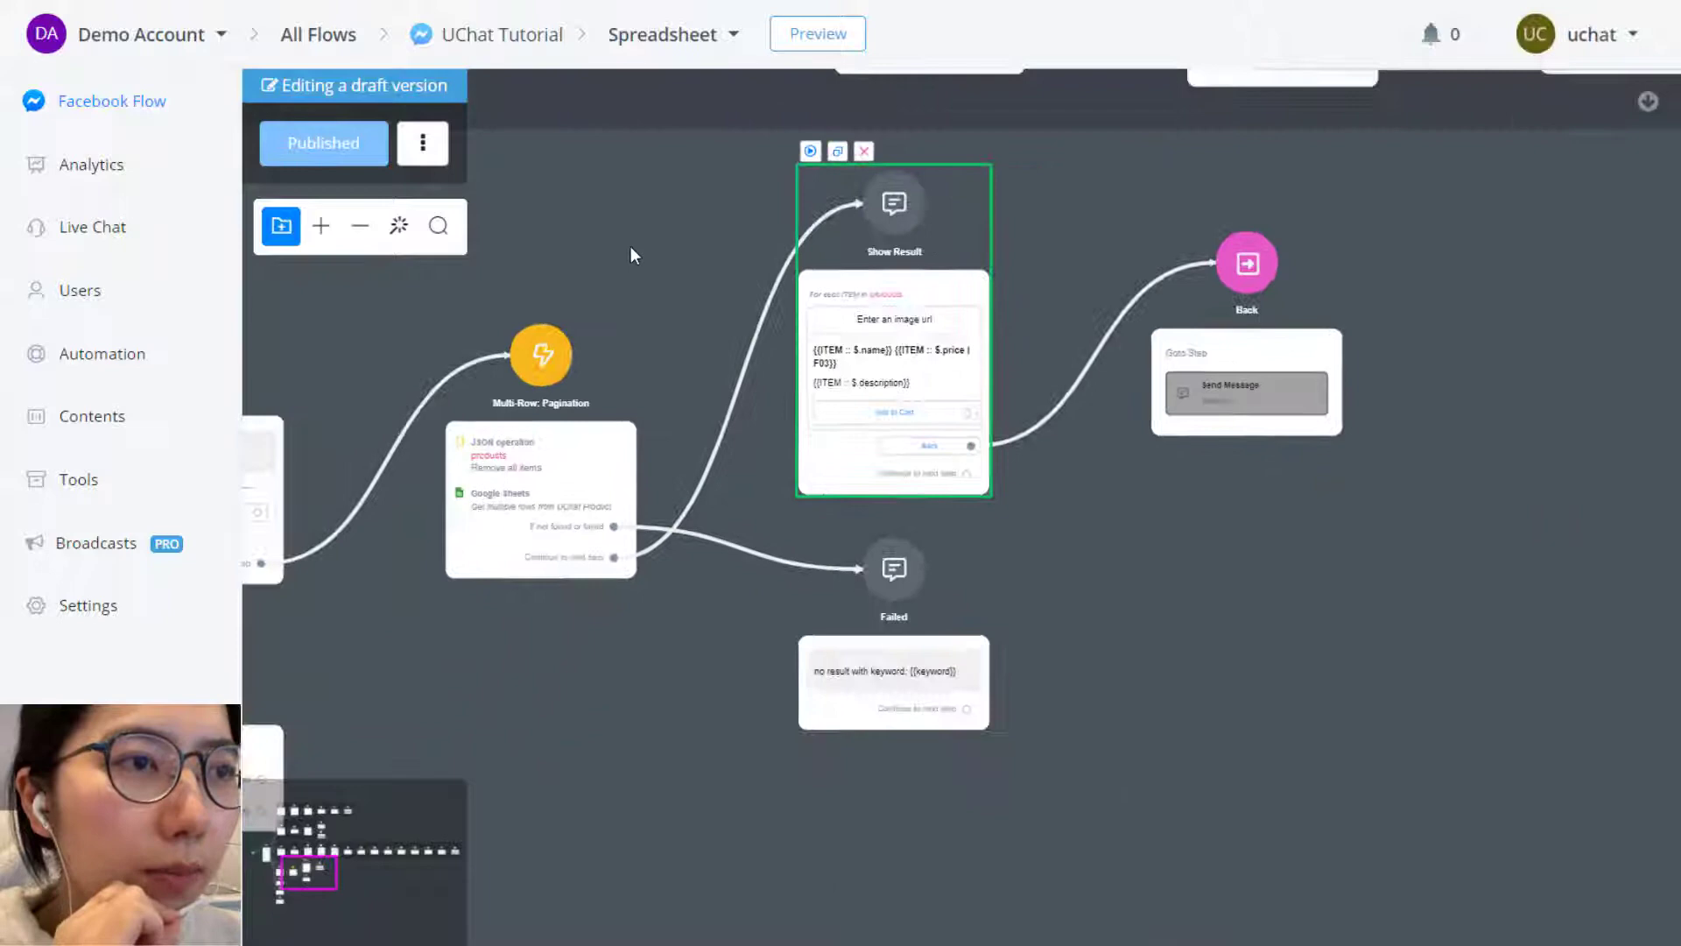
{"action": "left_click_drag", "start_coordinate": [630, 249], "coordinate": [1015, 342]}
{"action": "left_click_drag", "start_coordinate": [518, 342], "coordinate": [869, 383]}
{"action": "scroll", "coordinate": [614, 481], "scroll_direction": "down", "scroll_amount": 5}
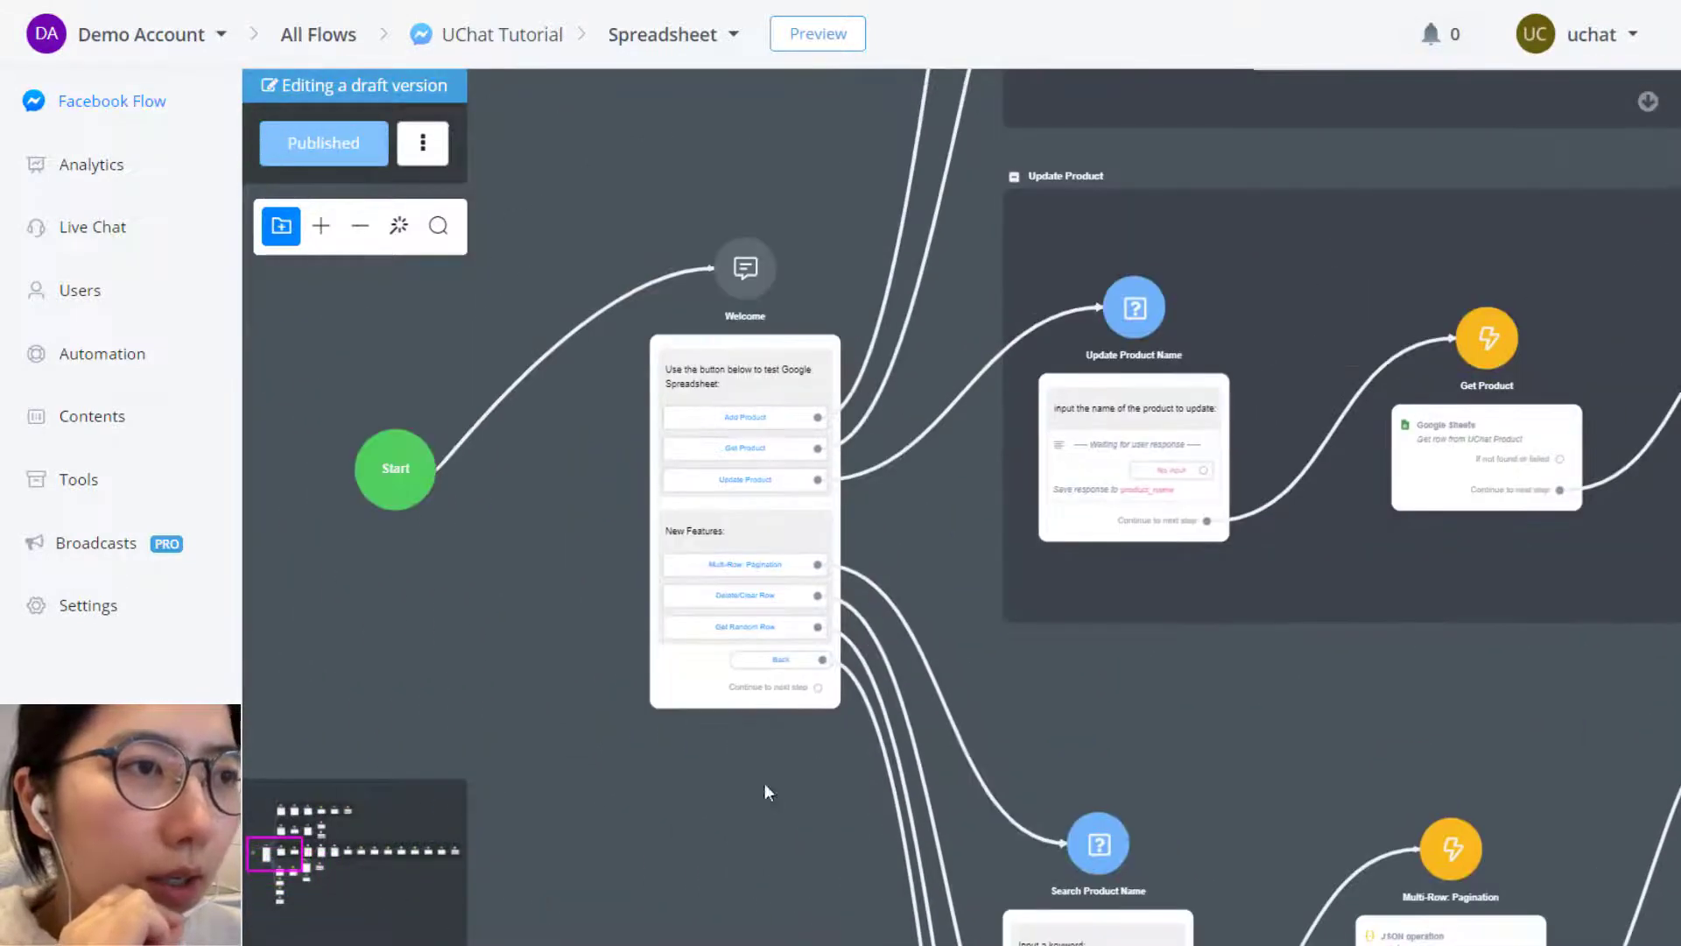
{"action": "left_click", "coordinate": [743, 271]}
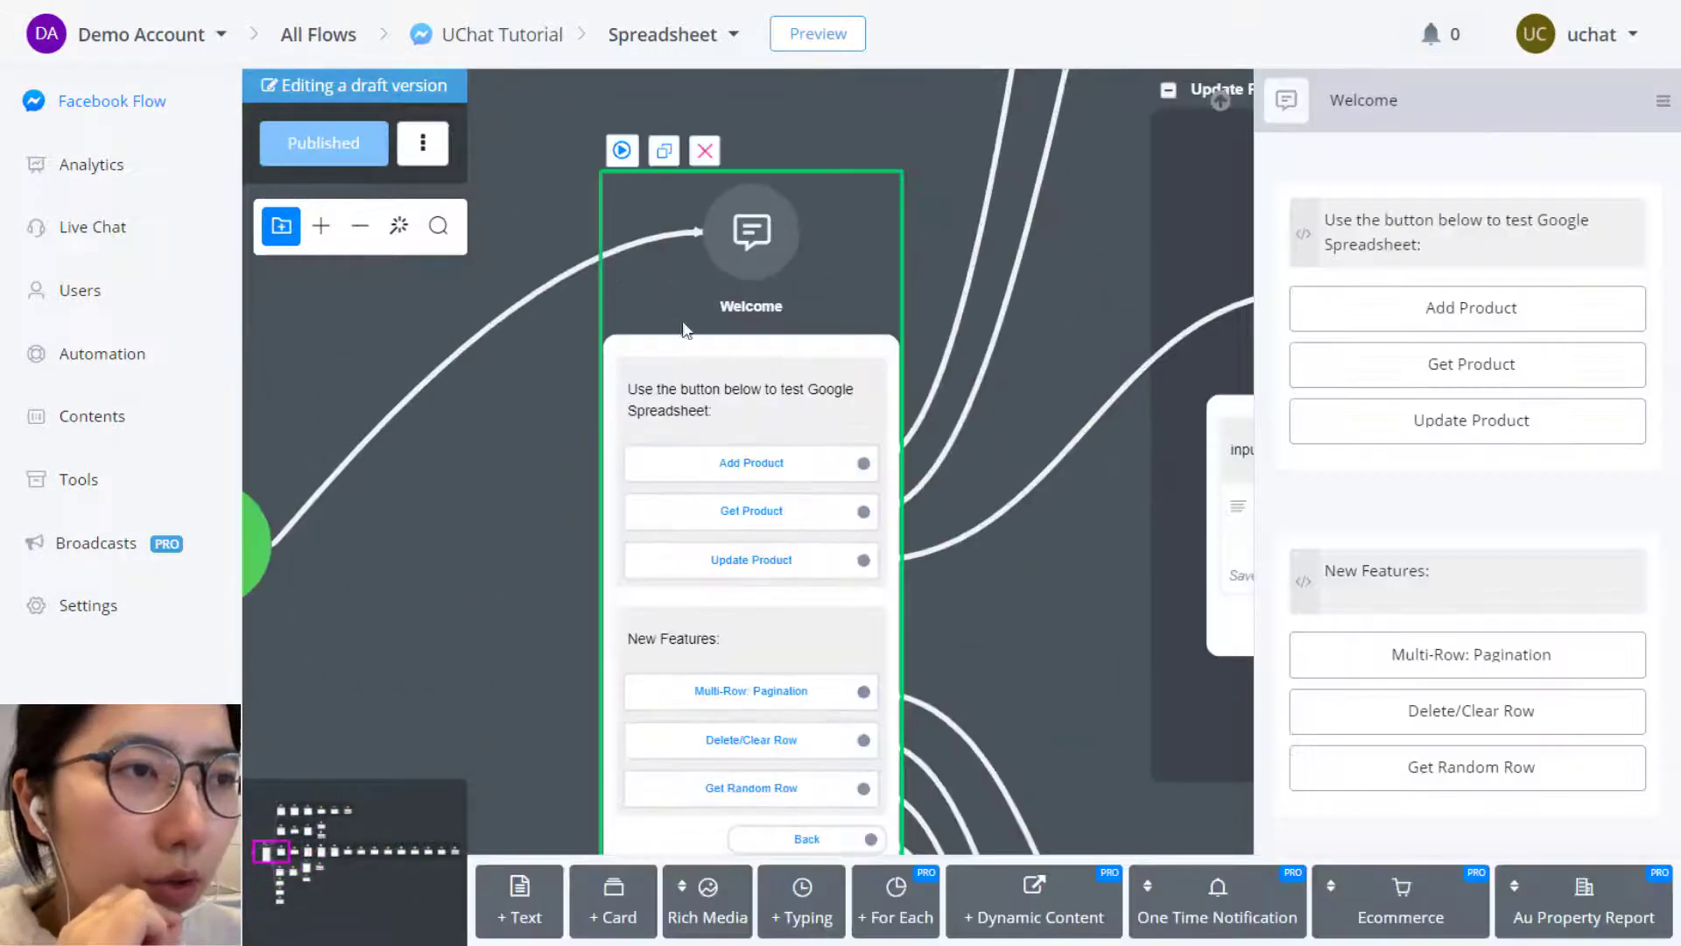
{"action": "left_click", "coordinate": [622, 151]}
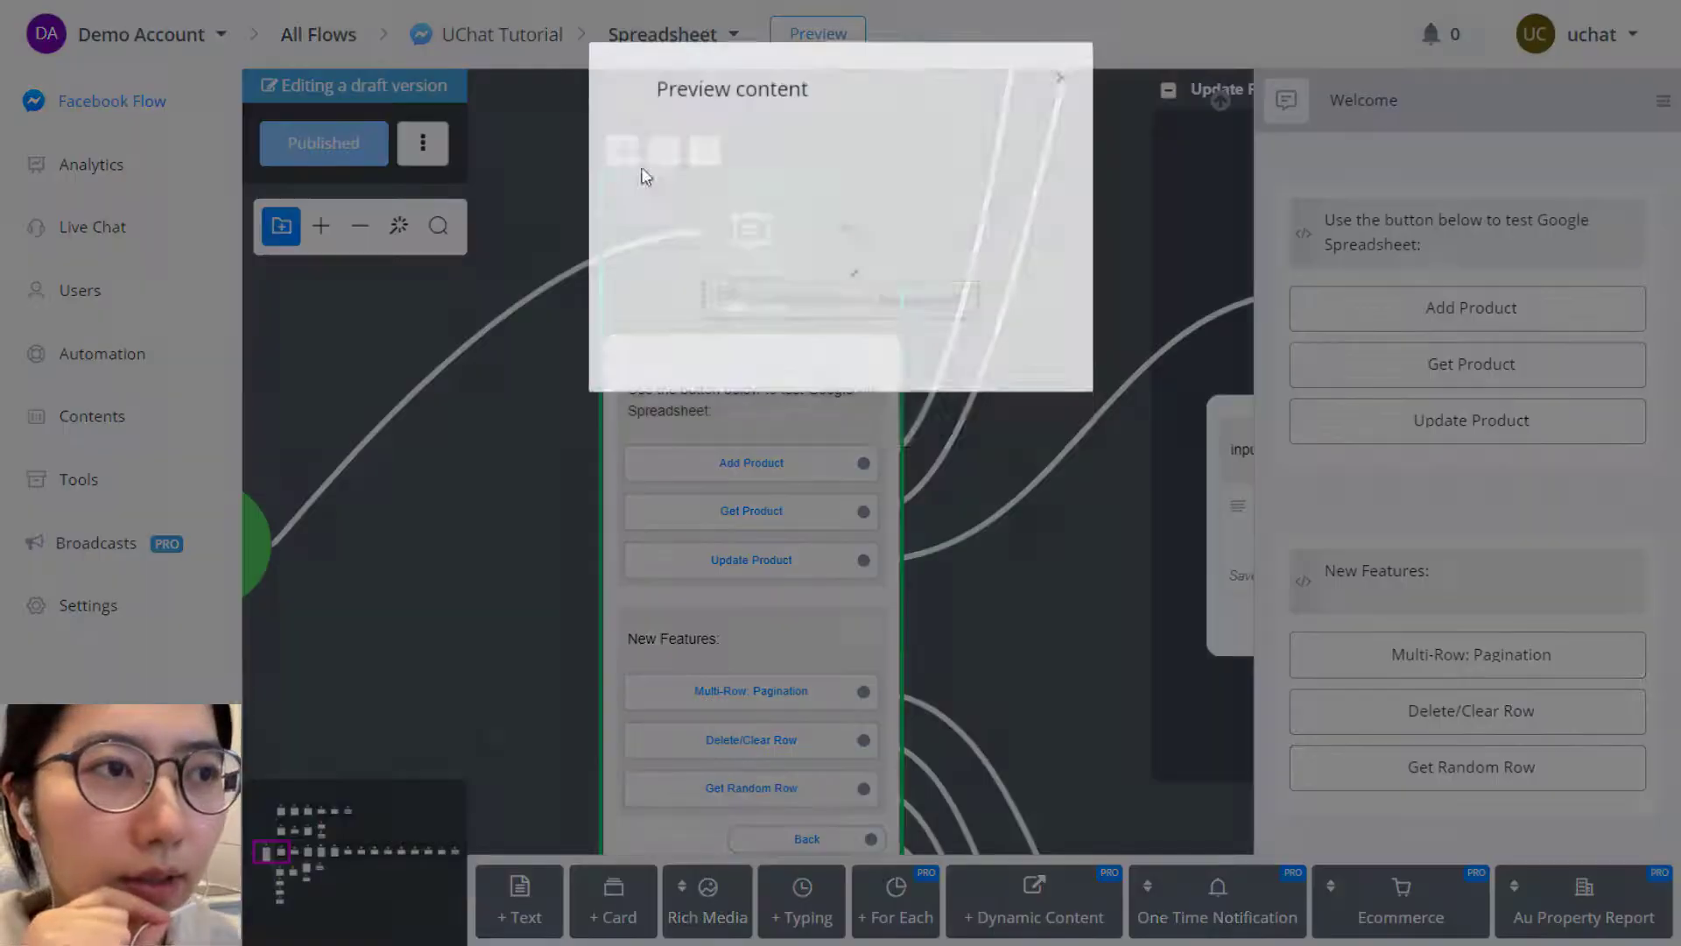
{"action": "left_click", "coordinate": [796, 179]}
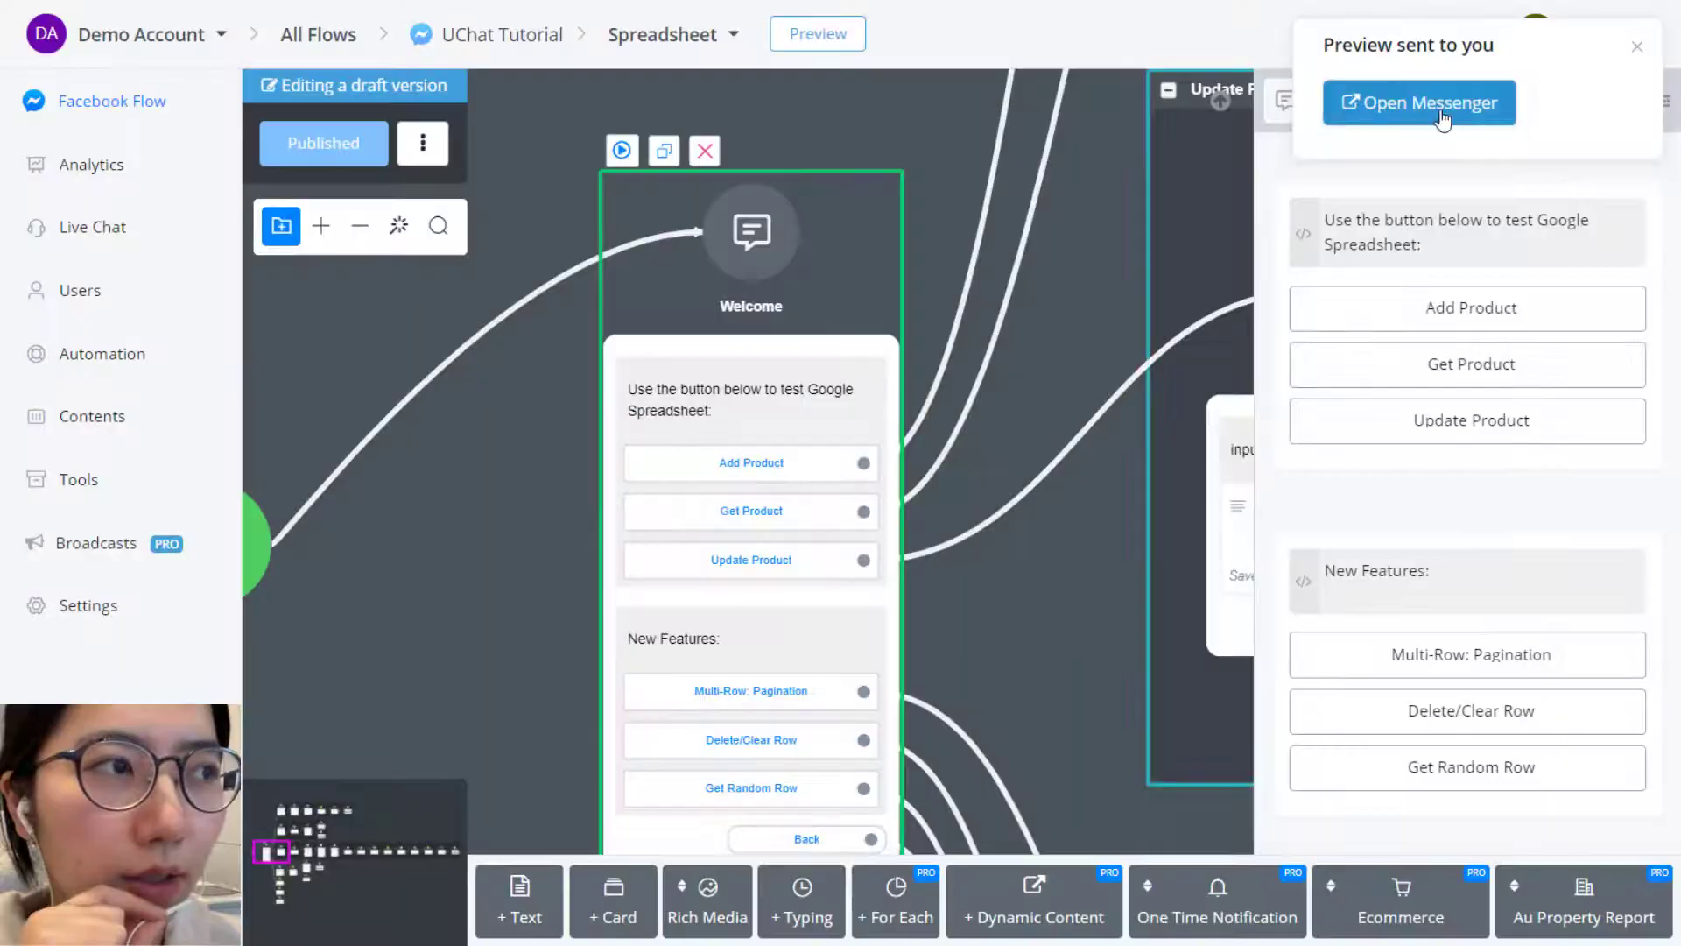
Open the preview conversation in Messenger and look over the Google Spreadsheet test message
{"action": "left_click", "coordinate": [1515, 104]}
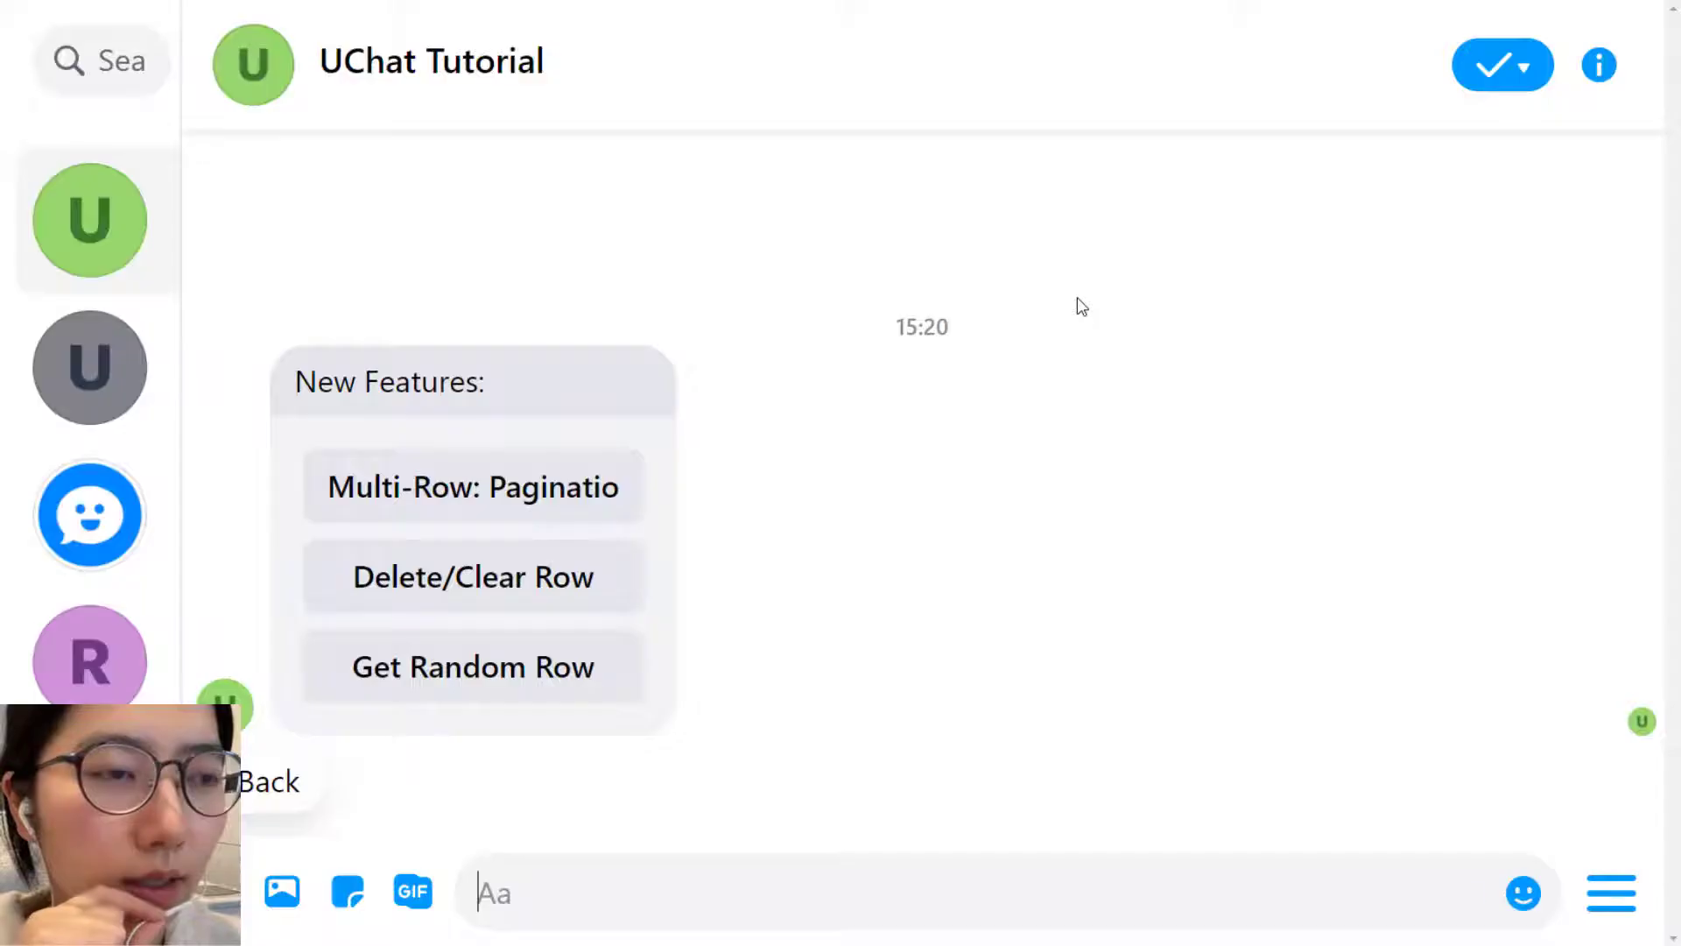
{"action": "scroll", "coordinate": [952, 543], "scroll_direction": "up", "scroll_amount": 4}
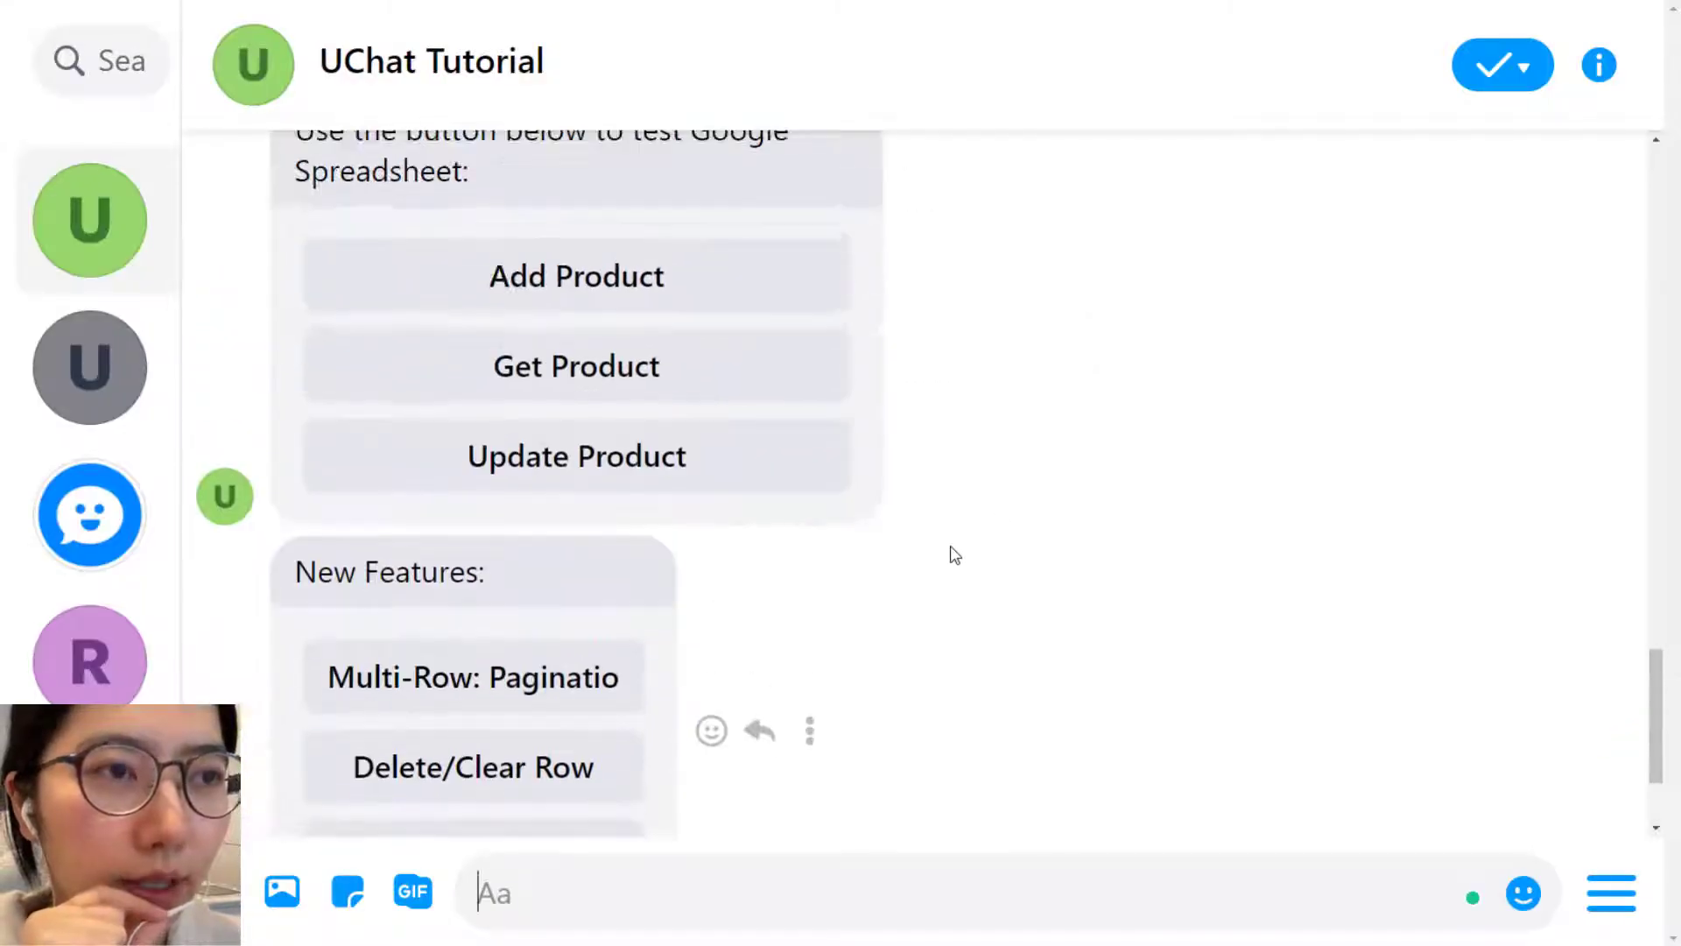
{"action": "left_click_drag", "start_coordinate": [296, 247], "coordinate": [505, 293]}
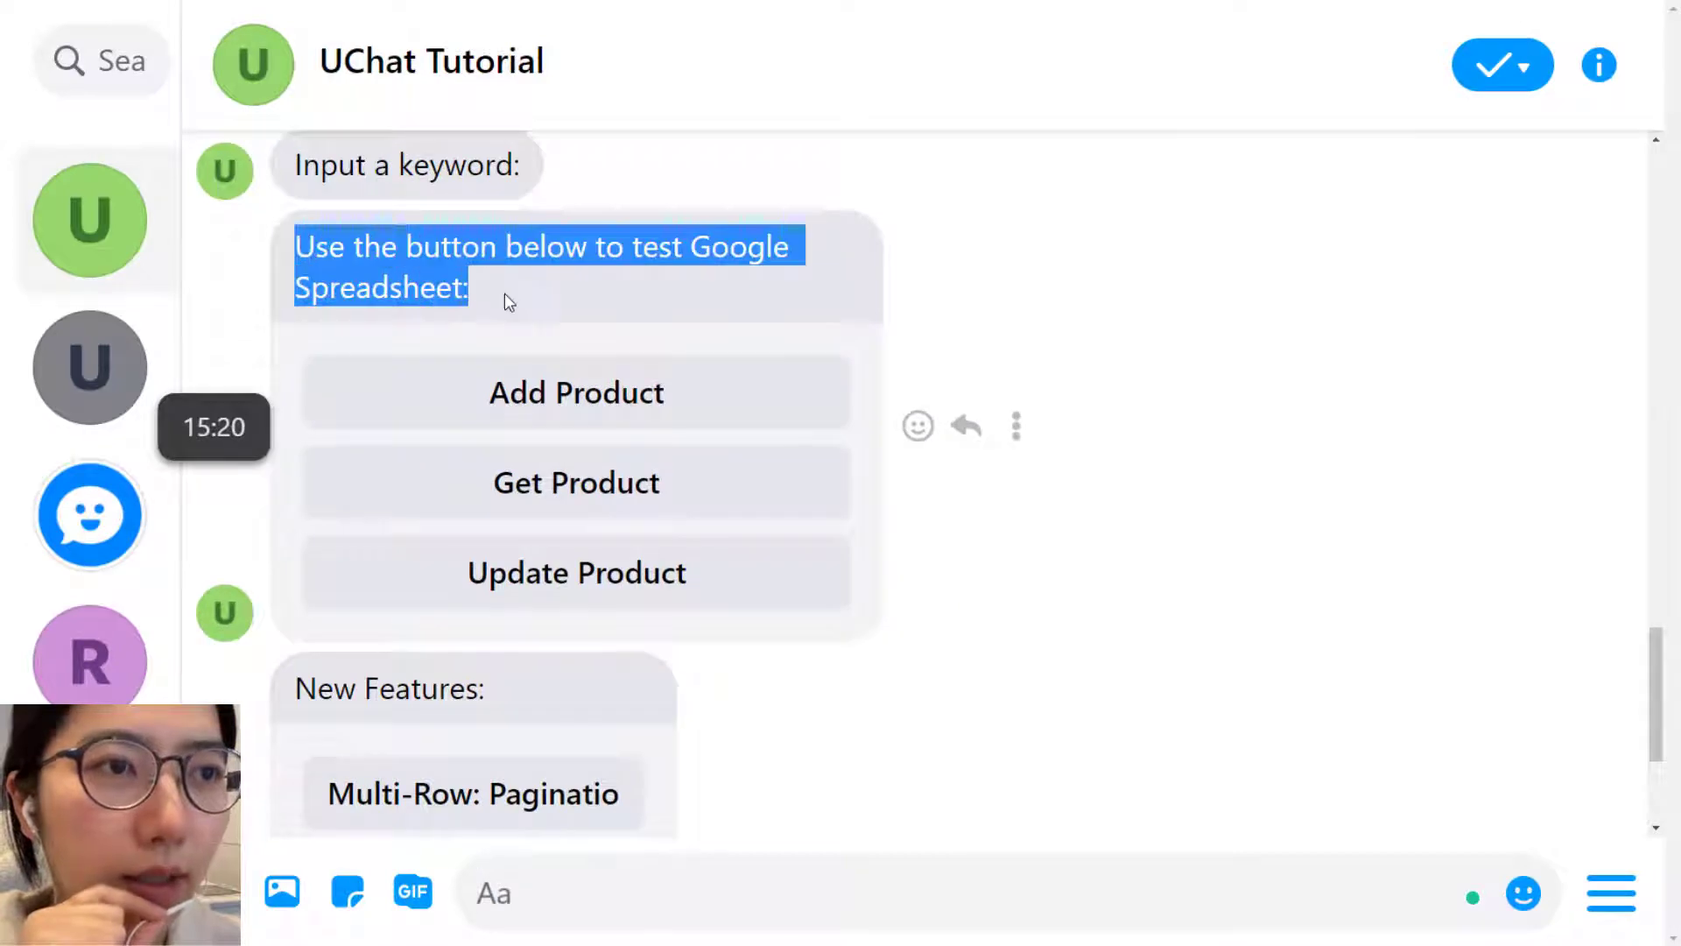
{"action": "left_click", "coordinate": [492, 295]}
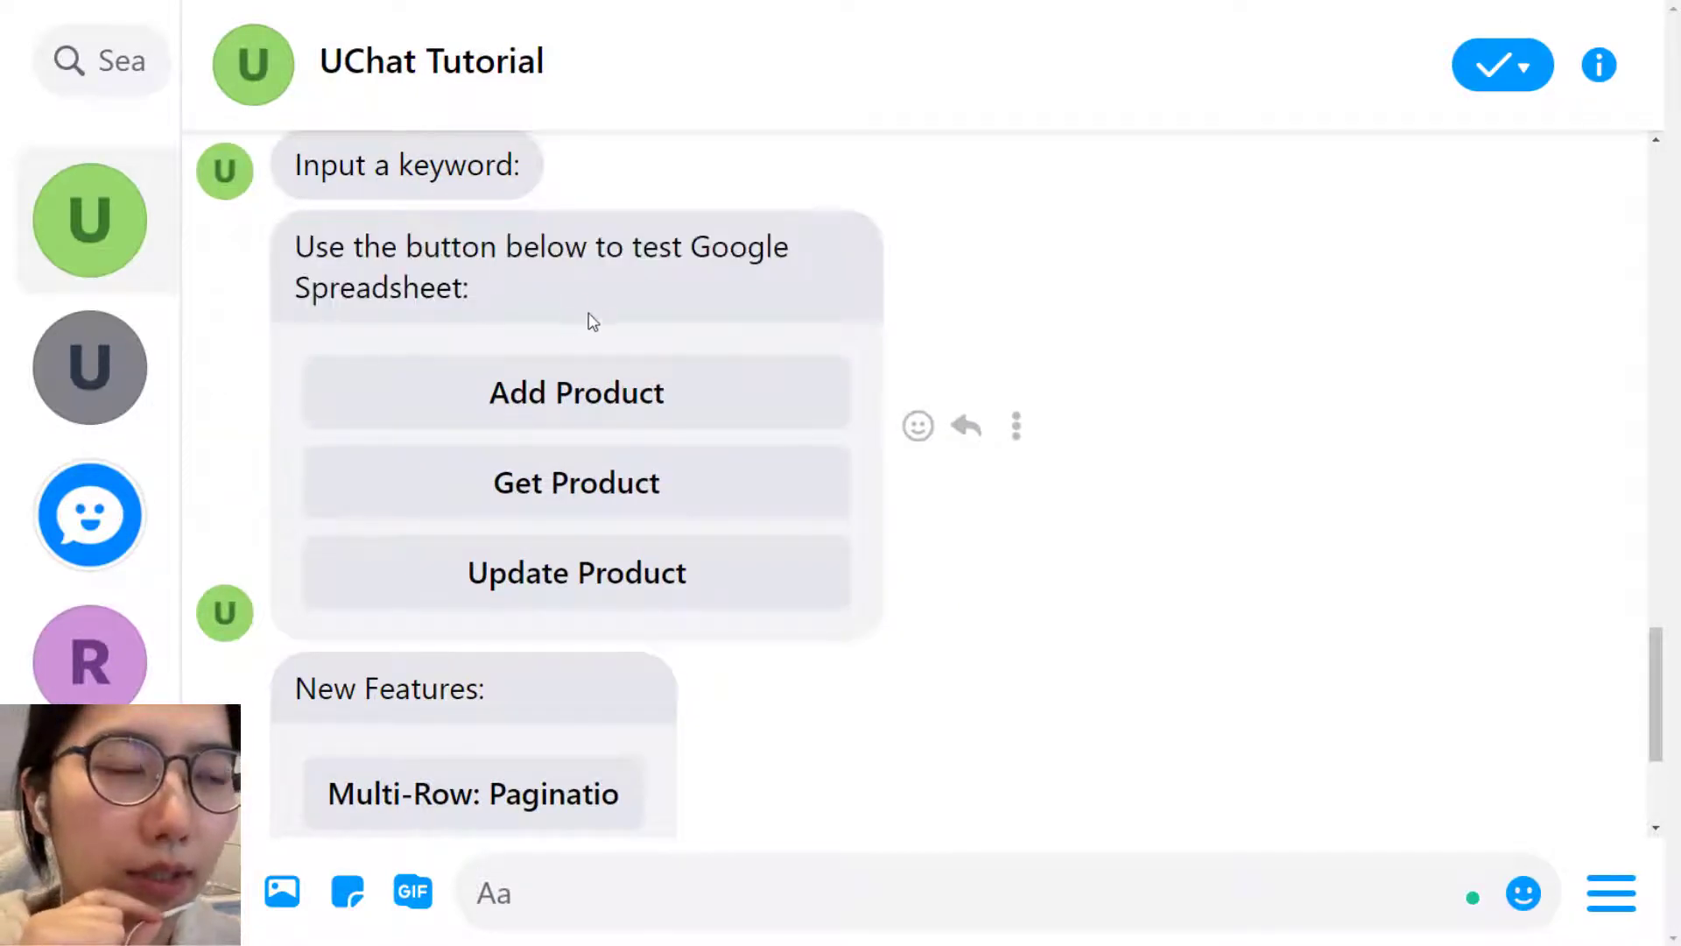
{"action": "scroll", "coordinate": [737, 569], "scroll_direction": "down", "scroll_amount": 3}
Run Multi-Row: Pagination with keyword pizza, browsing between cheese pizza $17 and pizza $15
{"action": "left_click", "coordinate": [563, 498]}
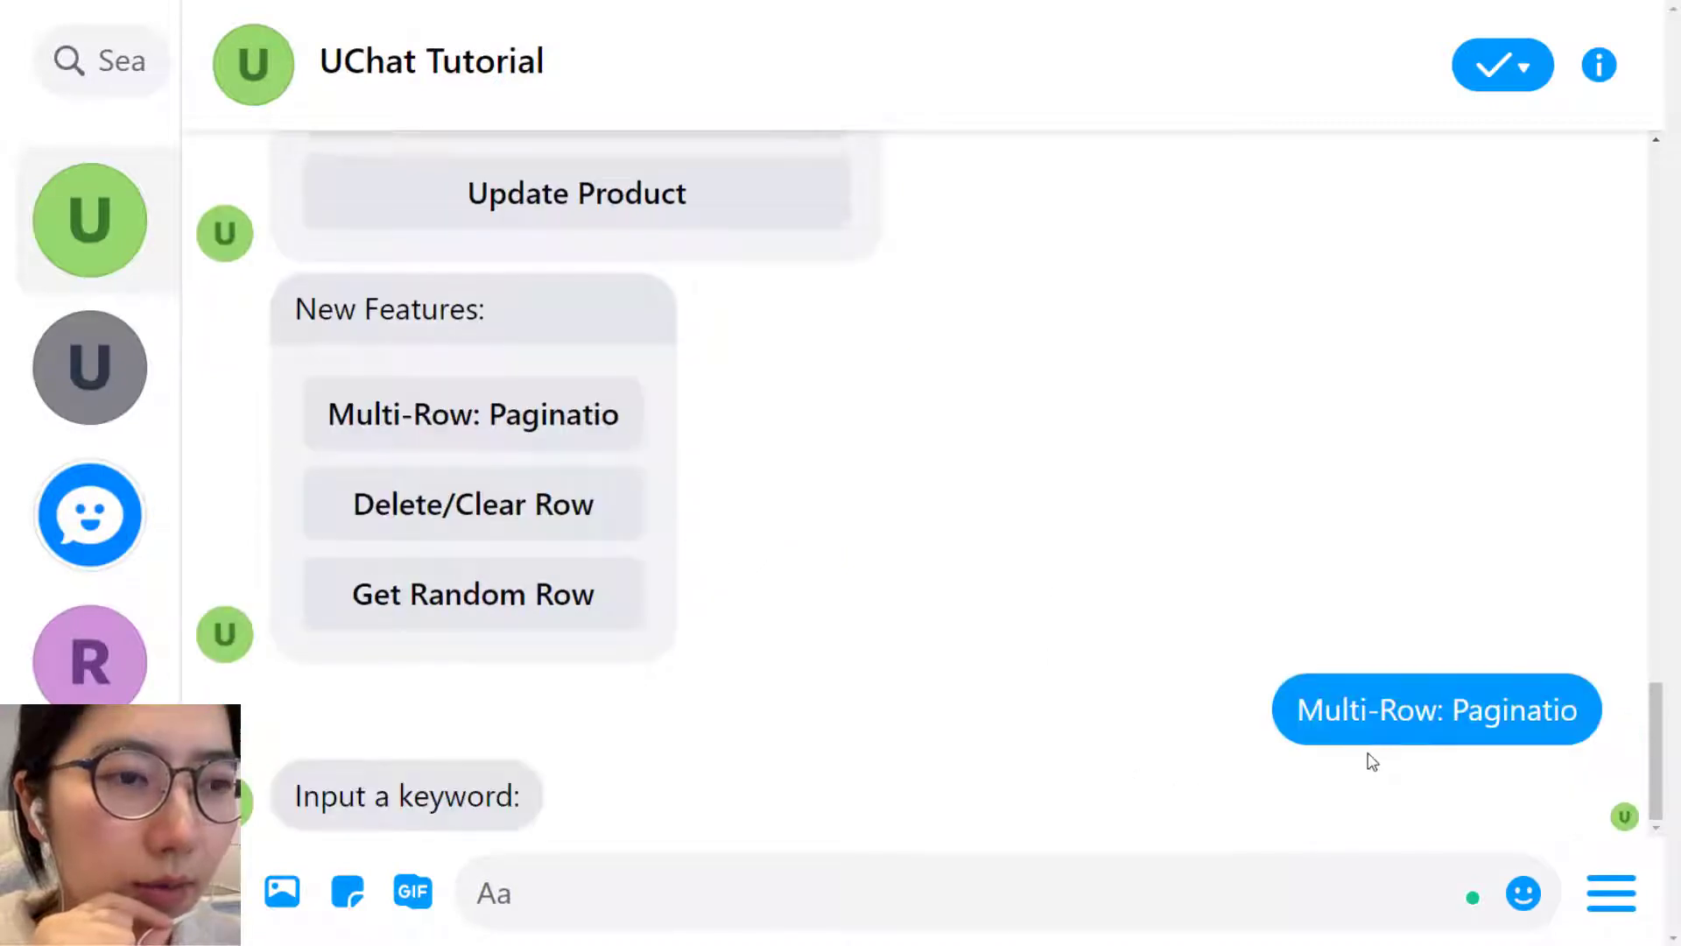
{"action": "left_click", "coordinate": [799, 900]}
{"action": "type", "text": "pizza"}
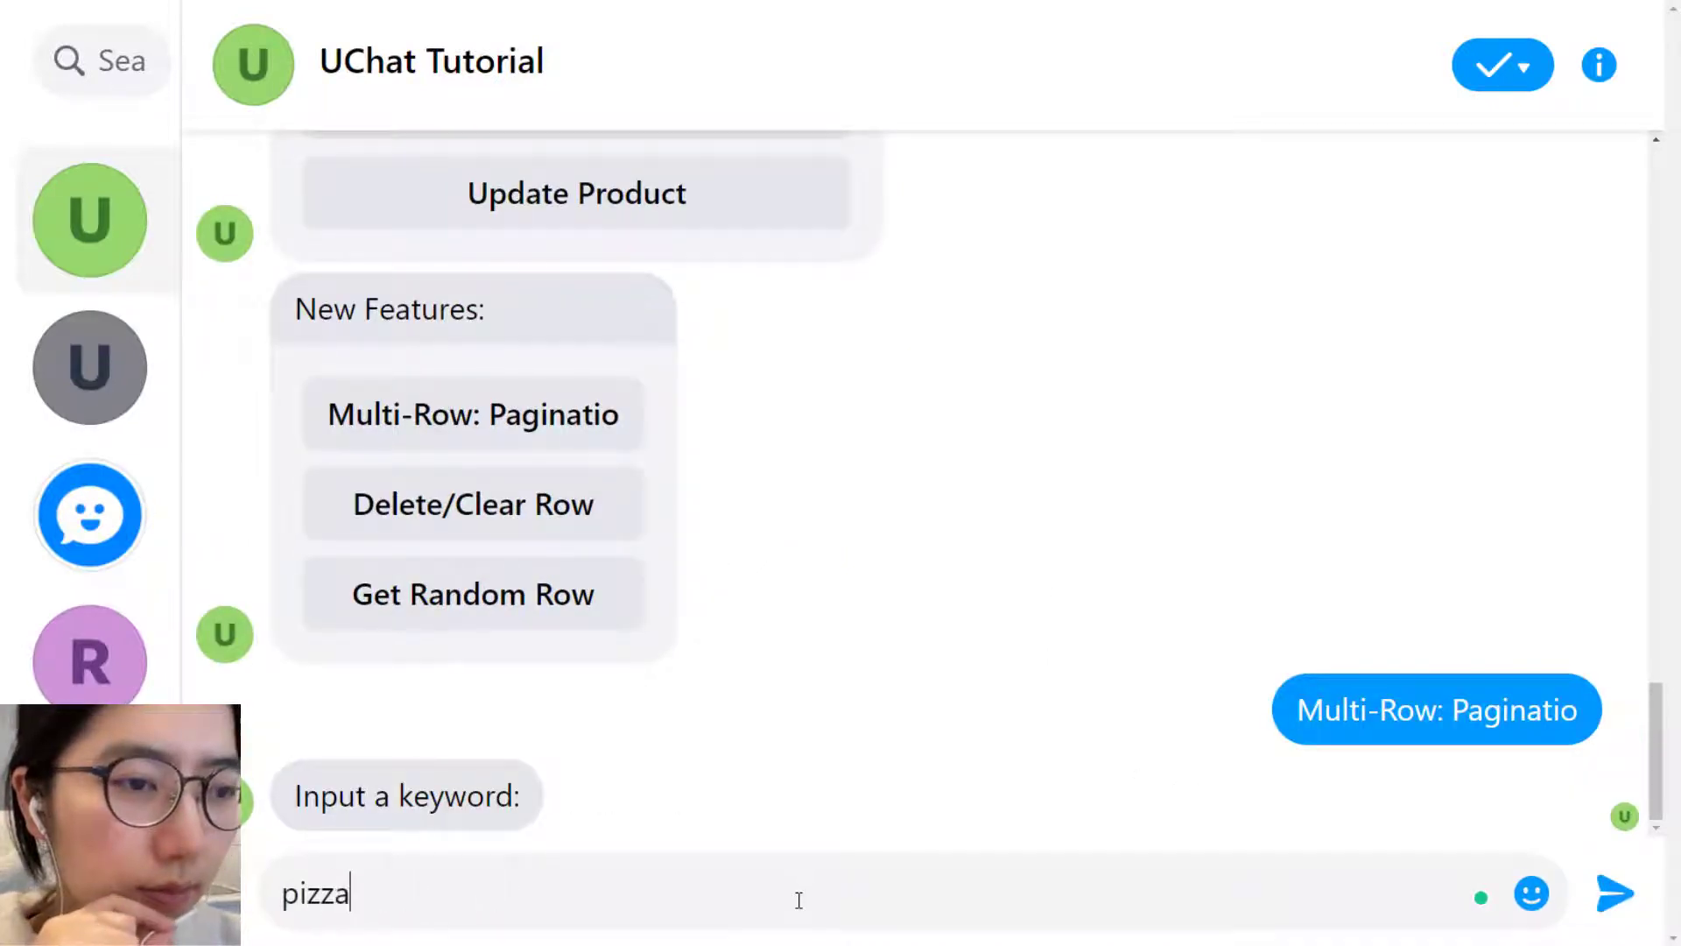
{"action": "key", "text": "Return"}
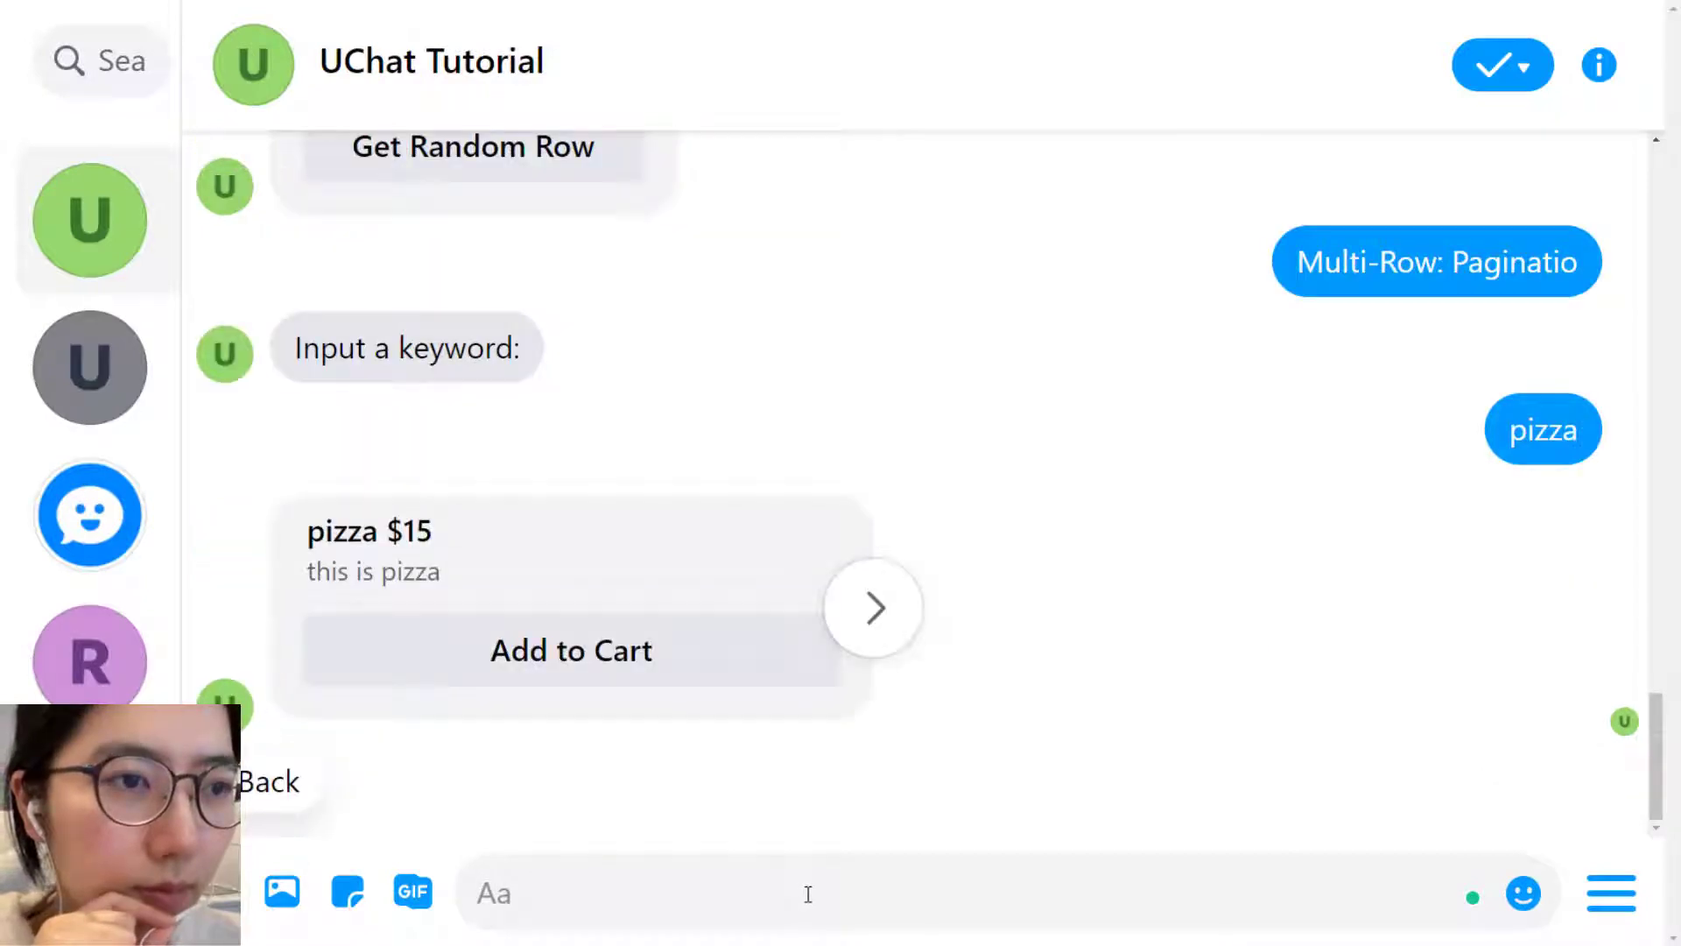
{"action": "left_click", "coordinate": [867, 611]}
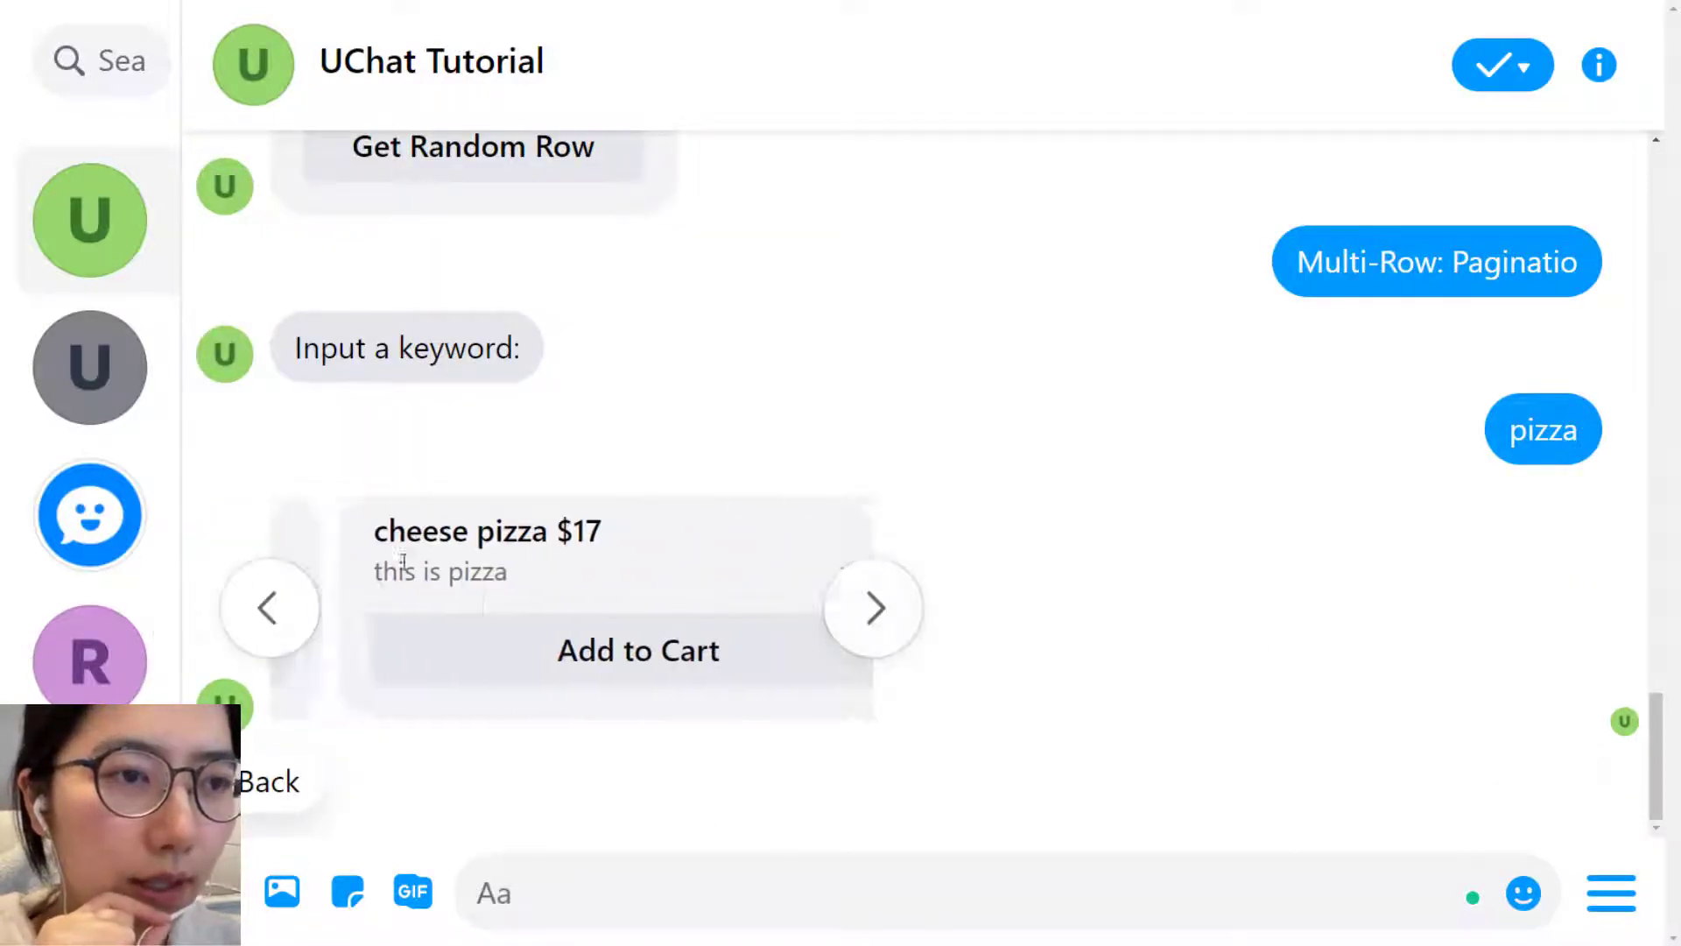
{"action": "left_click", "coordinate": [255, 613]}
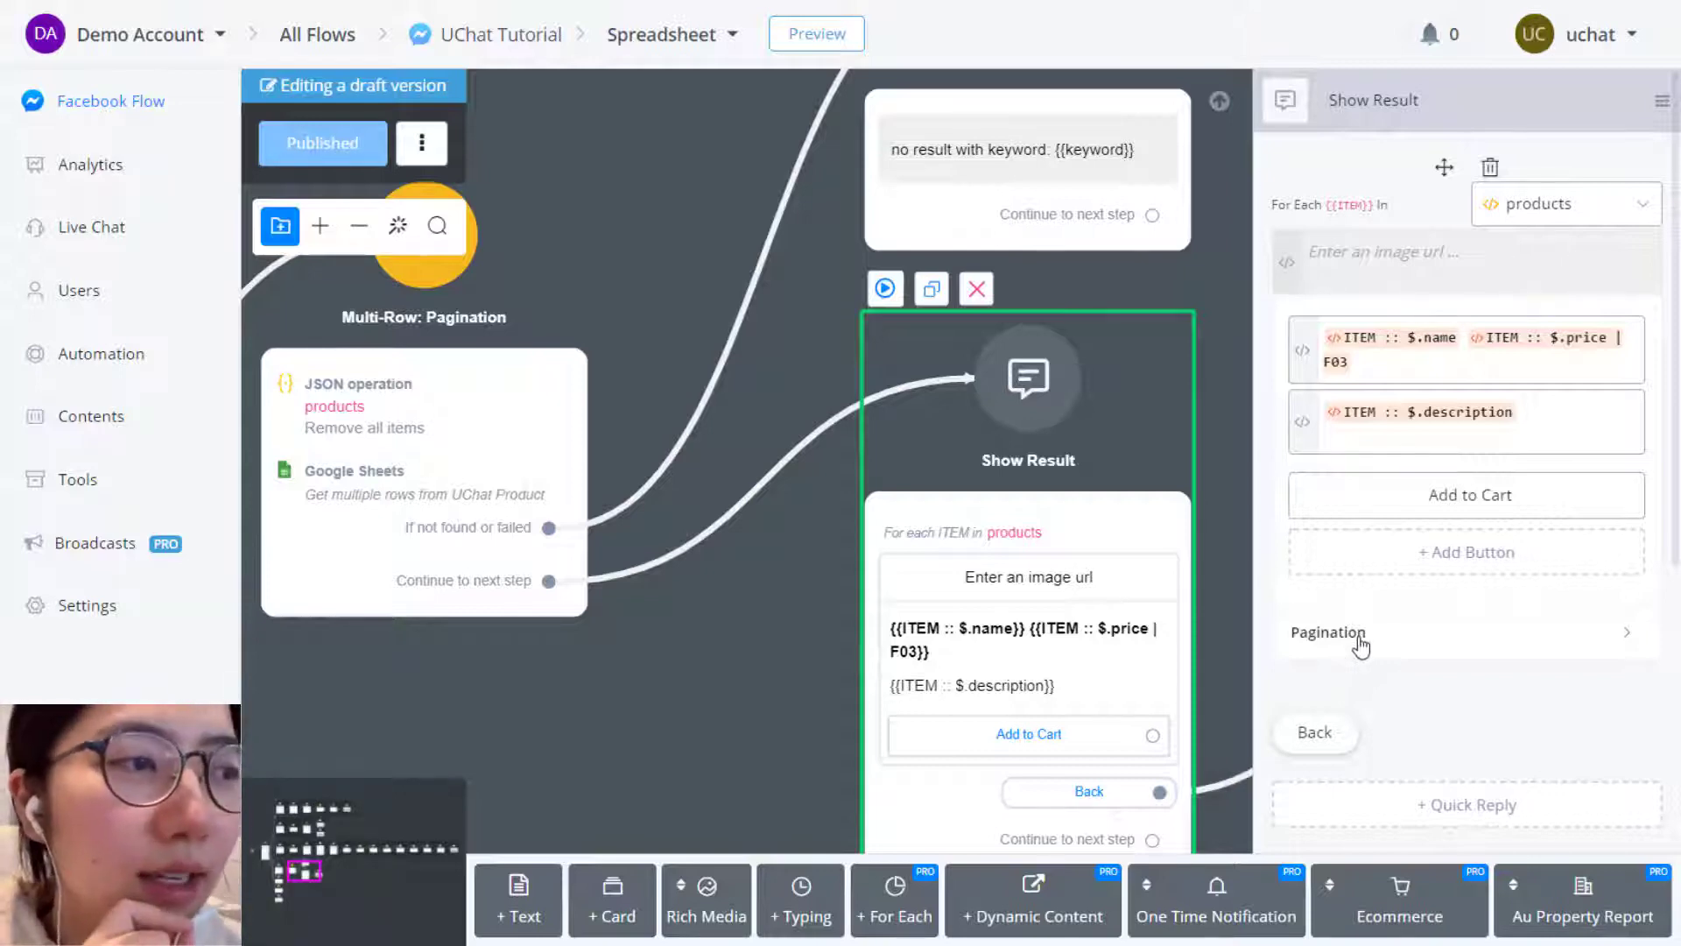
Set Show Result pagination to 10 items per page and 30 maximum, keeping the 'Next Page' label
{"action": "left_click", "coordinate": [1358, 635]}
{"action": "scroll", "coordinate": [1363, 604], "scroll_direction": "down", "scroll_amount": 2}
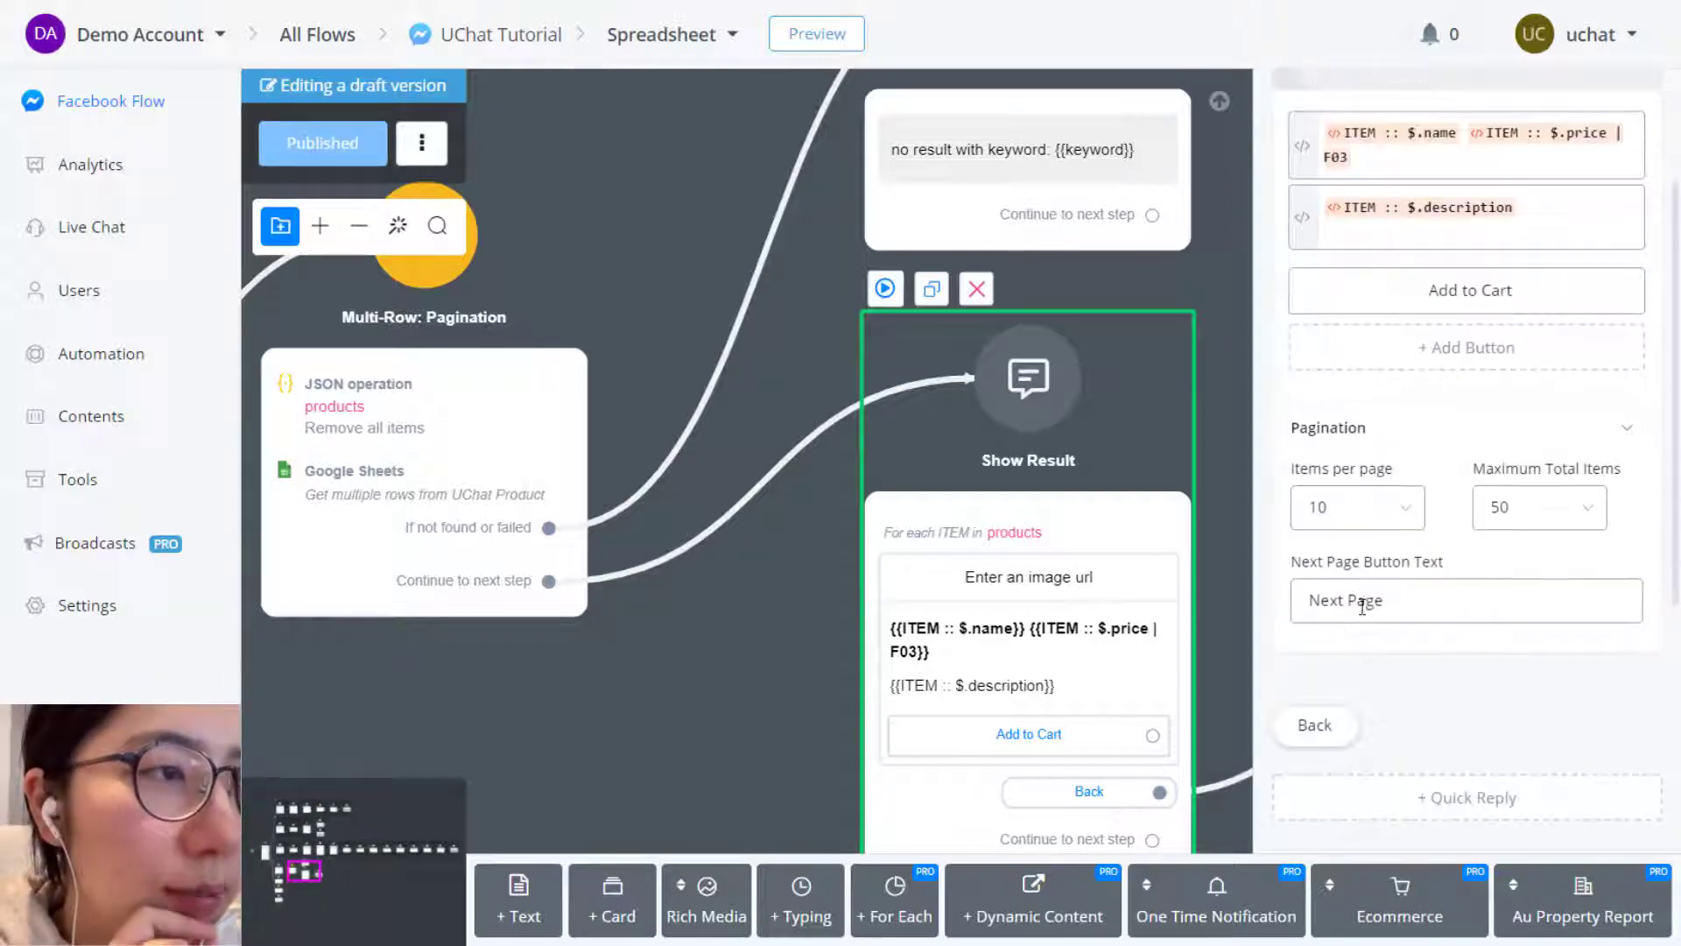
{"action": "left_click", "coordinate": [1348, 512]}
{"action": "left_click", "coordinate": [1331, 805]}
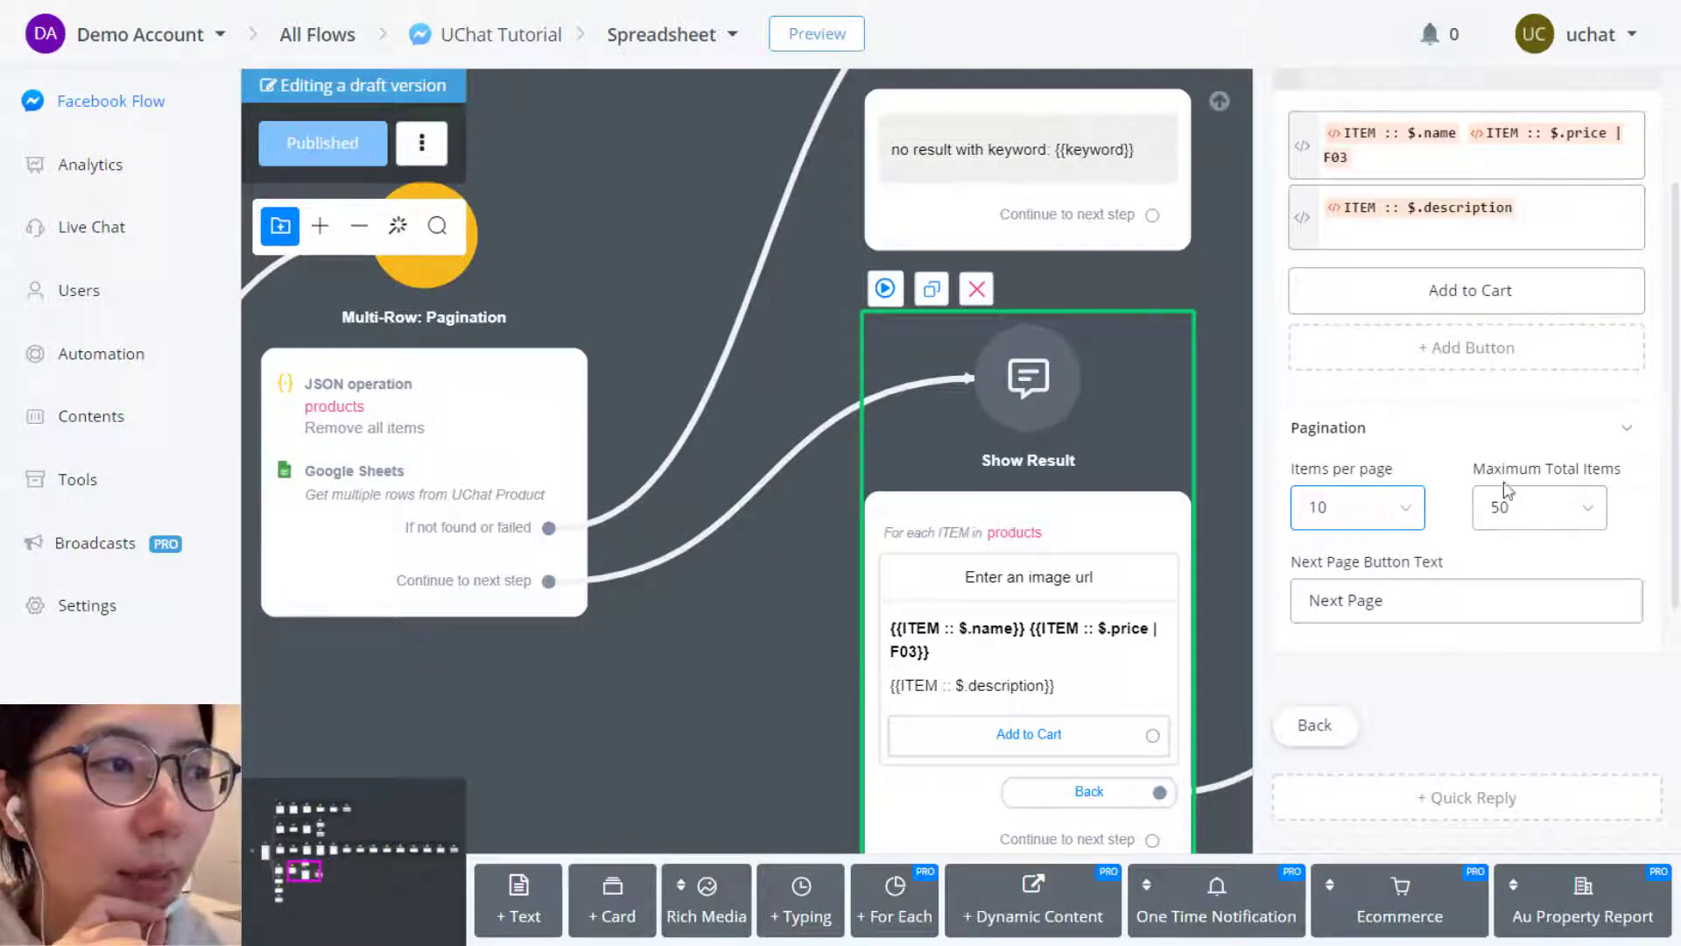
{"action": "left_click", "coordinate": [1512, 515]}
{"action": "left_click", "coordinate": [1510, 665]}
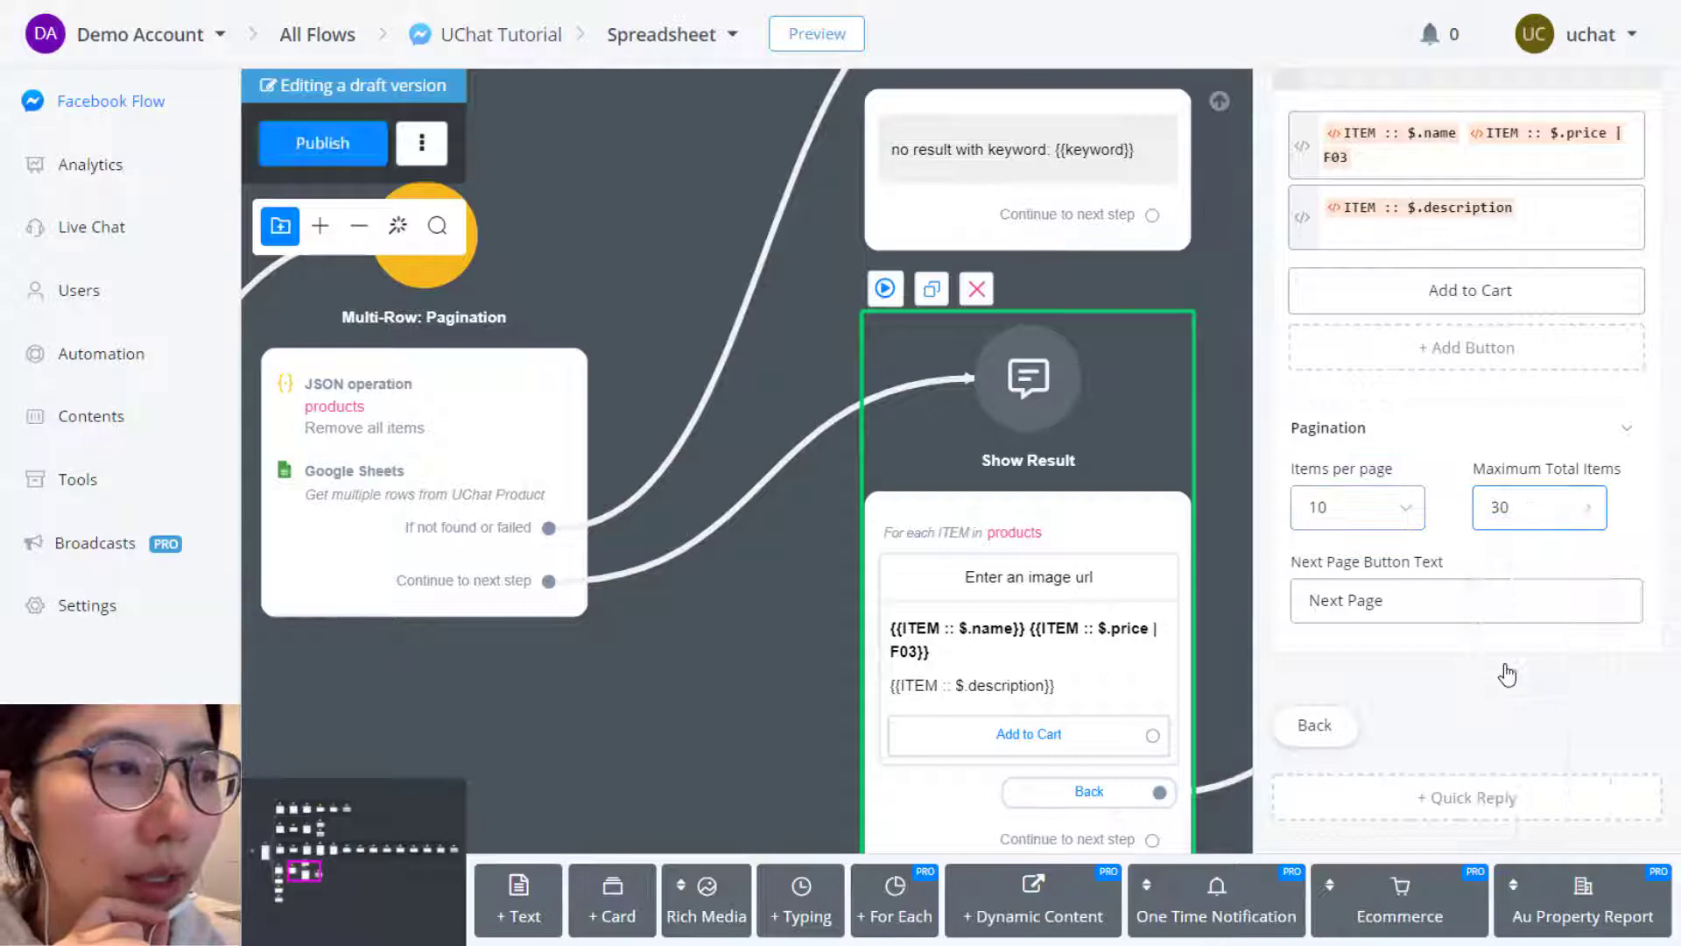
{"action": "left_click", "coordinate": [1390, 610]}
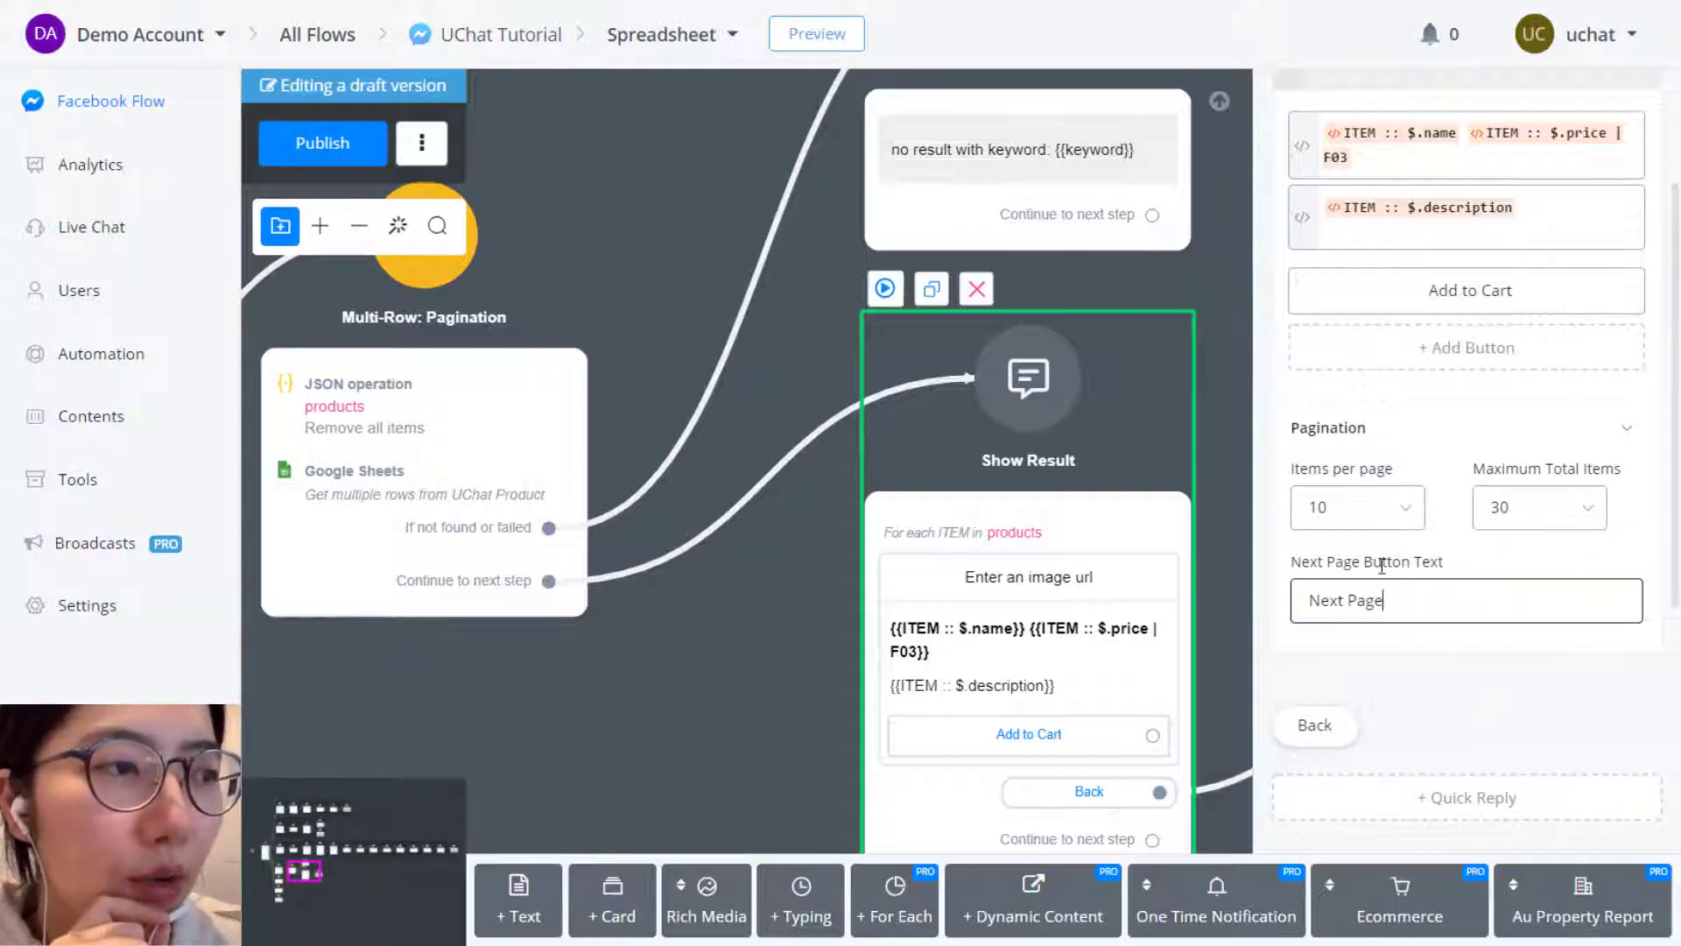
{"action": "left_click_drag", "start_coordinate": [1401, 600], "coordinate": [1309, 600]}
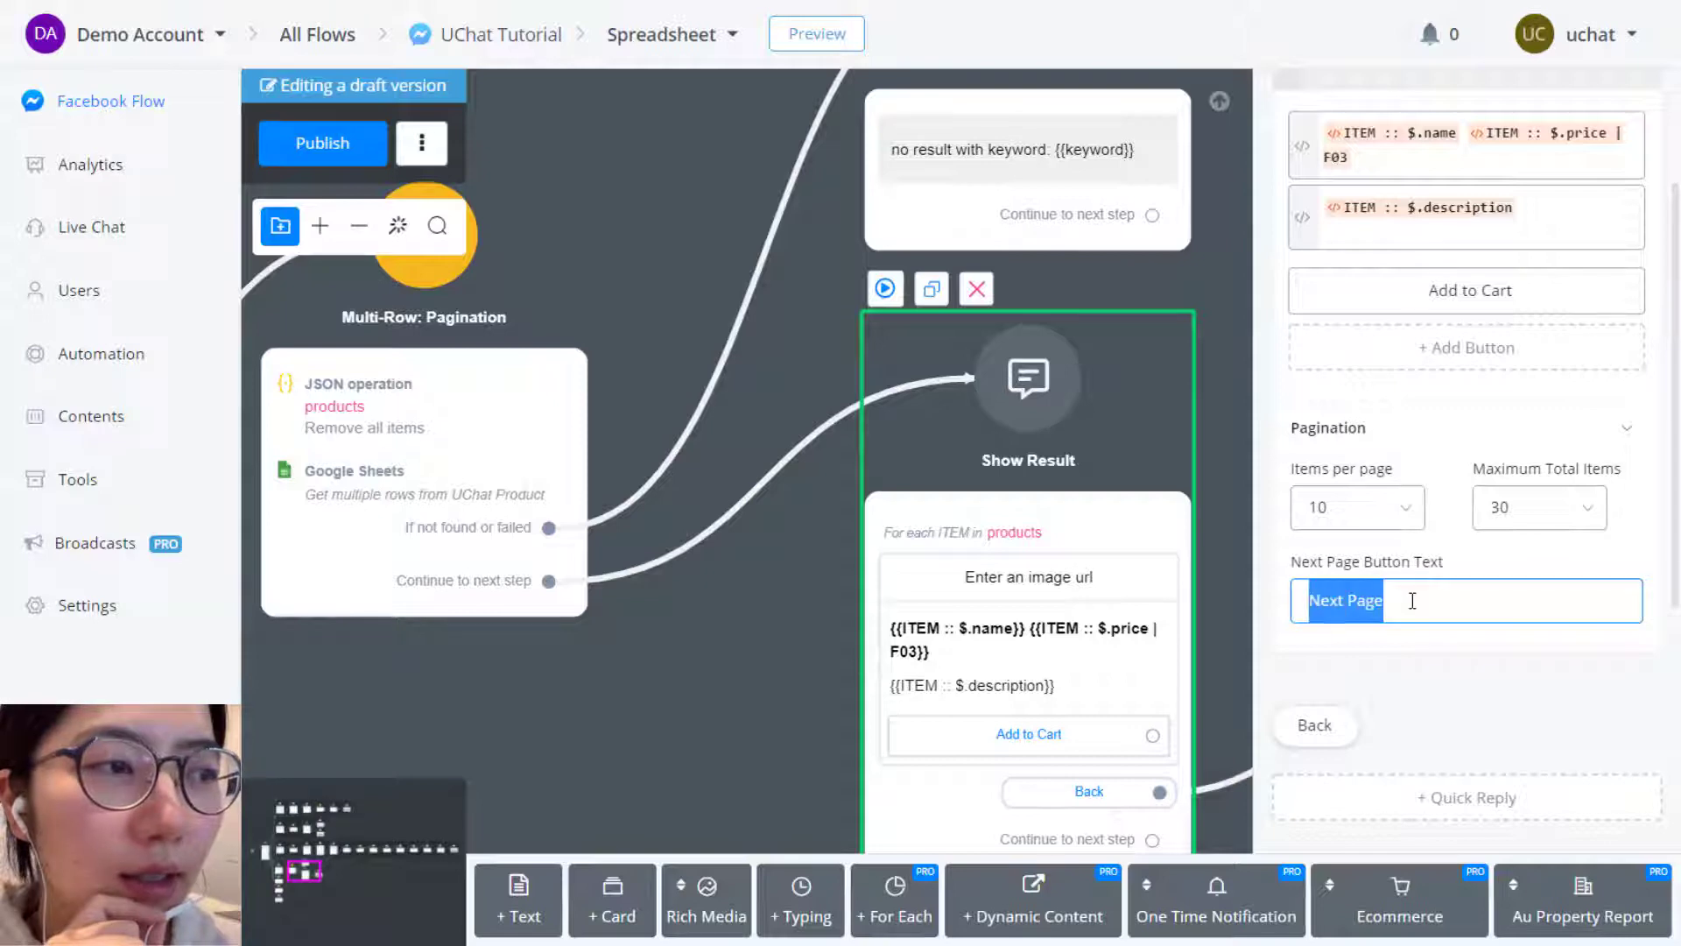
{"action": "left_click", "coordinate": [1413, 599]}
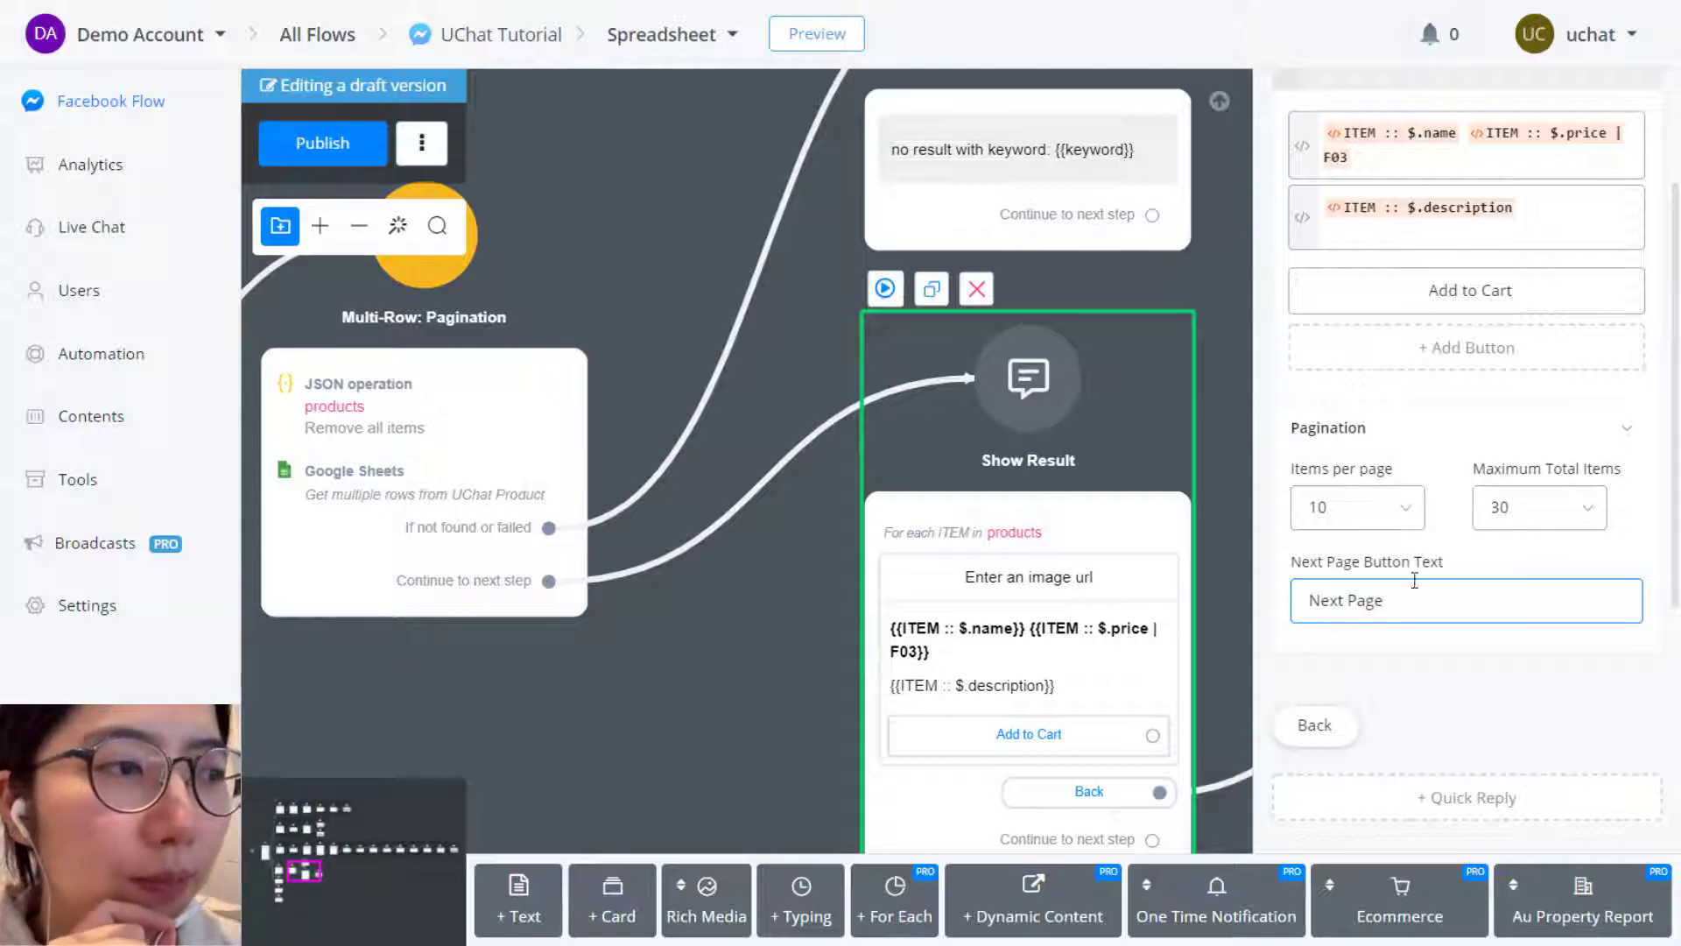
Publish the flow, then copy the burger, pizza and cheese pizza rows 2–4
{"action": "left_click", "coordinate": [357, 147]}
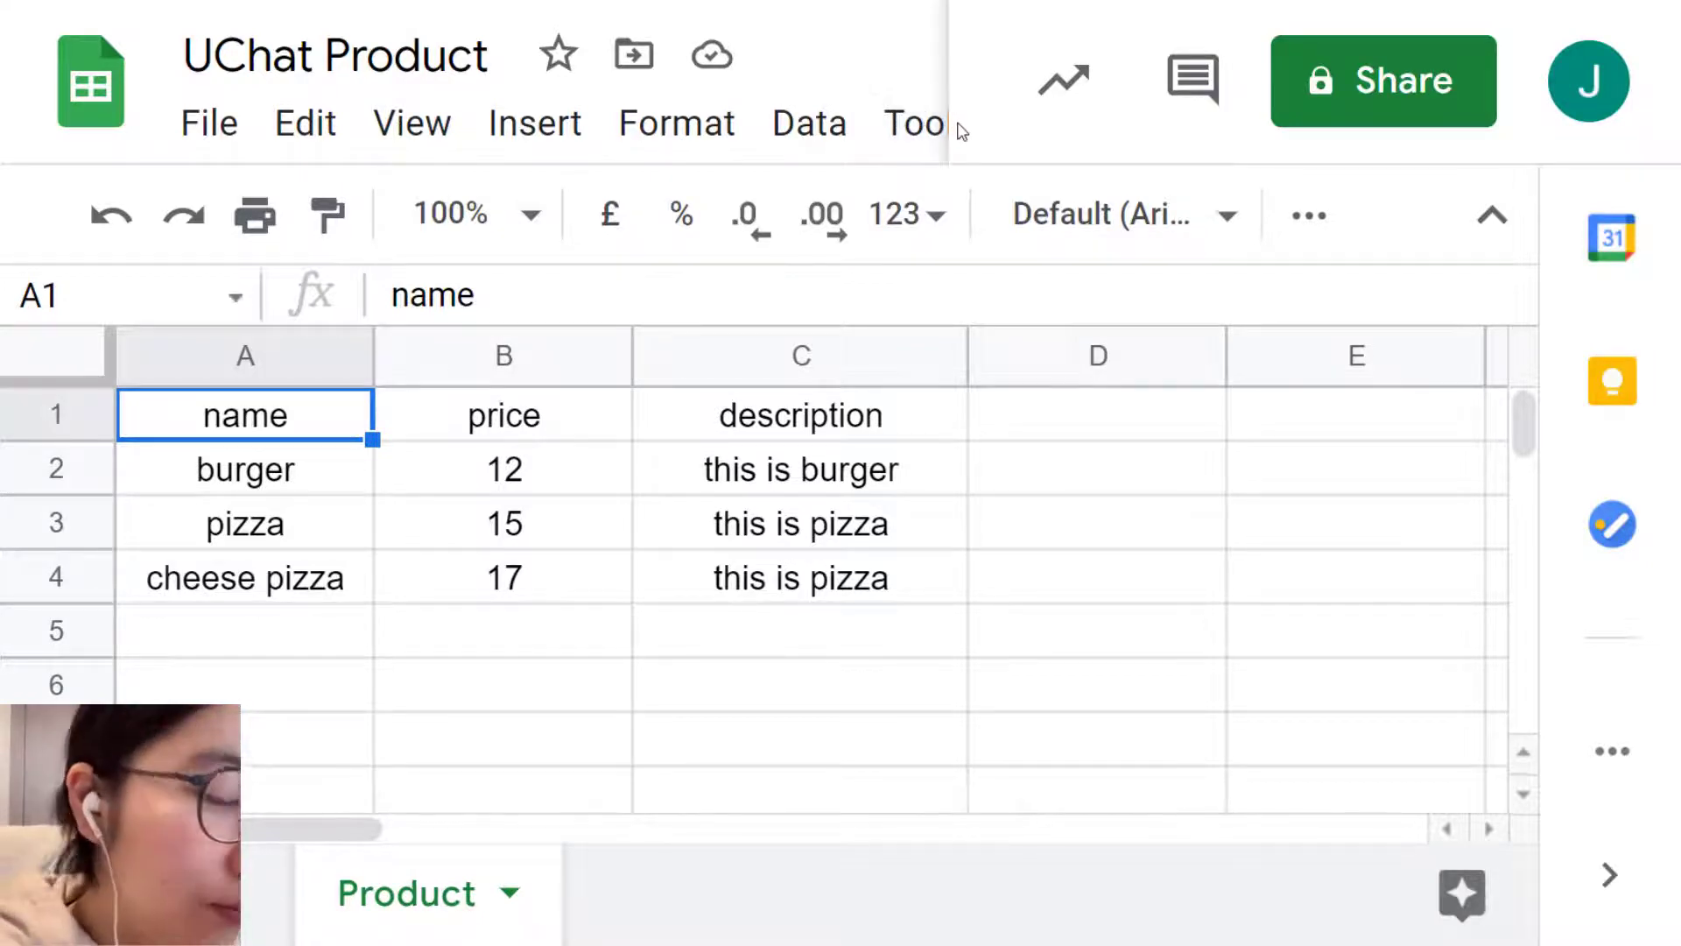
{"action": "left_click_drag", "start_coordinate": [96, 481], "coordinate": [81, 590]}
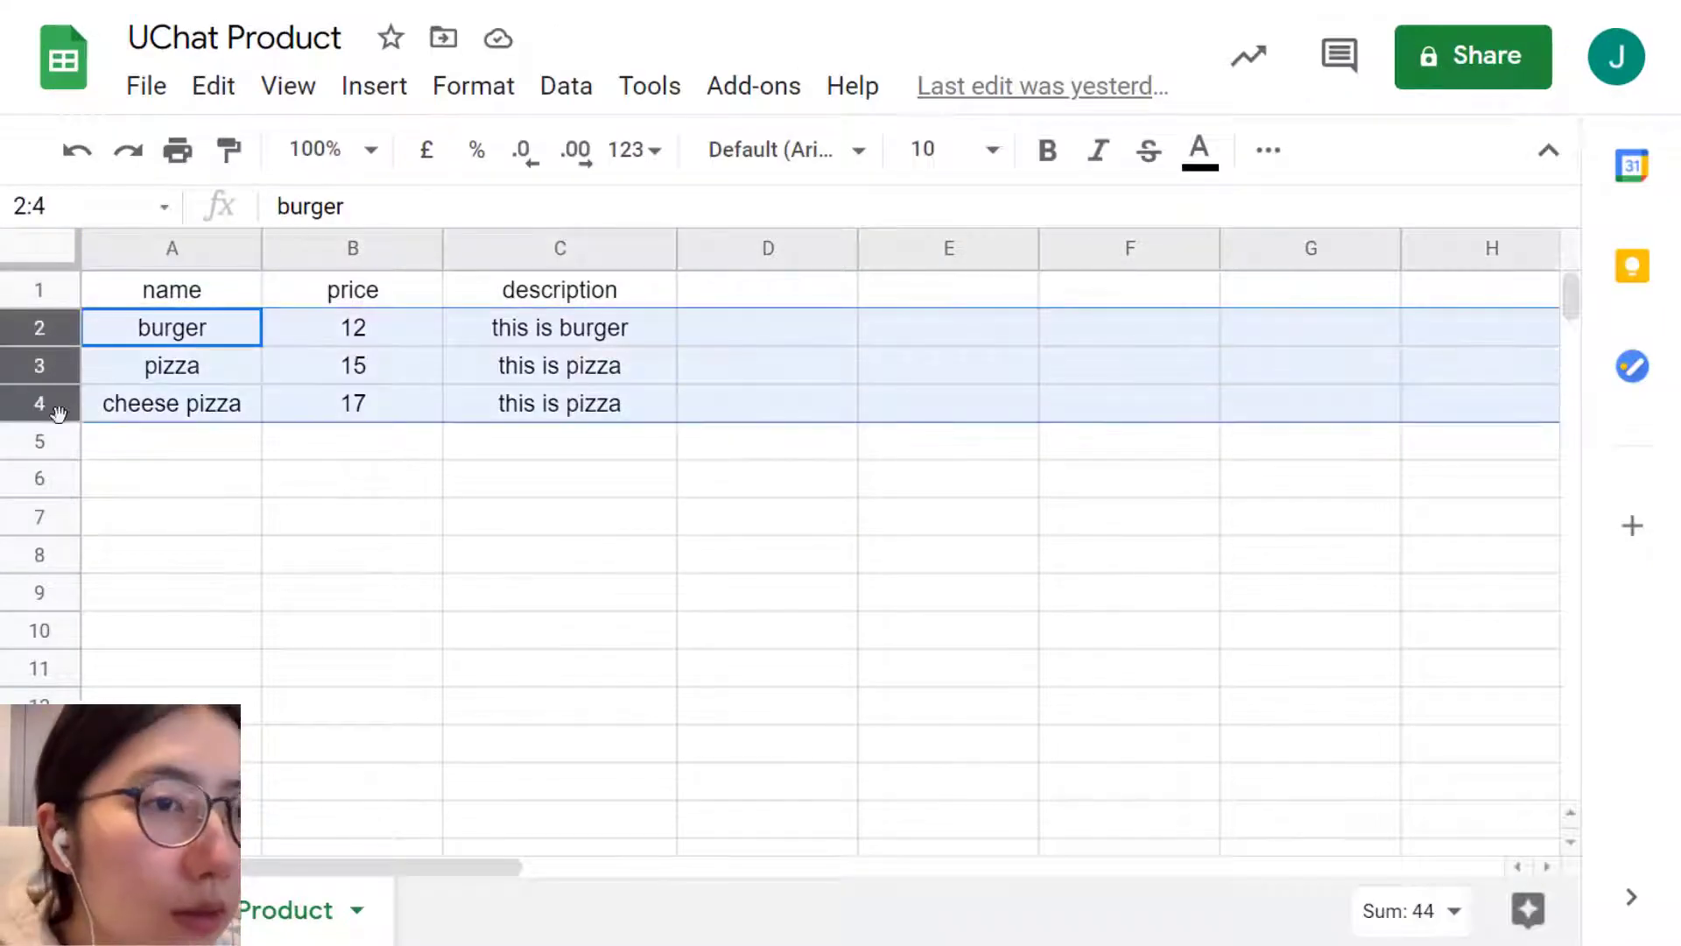
{"action": "key", "text": "ctrl+c"}
Paste the three product rows repeatedly into the following empty rows of the Product sheet
{"action": "left_click", "coordinate": [166, 454]}
{"action": "key", "text": "ctrl+v"}
{"action": "left_click", "coordinate": [166, 554]}
{"action": "key", "text": "ctrl+v"}
{"action": "left_click", "coordinate": [167, 668]}
{"action": "key", "text": "ctrl+v"}
{"action": "left_click", "coordinate": [166, 593]}
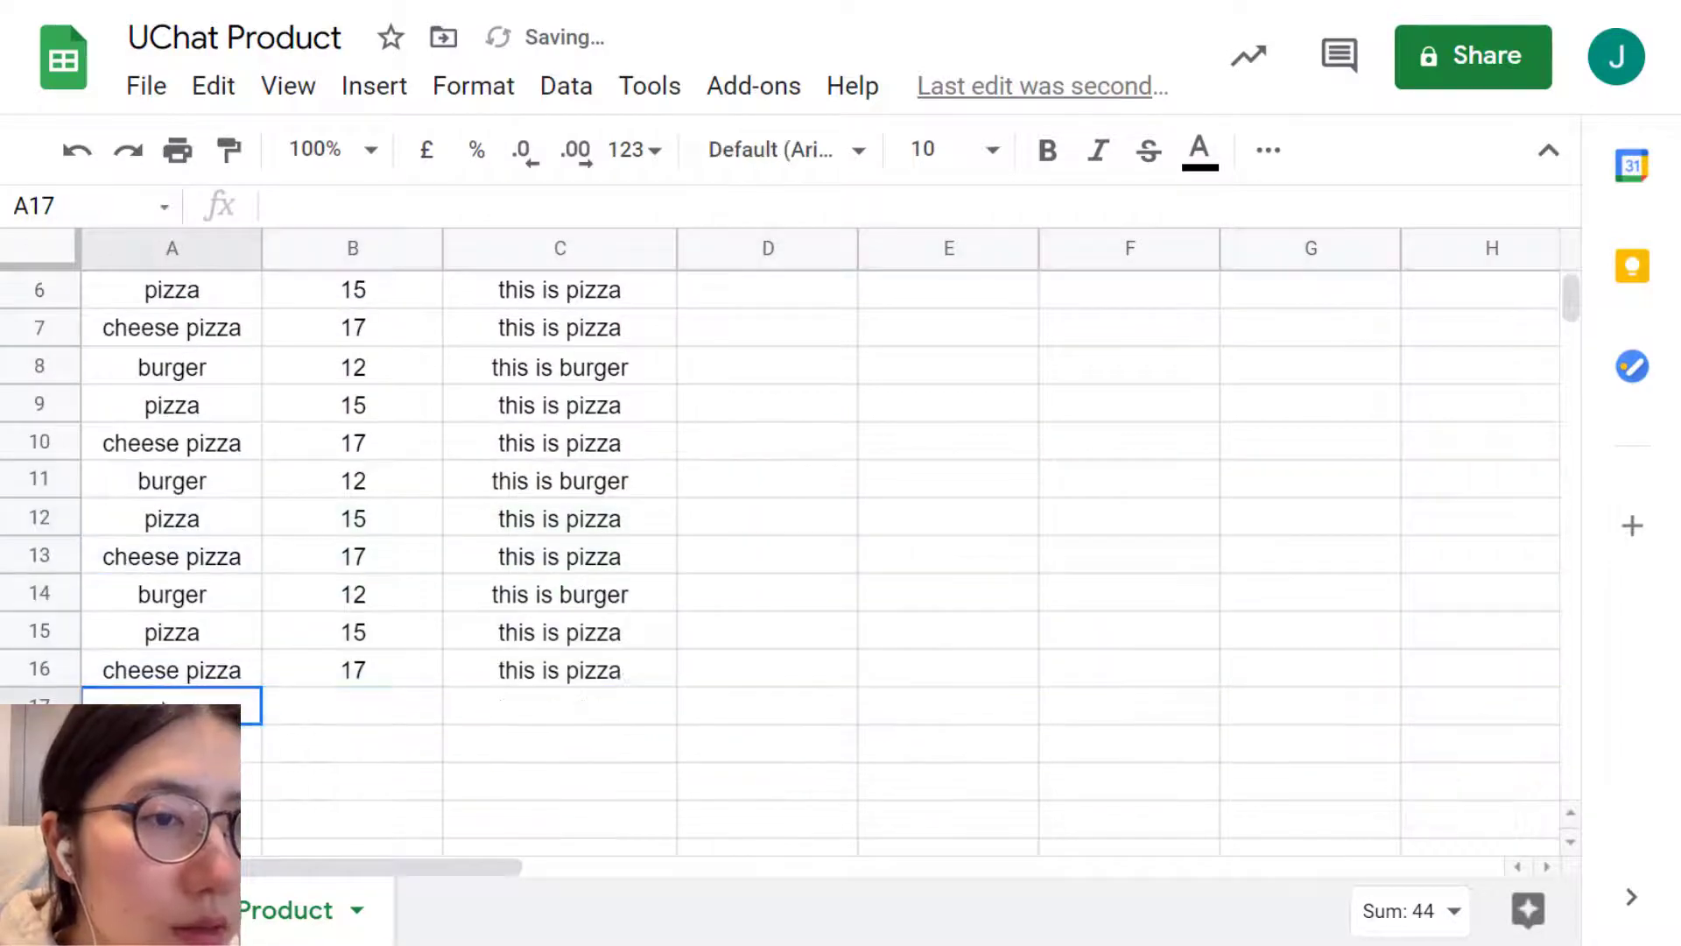
{"action": "key", "text": "ctrl+v"}
{"action": "left_click", "coordinate": [132, 582]}
{"action": "key", "text": "ctrl+v"}
{"action": "left_click", "coordinate": [132, 661]}
{"action": "key", "text": "ctrl+v"}
{"action": "left_click", "coordinate": [131, 735]}
{"action": "key", "text": "ctrl+v"}
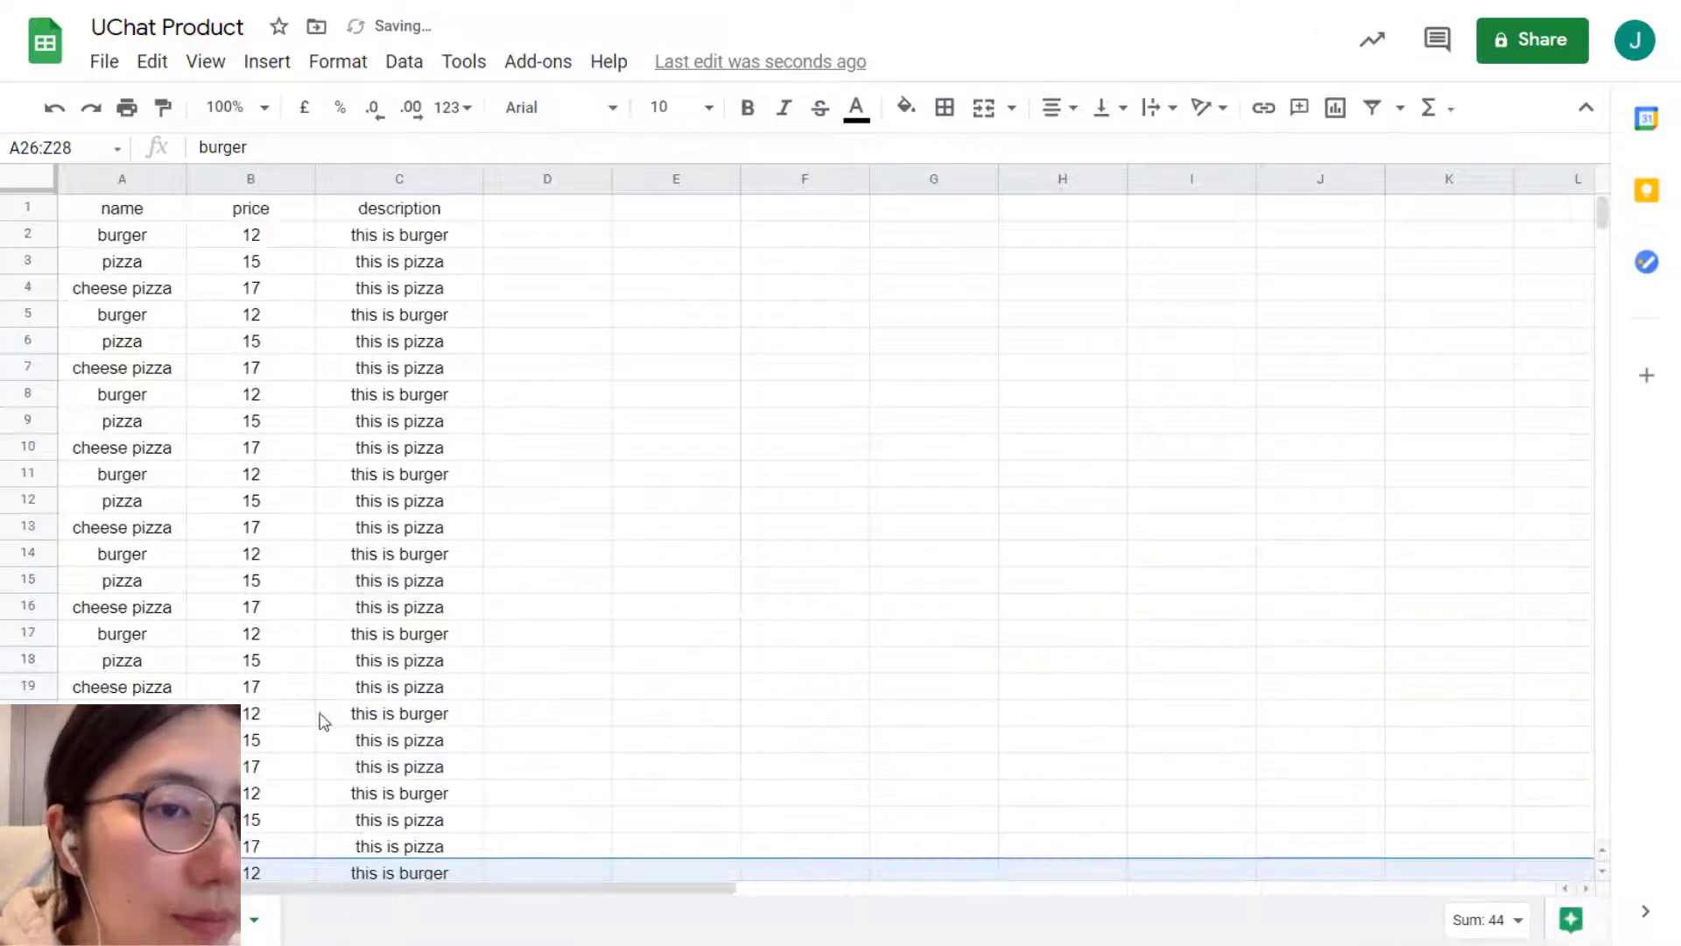
Check that the data now ends at row 28, then clear the selection
{"action": "scroll", "coordinate": [318, 720], "scroll_direction": "down", "scroll_amount": 4}
{"action": "scroll", "coordinate": [206, 590], "scroll_direction": "up", "scroll_amount": 5}
{"action": "scroll", "coordinate": [179, 698], "scroll_direction": "down", "scroll_amount": 2}
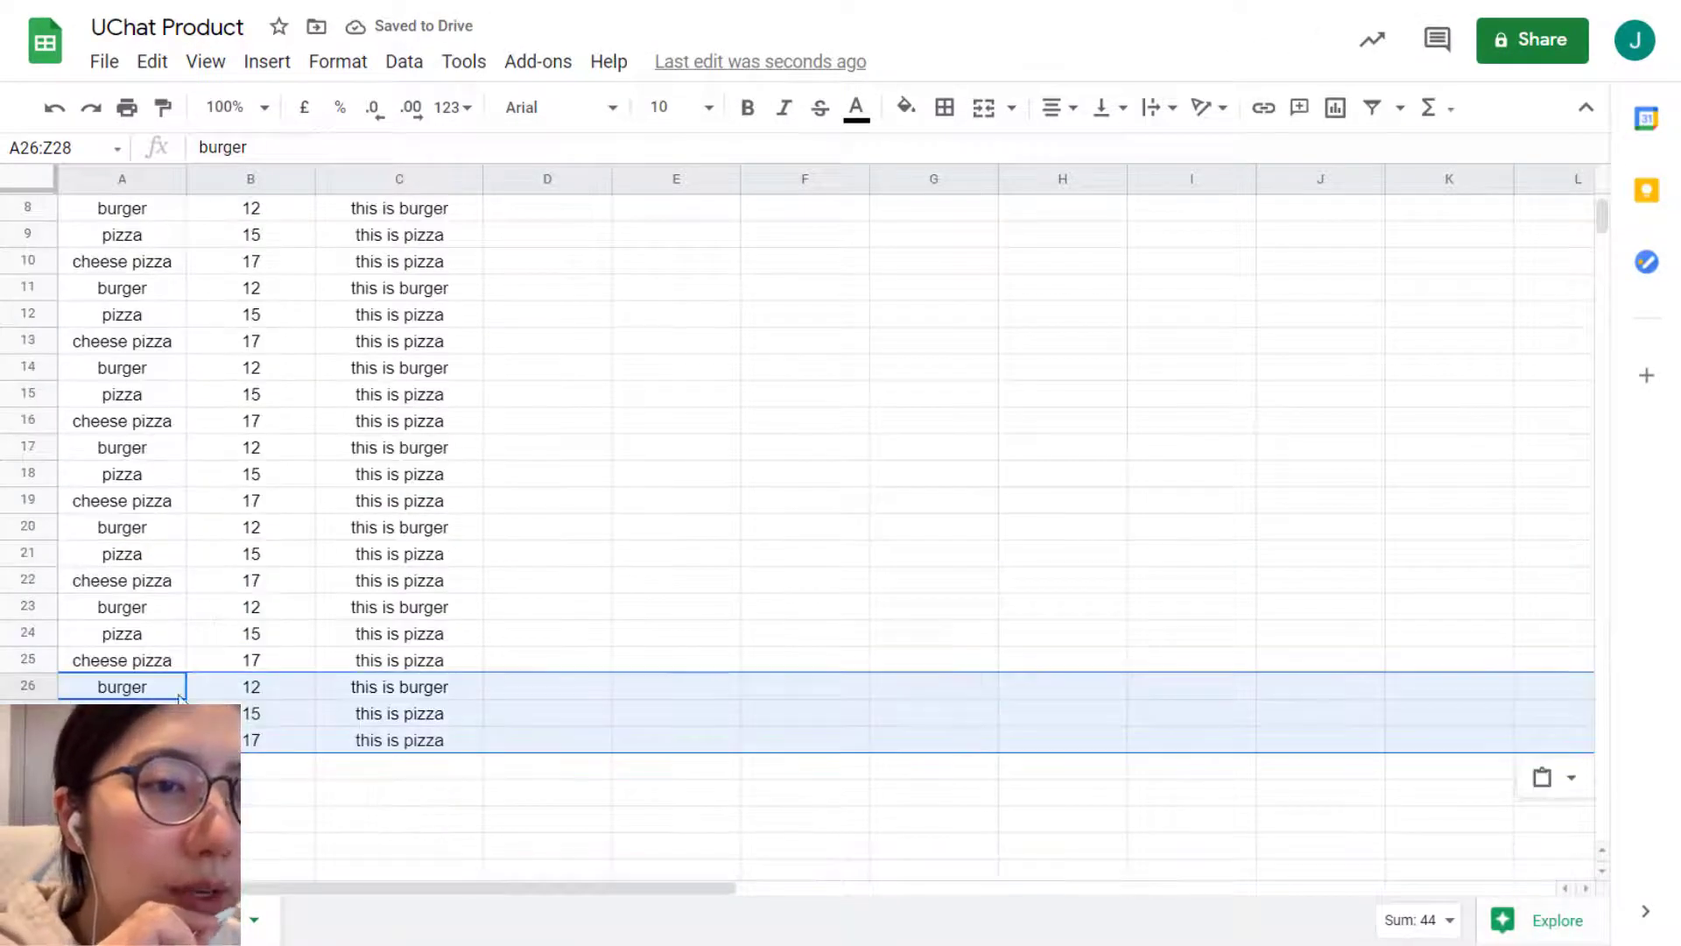
{"action": "left_click", "coordinate": [28, 740]}
{"action": "scroll", "coordinate": [6, 217], "scroll_direction": "up", "scroll_amount": 3}
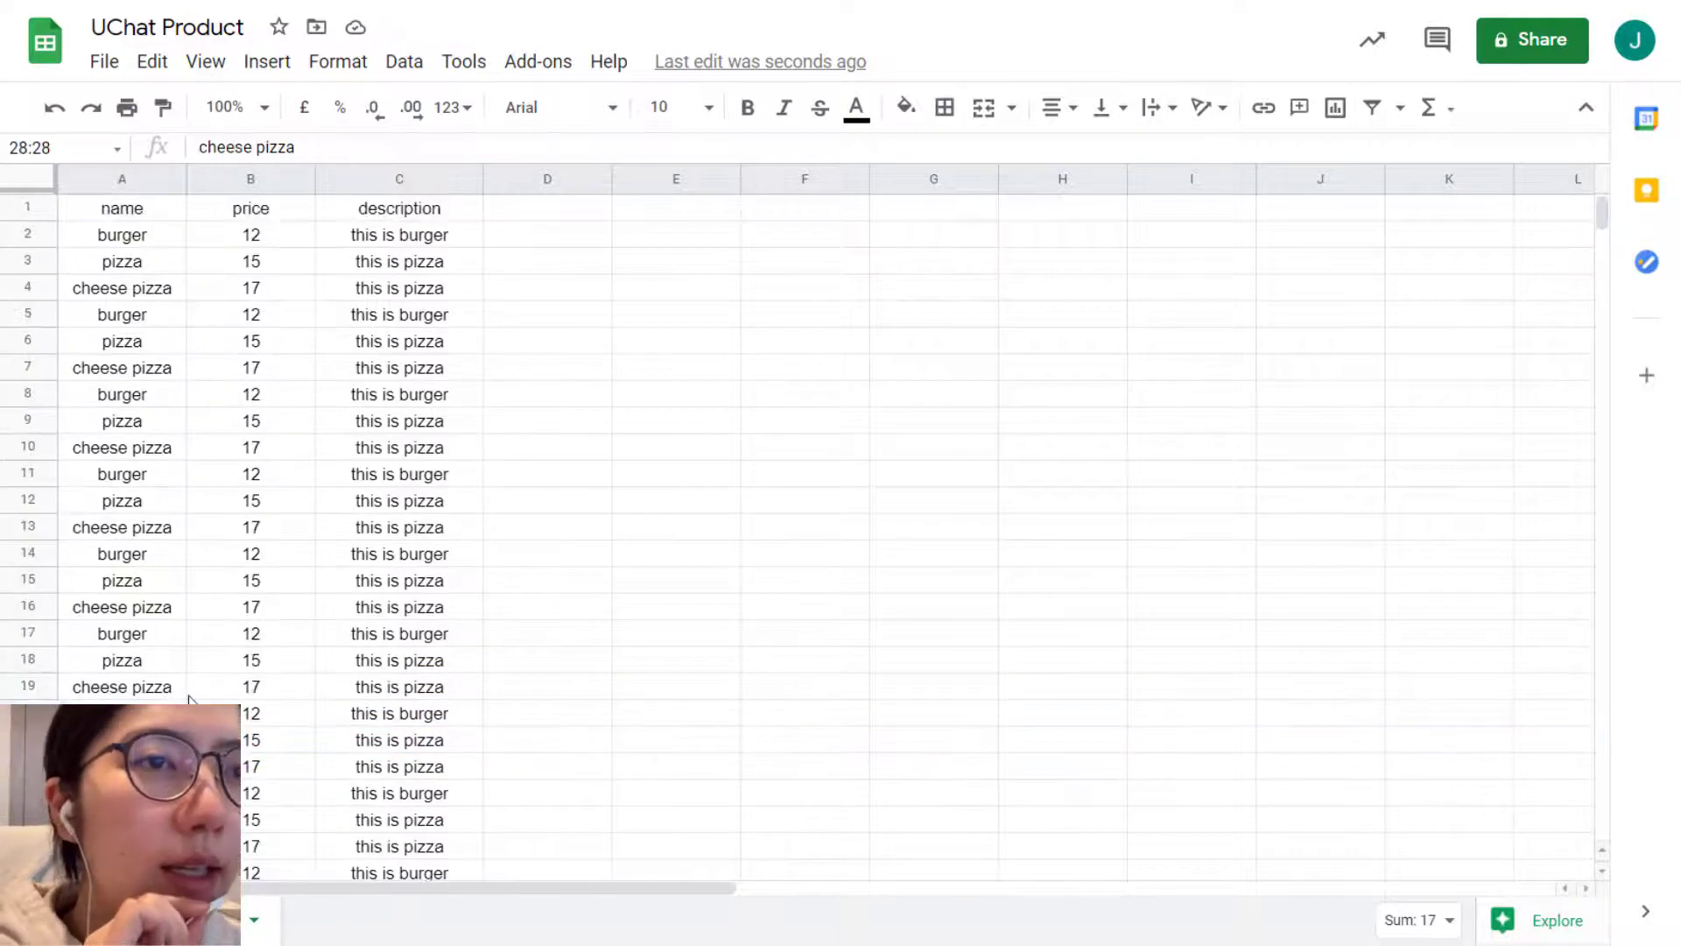
{"action": "left_click", "coordinate": [28, 209]}
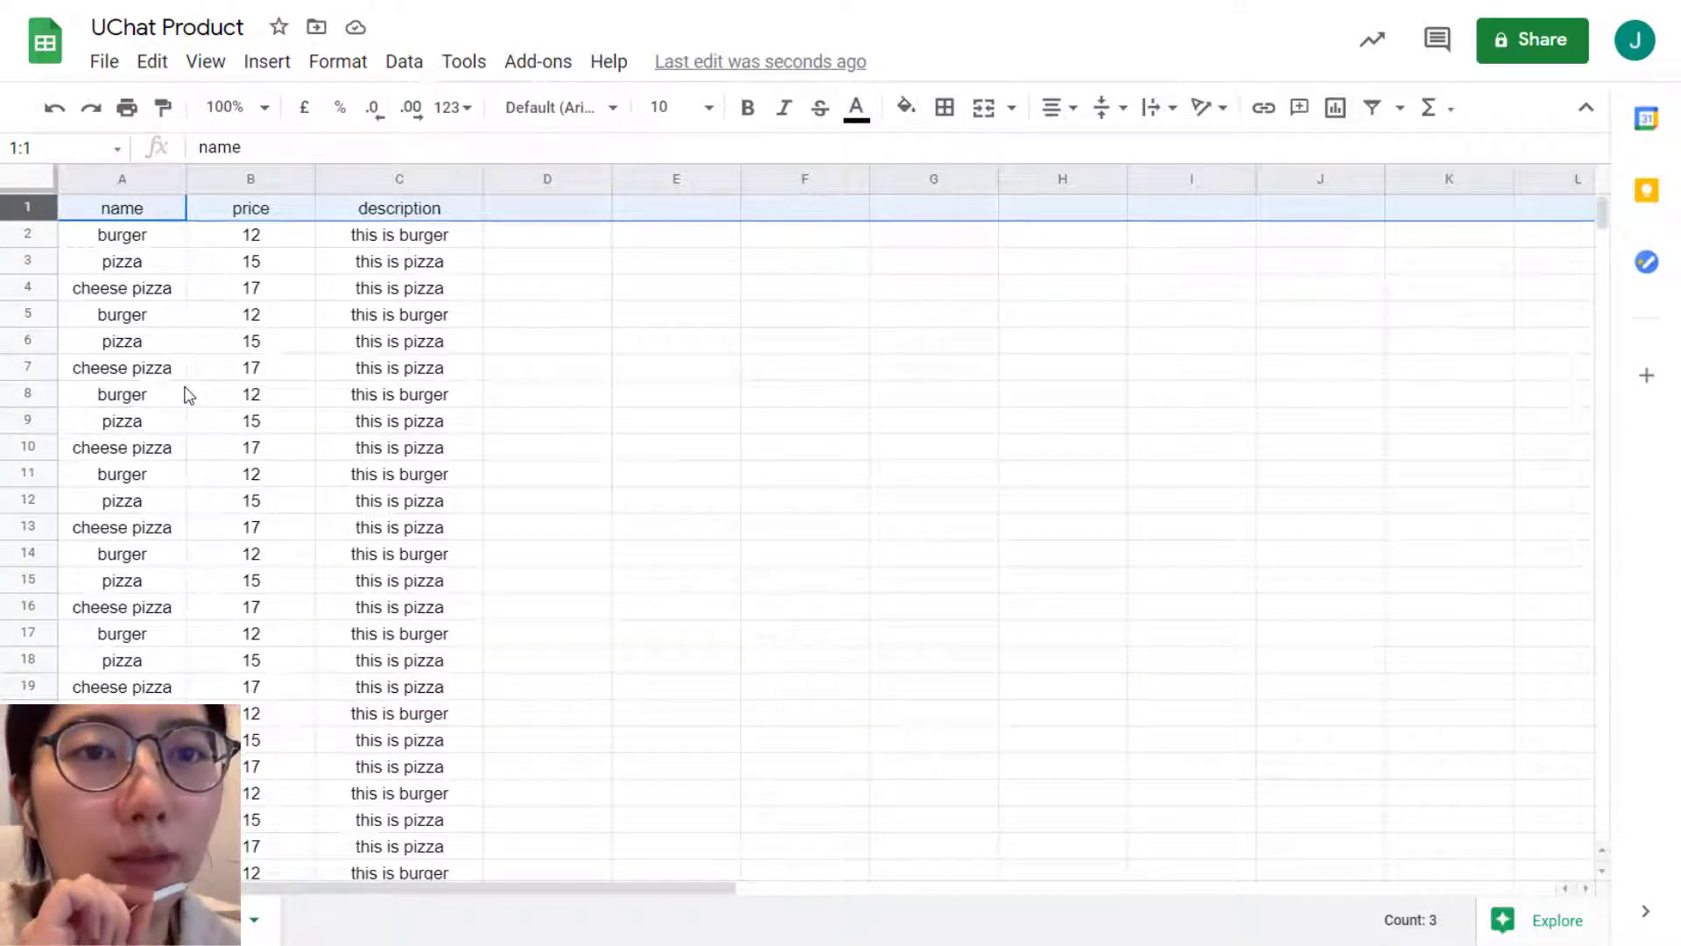
{"action": "left_click", "coordinate": [1103, 314]}
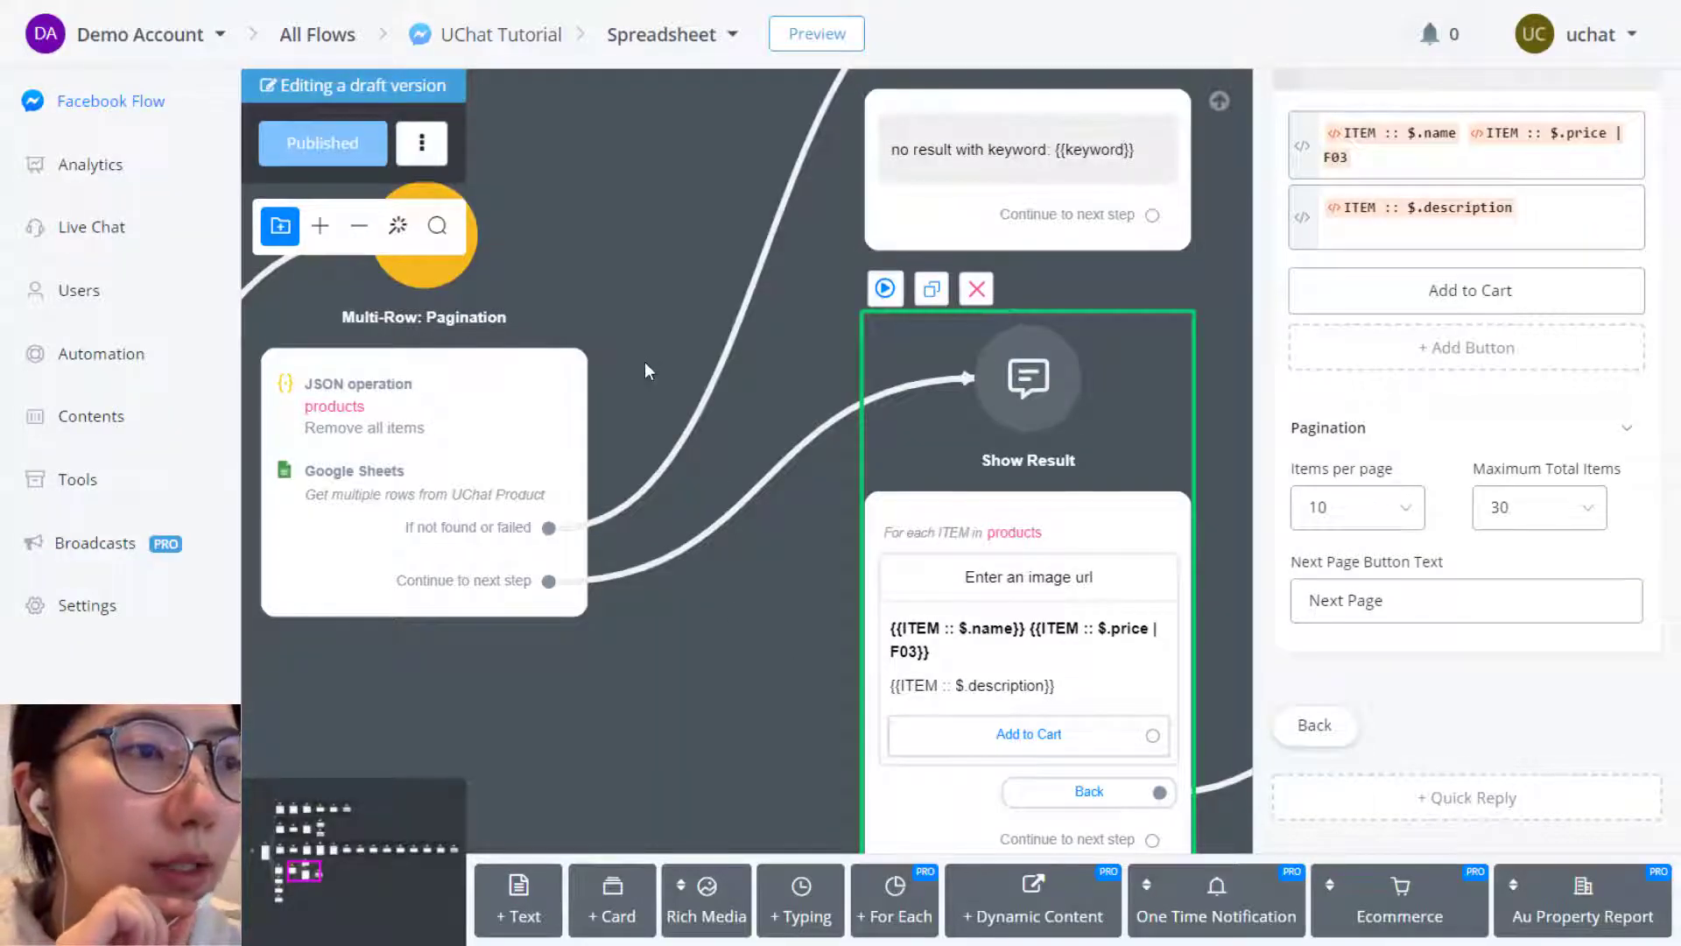
Move the Multi-Row: Pagination node aside and open its Google Sheets get-multiple-rows settings
{"action": "scroll", "coordinate": [644, 364], "scroll_direction": "down", "scroll_amount": 2}
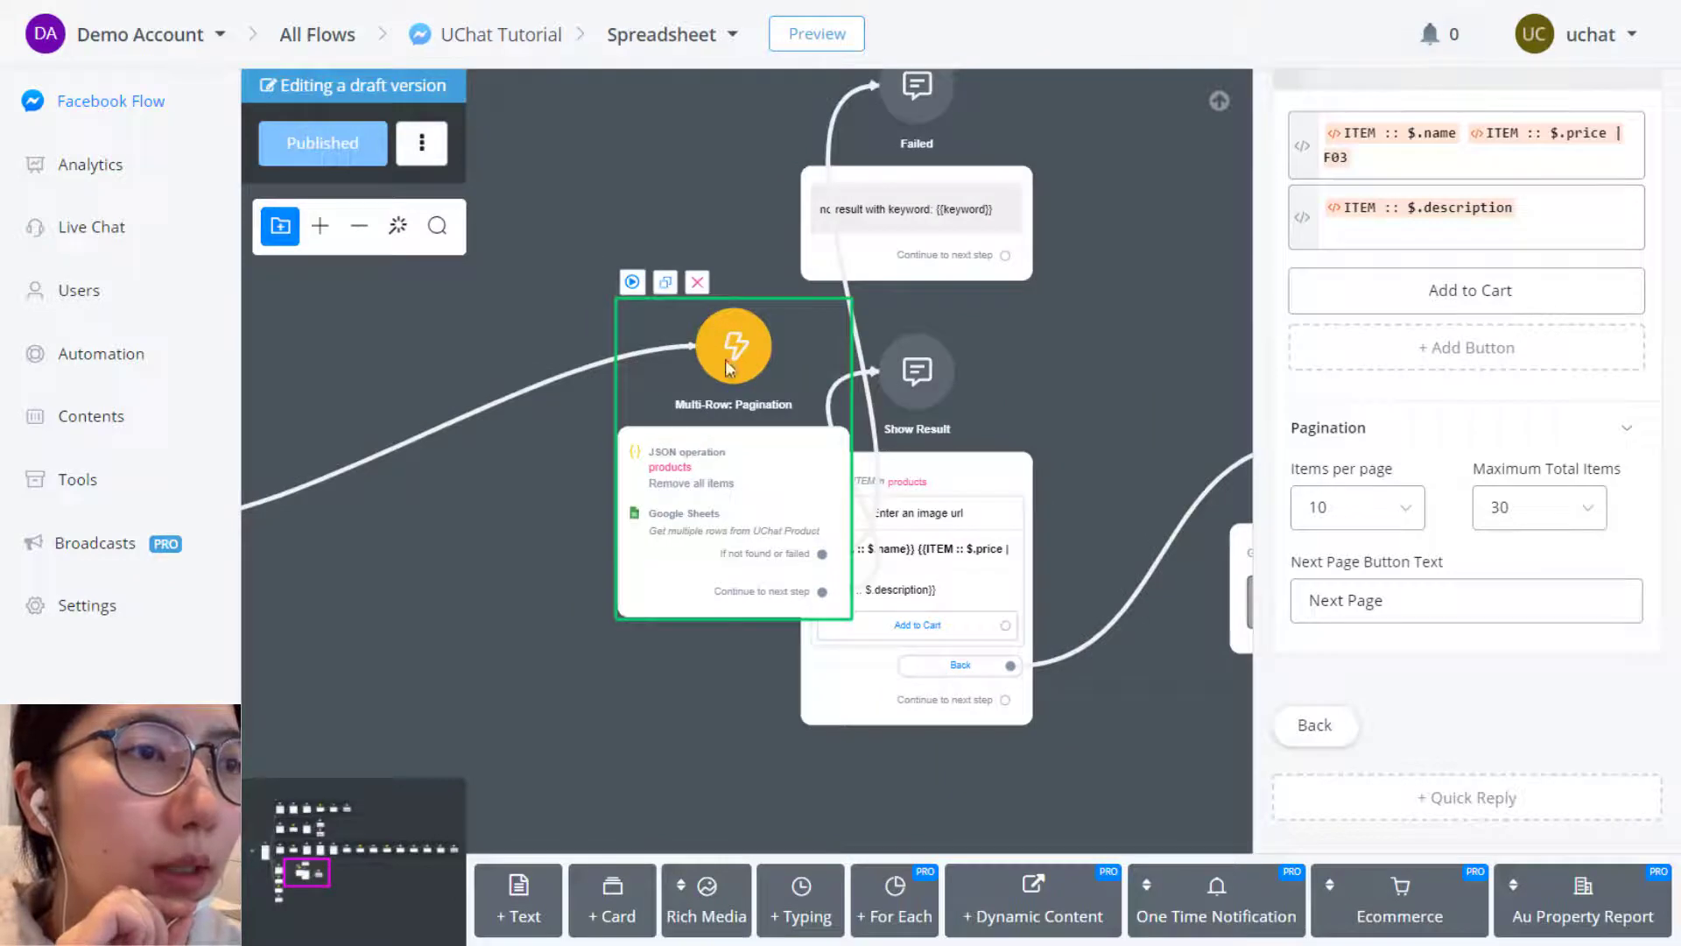
{"action": "left_click_drag", "start_coordinate": [728, 366], "coordinate": [550, 336]}
{"action": "scroll", "coordinate": [522, 679], "scroll_direction": "down", "scroll_amount": 2}
{"action": "left_click_drag", "start_coordinate": [522, 680], "coordinate": [641, 678]}
{"action": "left_click", "coordinate": [783, 554]}
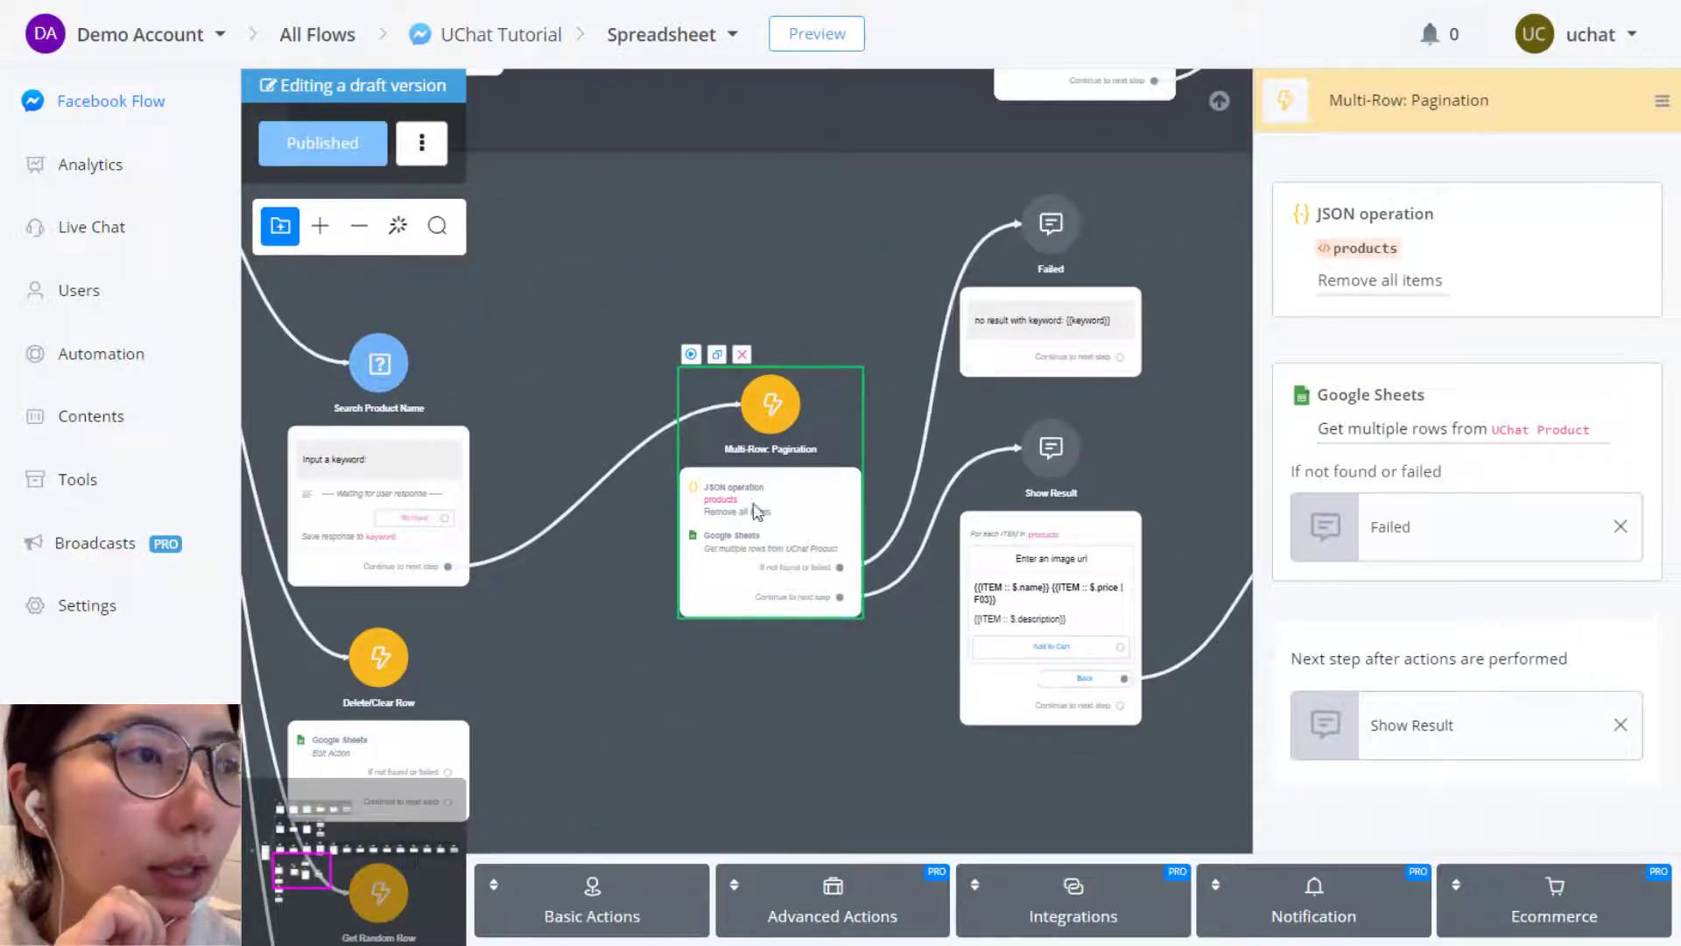
{"action": "left_click", "coordinate": [1388, 429]}
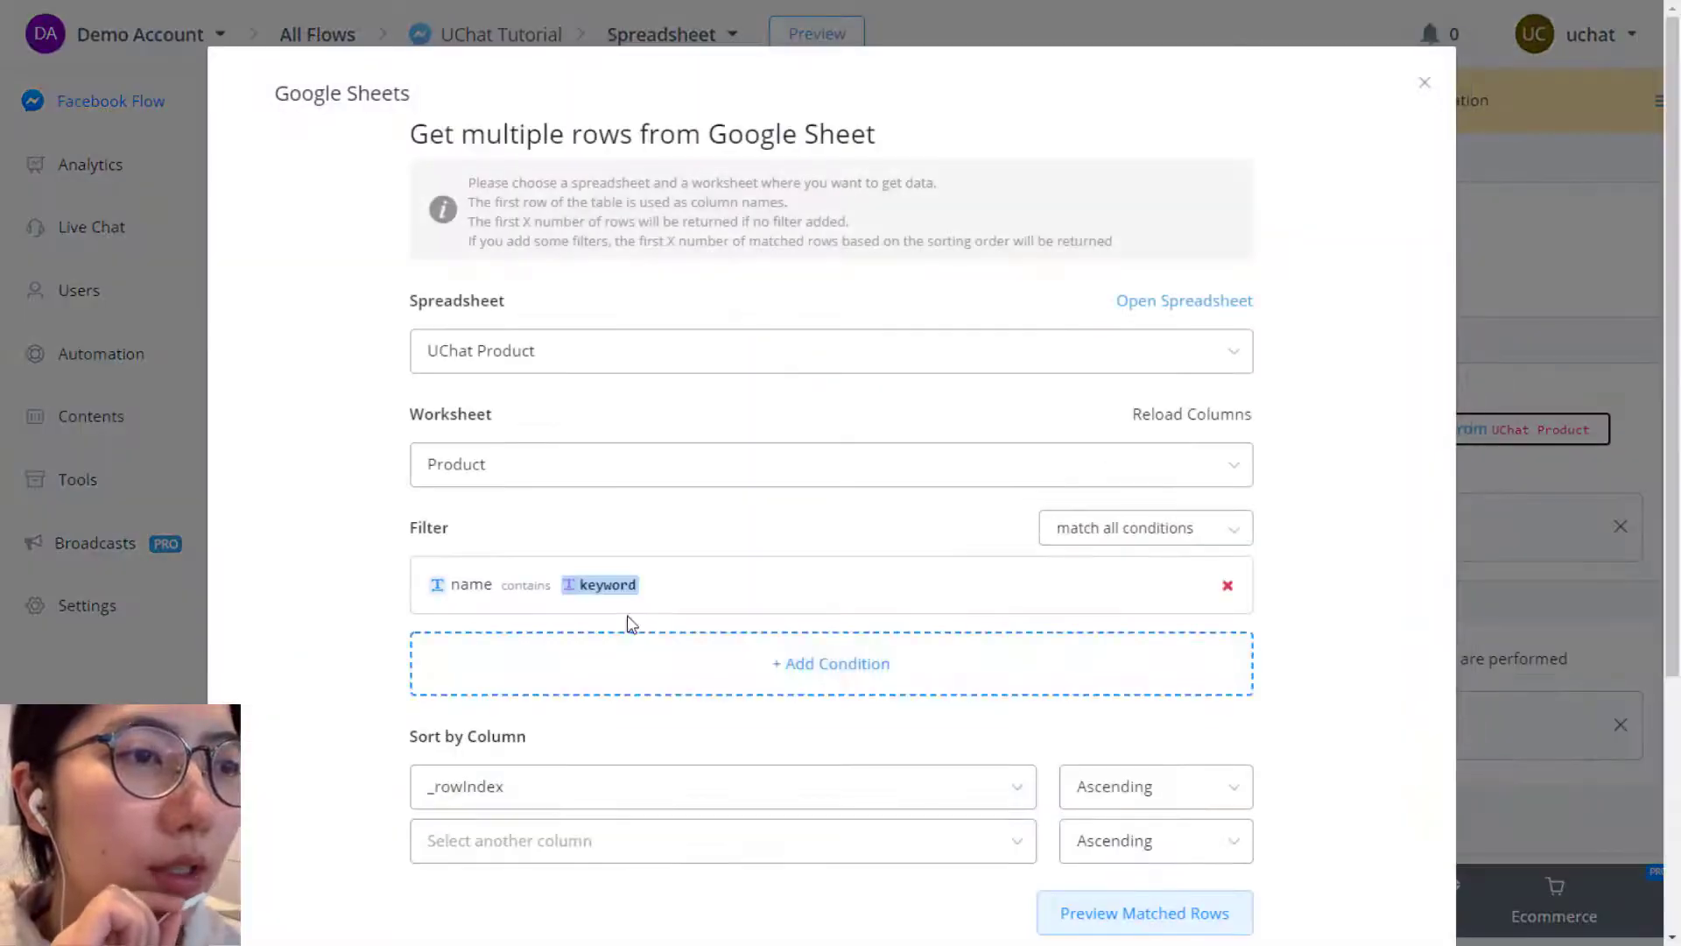
Remove the name-contains-keyword filter, save the Google Sheets settings, and publish the flow
{"action": "left_click", "coordinate": [619, 588]}
{"action": "left_click", "coordinate": [465, 520]}
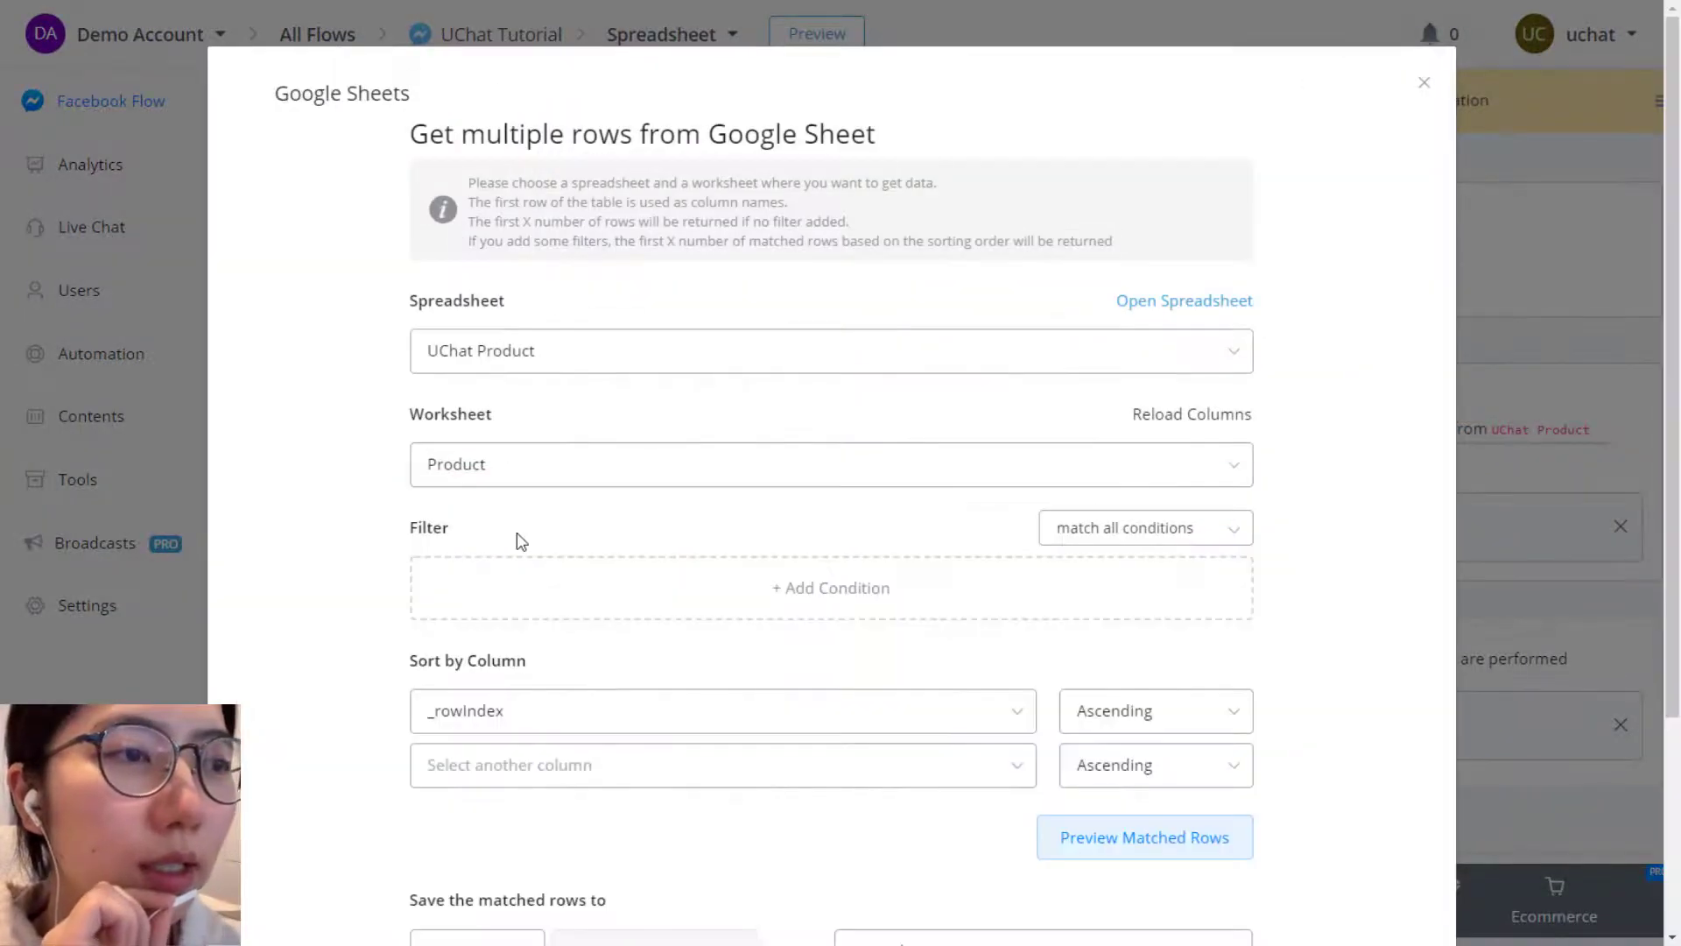
{"action": "scroll", "coordinate": [957, 668], "scroll_direction": "down", "scroll_amount": 3}
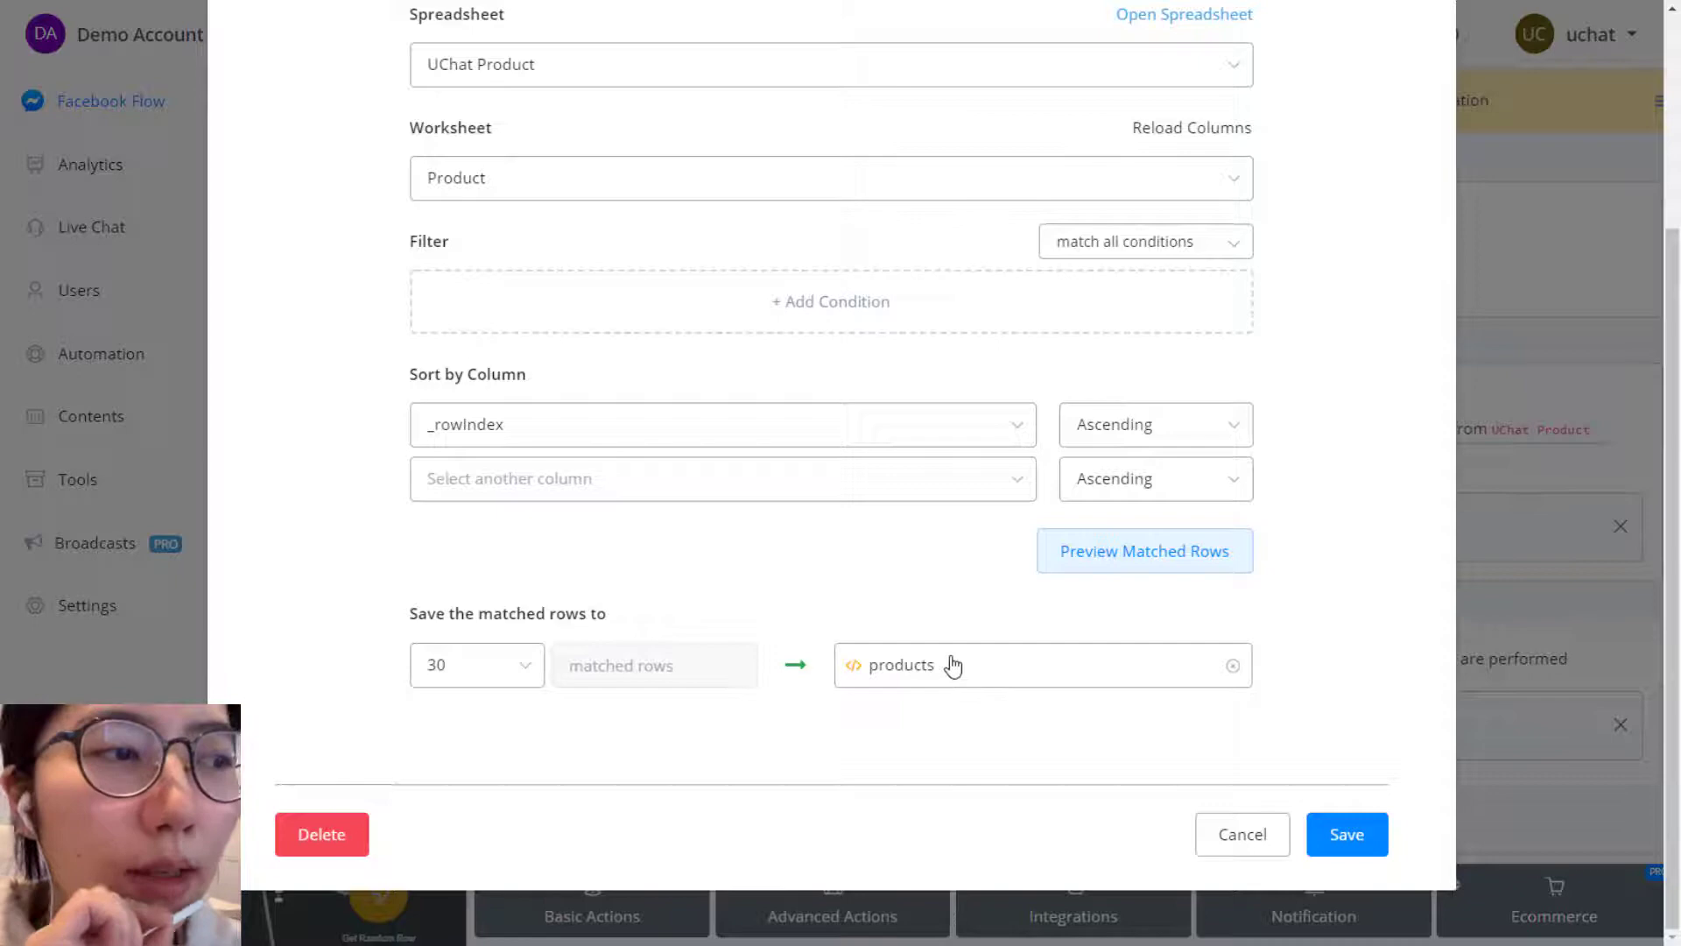
{"action": "left_click", "coordinate": [1347, 834]}
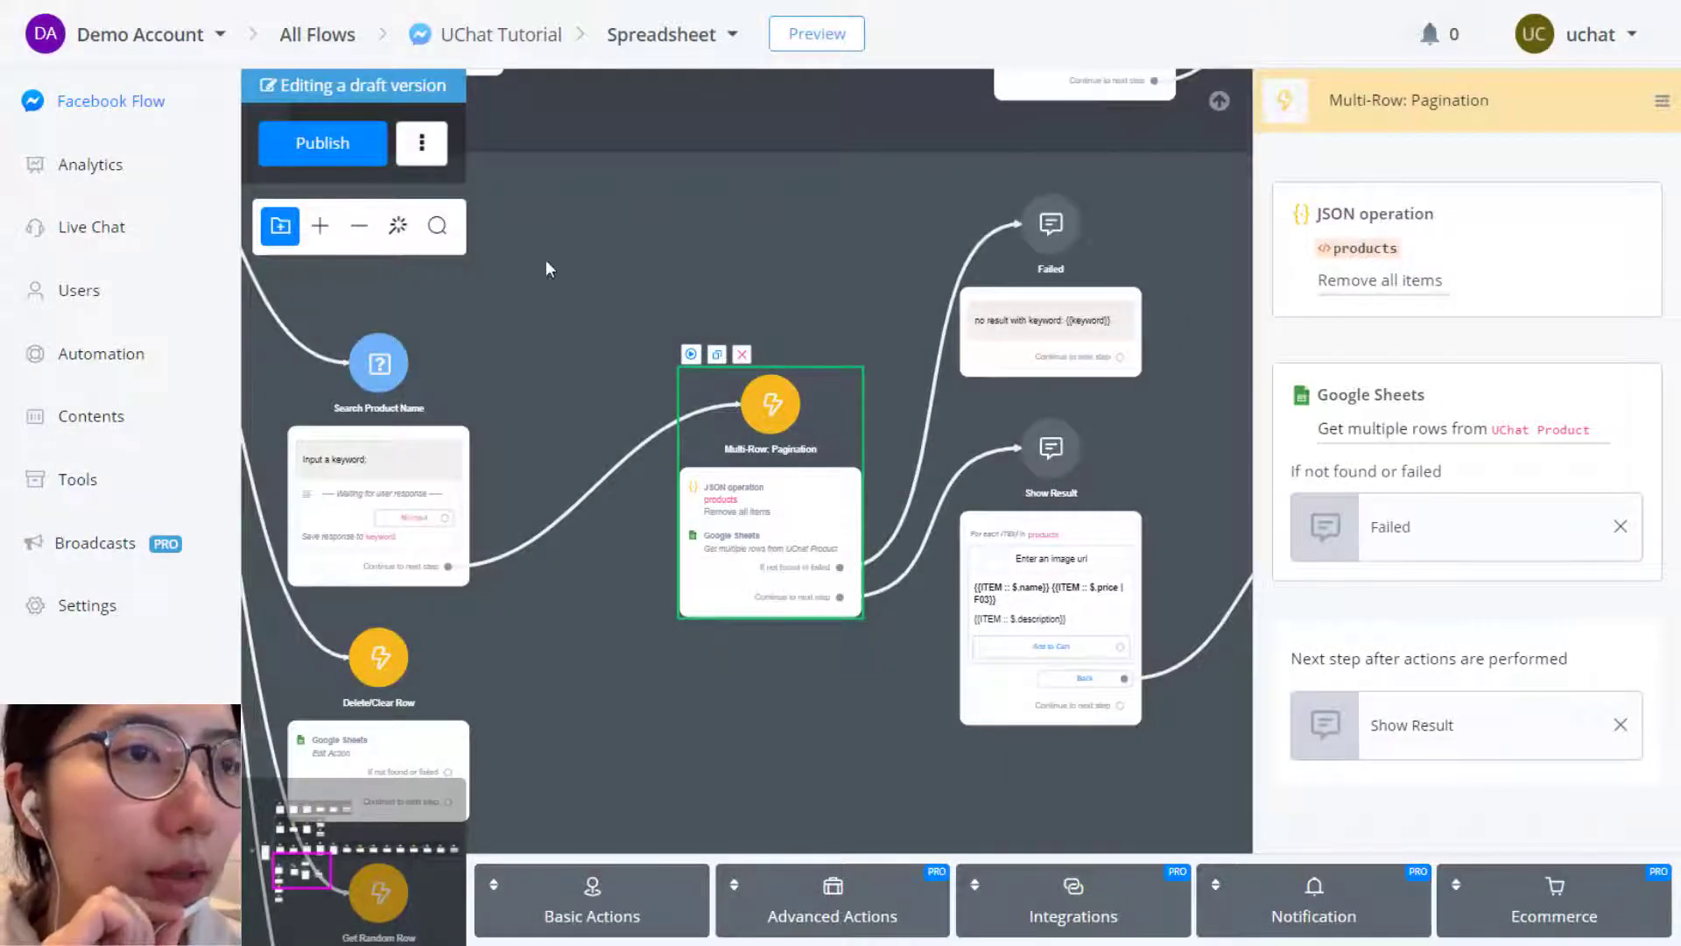
{"action": "left_click", "coordinate": [350, 147]}
Send the Multi-Row: Pagination preview to Messenger and check the pizza $15 and burger $12 cards
{"action": "left_click", "coordinate": [691, 355]}
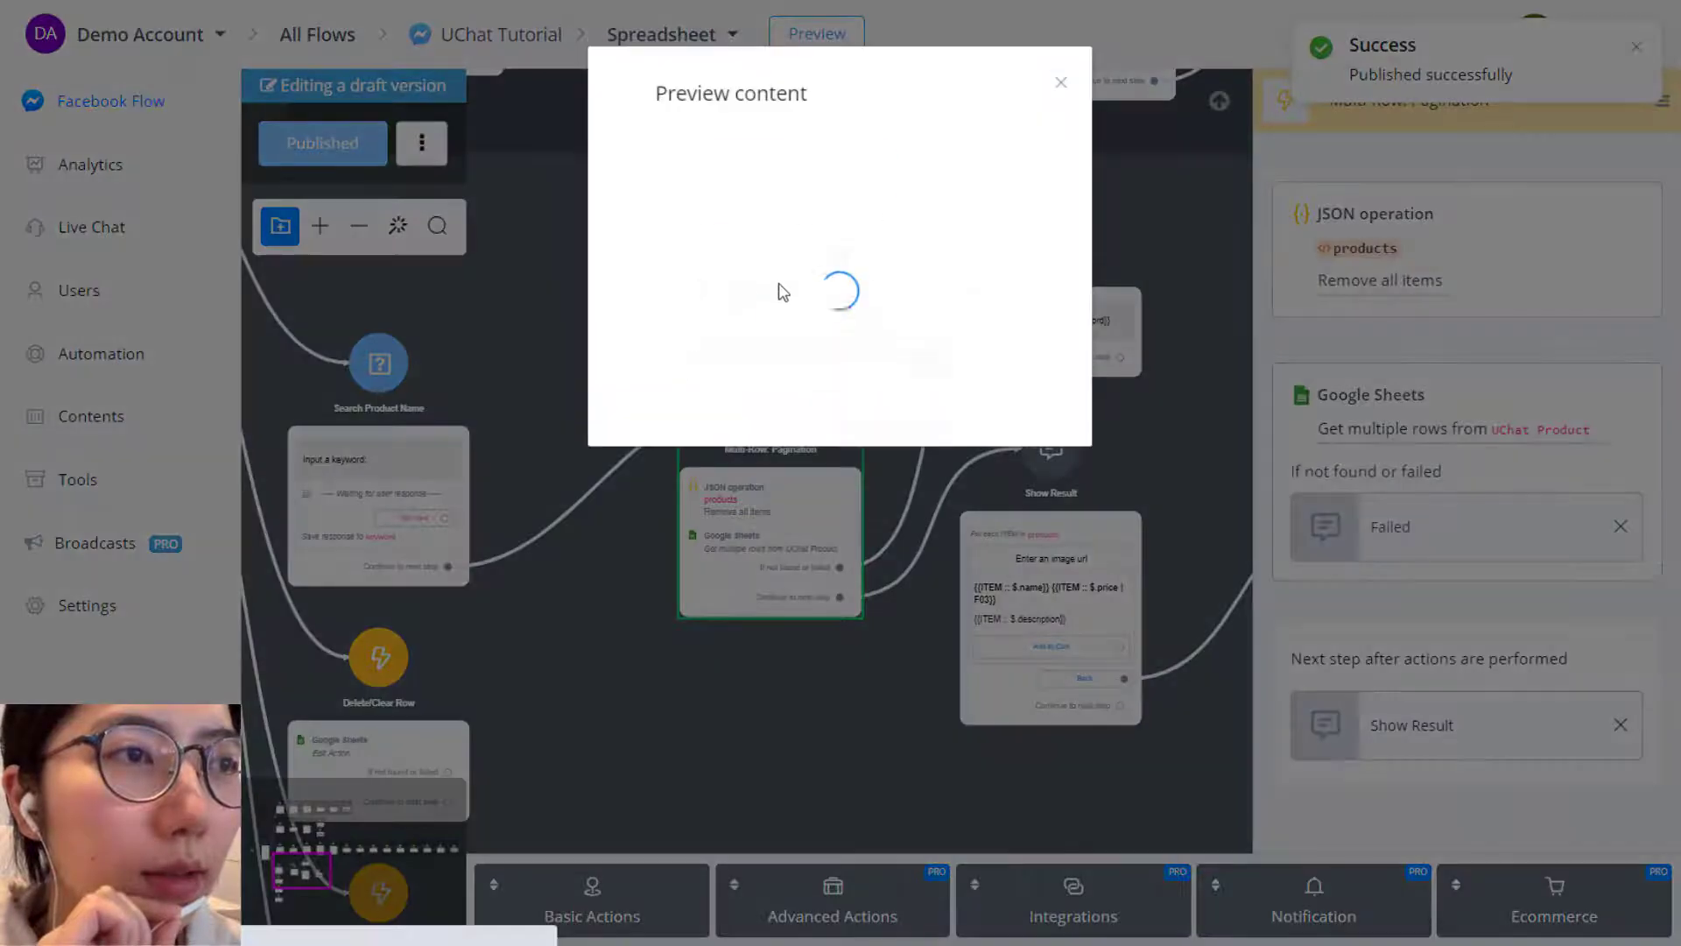
{"action": "left_click", "coordinate": [791, 169]}
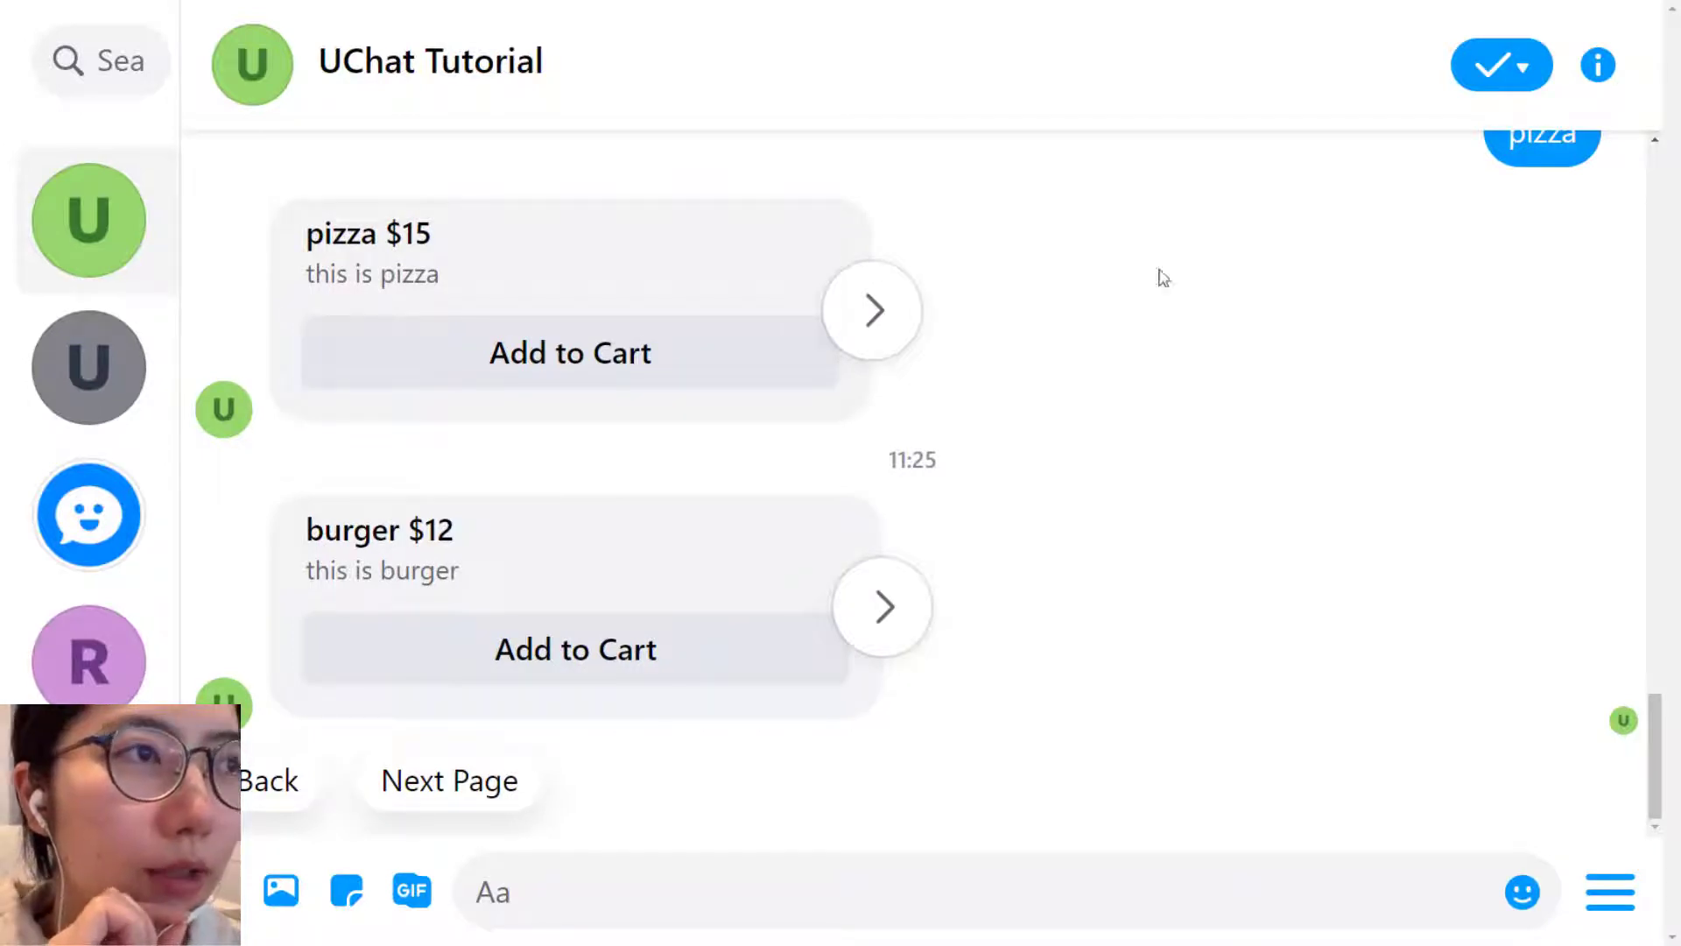
{"action": "key", "text": "alt+Tab"}
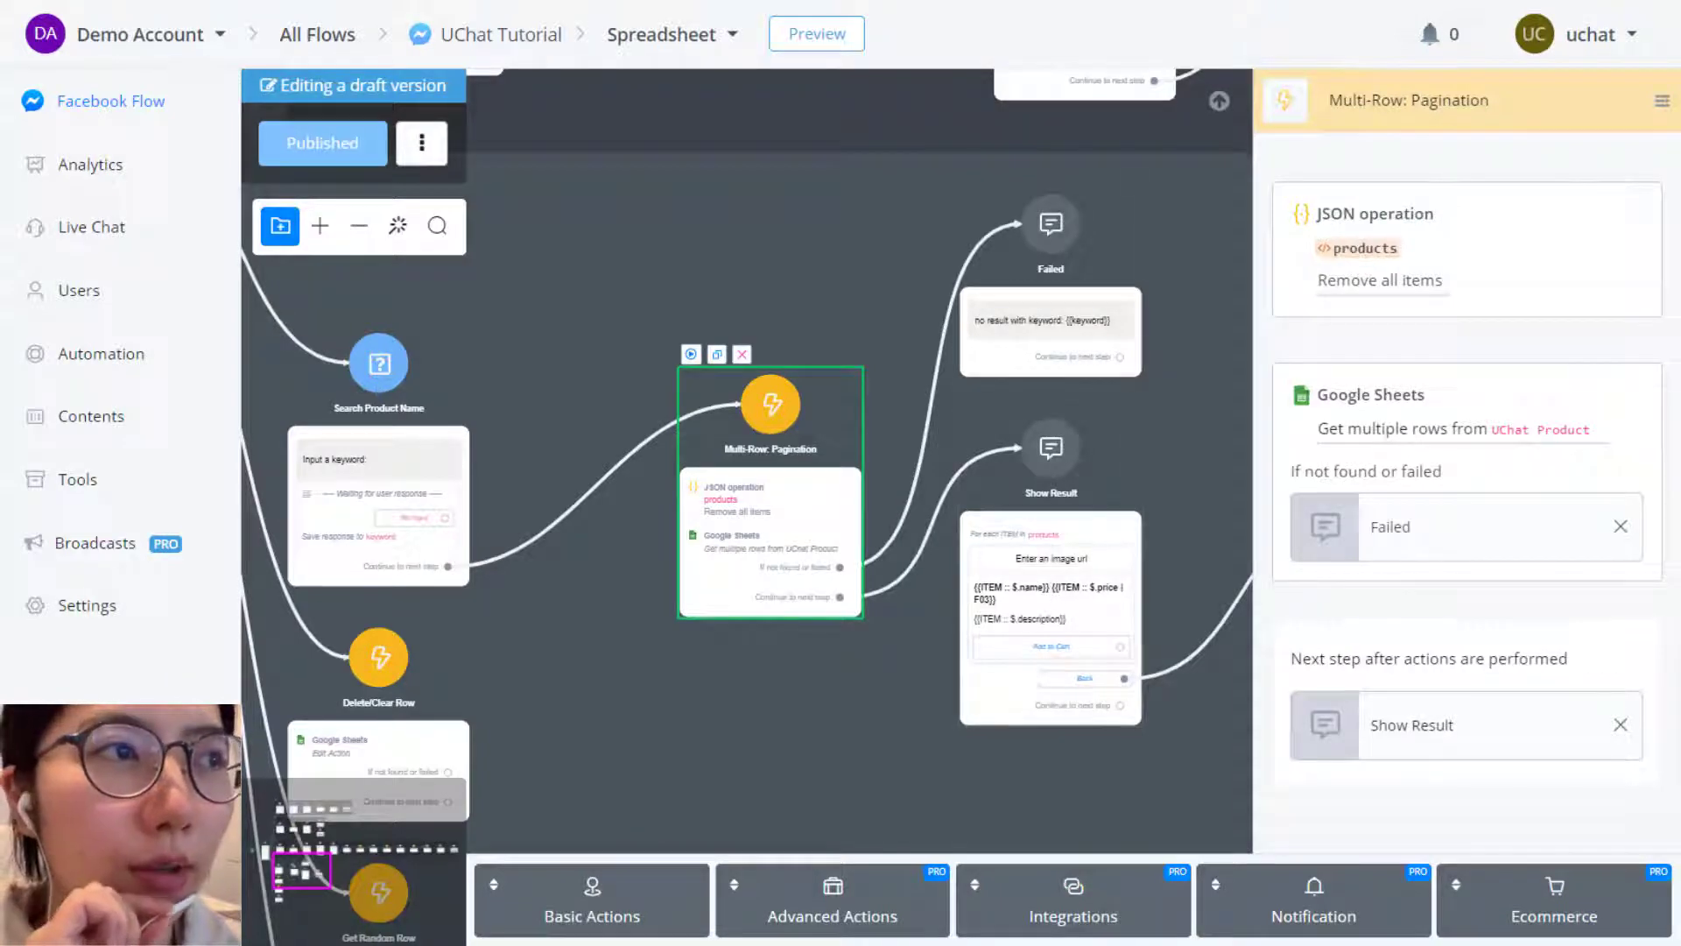
{"action": "key", "text": "alt+Tab"}
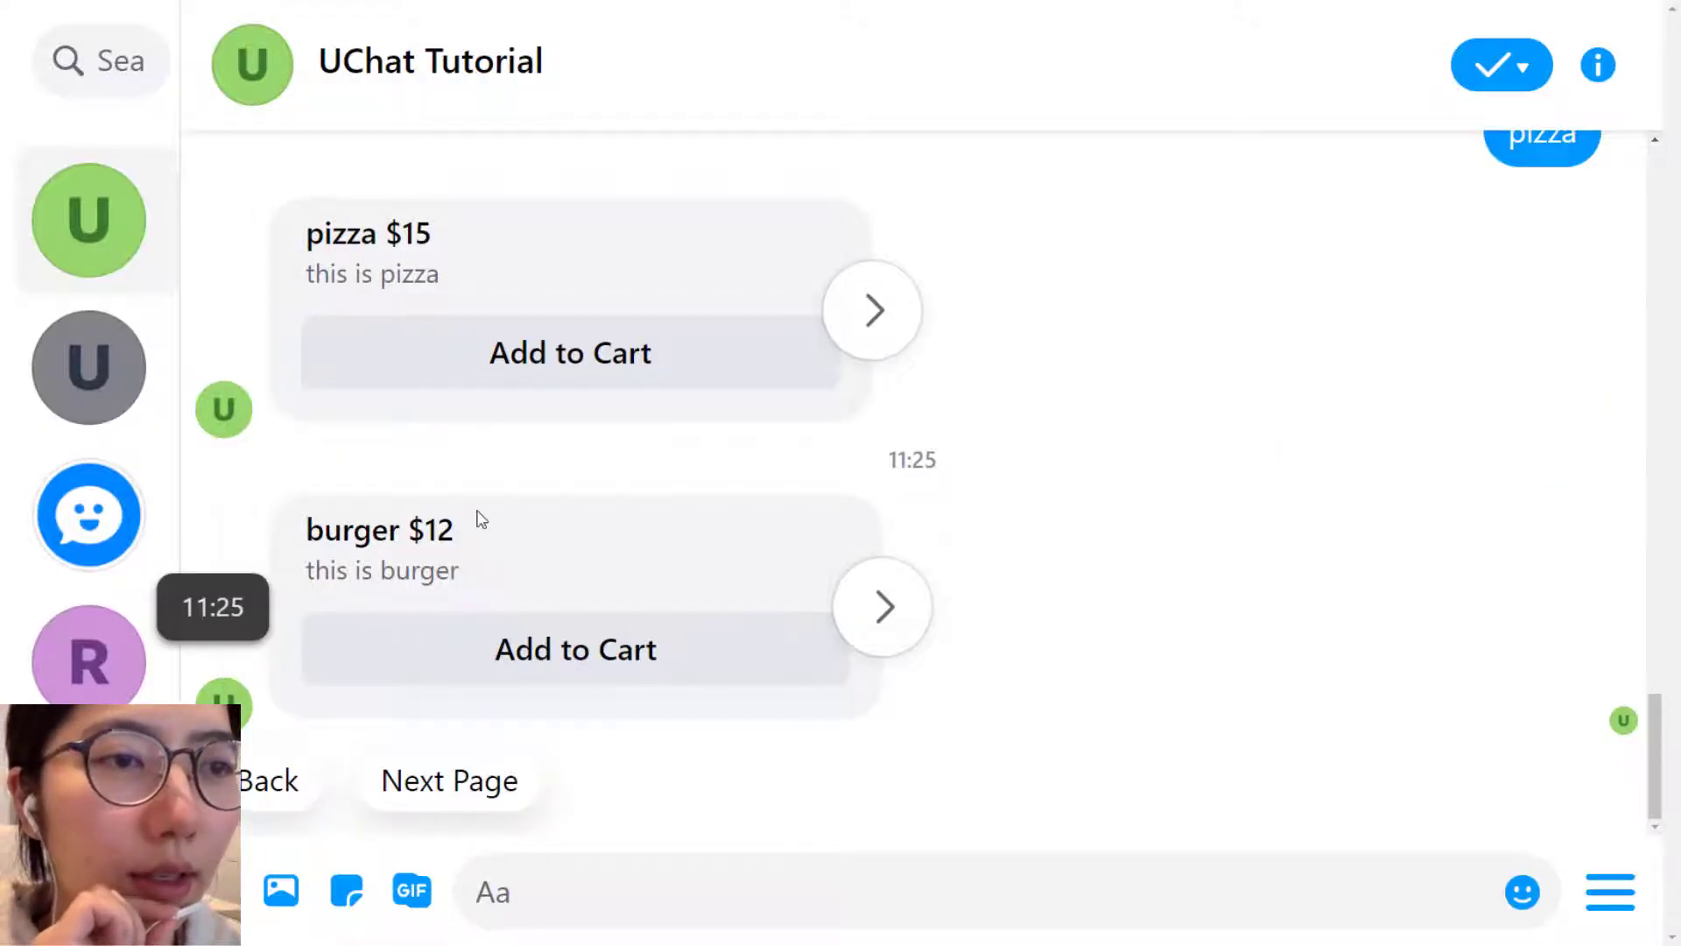
{"action": "key", "text": "alt+Tab"}
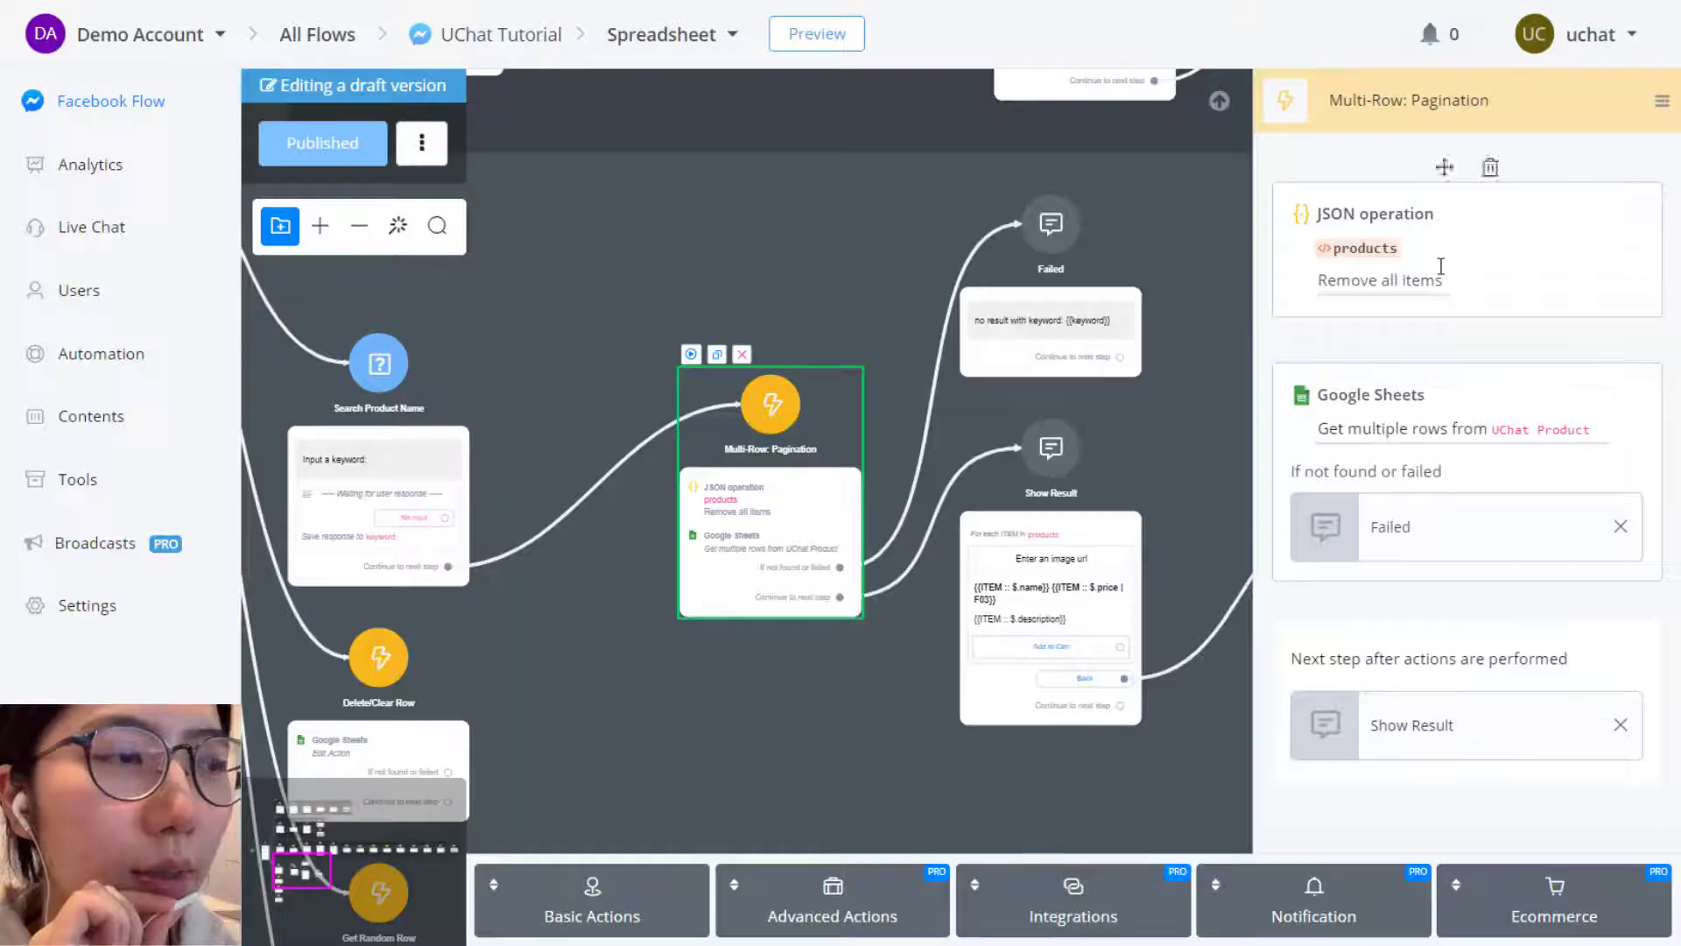
Prefix the Show Result card title with ITEM $._rowIndex followed by ' : ', then republish
{"action": "left_click", "coordinate": [1057, 607]}
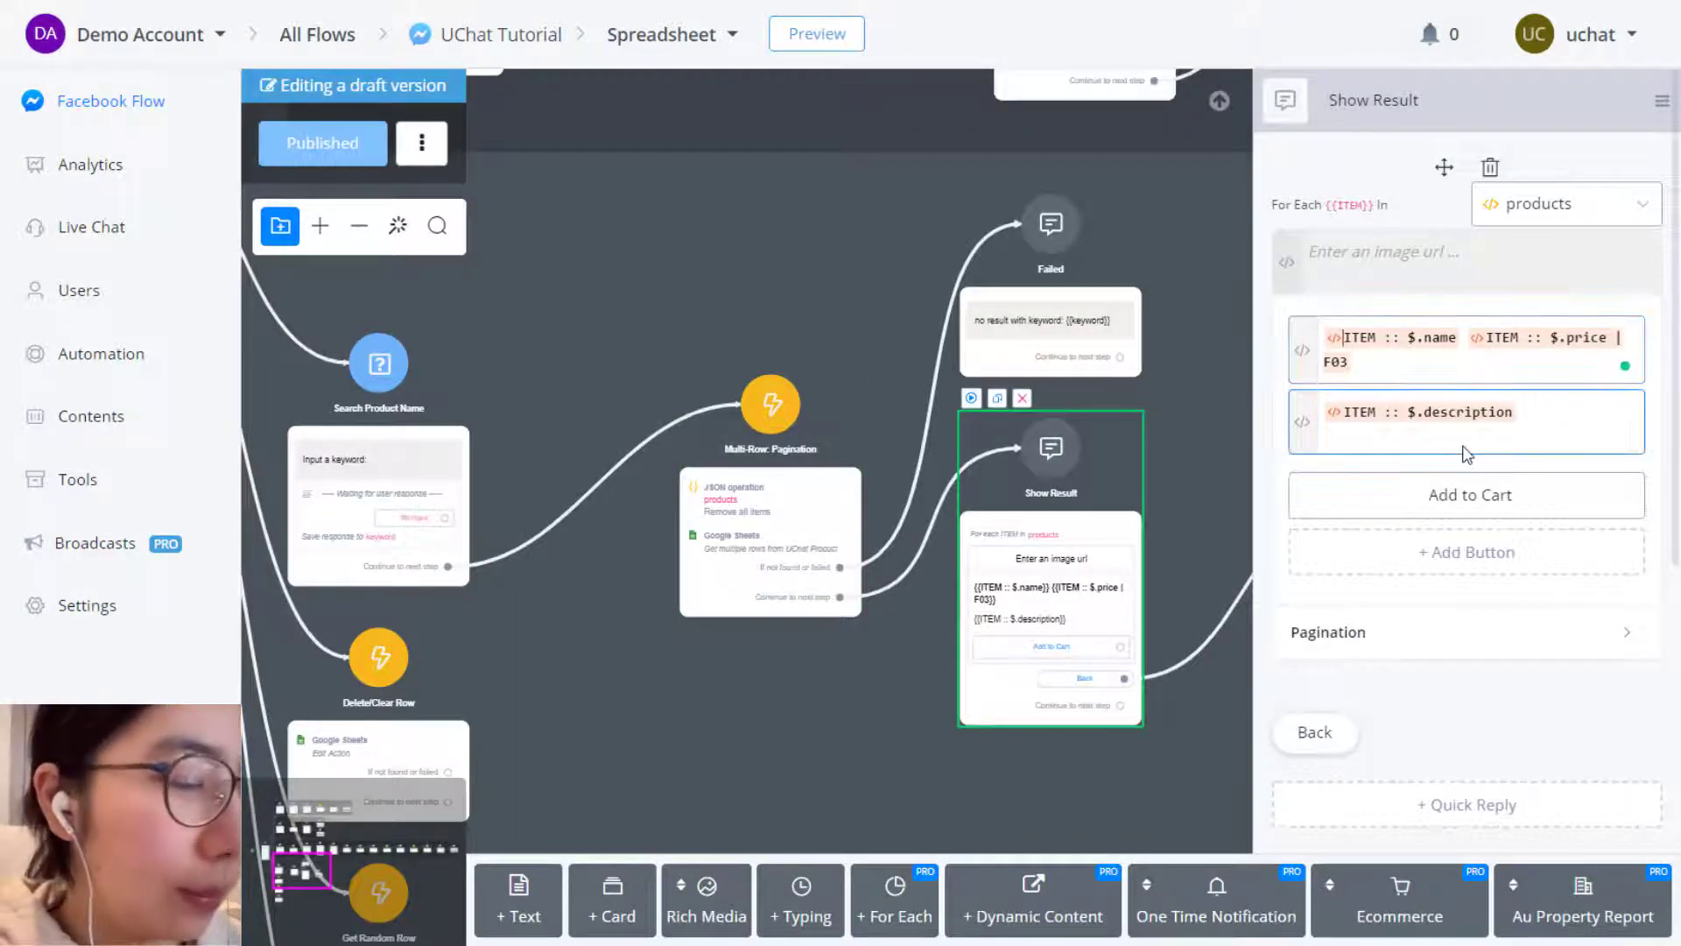
{"action": "left_click", "coordinate": [1302, 350]}
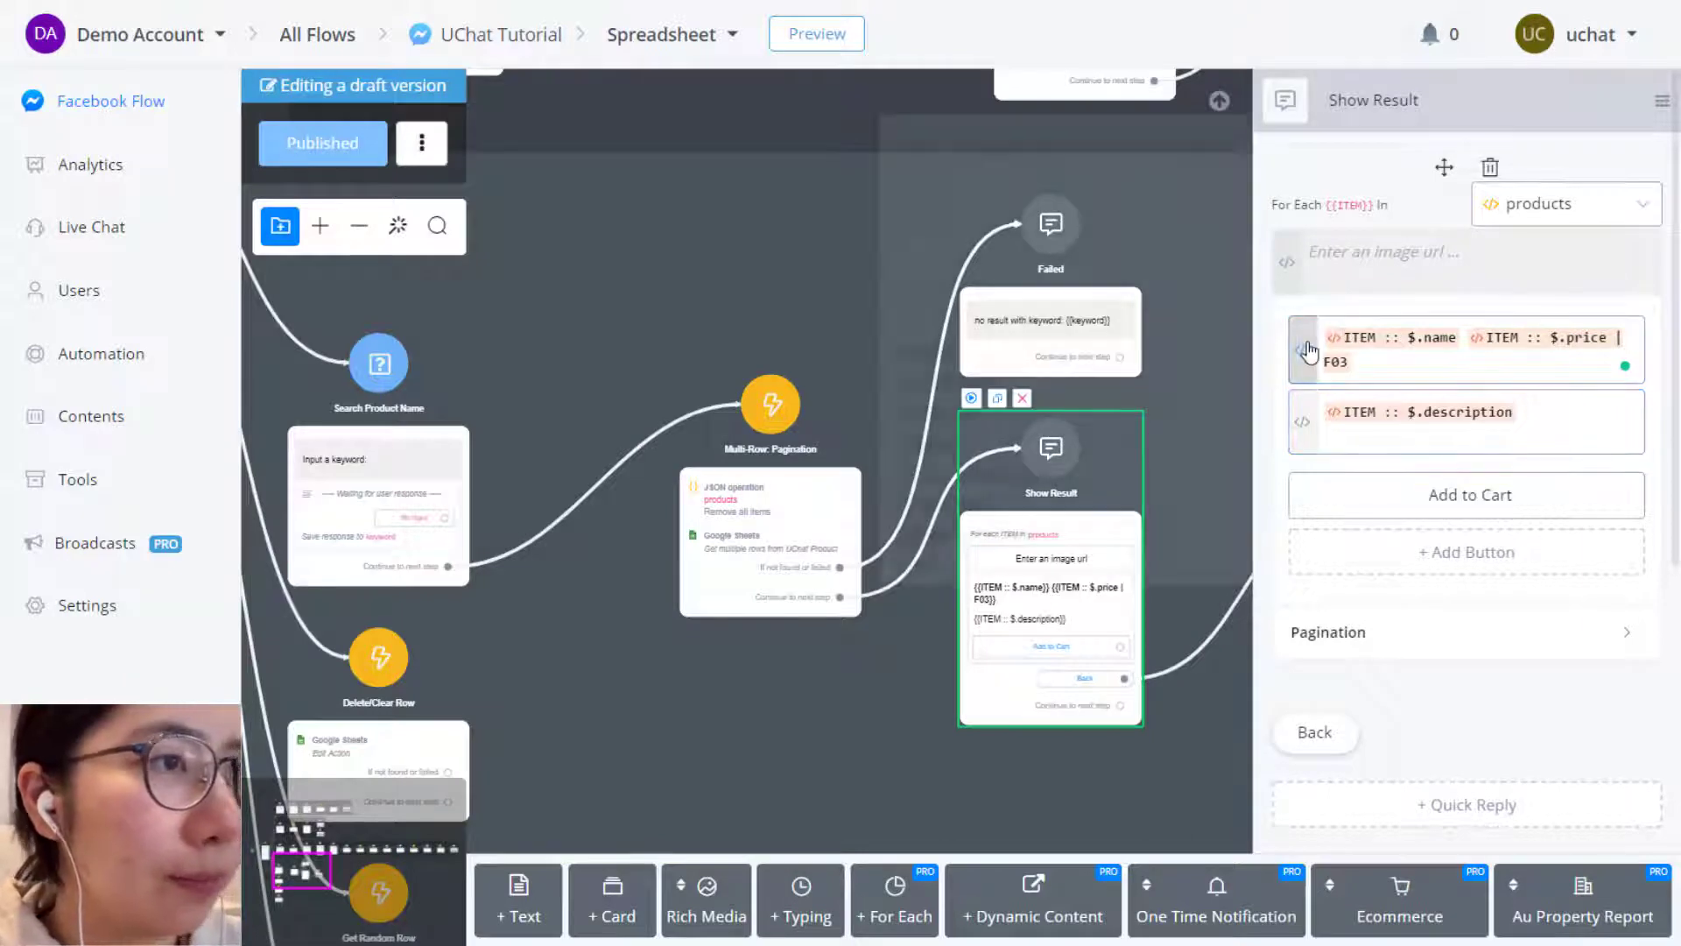
{"action": "left_click", "coordinate": [915, 287]}
{"action": "left_click", "coordinate": [587, 293]}
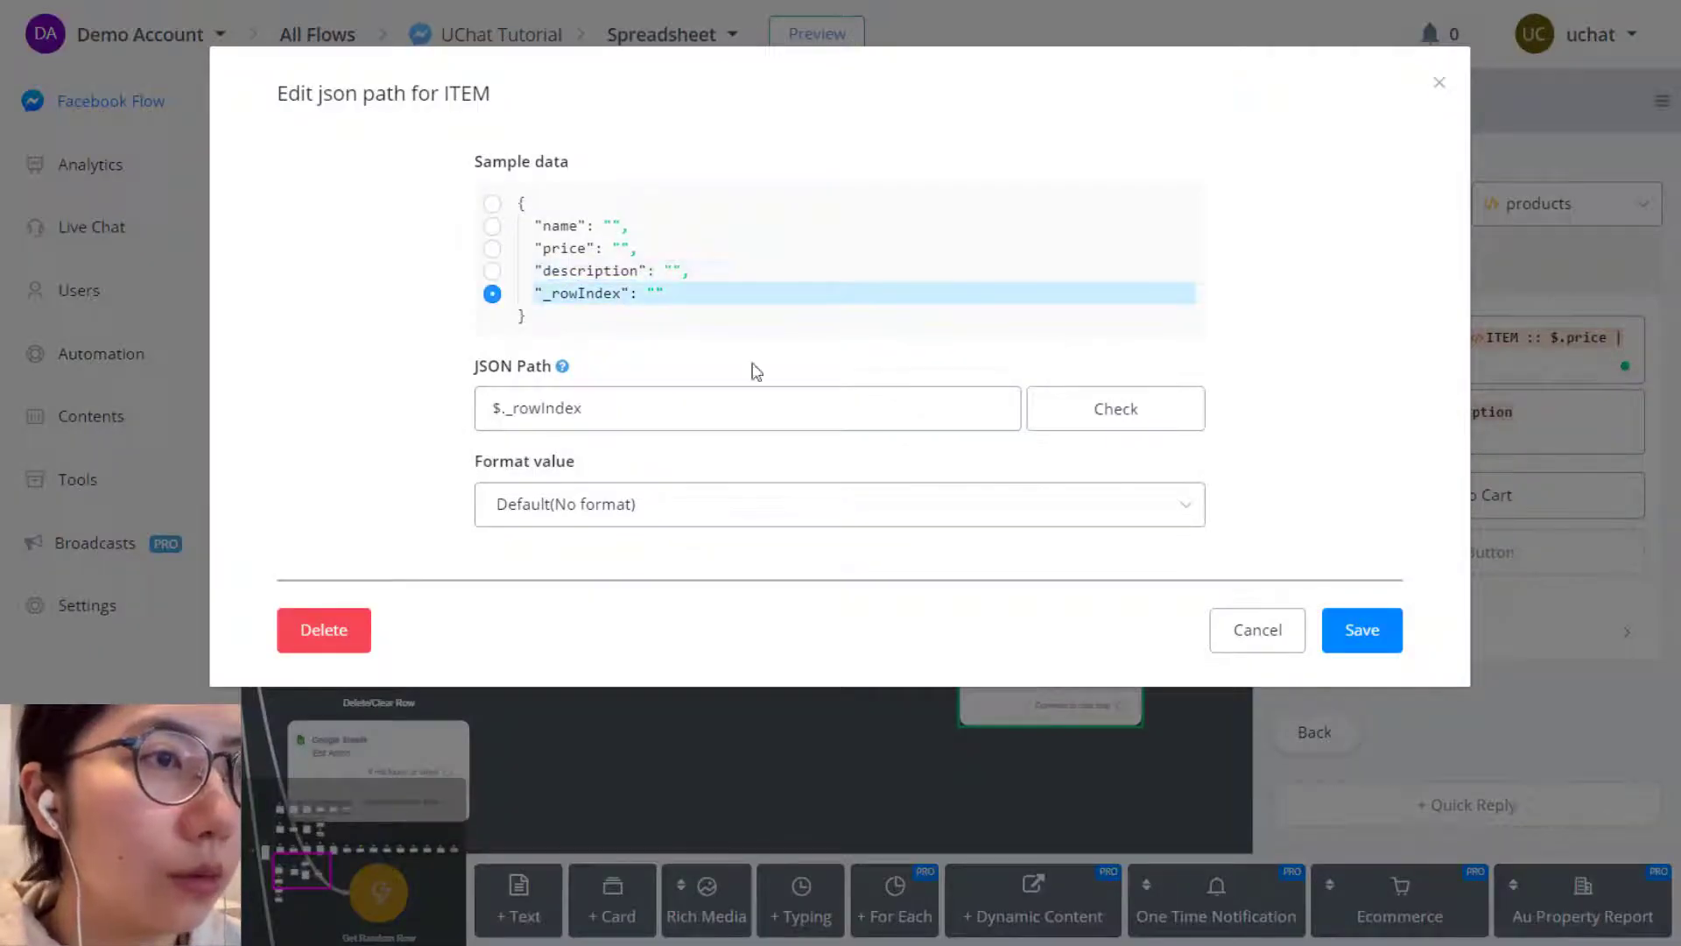
{"action": "left_click", "coordinate": [1339, 635]}
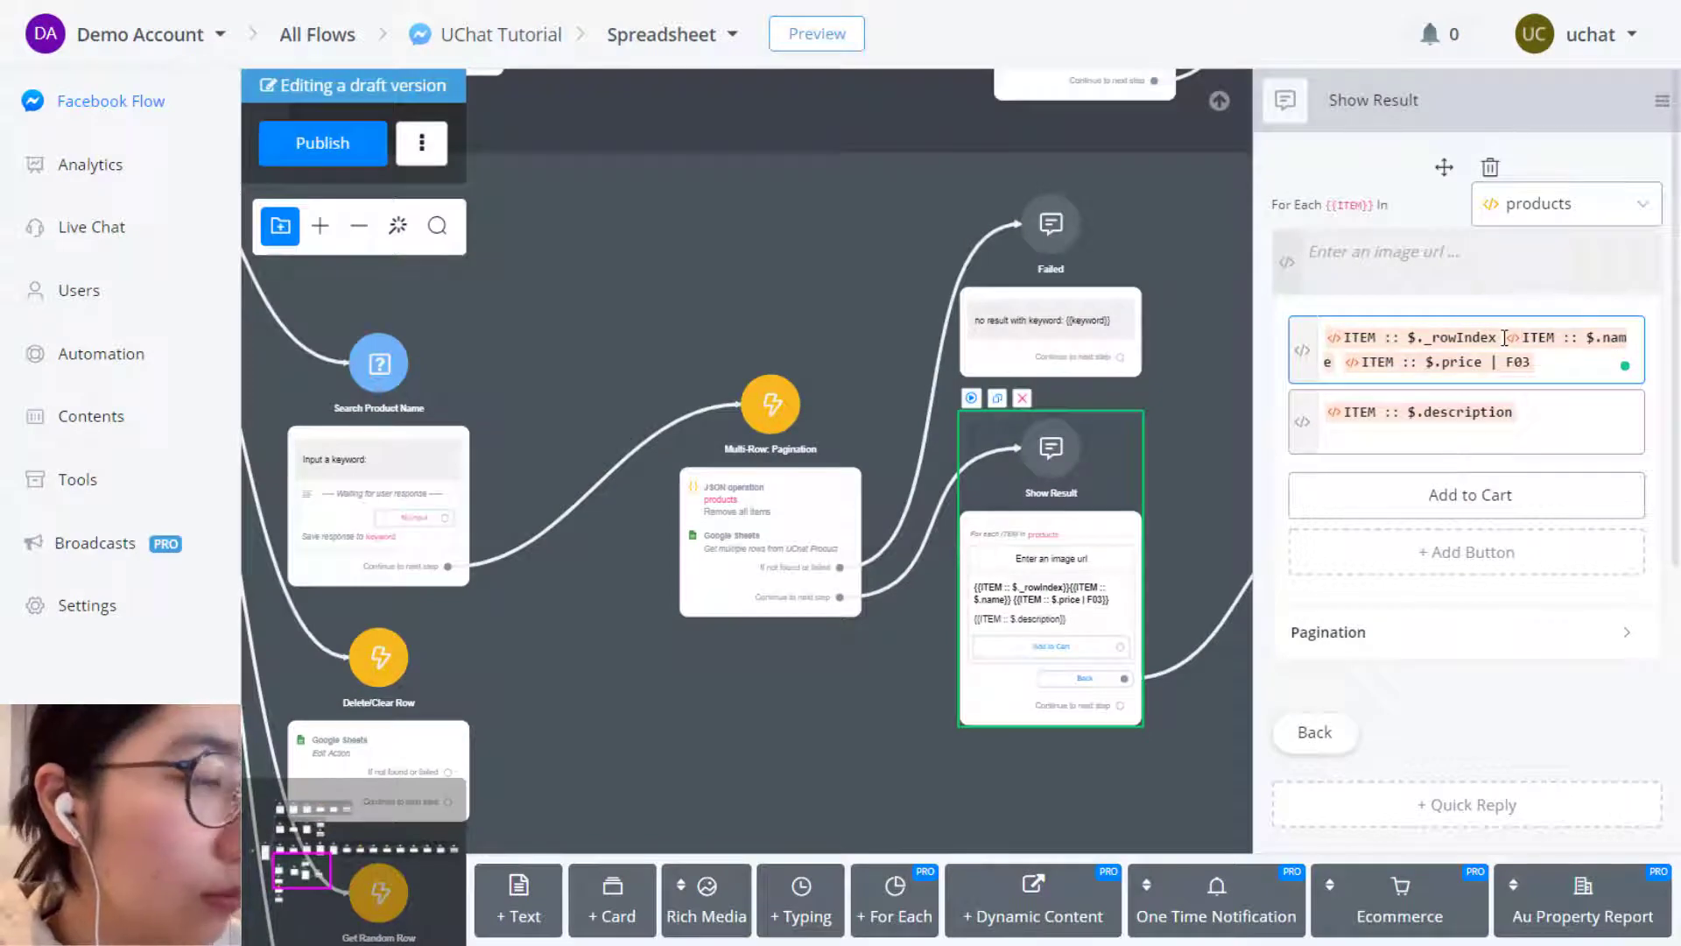
{"action": "type", "text": ":"}
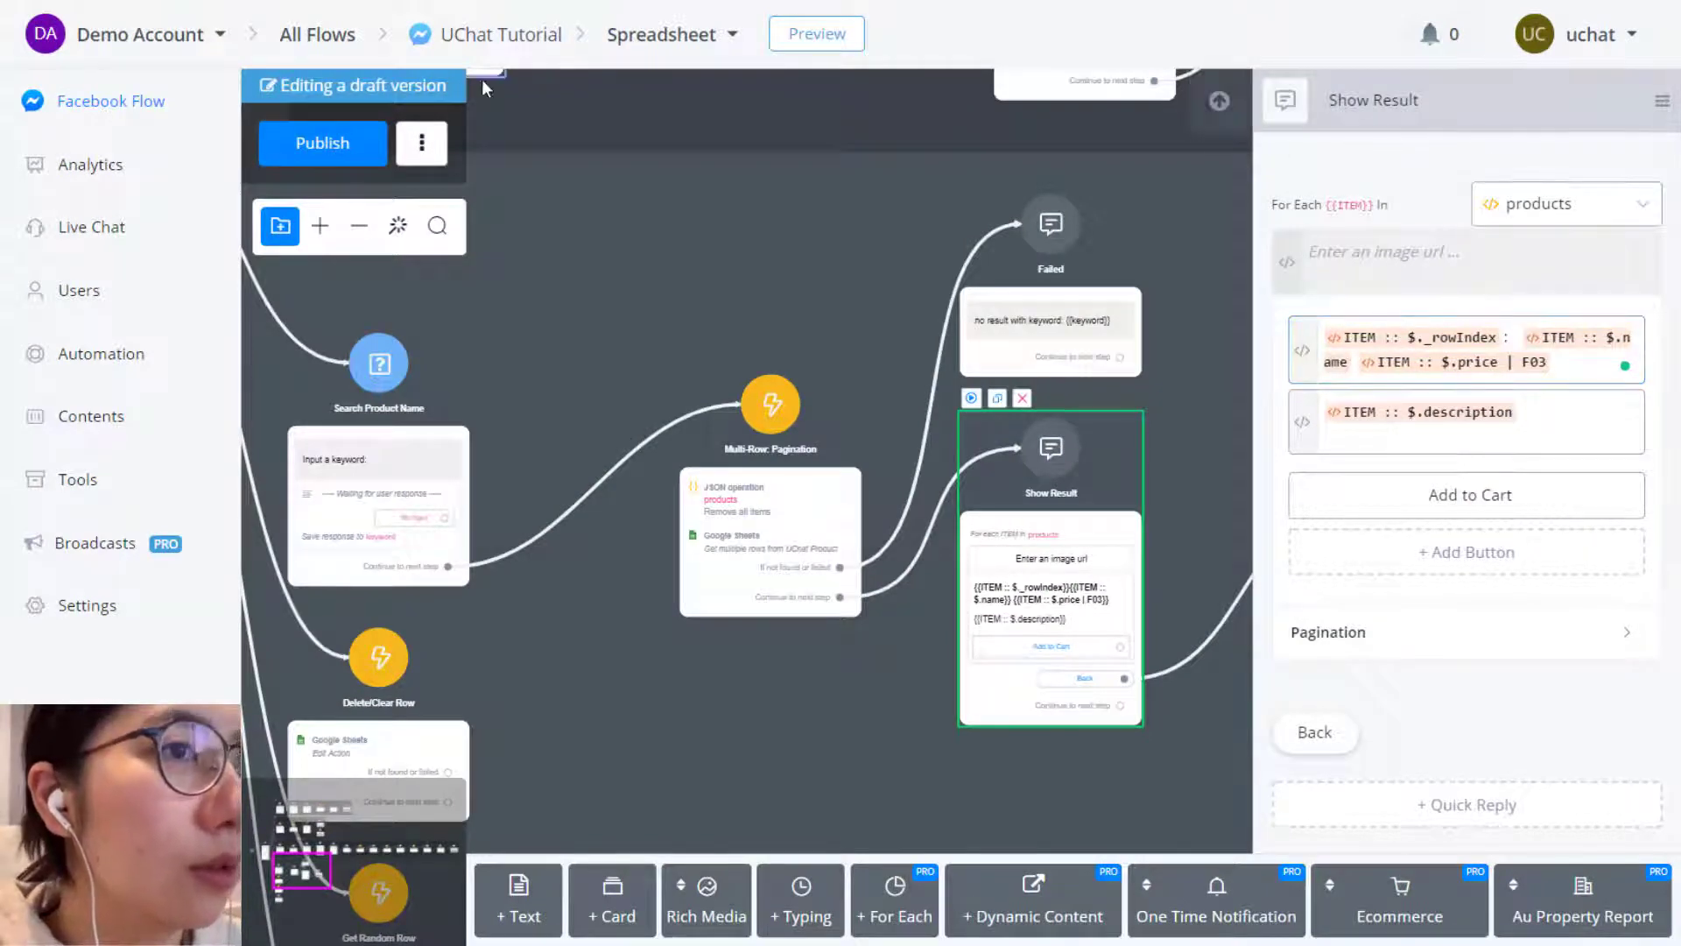
{"action": "left_click", "coordinate": [341, 142]}
{"action": "left_click", "coordinate": [759, 412]}
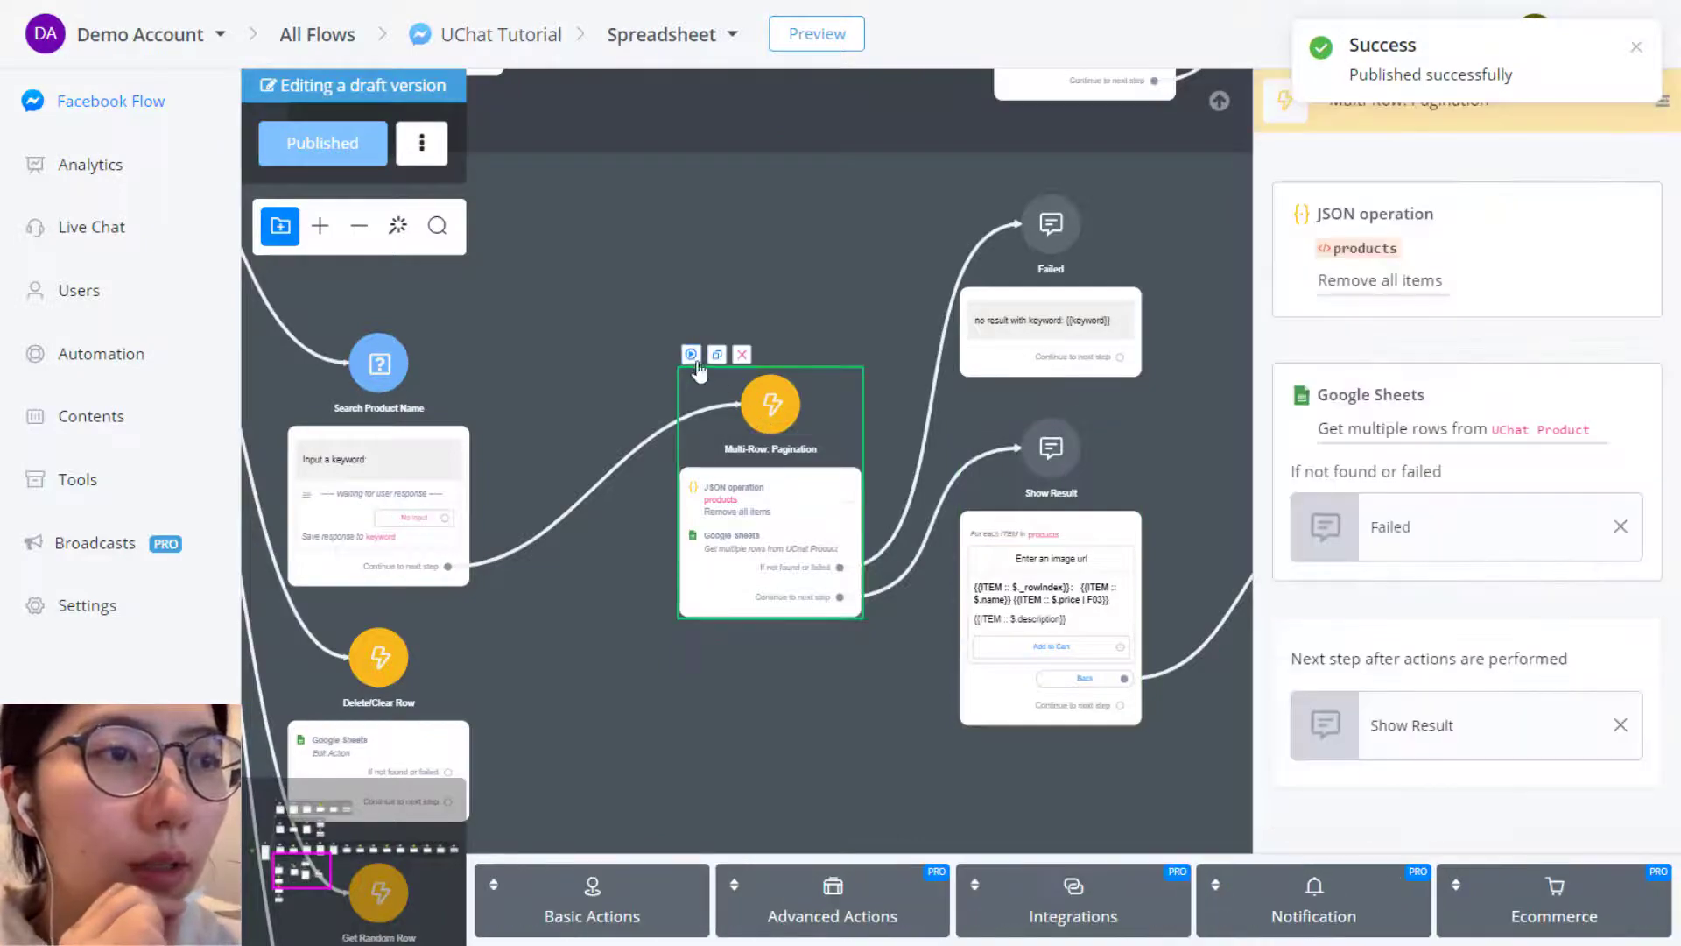
Preview the pagination step in Messenger and browse the cards from '2: burger $12' to '11: burger $12'
{"action": "left_click", "coordinate": [693, 357]}
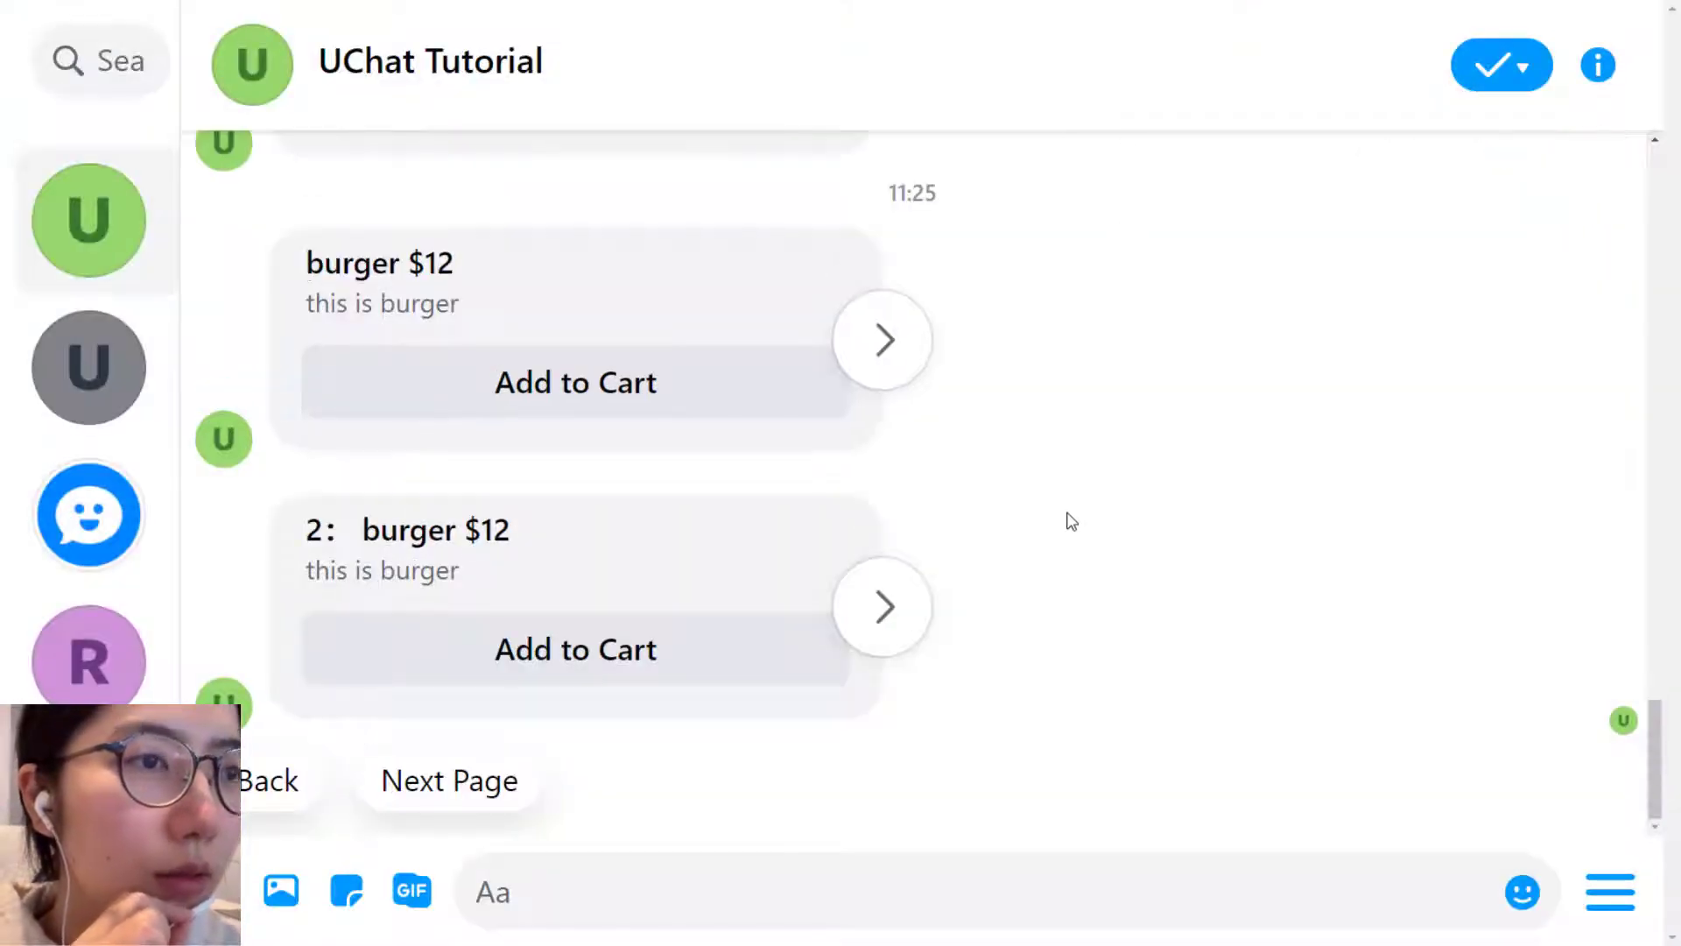
{"action": "double_click", "coordinate": [314, 529]}
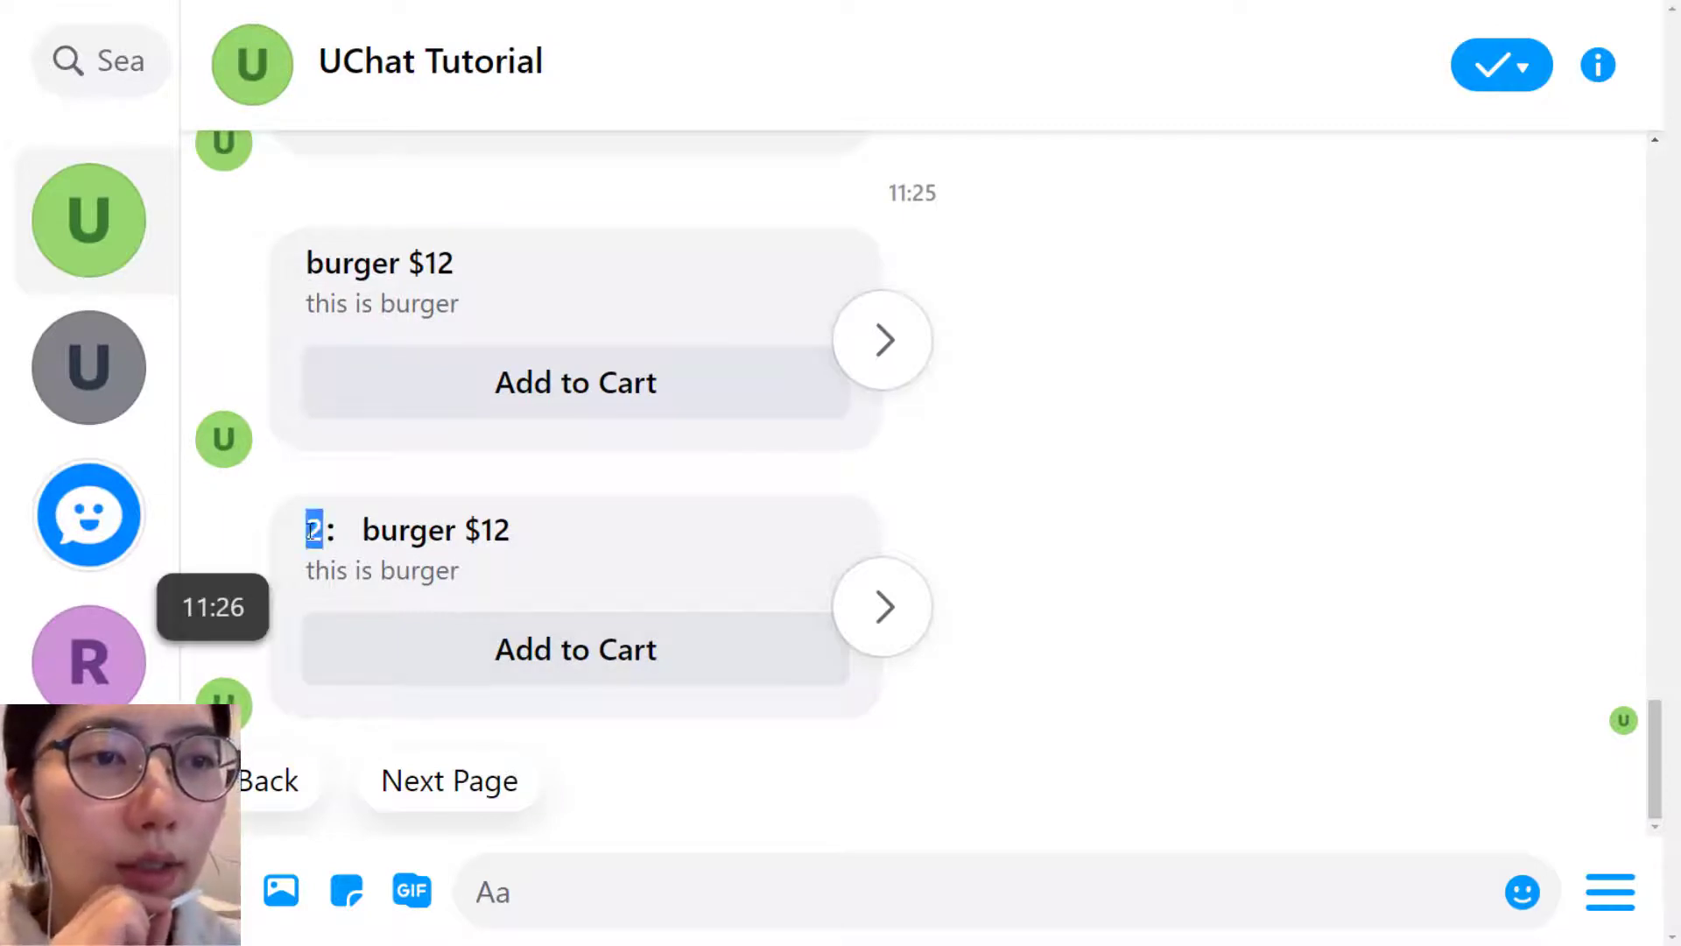
{"action": "left_click", "coordinate": [885, 607]}
{"action": "left_click", "coordinate": [896, 615]}
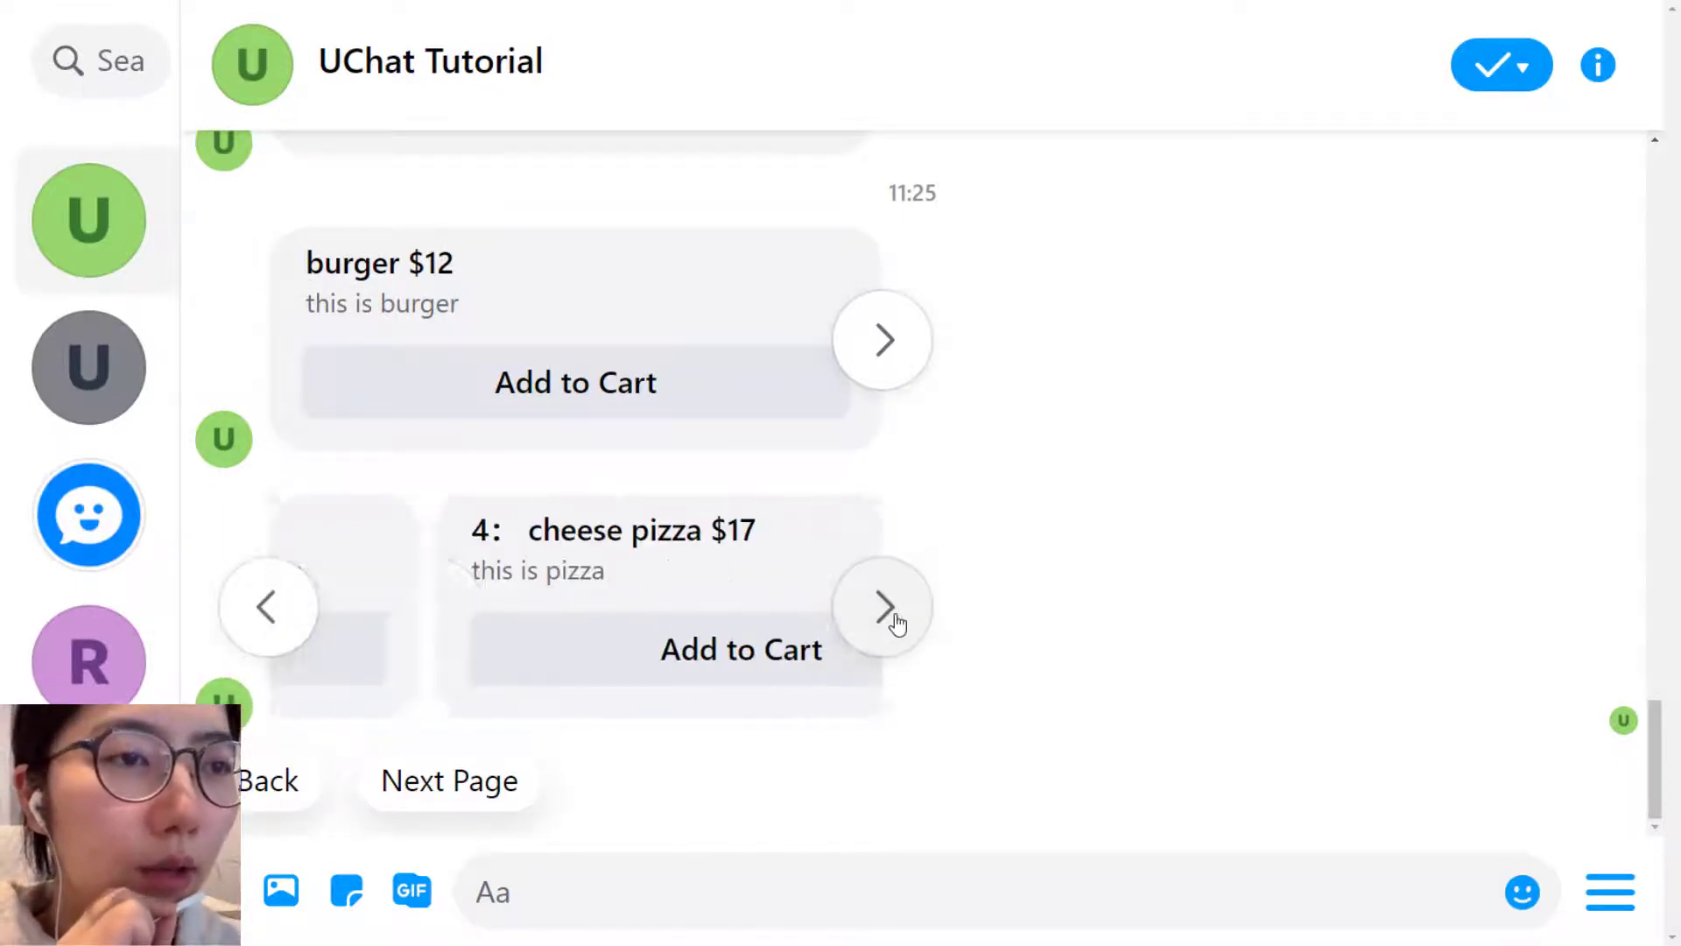
{"action": "left_click", "coordinate": [895, 615]}
{"action": "left_click", "coordinate": [896, 615]}
{"action": "left_click", "coordinate": [896, 615]}
{"action": "left_click", "coordinate": [896, 617]}
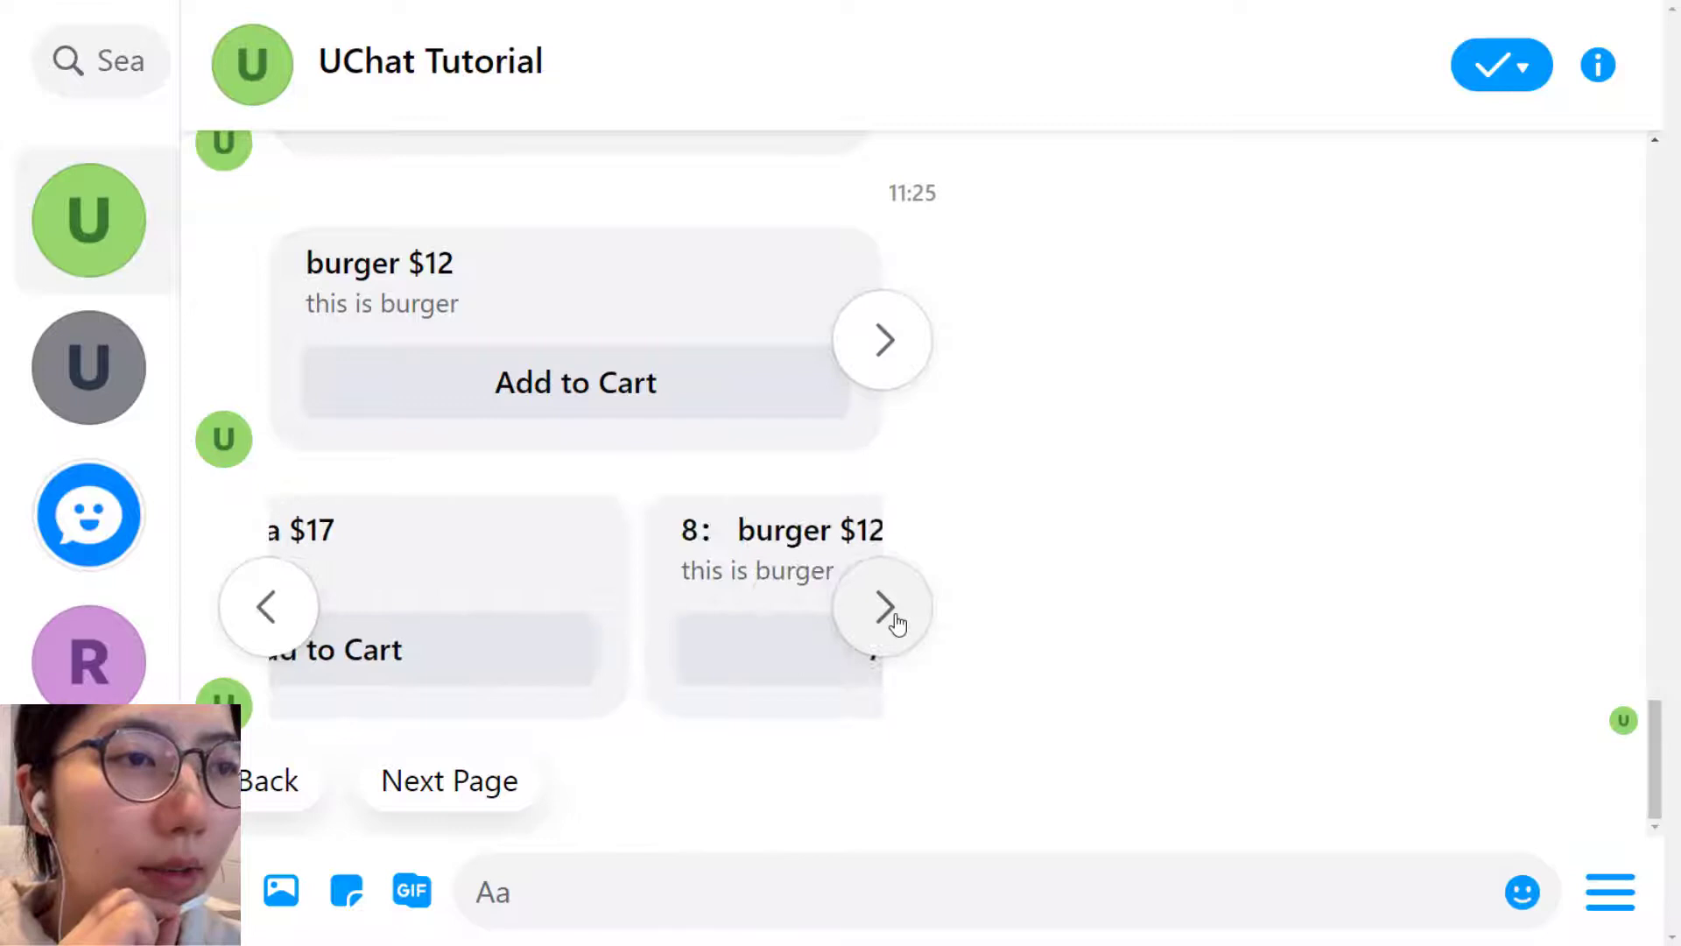
{"action": "left_click", "coordinate": [896, 618]}
{"action": "left_click", "coordinate": [896, 618]}
{"action": "left_click", "coordinate": [896, 619]}
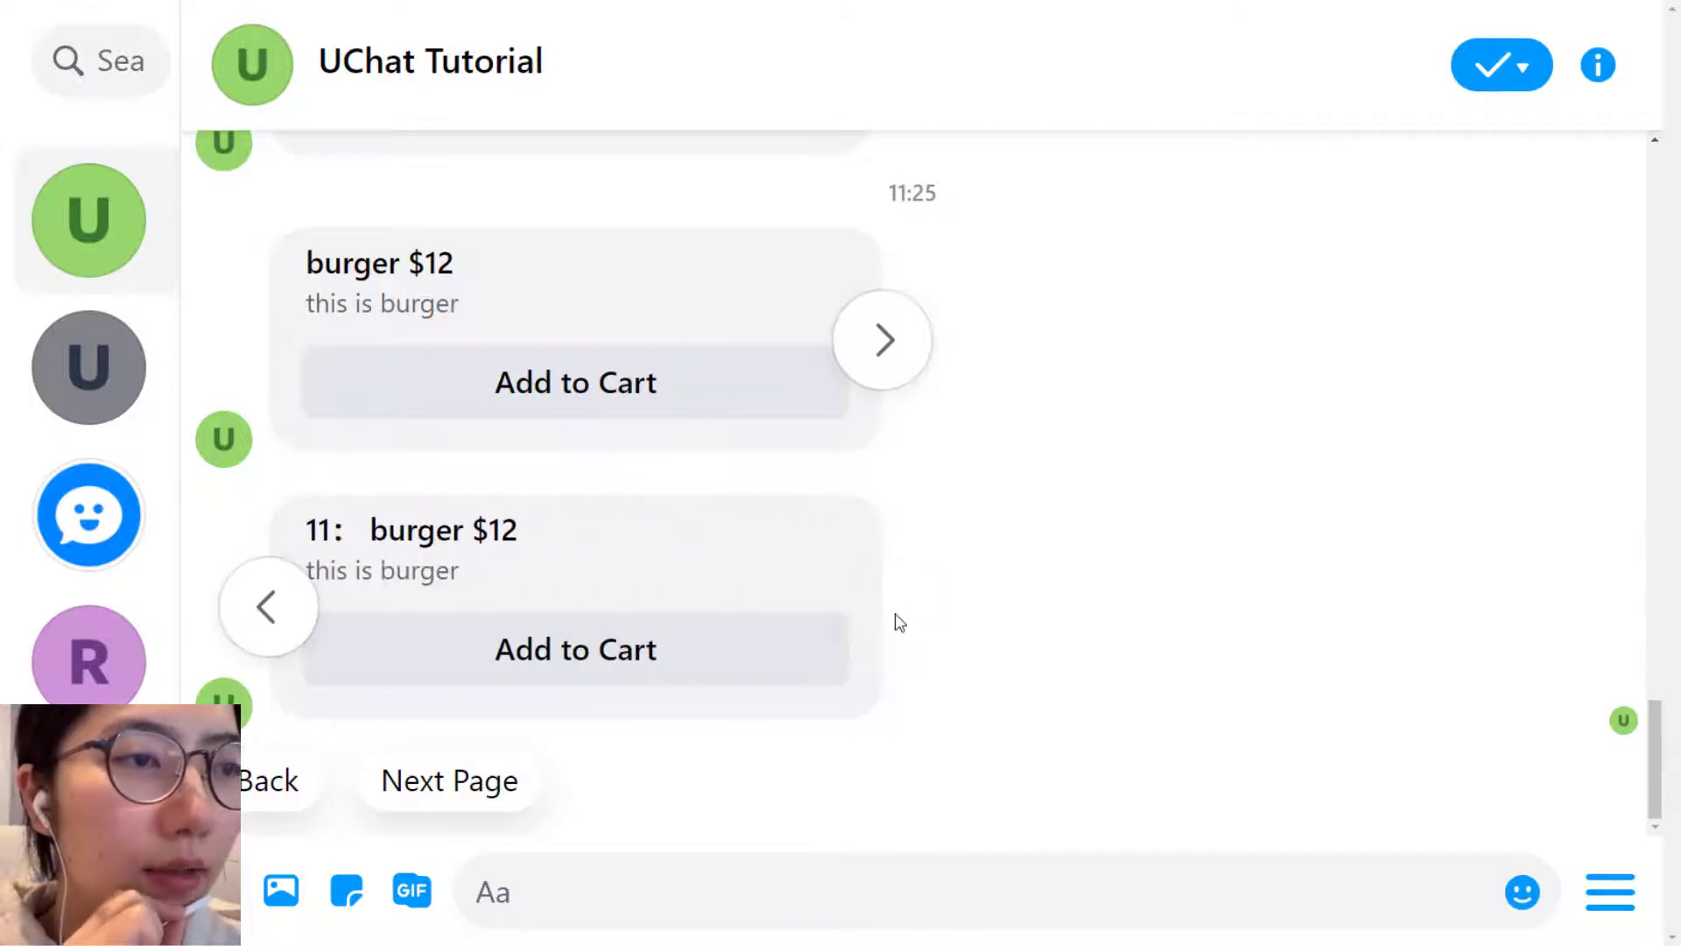
{"action": "left_click_drag", "start_coordinate": [569, 652], "coordinate": [439, 806]}
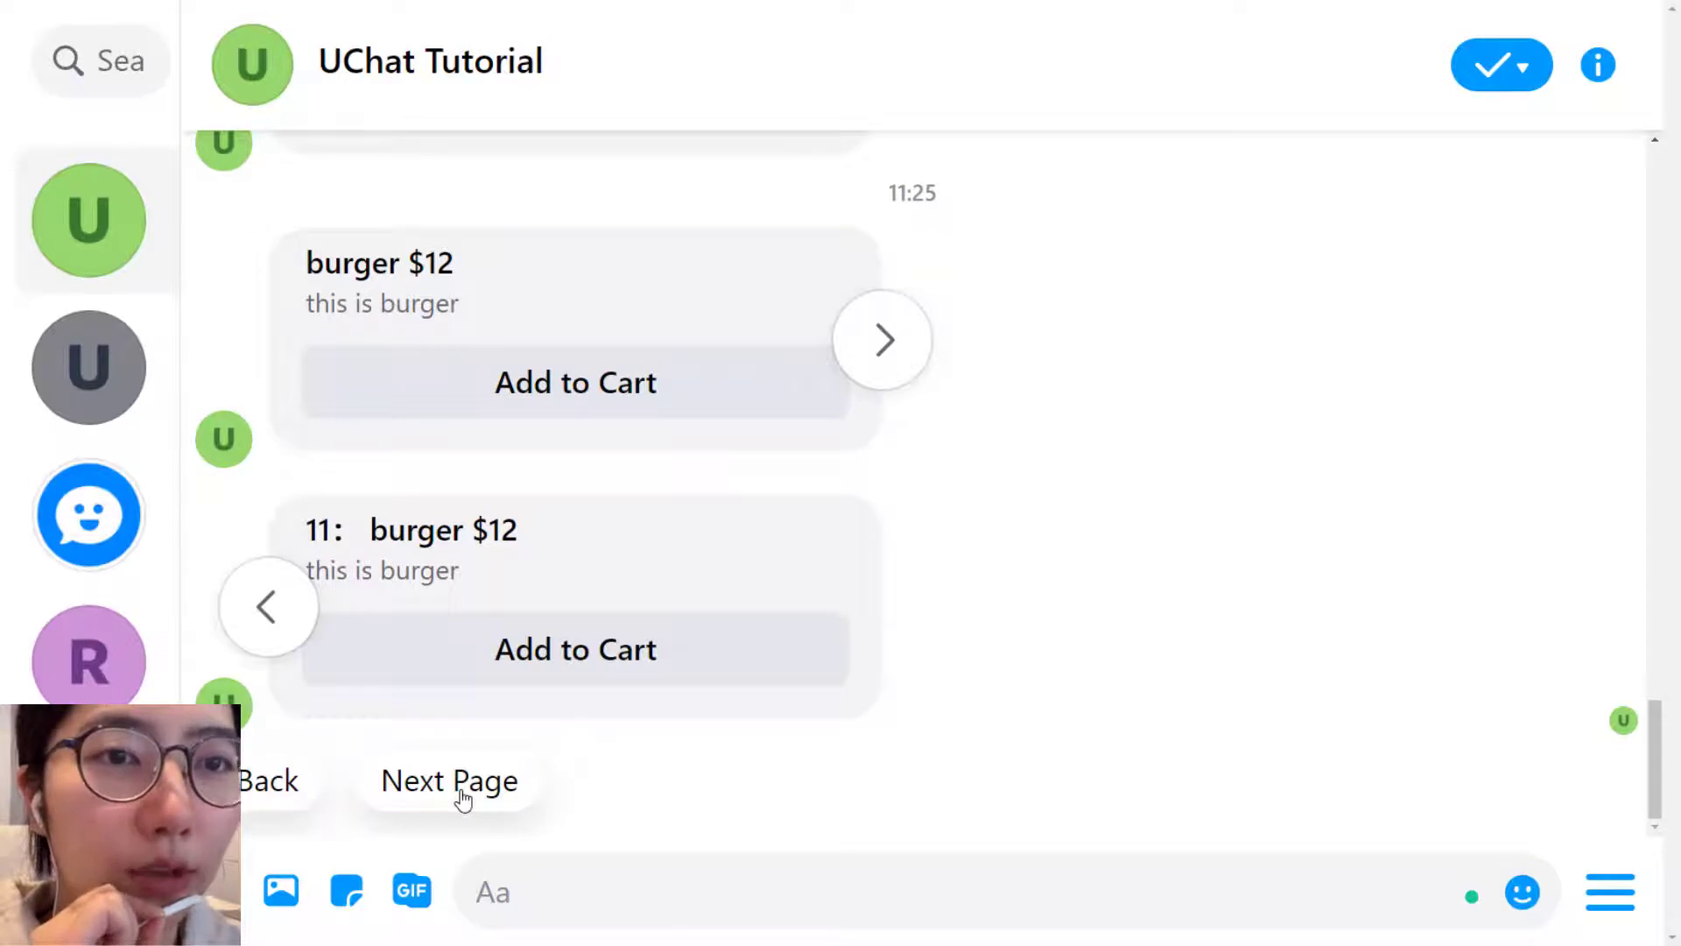
Load the next page and browse its cards up to '21: pizza $15'
{"action": "left_click", "coordinate": [463, 797]}
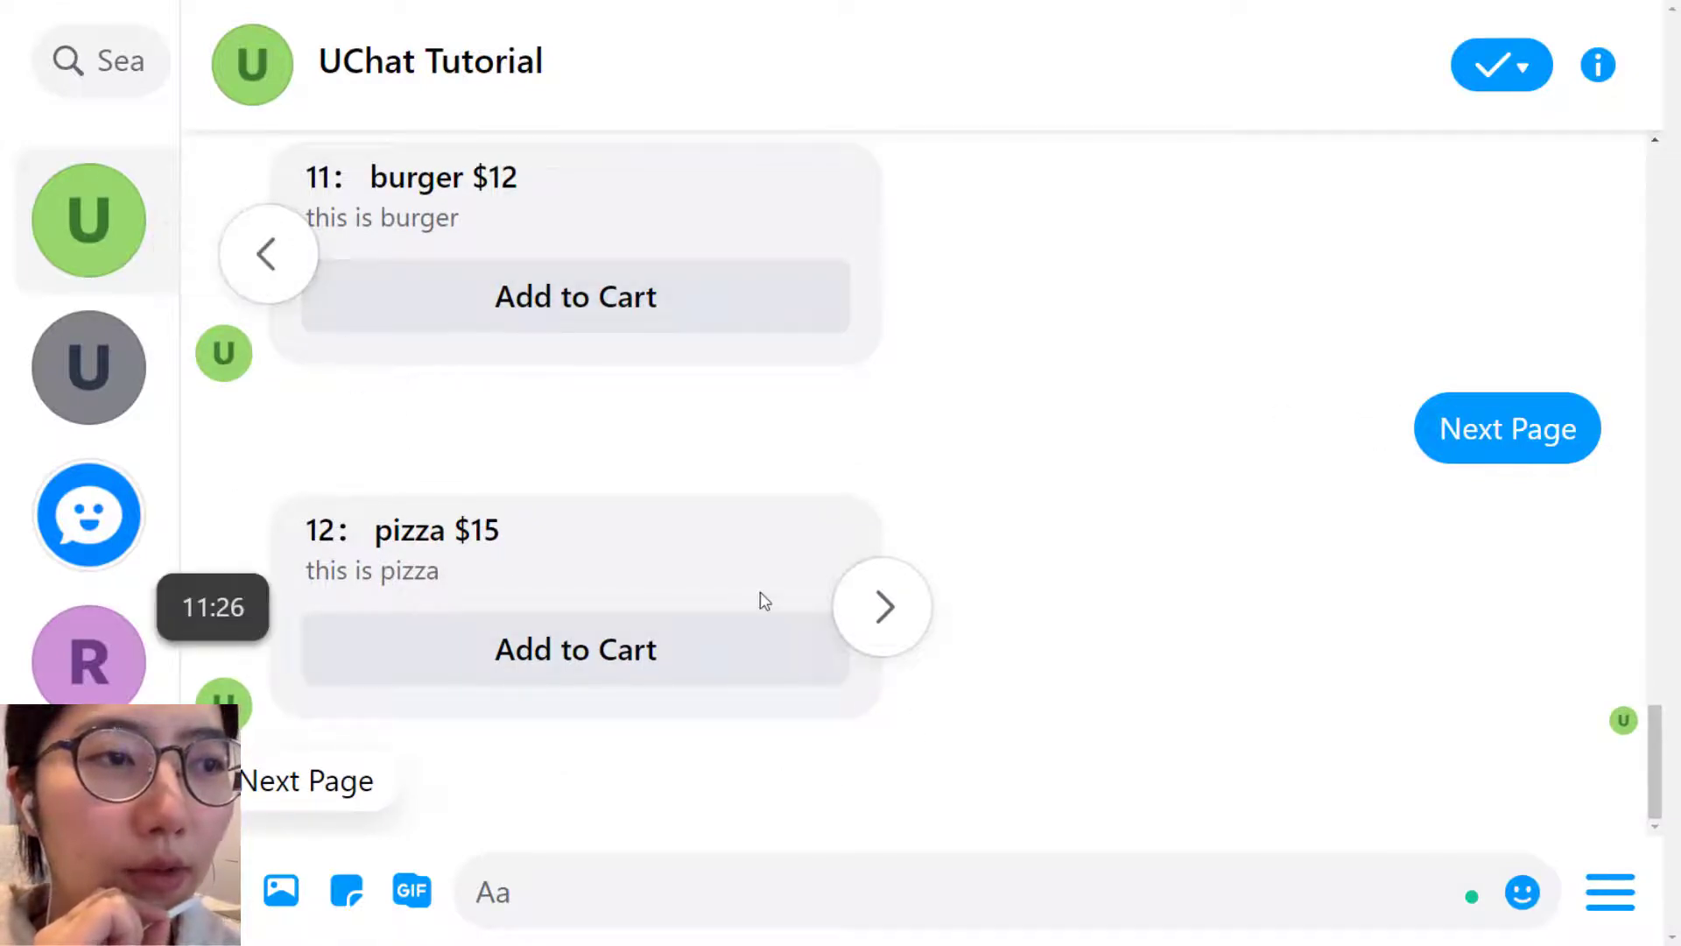
{"action": "left_click", "coordinate": [882, 617]}
{"action": "left_click", "coordinate": [882, 618]}
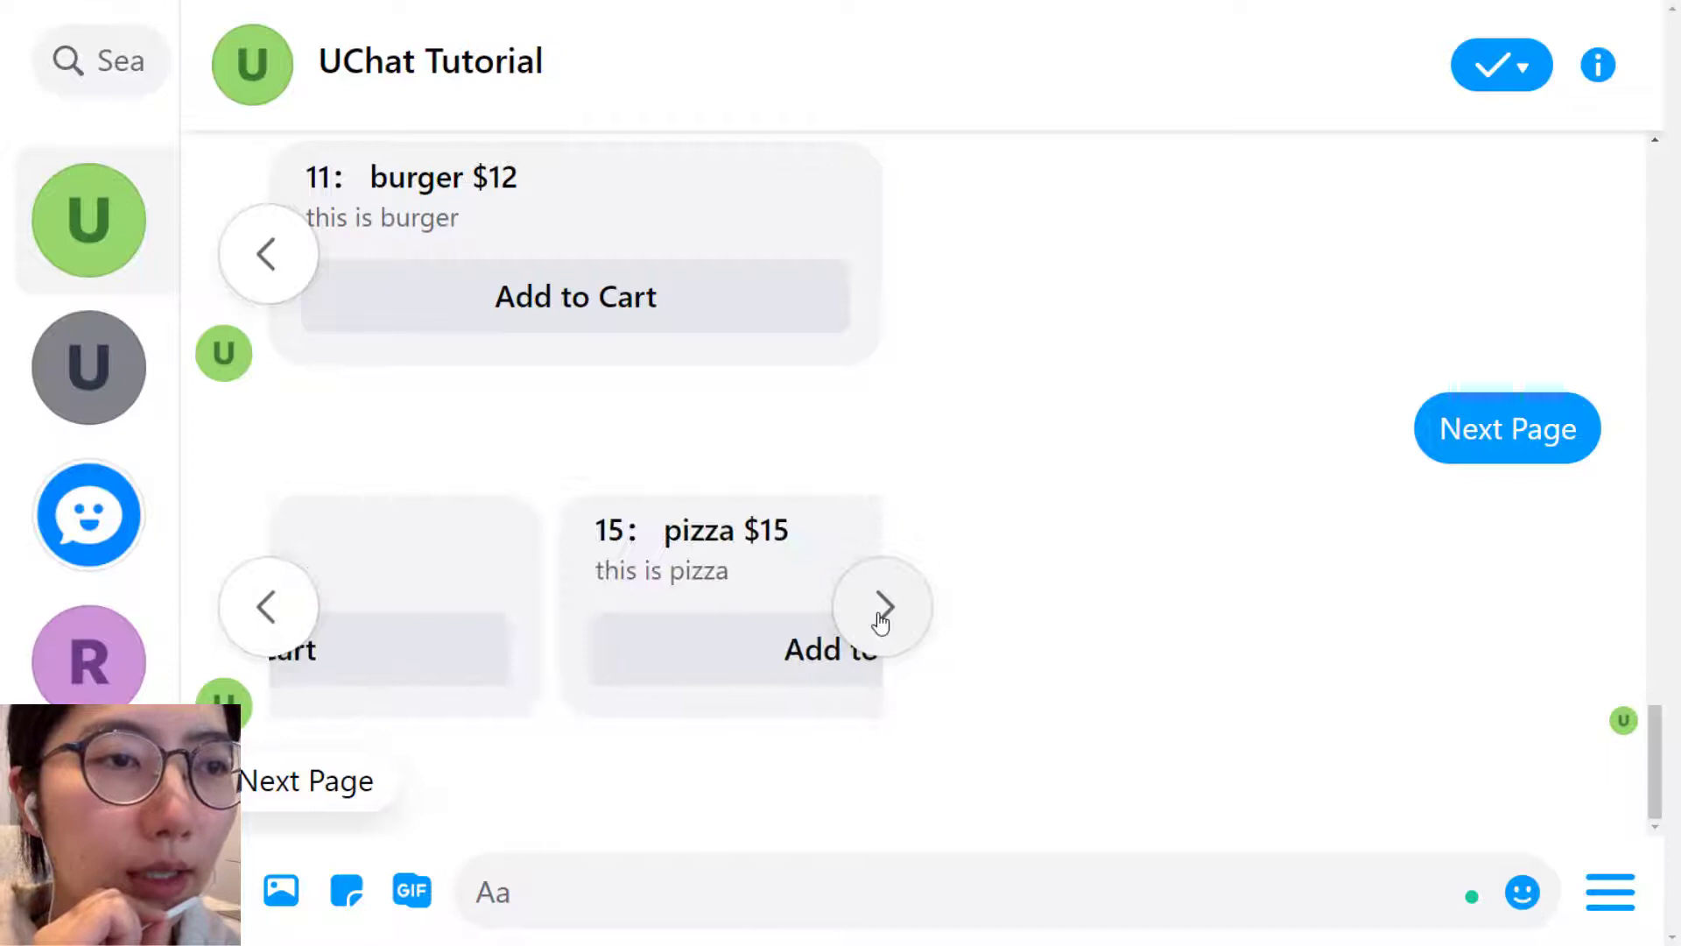
{"action": "left_click", "coordinate": [882, 620]}
{"action": "left_click", "coordinate": [882, 620]}
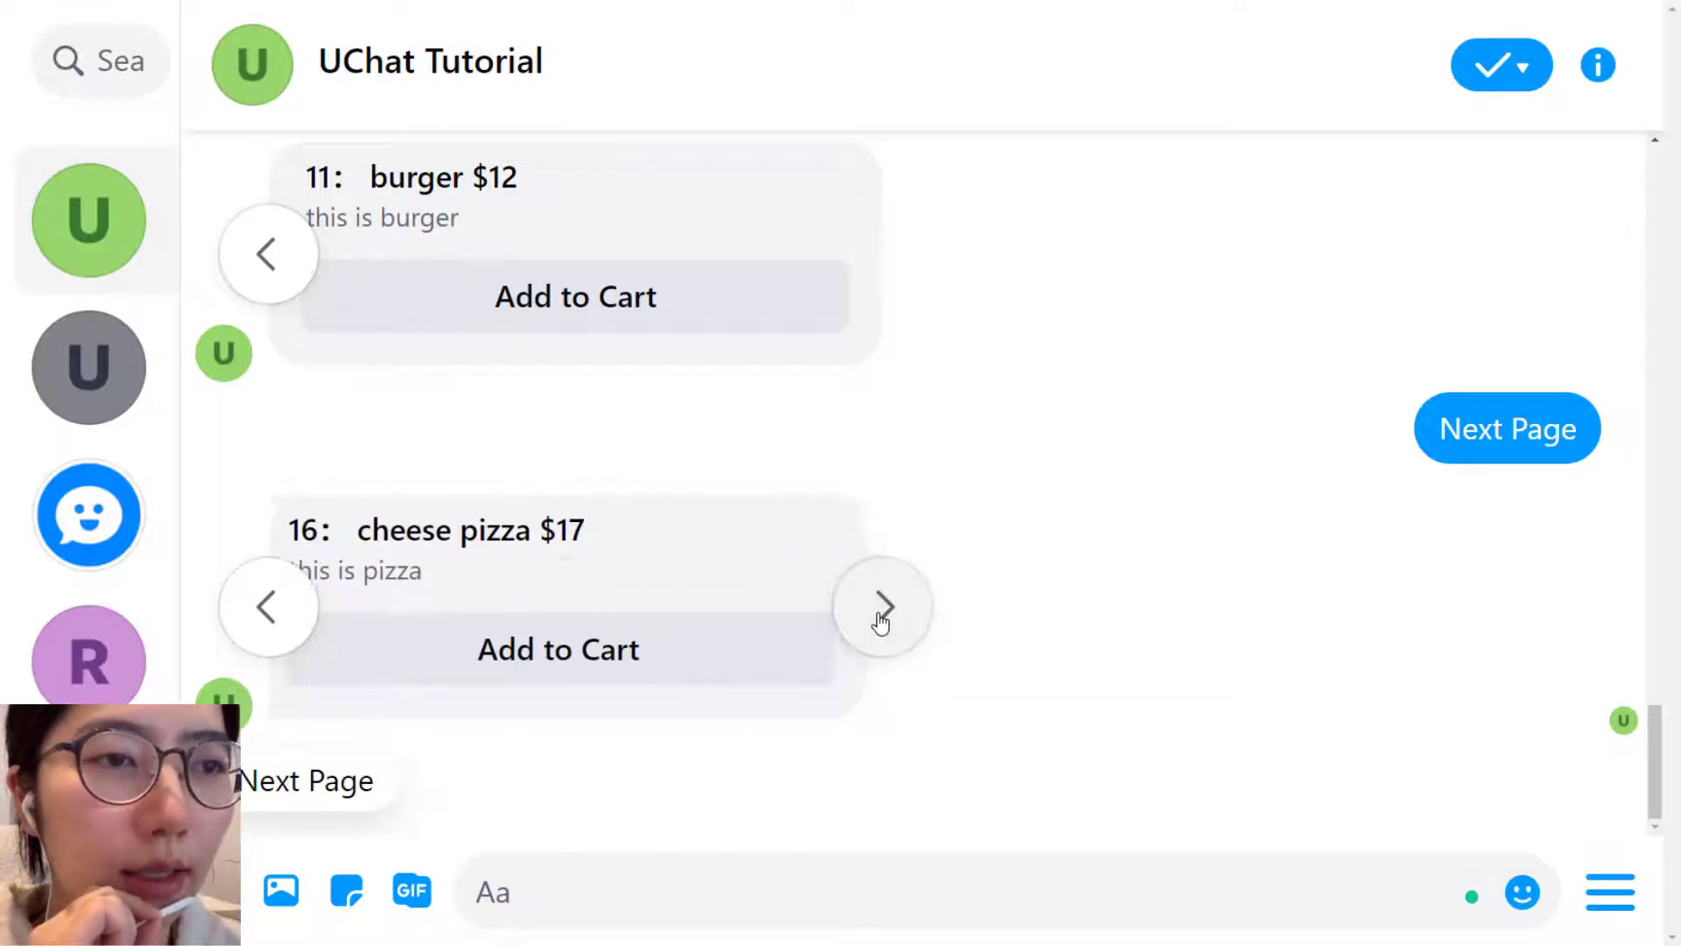
{"action": "left_click", "coordinate": [882, 620]}
{"action": "left_click", "coordinate": [881, 620]}
{"action": "left_click", "coordinate": [882, 613]}
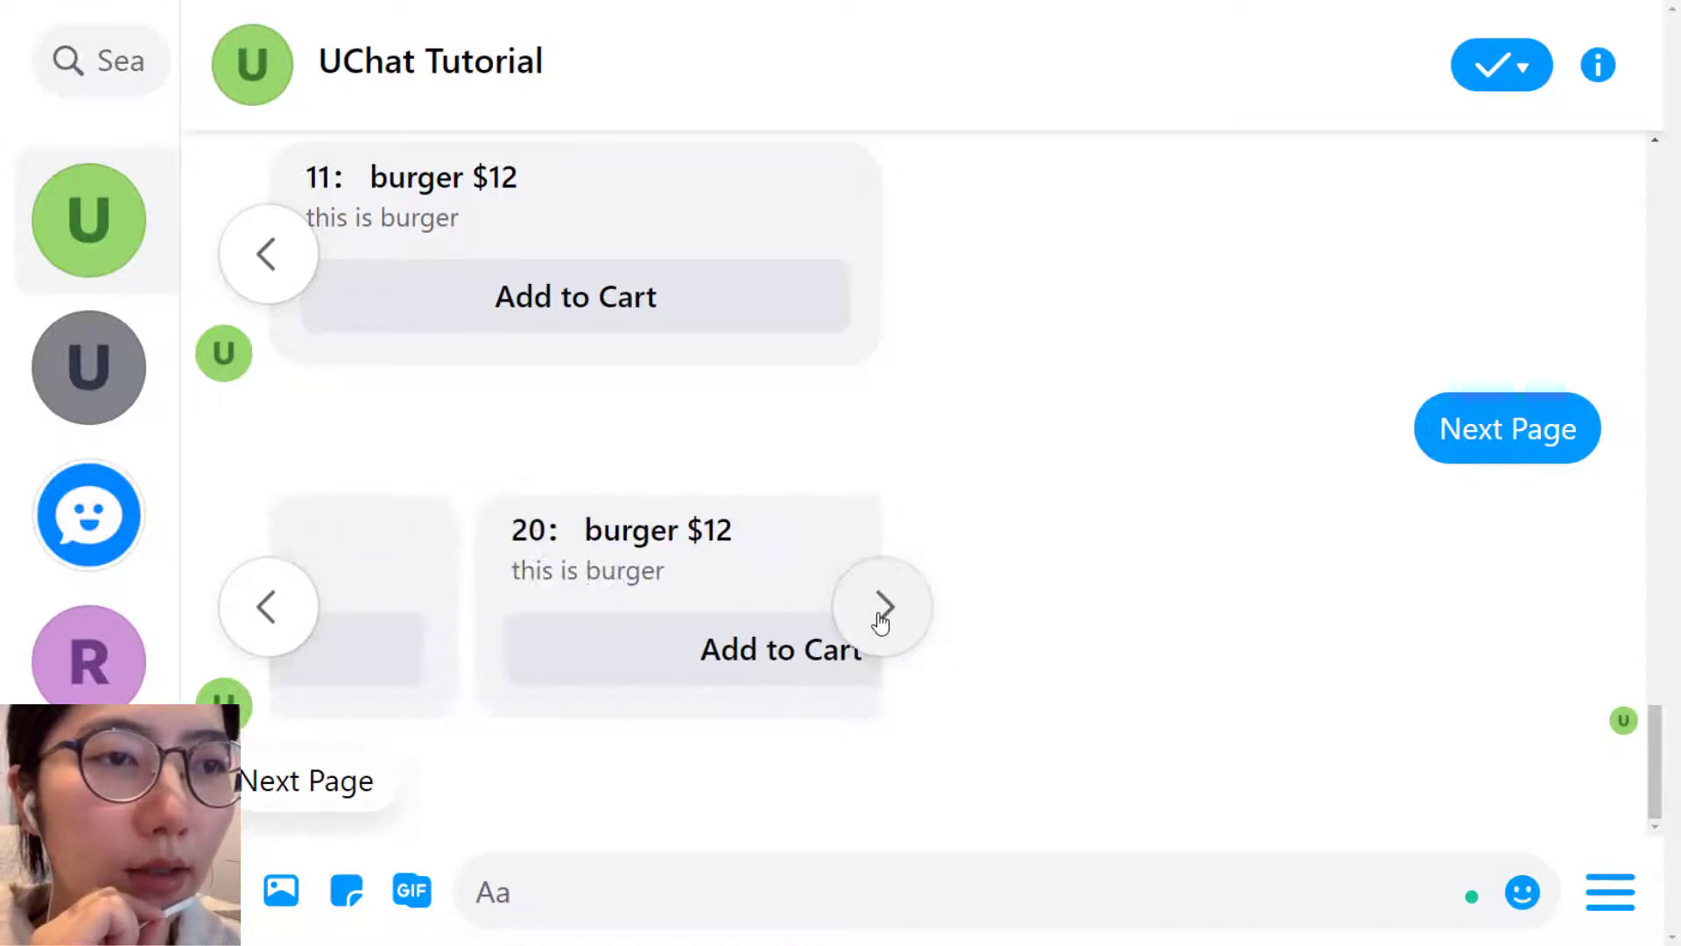
{"action": "left_click", "coordinate": [880, 617]}
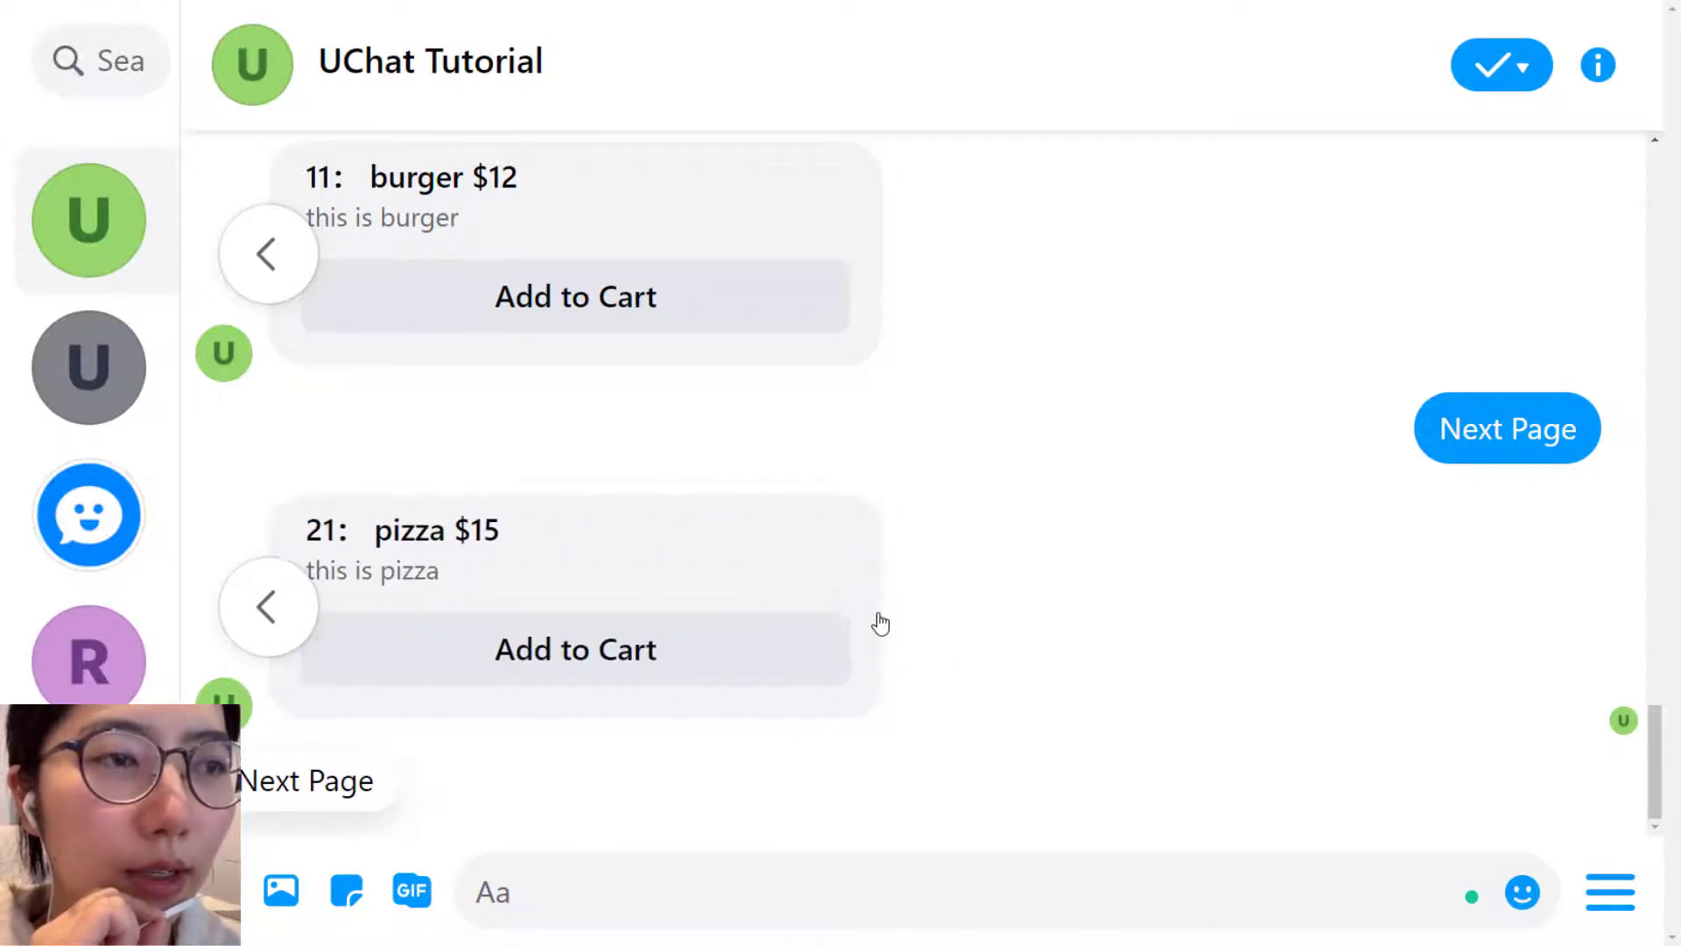
Load another page and browse its cards through to '28: cheese pizza $17'
{"action": "left_click", "coordinate": [298, 792]}
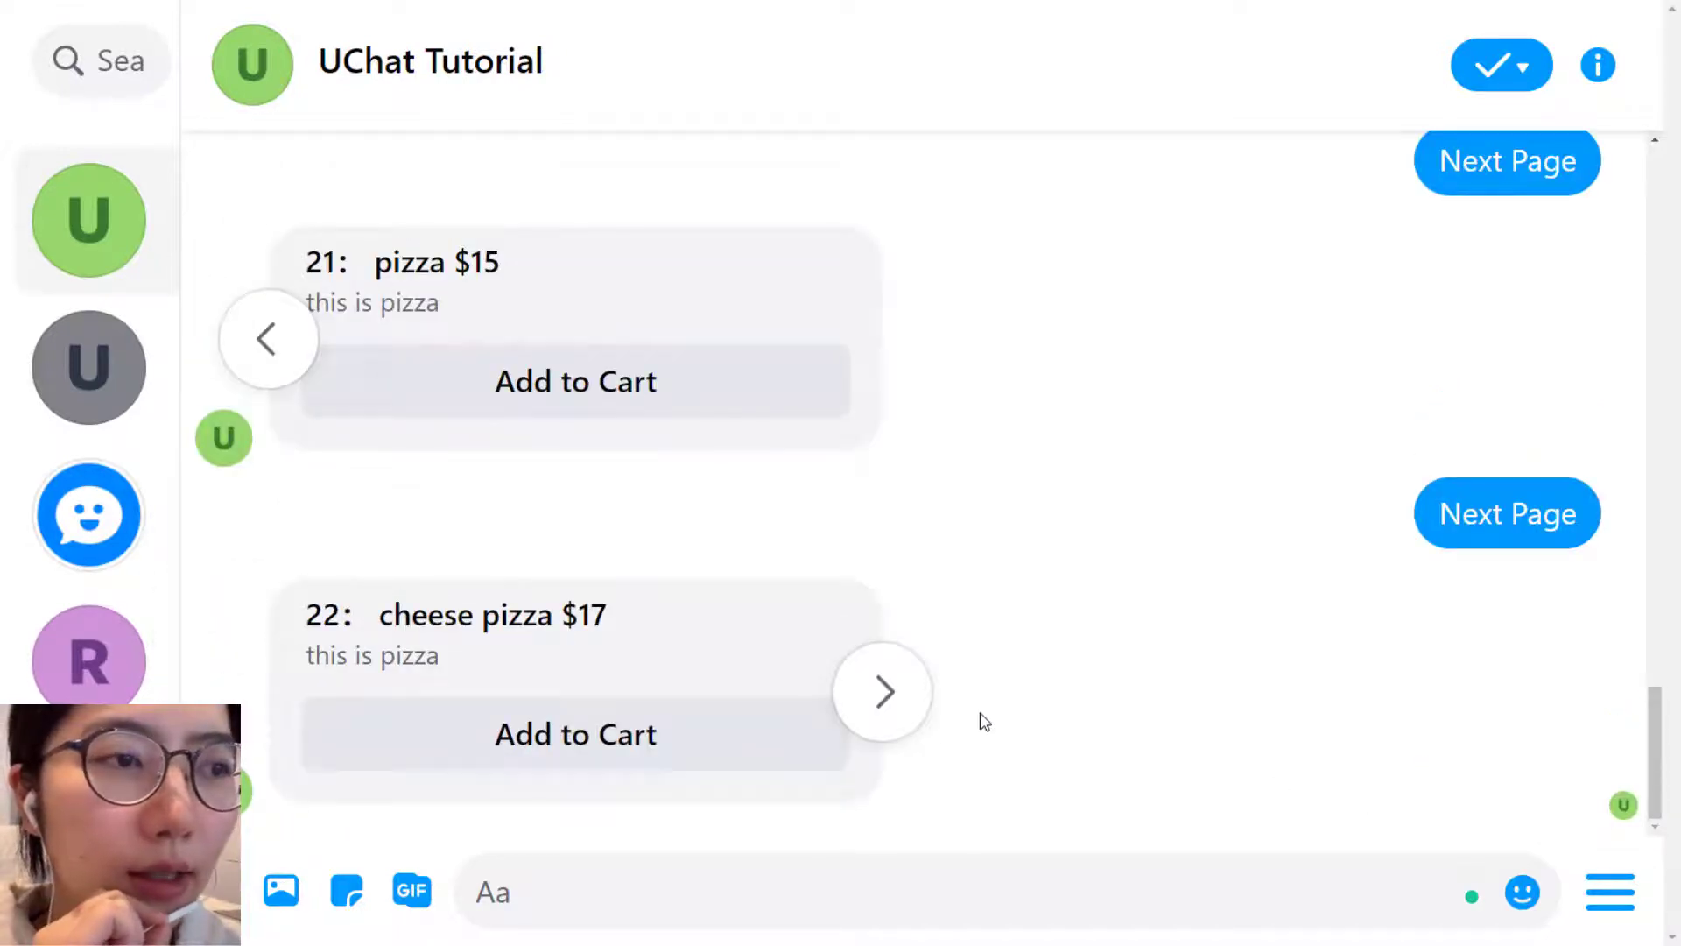
{"action": "left_click", "coordinate": [876, 695]}
{"action": "left_click", "coordinate": [877, 697]}
{"action": "left_click", "coordinate": [878, 695]}
{"action": "left_click", "coordinate": [878, 695]}
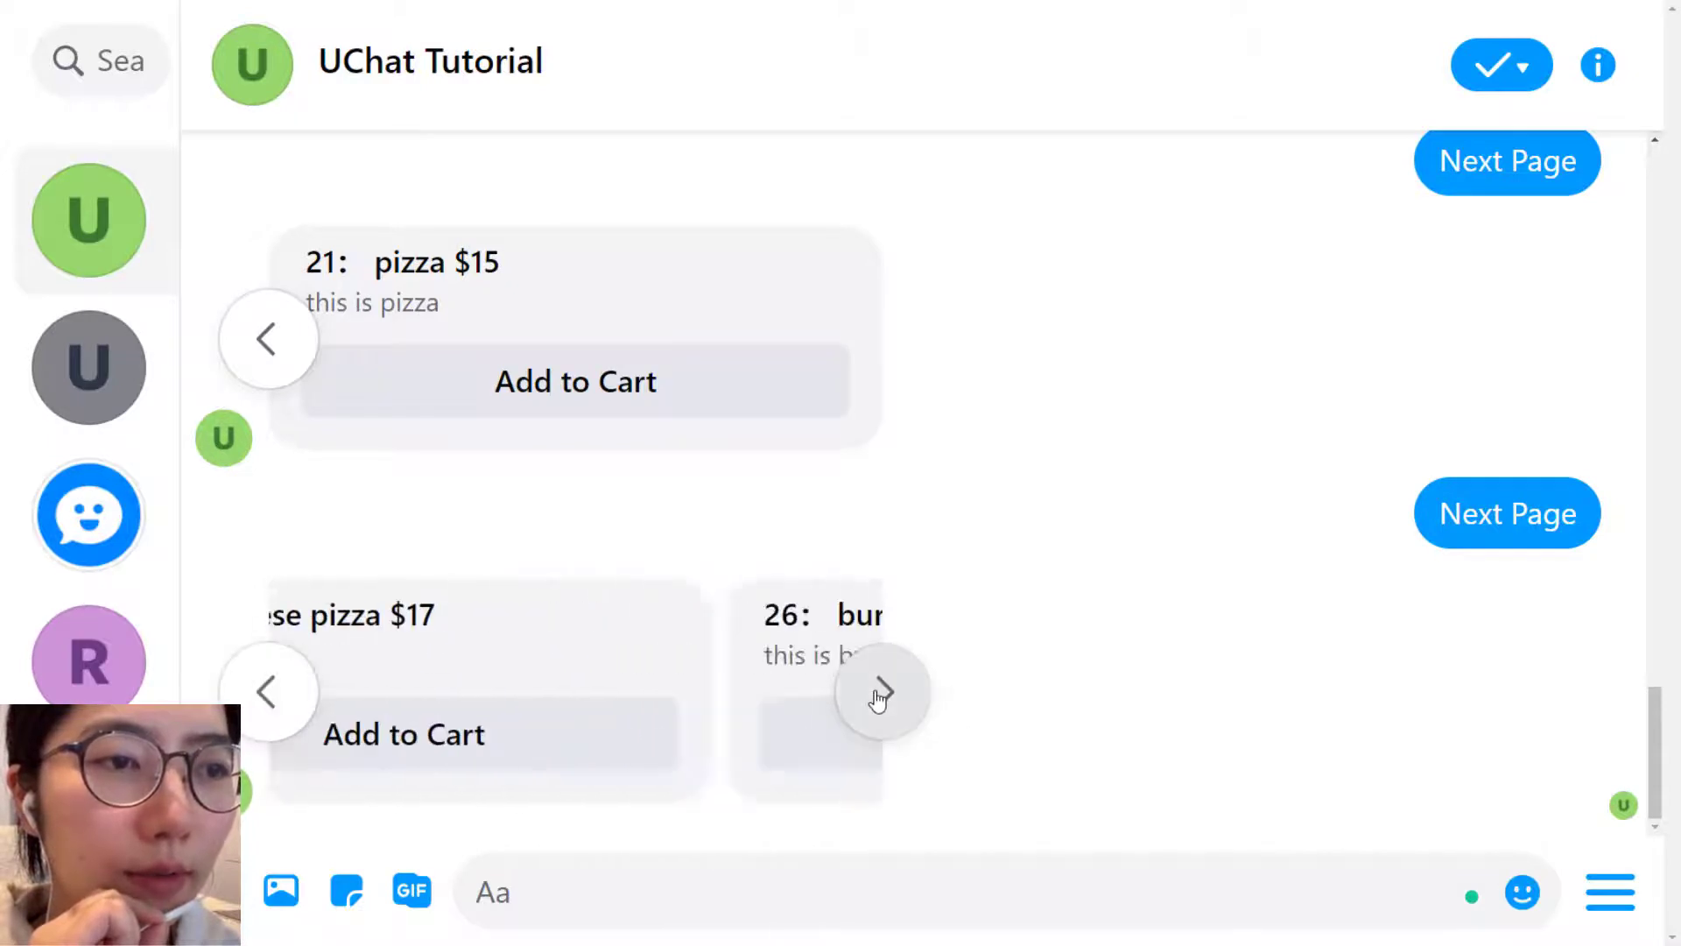
{"action": "left_click", "coordinate": [879, 691]}
{"action": "left_click", "coordinate": [878, 691]}
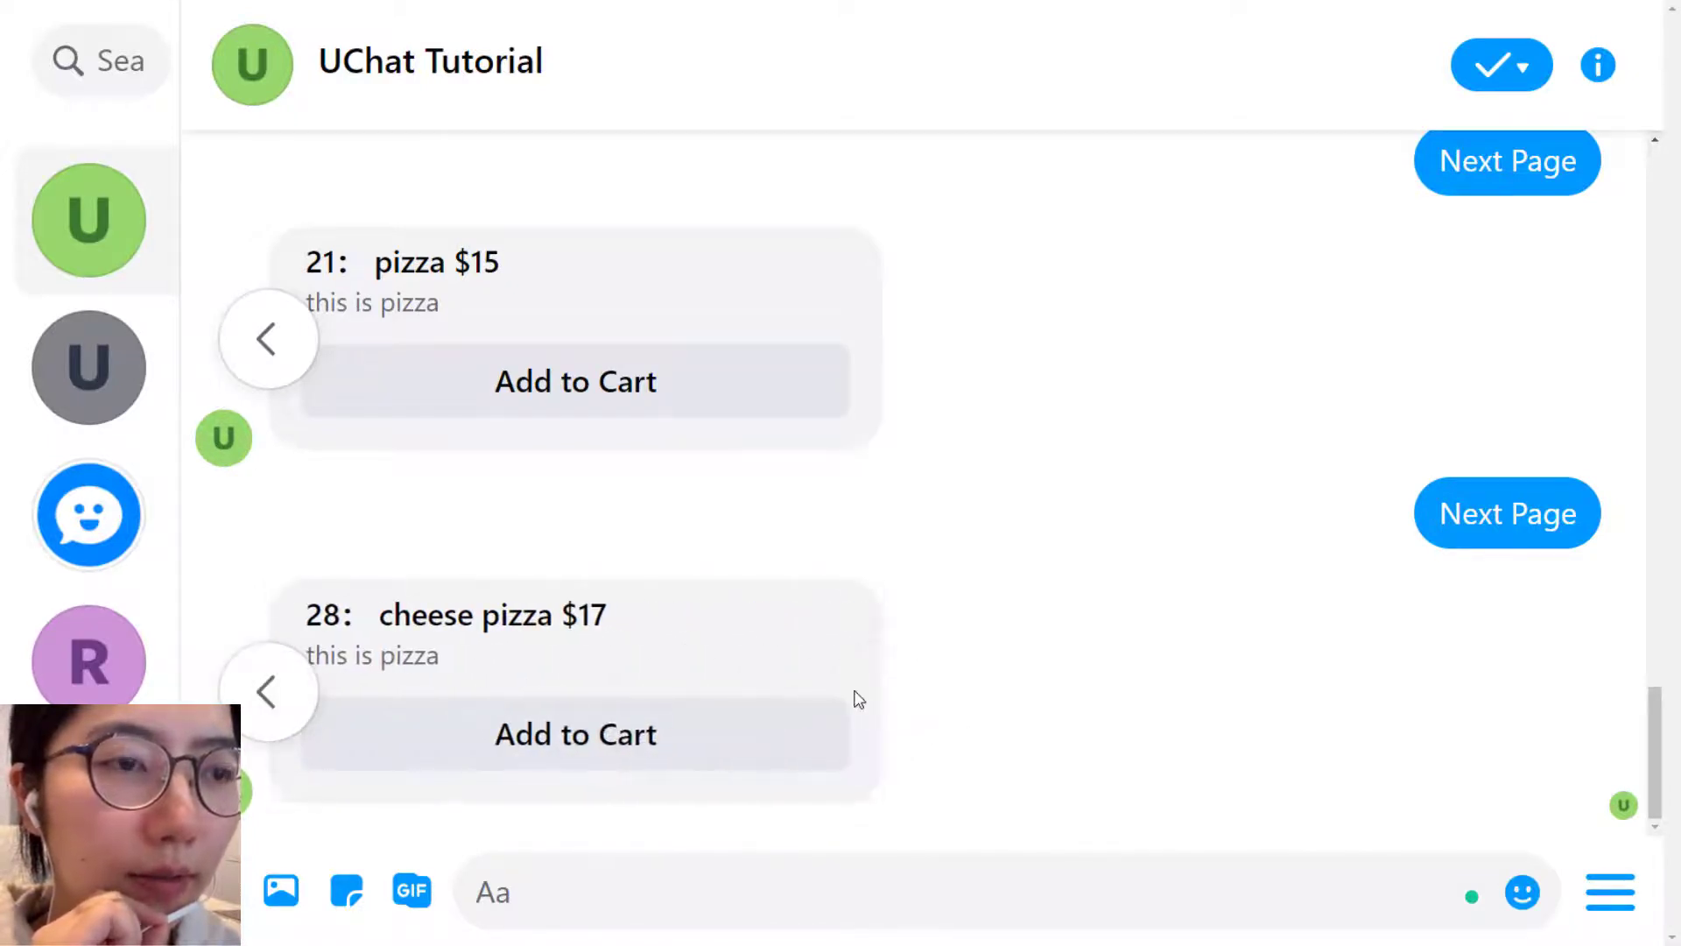
{"action": "double_click", "coordinate": [339, 615]}
{"action": "left_click", "coordinate": [362, 618]}
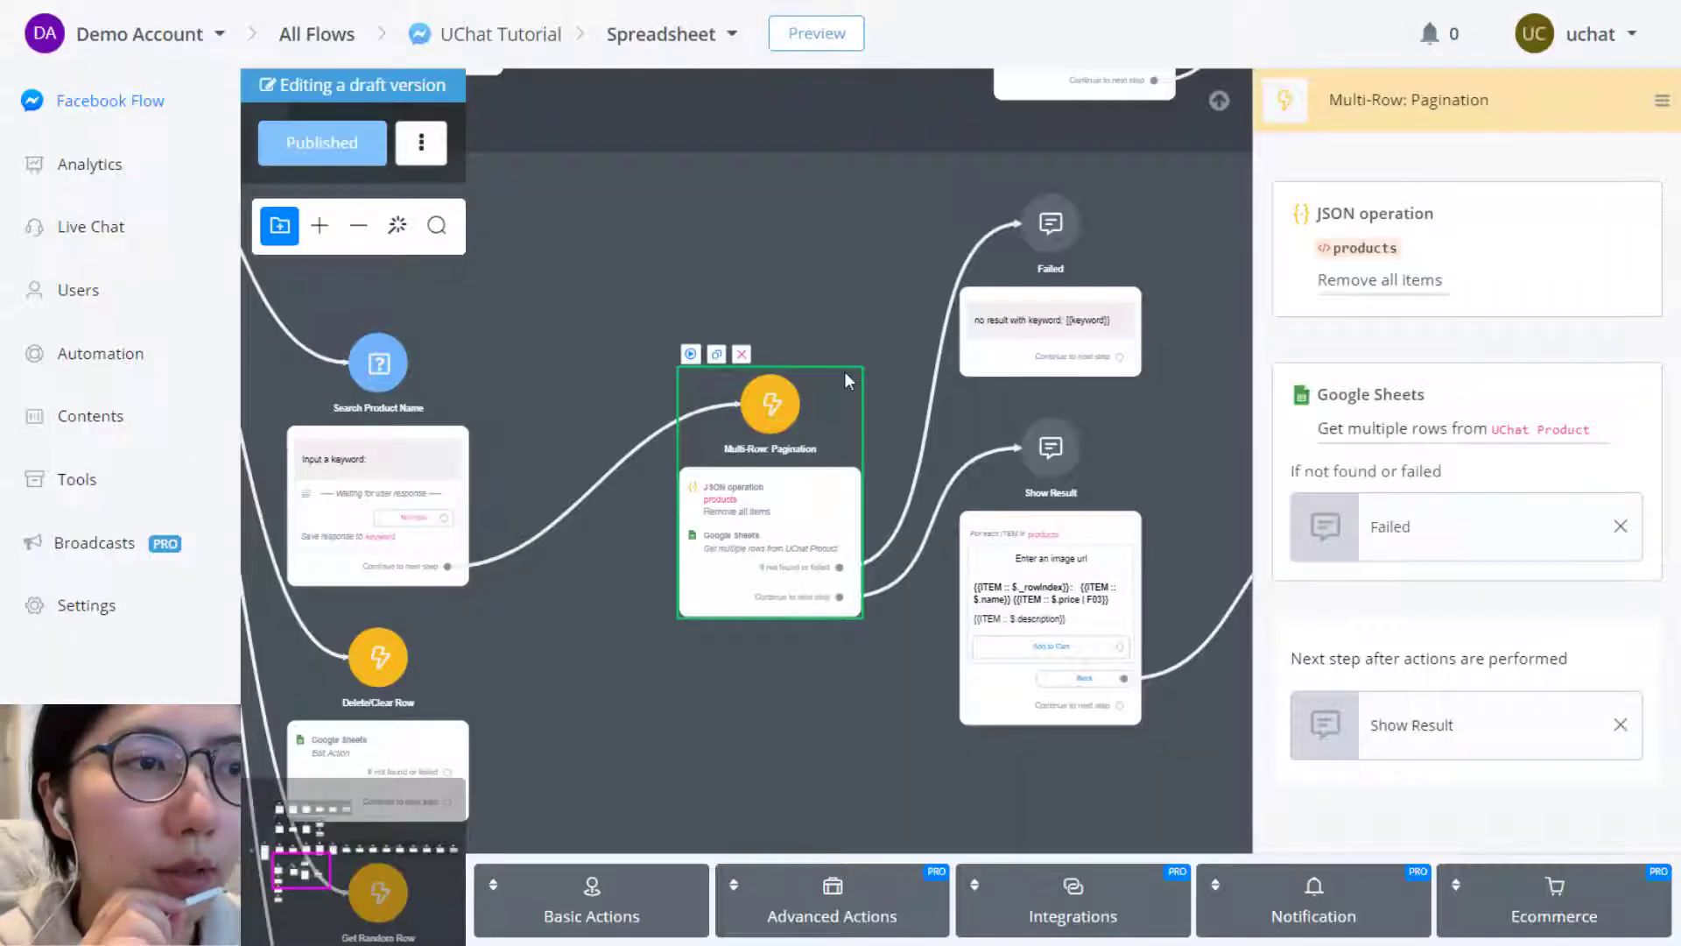
Pan the canvas to Search Product Name and the start step, then return to the UChat Product sheet
{"action": "left_click_drag", "start_coordinate": [582, 668], "coordinate": [833, 675]}
{"action": "left_click_drag", "start_coordinate": [341, 503], "coordinate": [655, 515]}
{"action": "scroll", "coordinate": [654, 515], "scroll_direction": "up", "scroll_amount": 2}
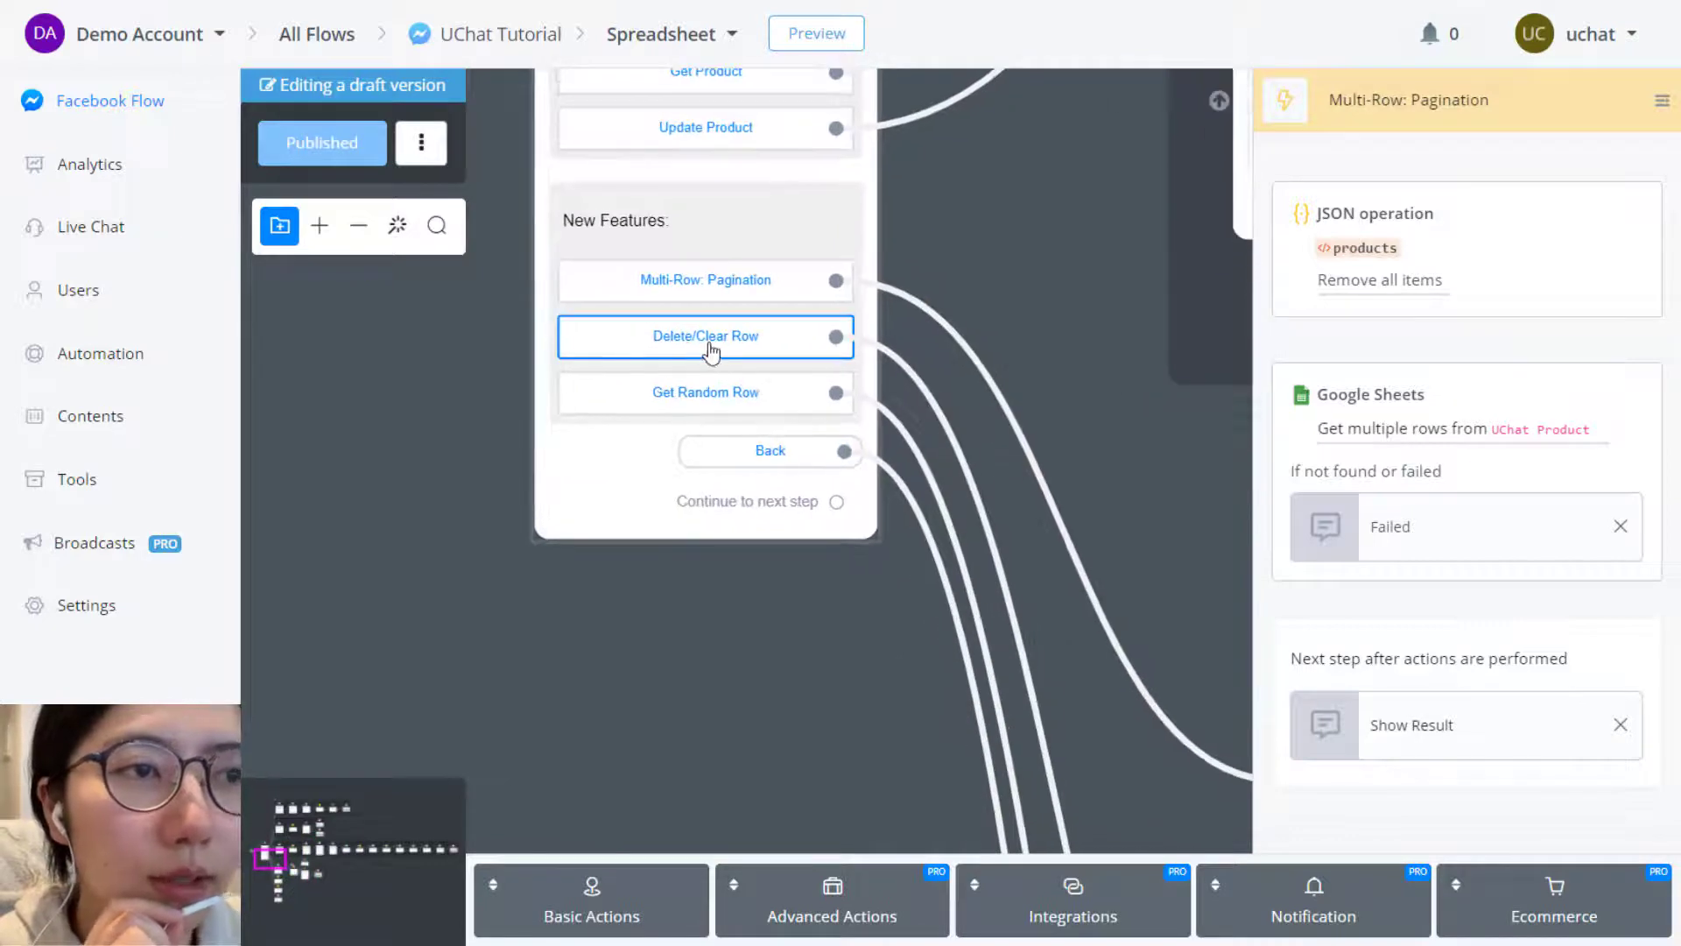
{"action": "scroll", "coordinate": [711, 382], "scroll_direction": "up", "scroll_amount": 2}
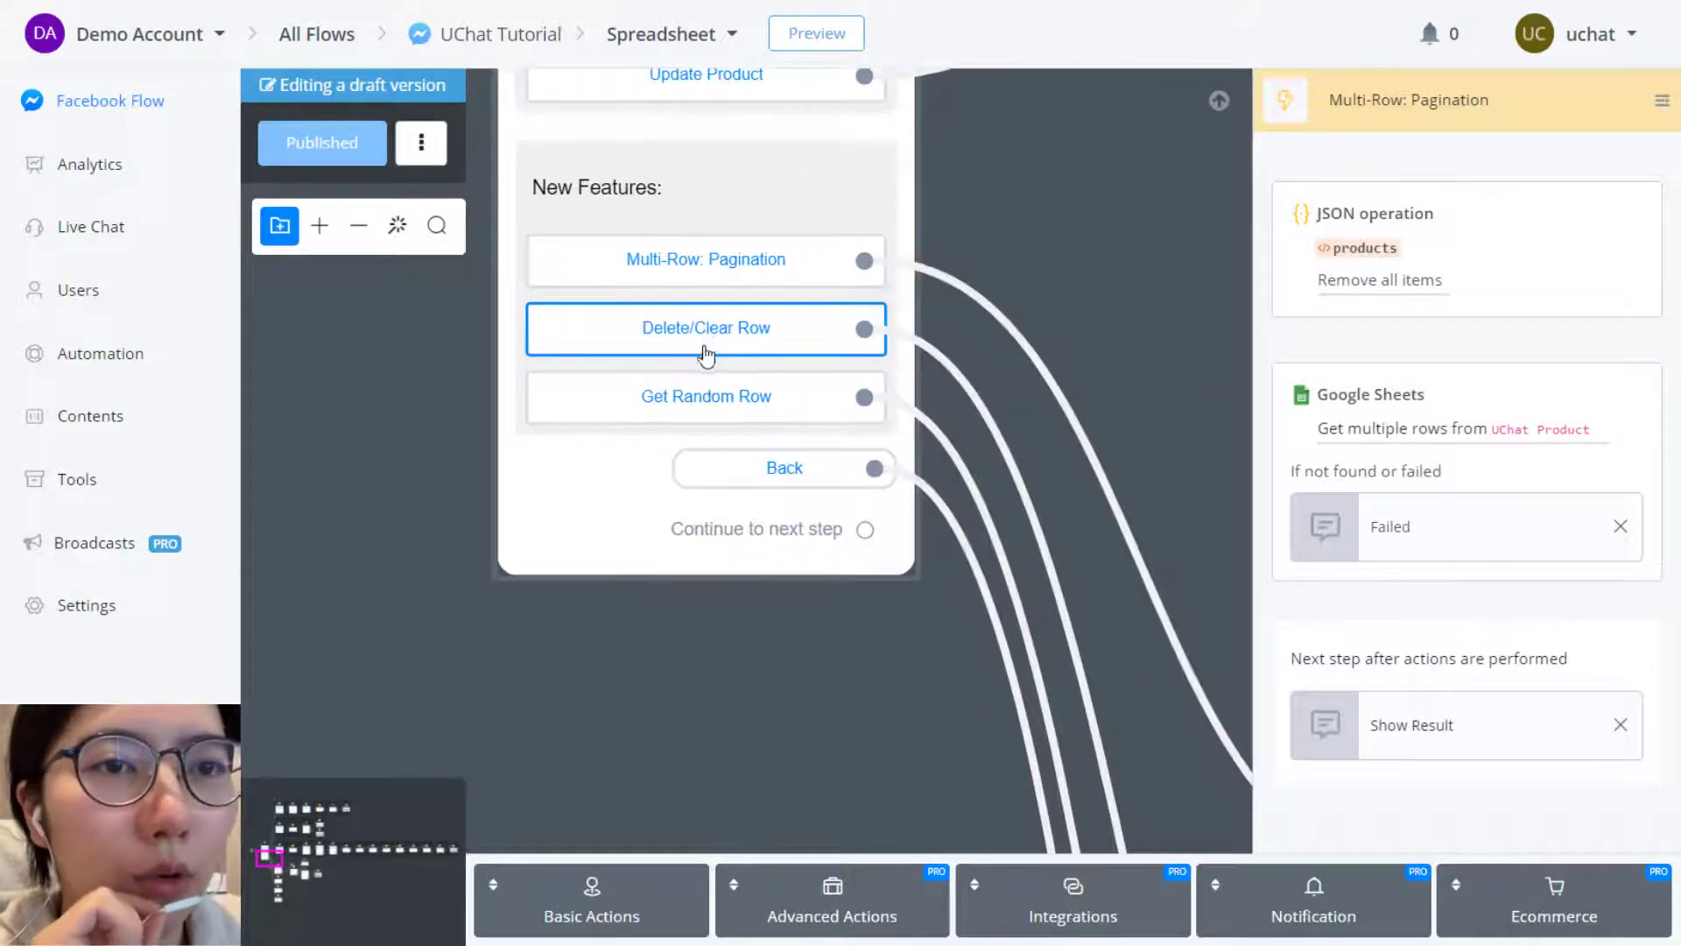
{"action": "scroll", "coordinate": [880, 734], "scroll_direction": "down", "scroll_amount": 3}
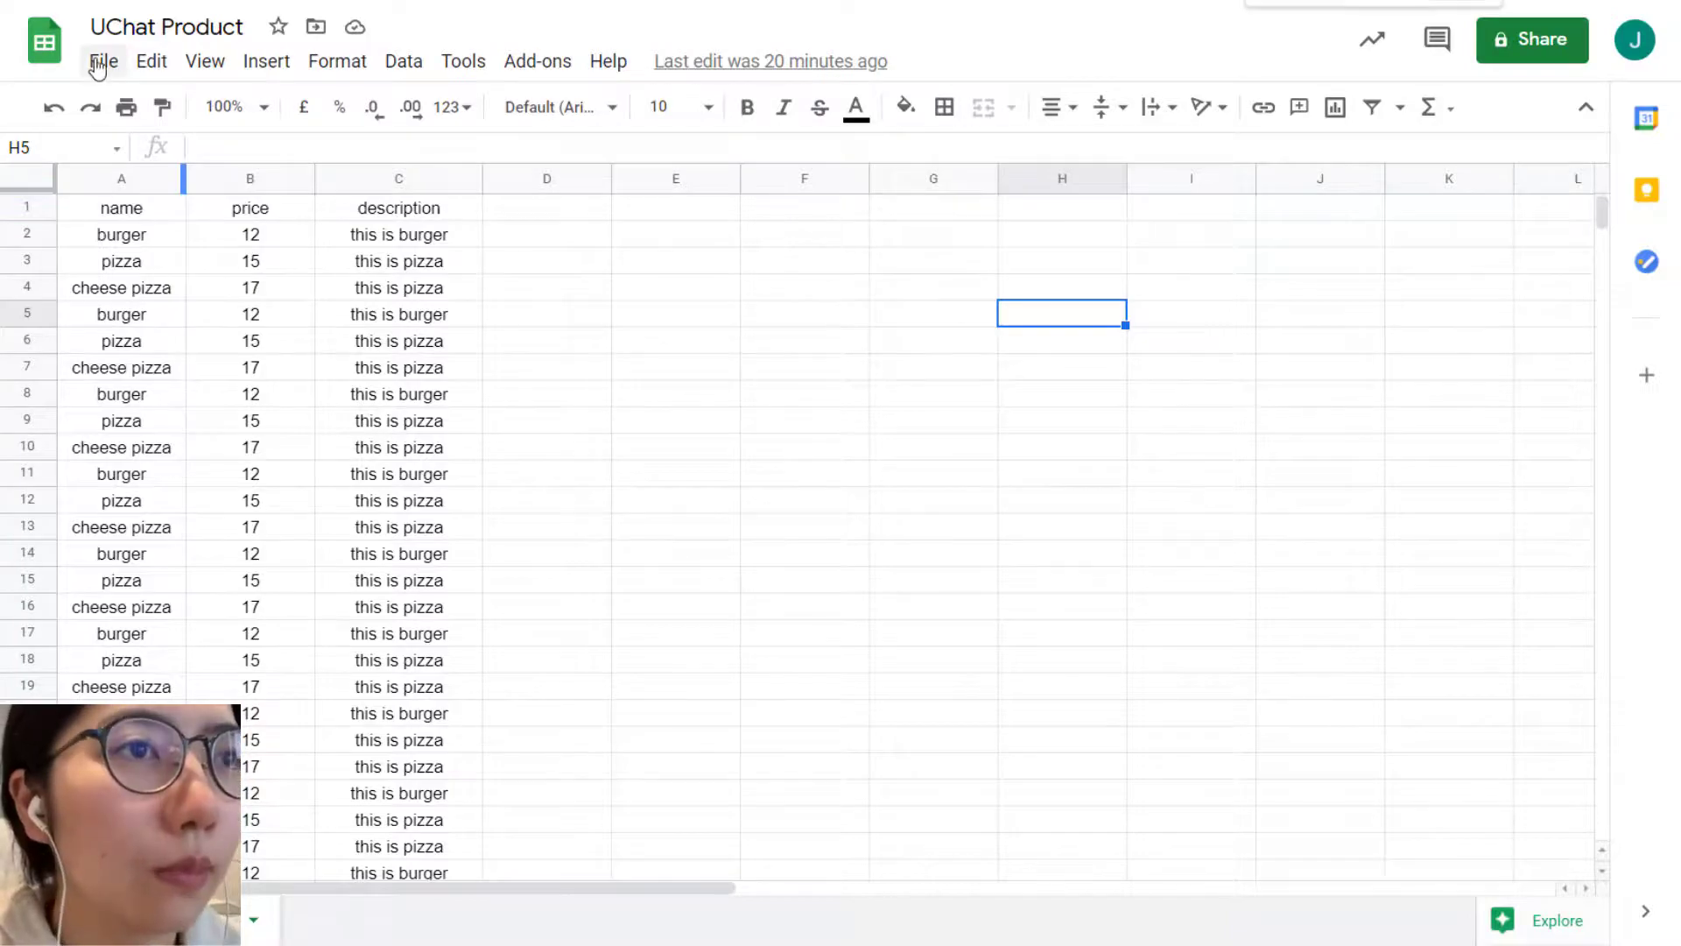
Delete row 2, the first burger entry, from the Product sheet
{"action": "key", "text": "ctrl+plus"}
{"action": "key", "text": "ctrl+plus"}
{"action": "key", "text": "ctrl+plus"}
{"action": "key", "text": "ctrl+plus"}
{"action": "key", "text": "ctrl+plus"}
{"action": "key", "text": "ctrl+plus"}
{"action": "key", "text": "ctrl+plus"}
{"action": "key", "text": "ctrl+plus"}
{"action": "key", "text": "ctrl+minus"}
{"action": "key", "text": "ctrl+minus"}
{"action": "key", "text": "ctrl+minus"}
{"action": "key", "text": "ctrl+minus"}
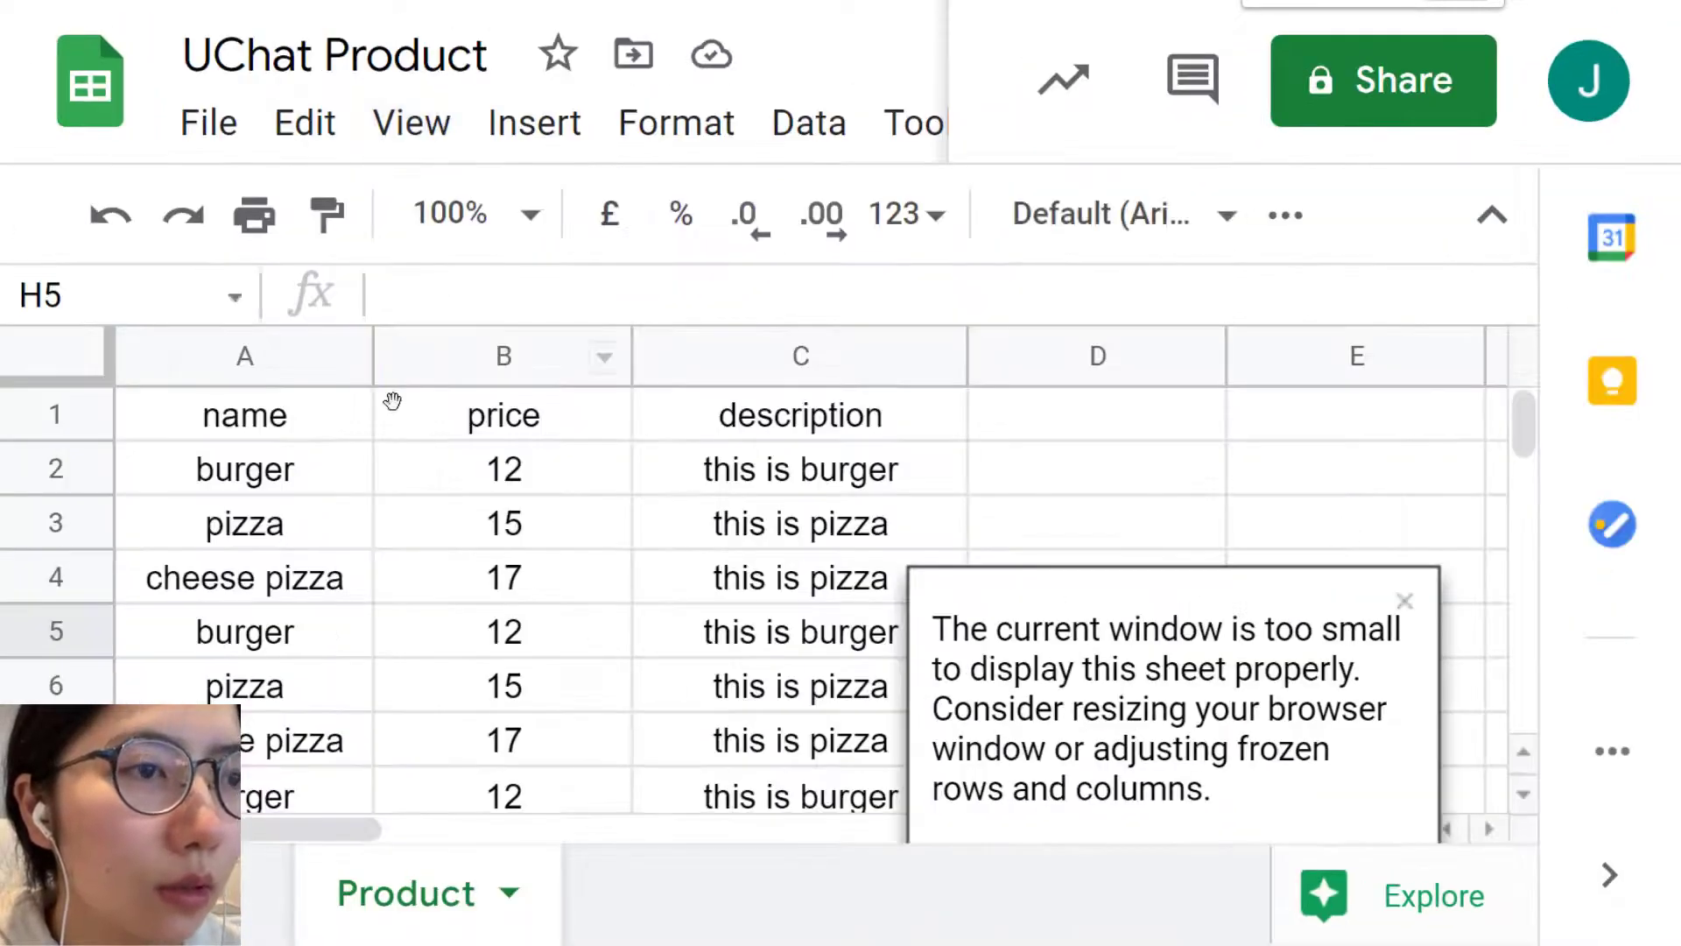
{"action": "left_click", "coordinate": [220, 490]}
{"action": "left_click", "coordinate": [65, 476]}
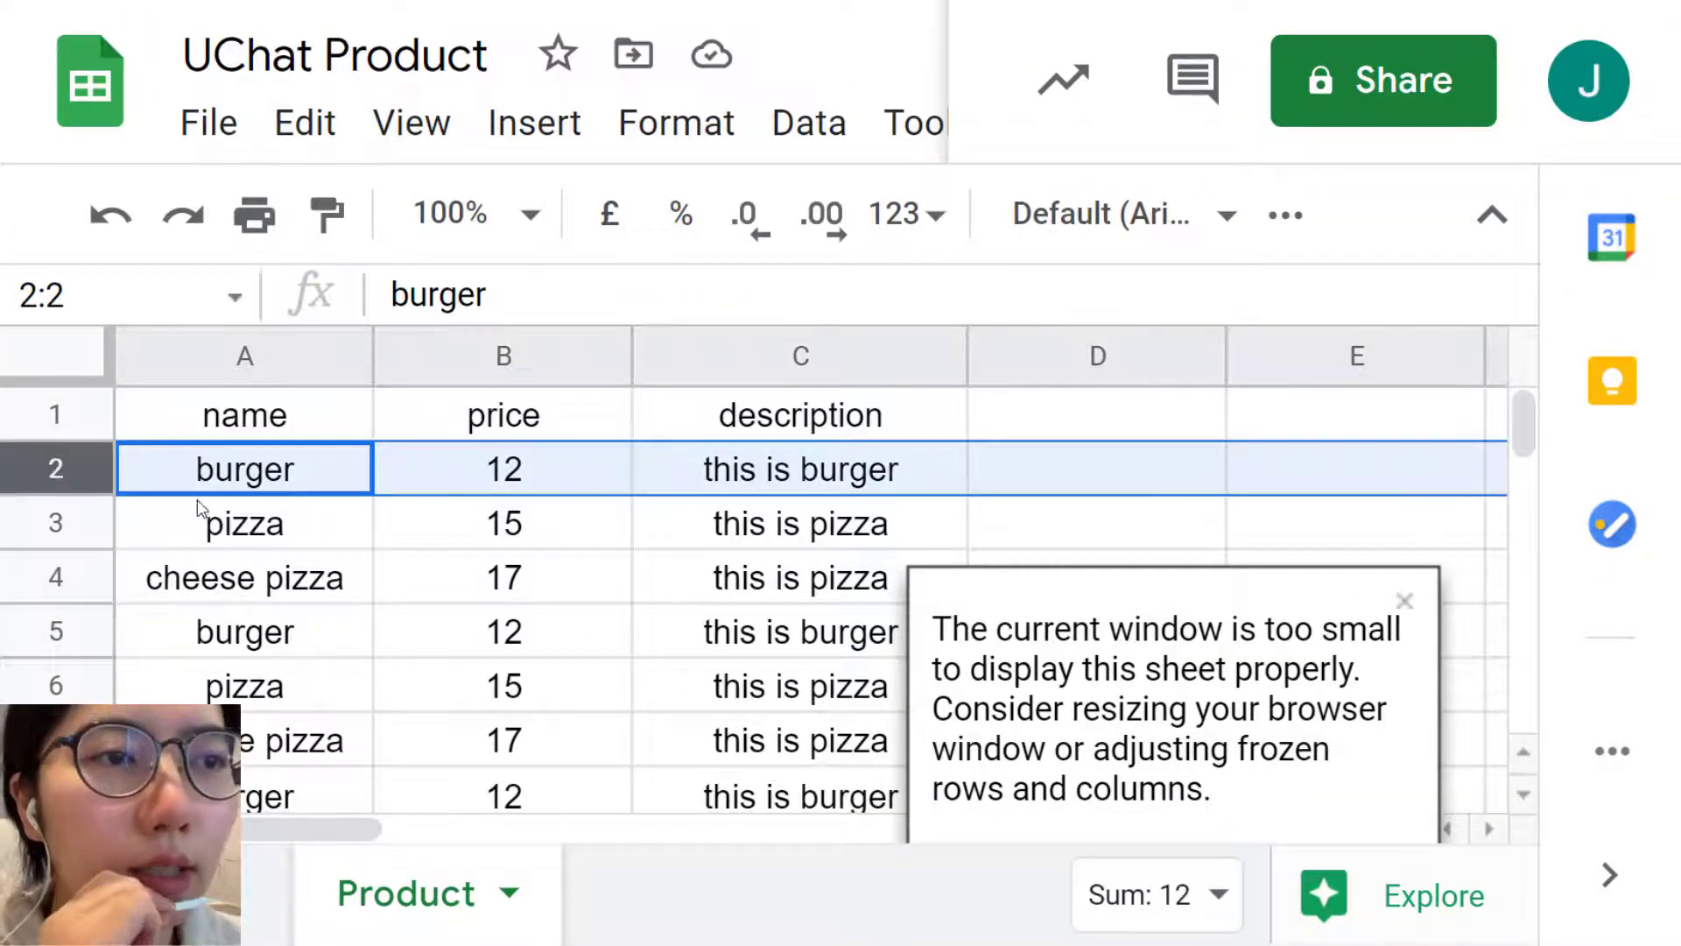
{"action": "right_click", "coordinate": [84, 473]}
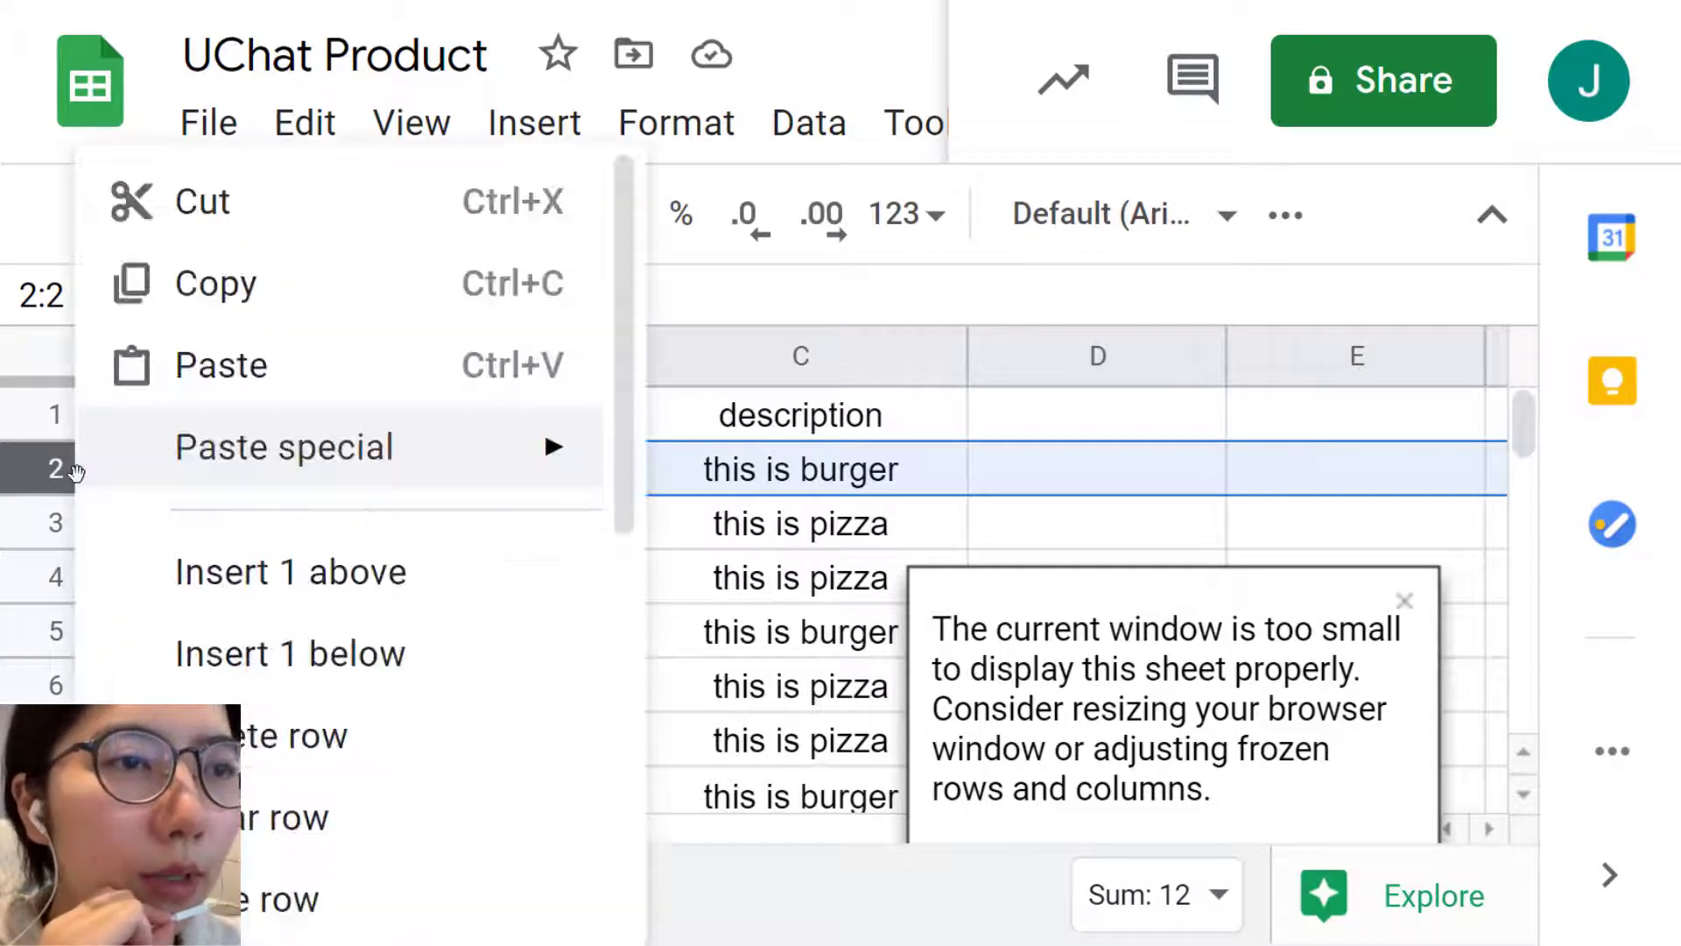
{"action": "left_click", "coordinate": [245, 735]}
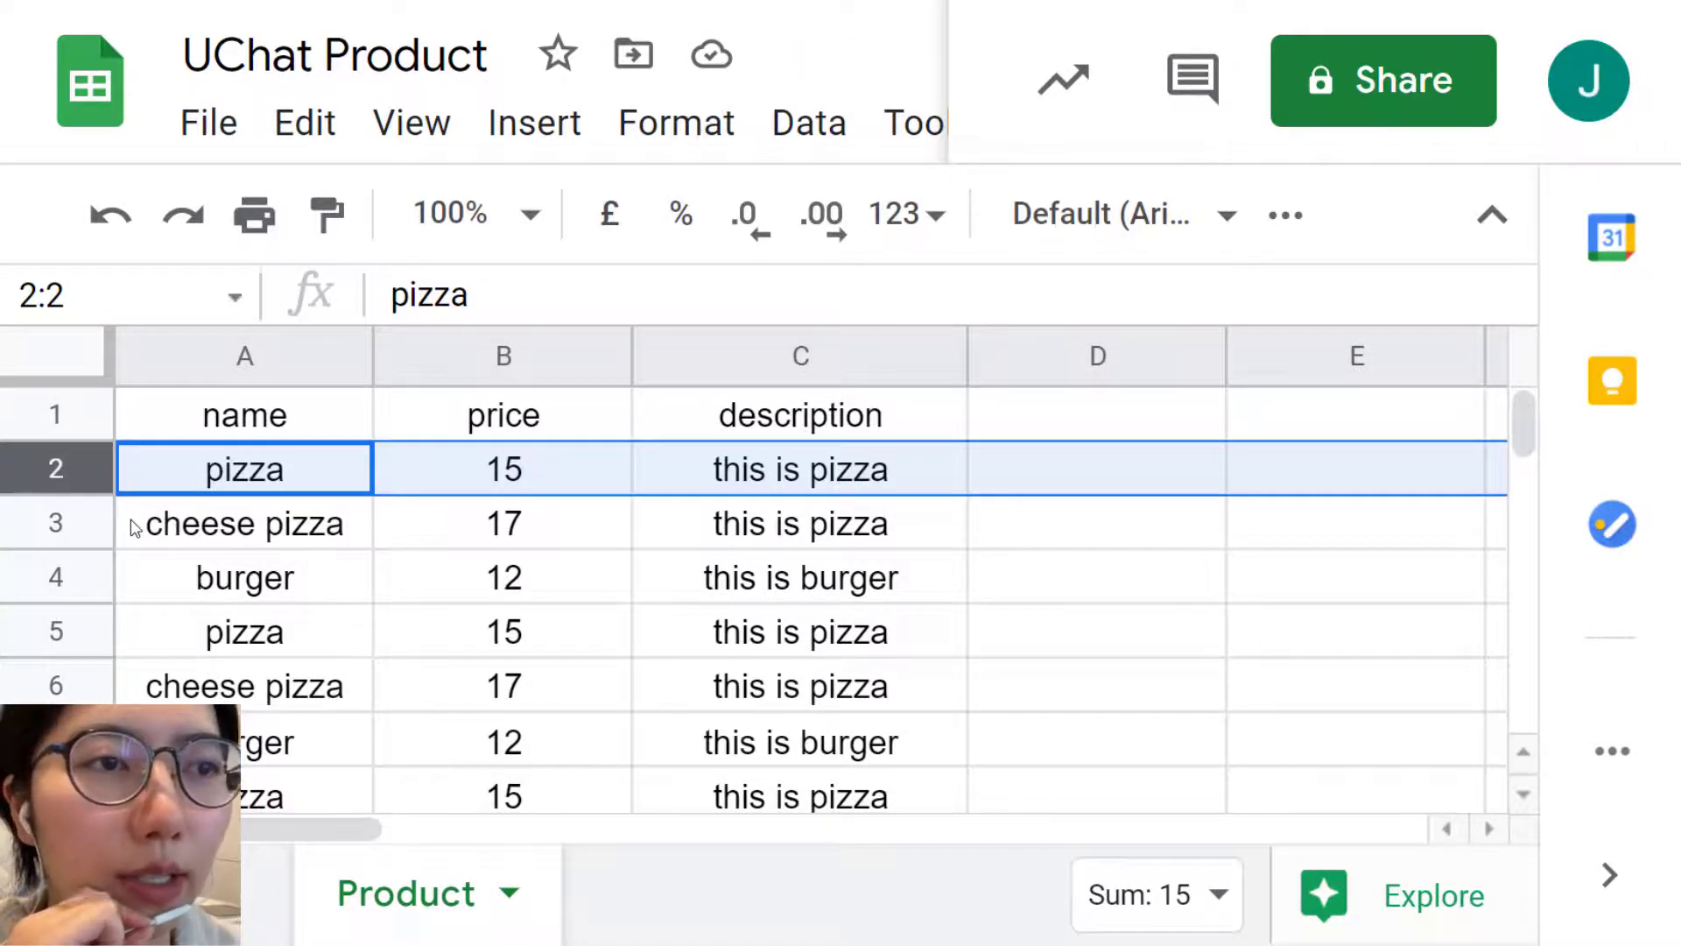
Clear the pizza row now at row 2, leaving it blank
{"action": "right_click", "coordinate": [86, 469]}
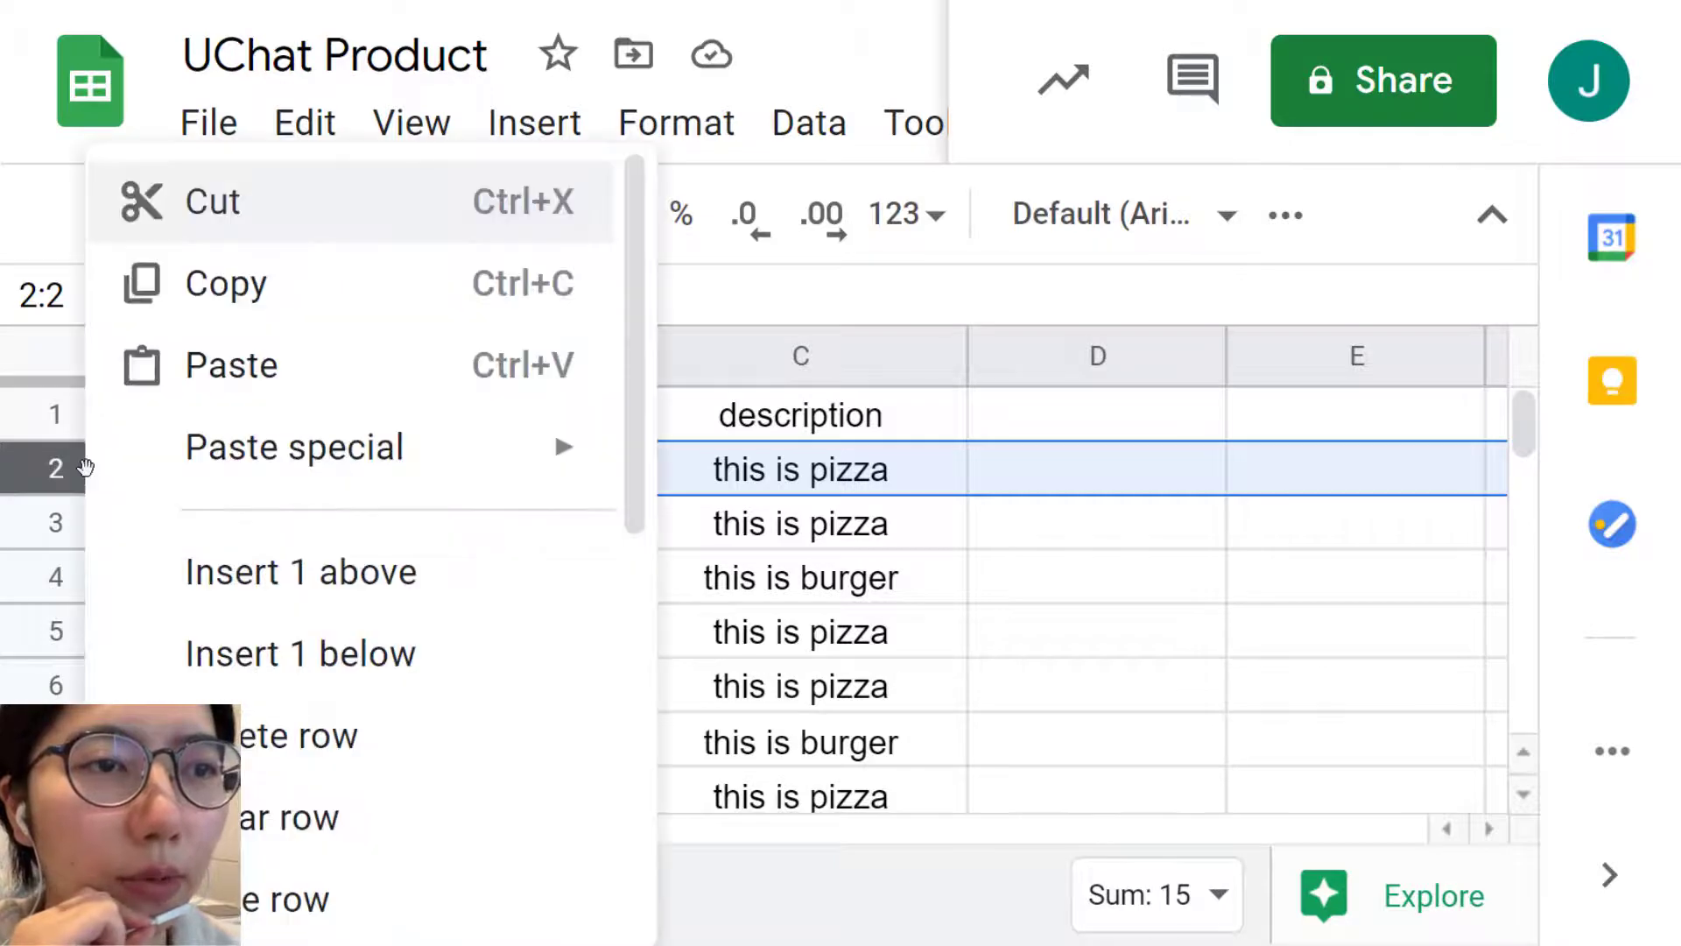
{"action": "left_click", "coordinate": [251, 816]}
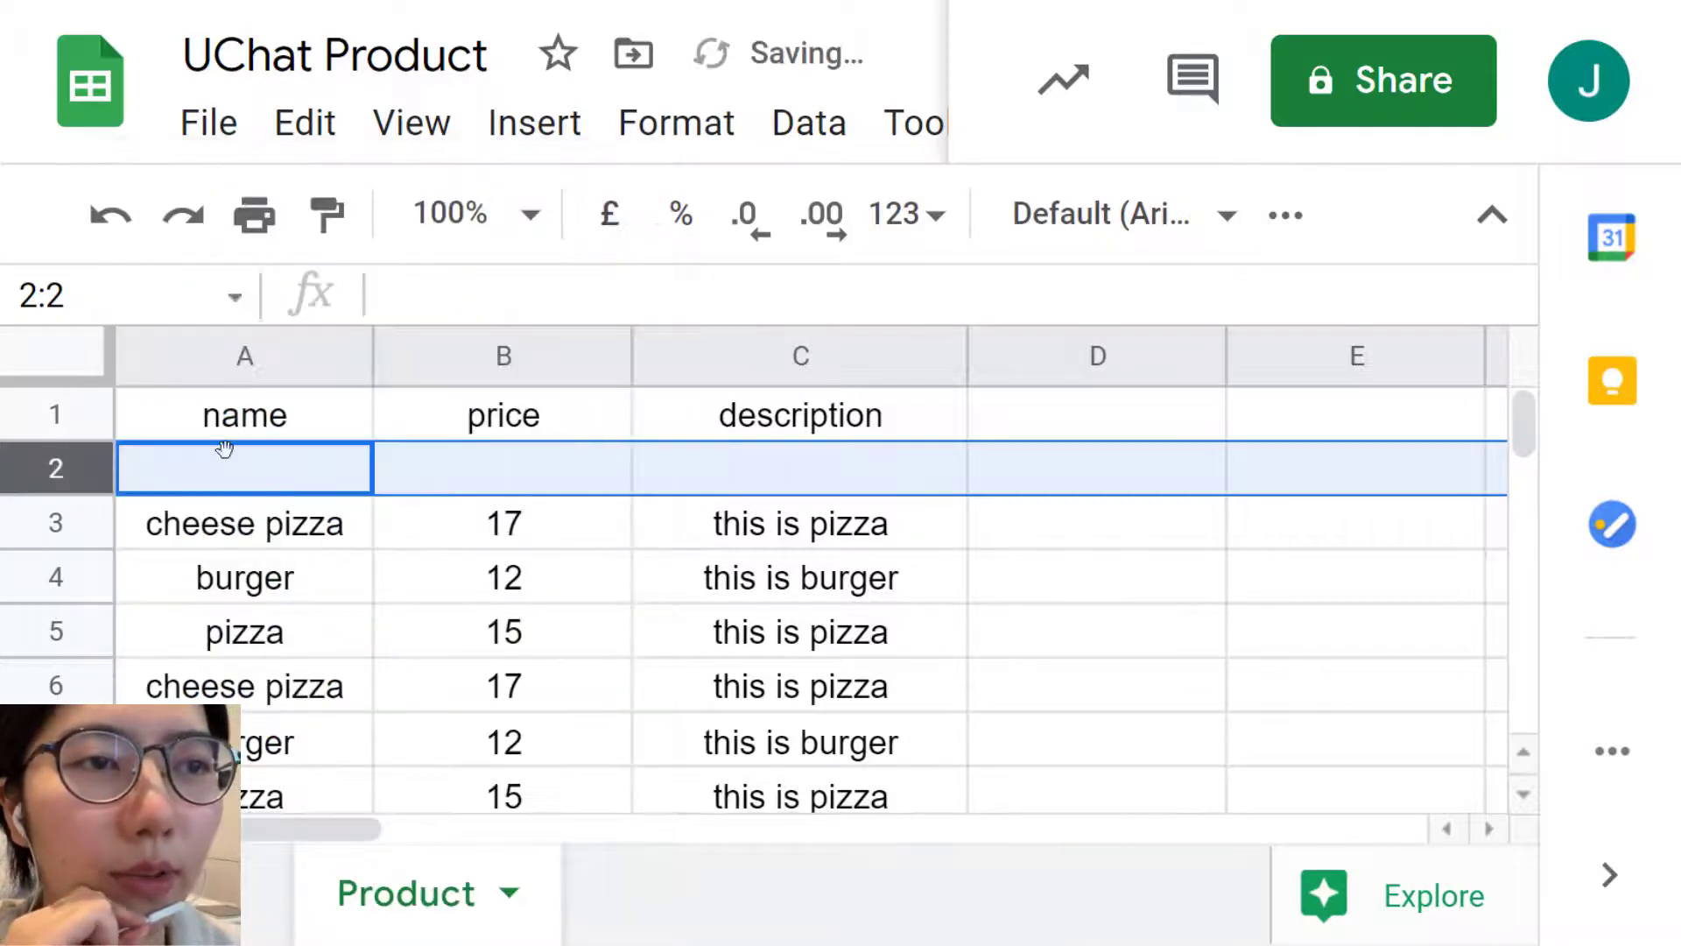
{"action": "left_click_drag", "start_coordinate": [273, 473], "coordinate": [728, 471]}
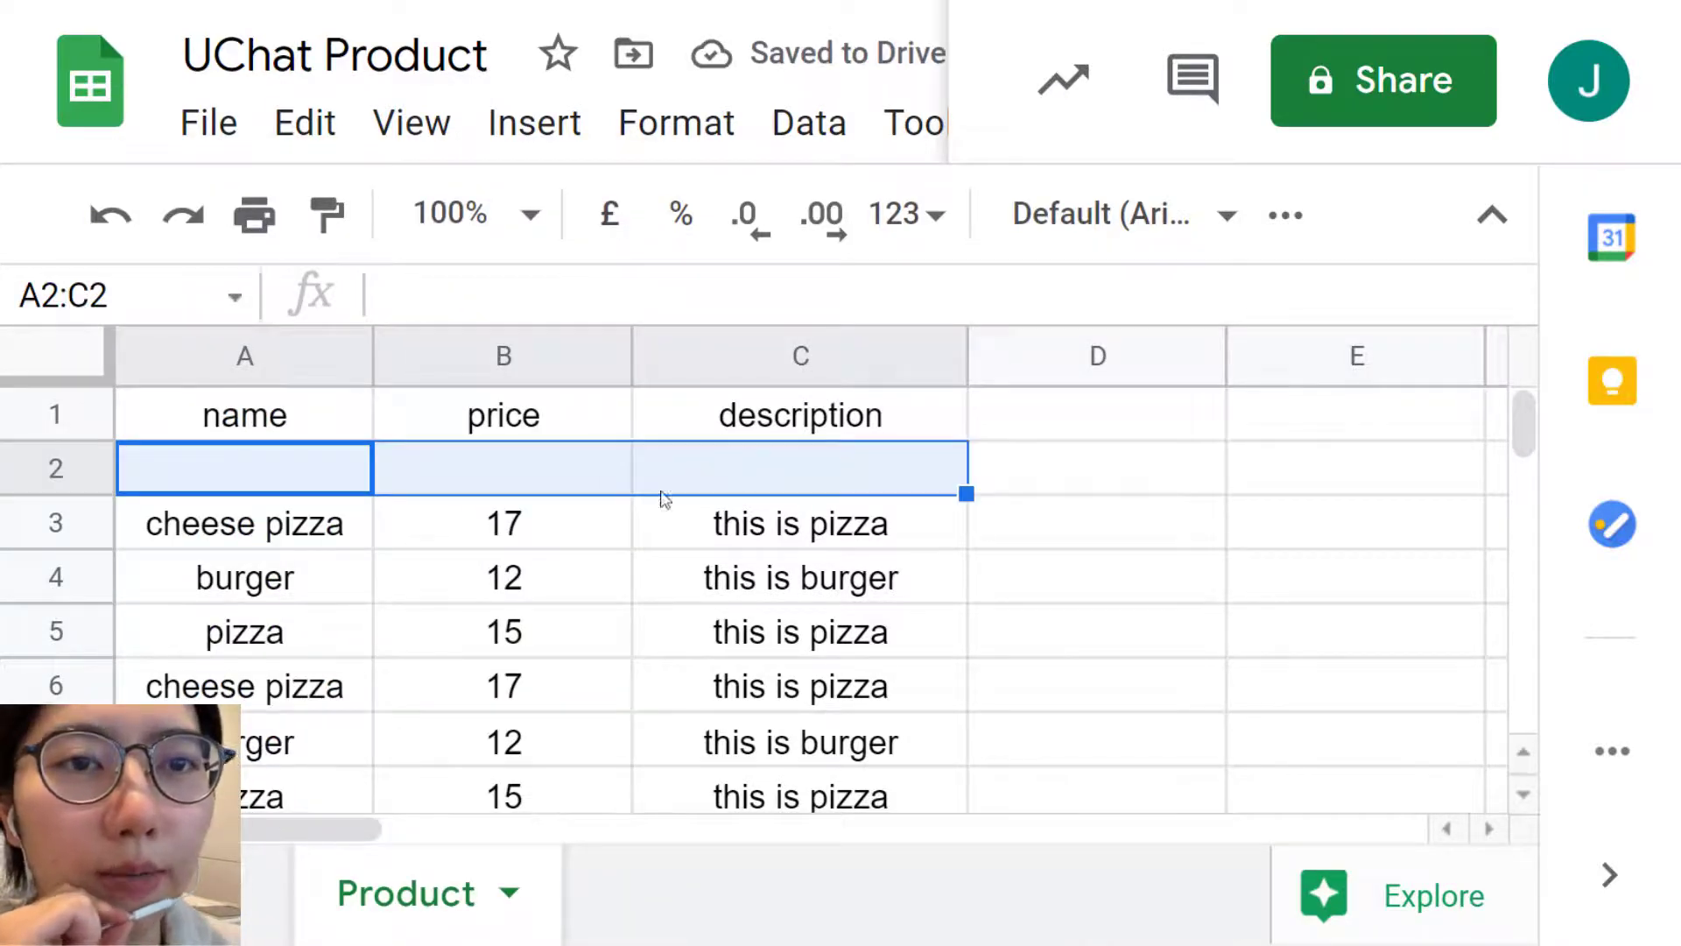
{"action": "left_click_drag", "start_coordinate": [100, 523], "coordinate": [100, 792]}
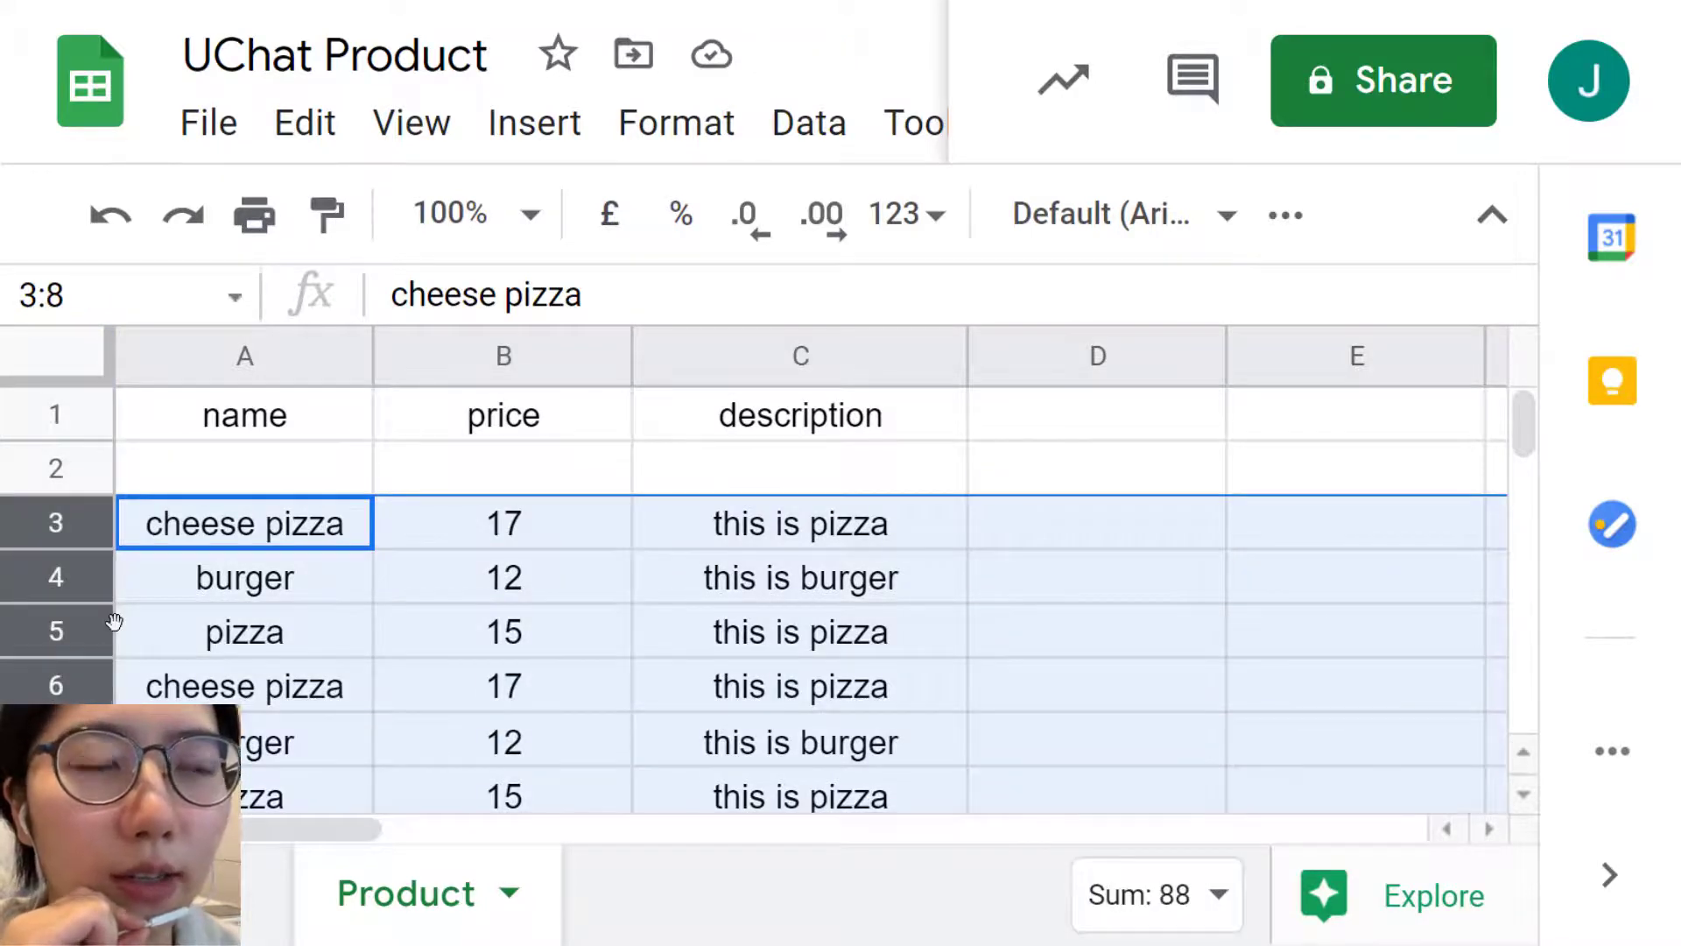
Set the Delete/Clear Row action to Clear Row on the UChat Product spreadsheet's Product worksheet
{"action": "left_click", "coordinate": [613, 475]}
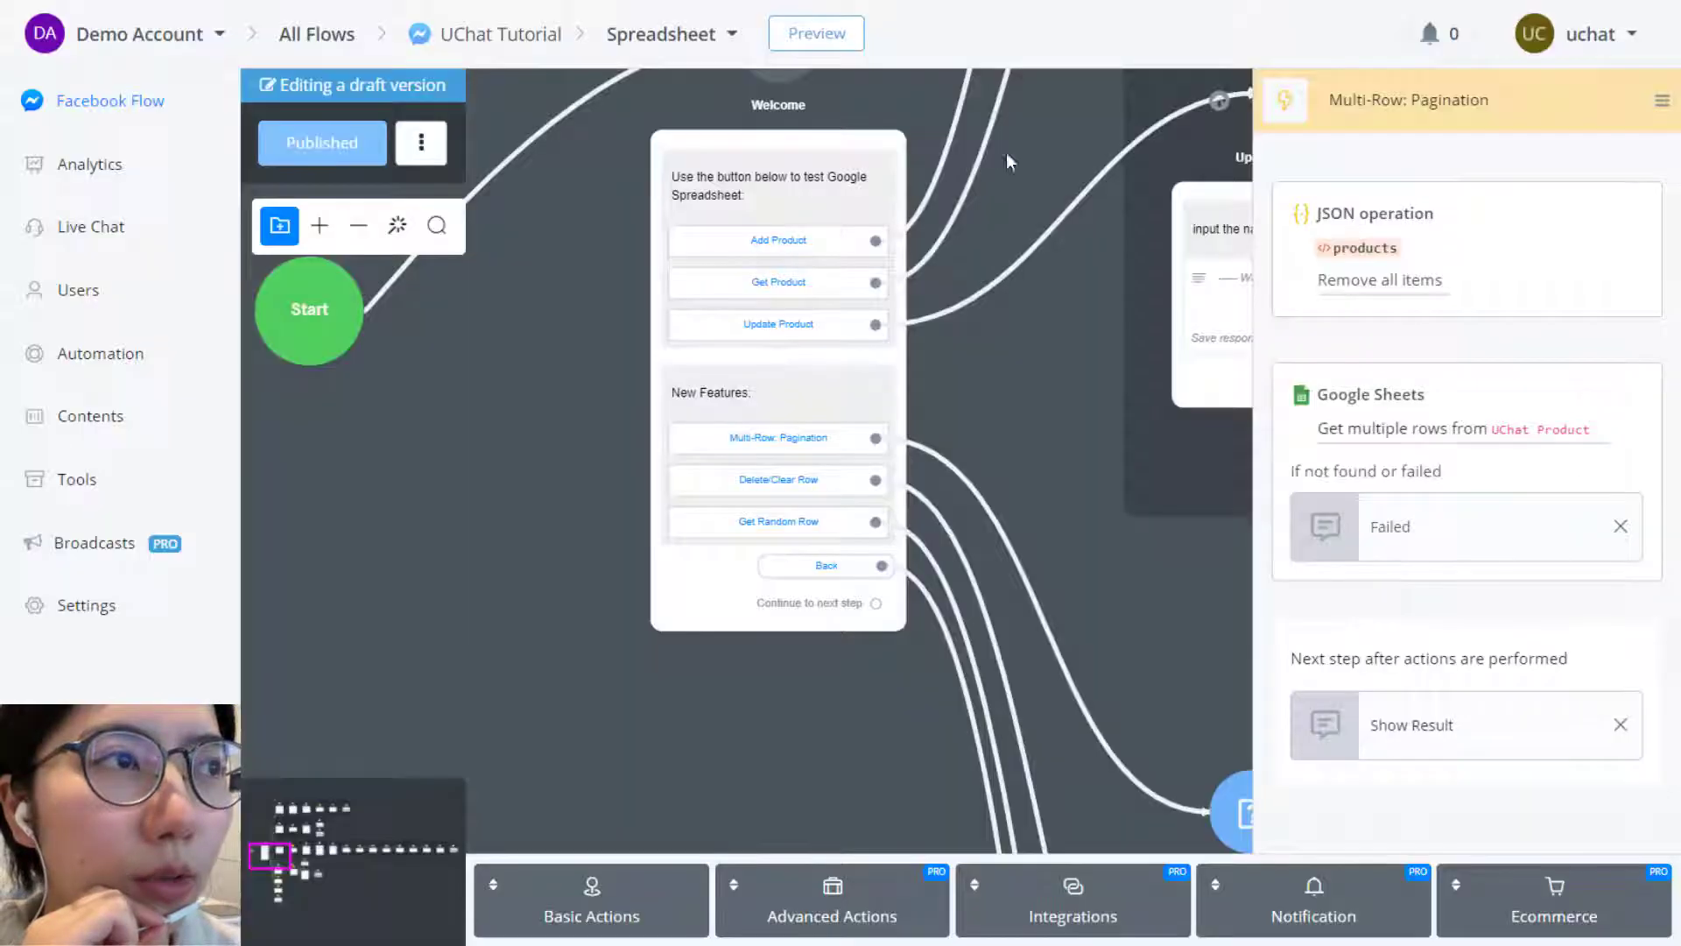
{"action": "scroll", "coordinate": [612, 192], "scroll_direction": "down", "scroll_amount": 10}
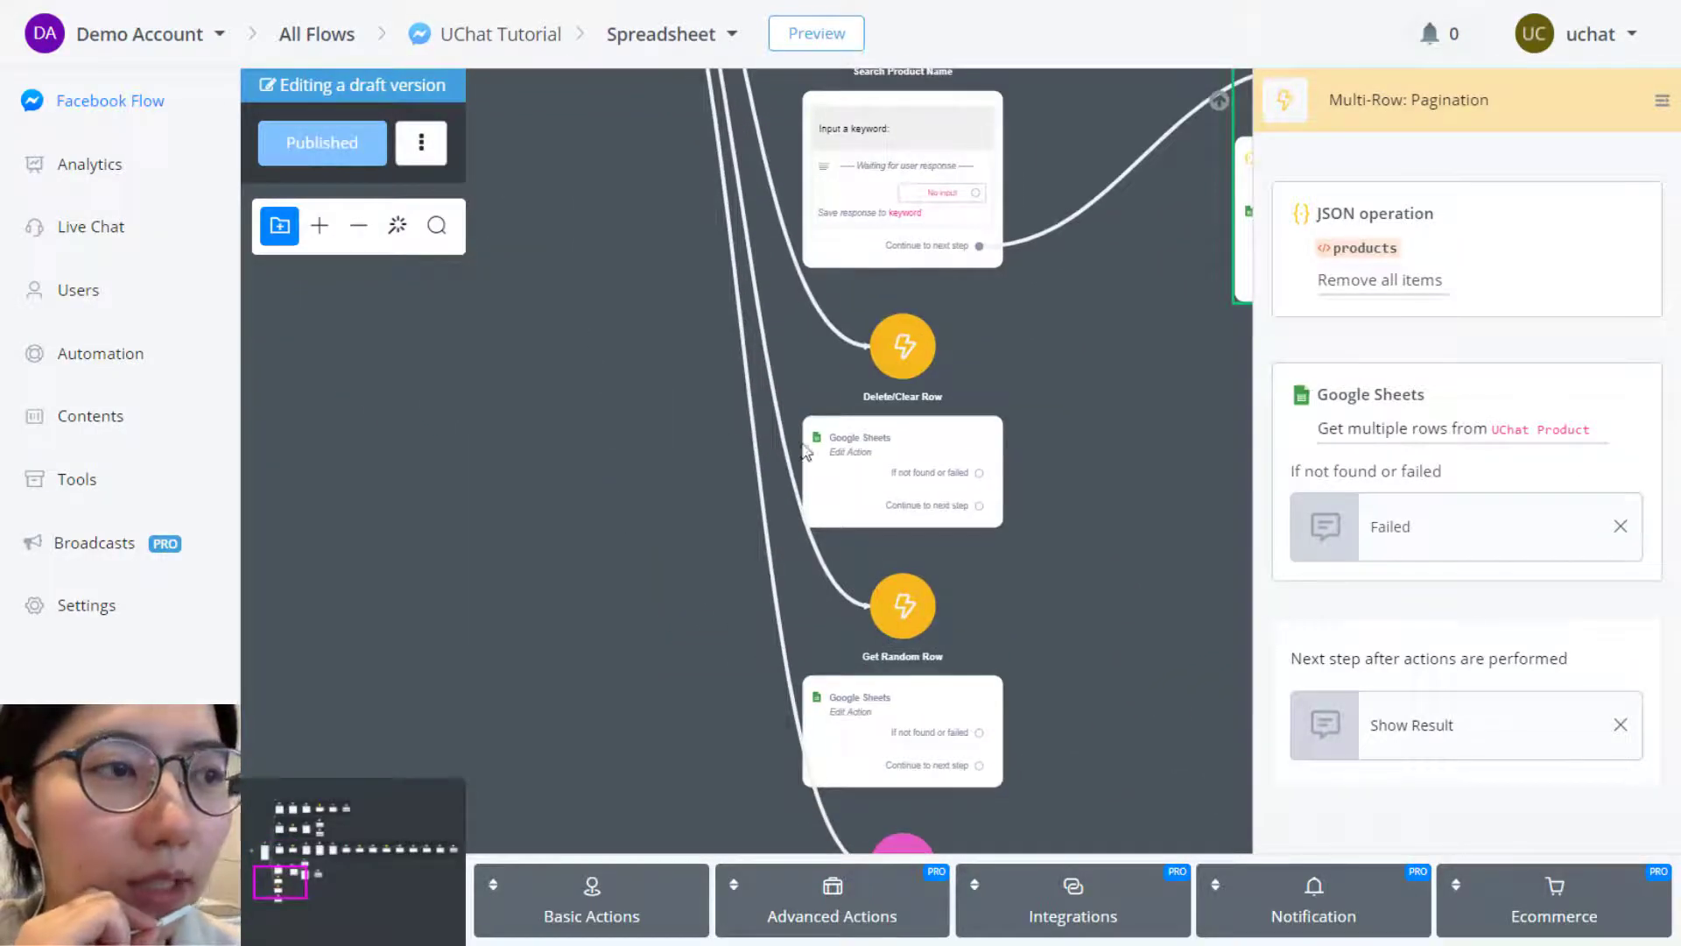
{"action": "left_click", "coordinate": [913, 479]}
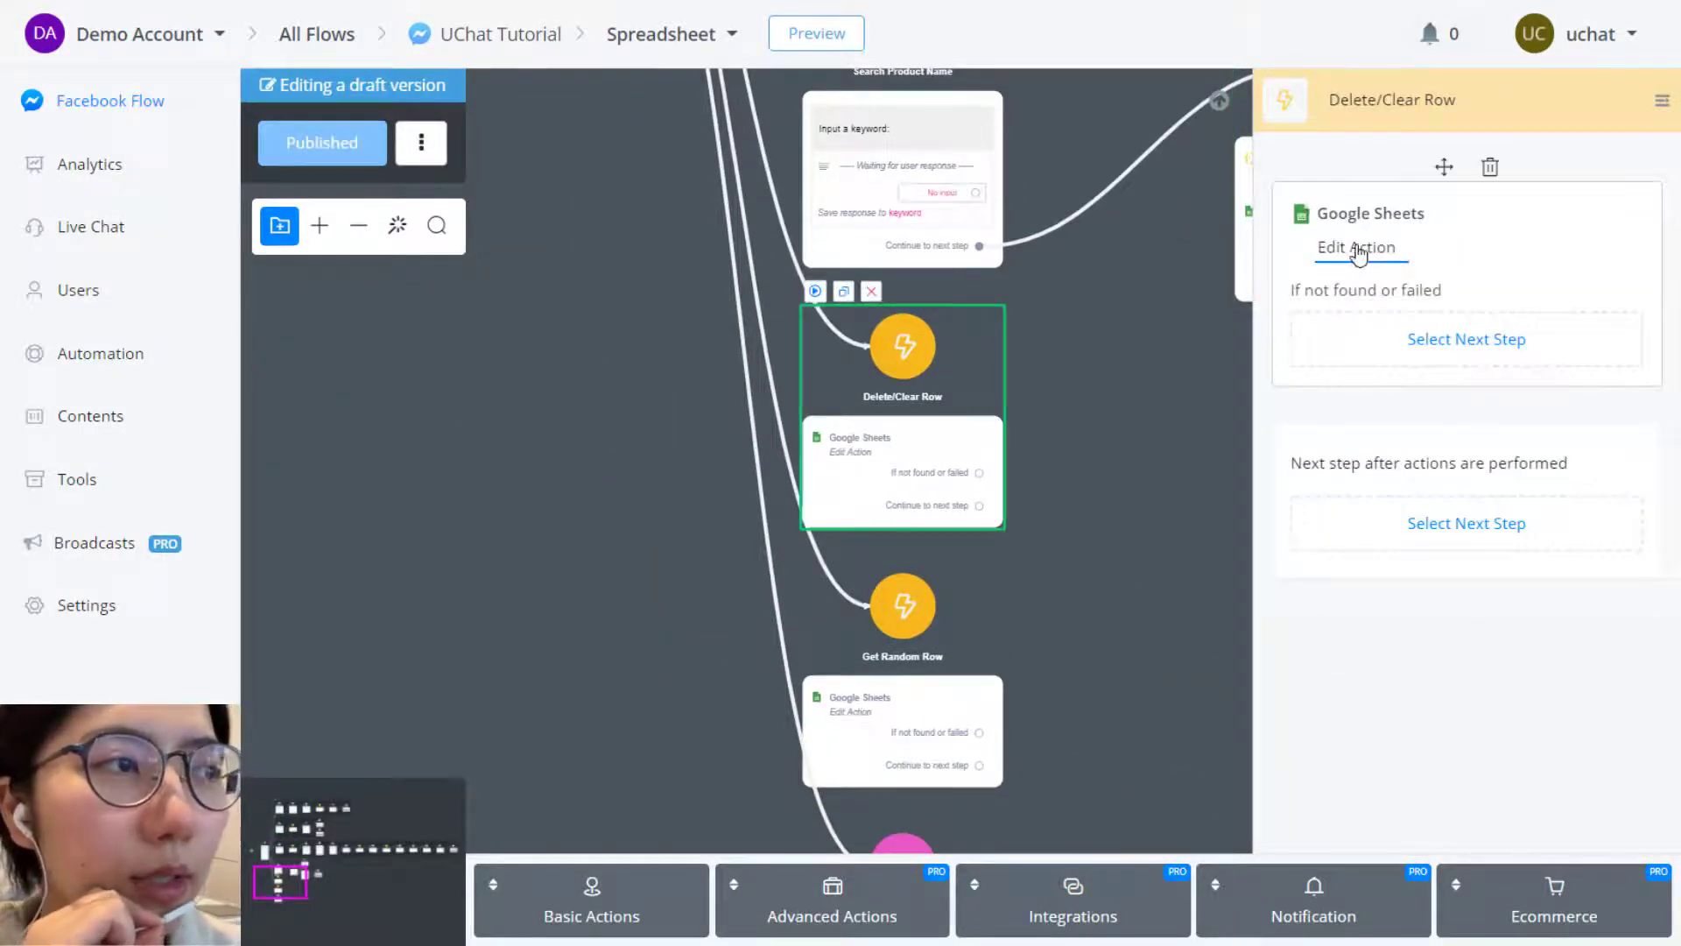
{"action": "left_click", "coordinate": [1359, 254]}
{"action": "scroll", "coordinate": [665, 450], "scroll_direction": "down", "scroll_amount": 3}
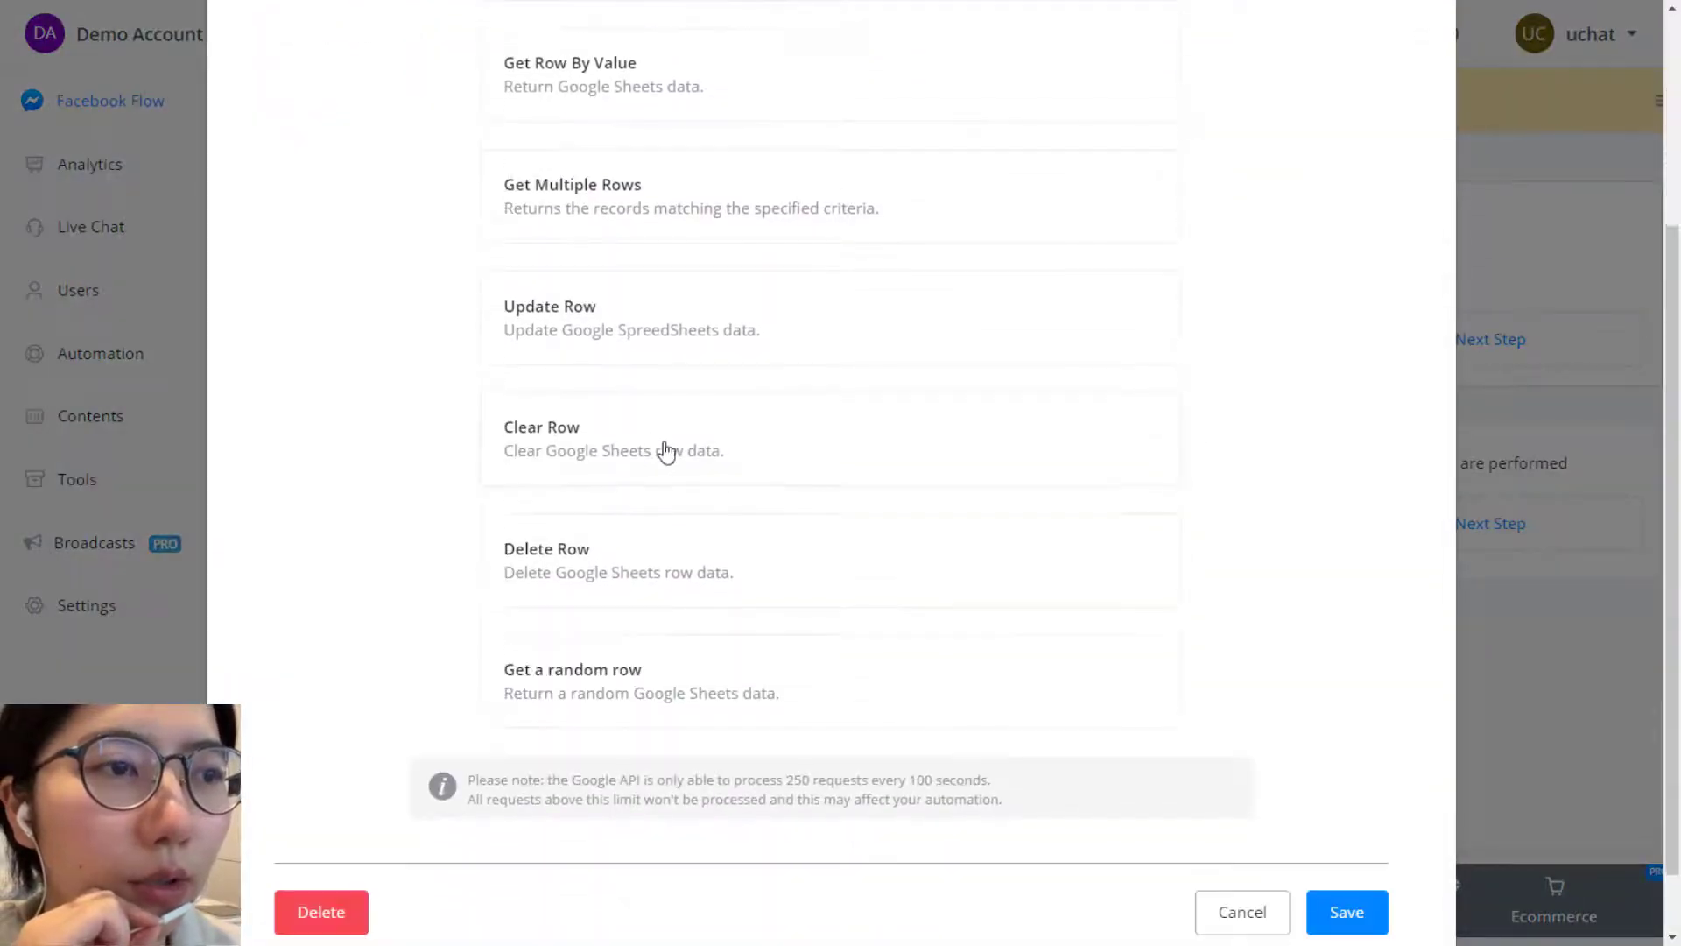
{"action": "left_click", "coordinate": [576, 454]}
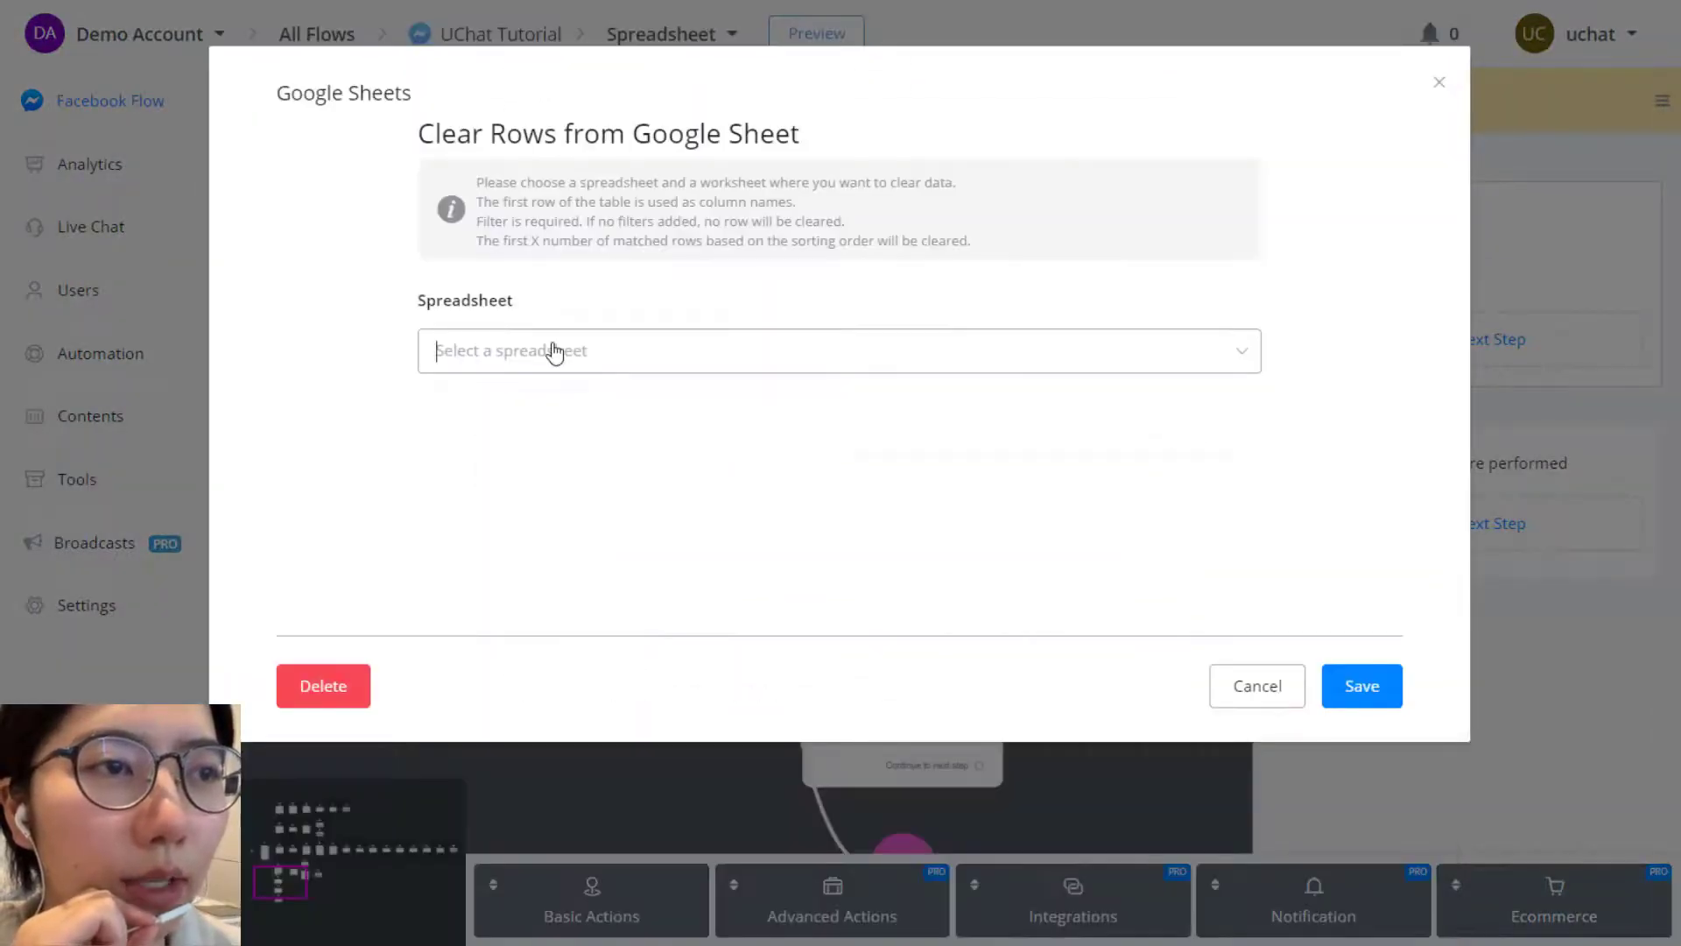
{"action": "left_click", "coordinate": [554, 351]}
{"action": "left_click", "coordinate": [553, 418]}
{"action": "left_click", "coordinate": [544, 462]}
{"action": "left_click", "coordinate": [550, 528]}
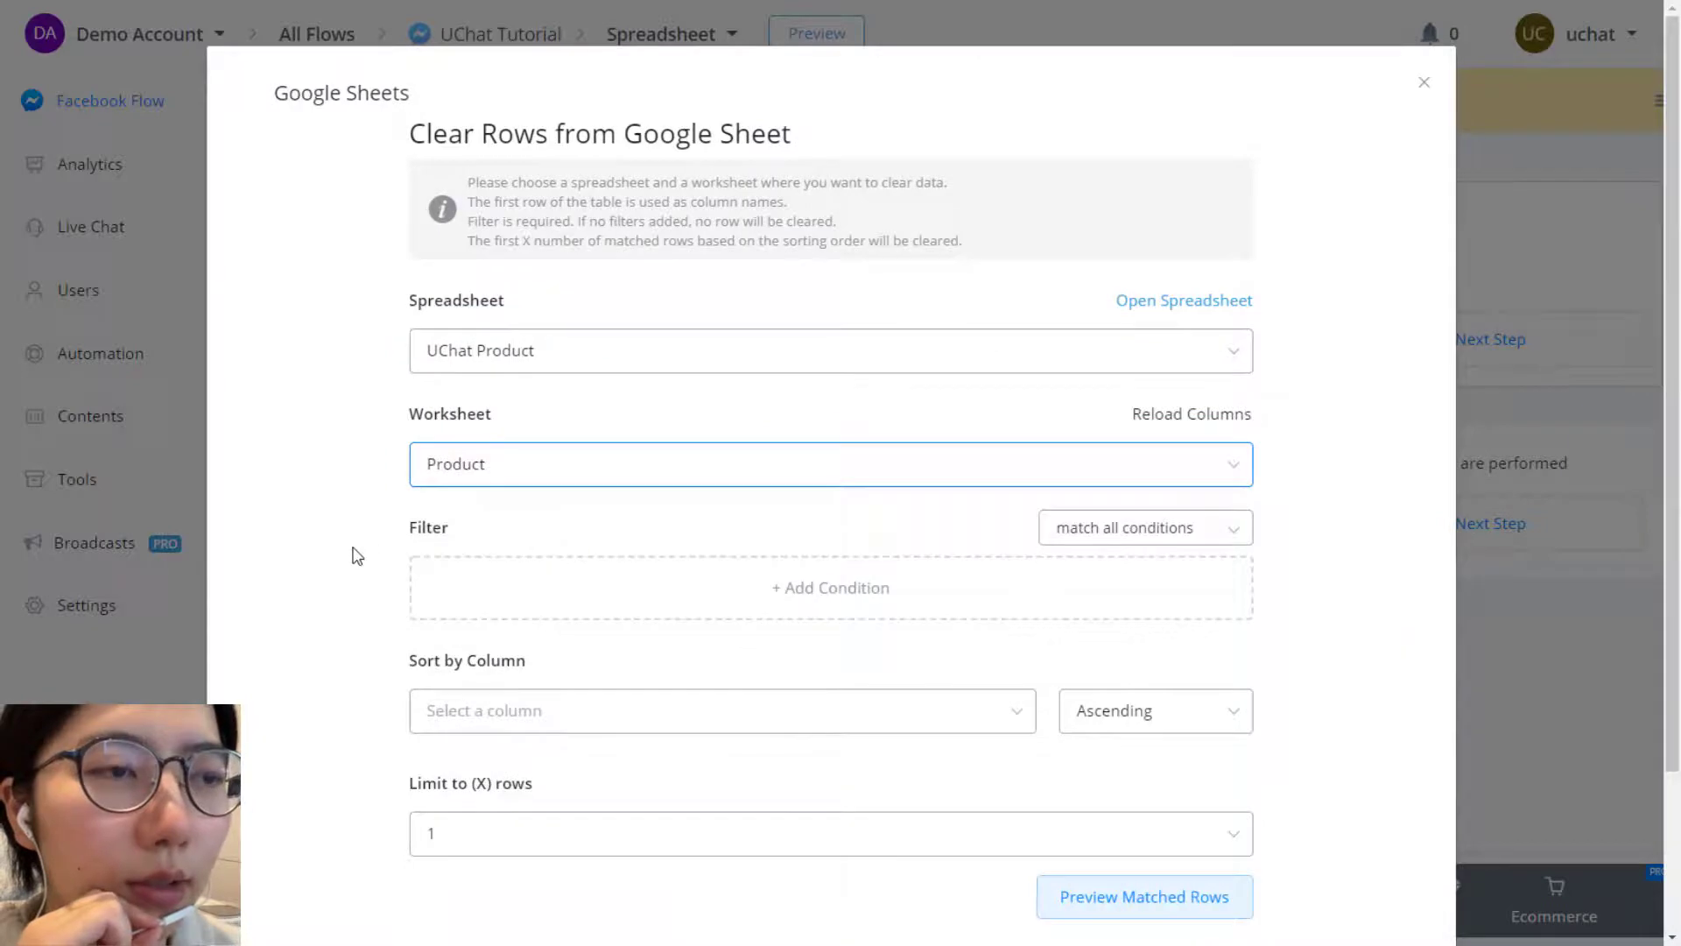
Add a filter condition on the name field with the value burger
{"action": "scroll", "coordinate": [357, 556], "scroll_direction": "down", "scroll_amount": 2}
{"action": "left_click", "coordinate": [615, 412]}
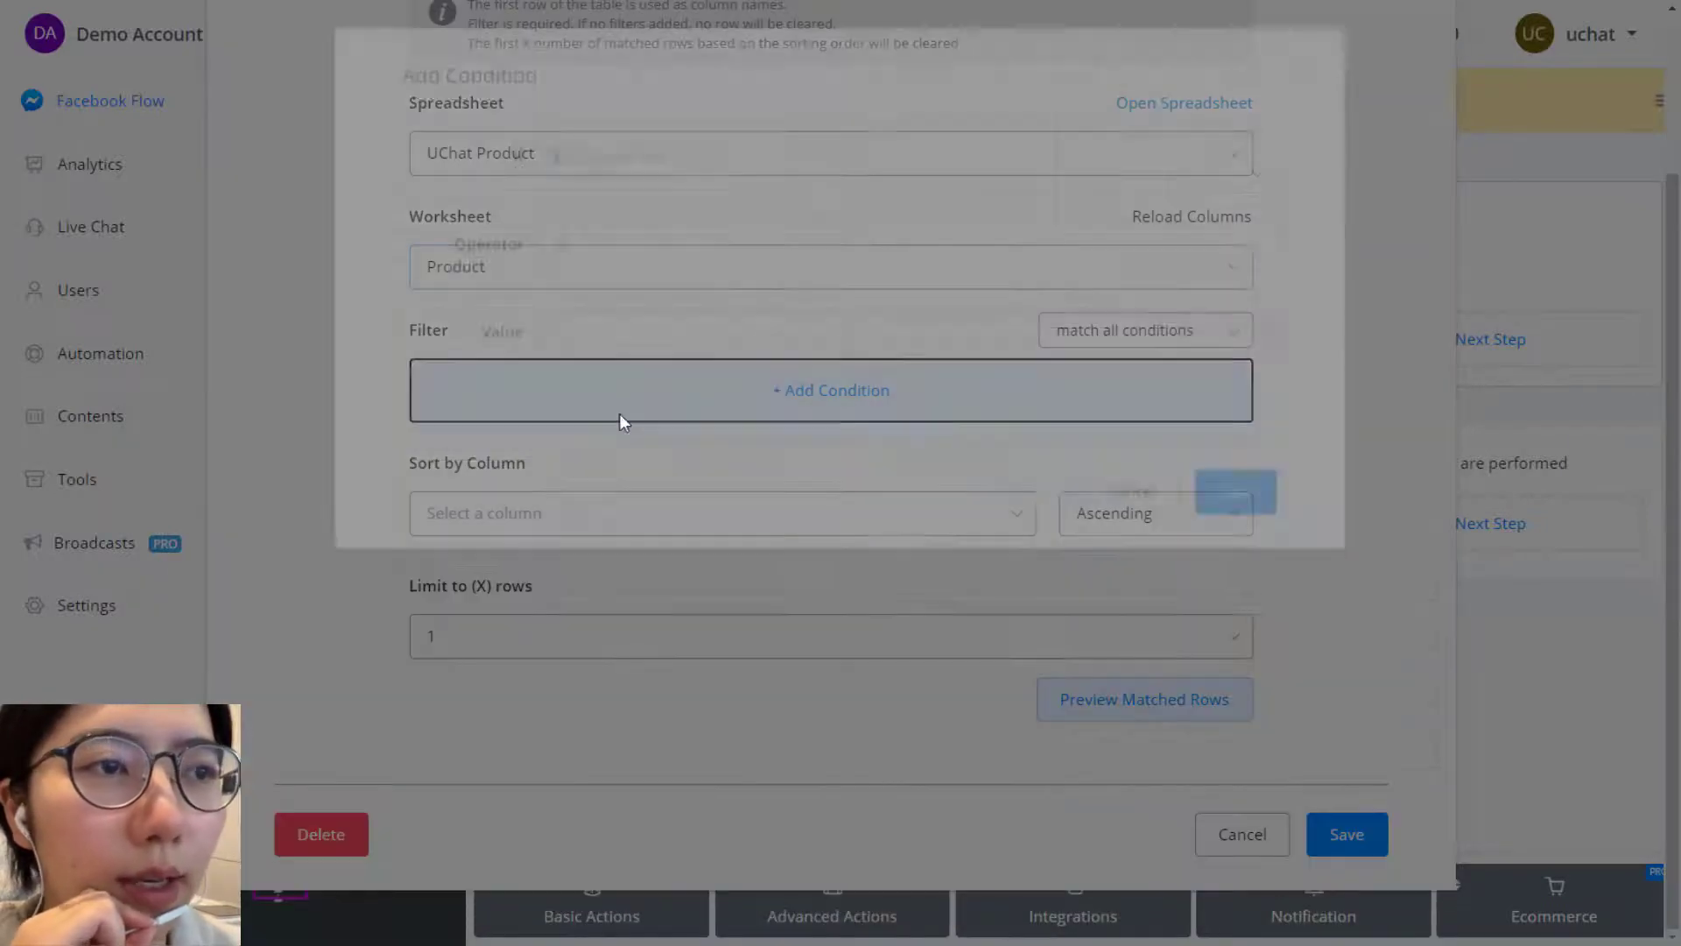
{"action": "left_click", "coordinate": [1101, 508]}
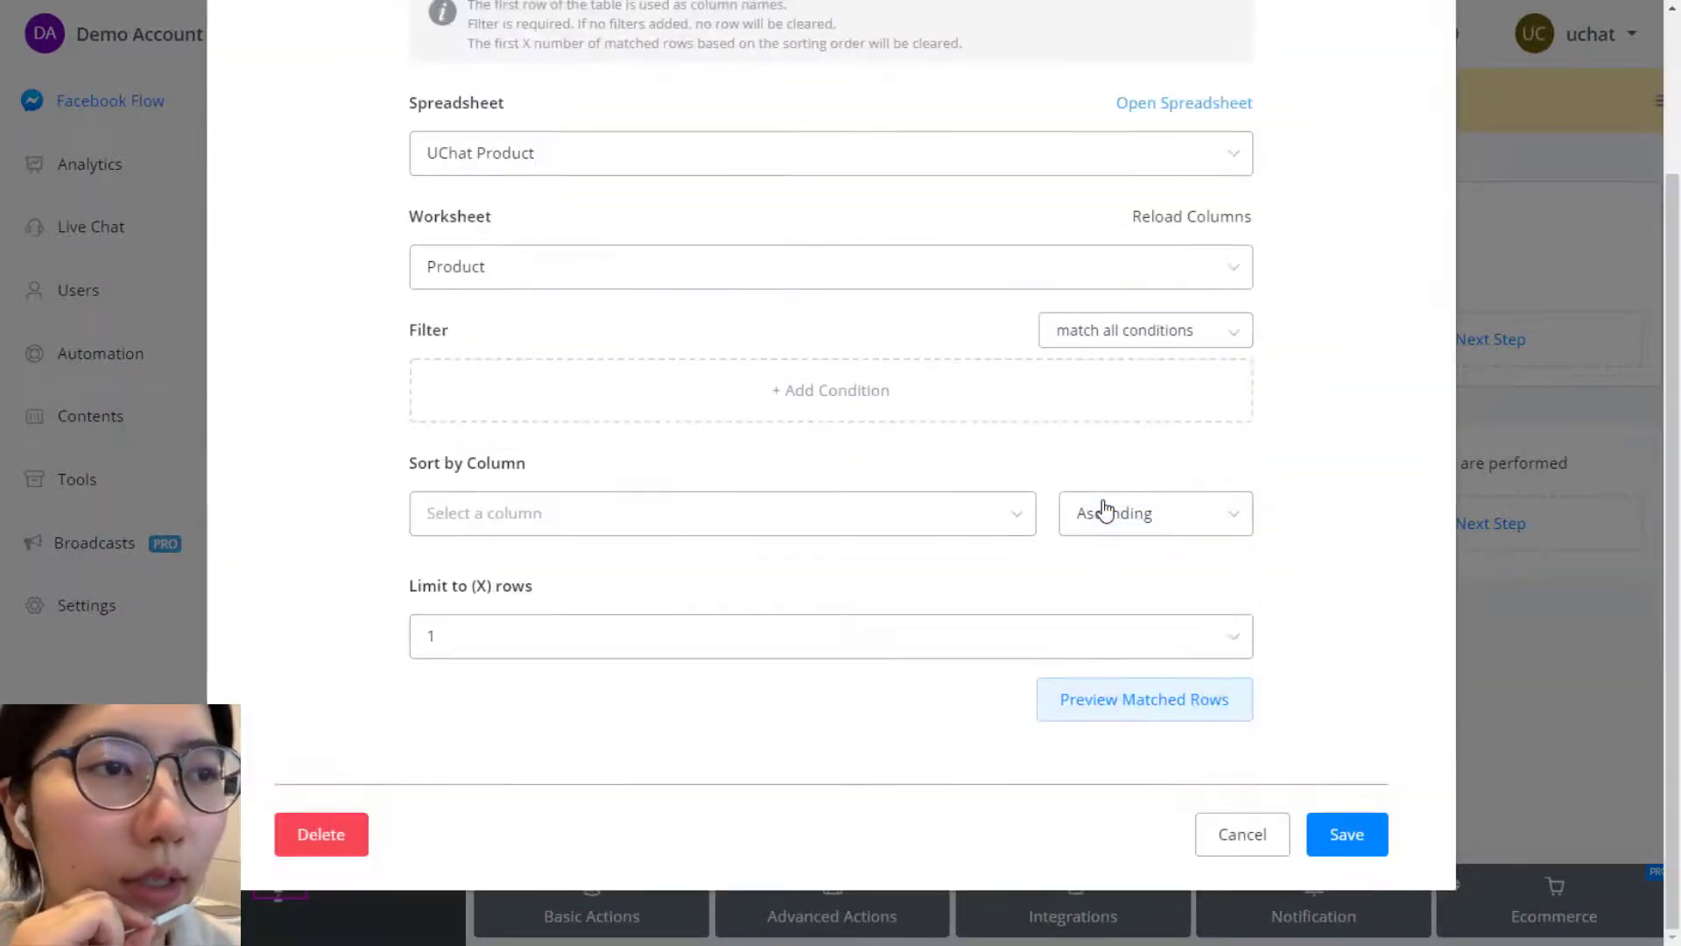
{"action": "left_click", "coordinate": [856, 394]}
{"action": "left_click", "coordinate": [716, 182]}
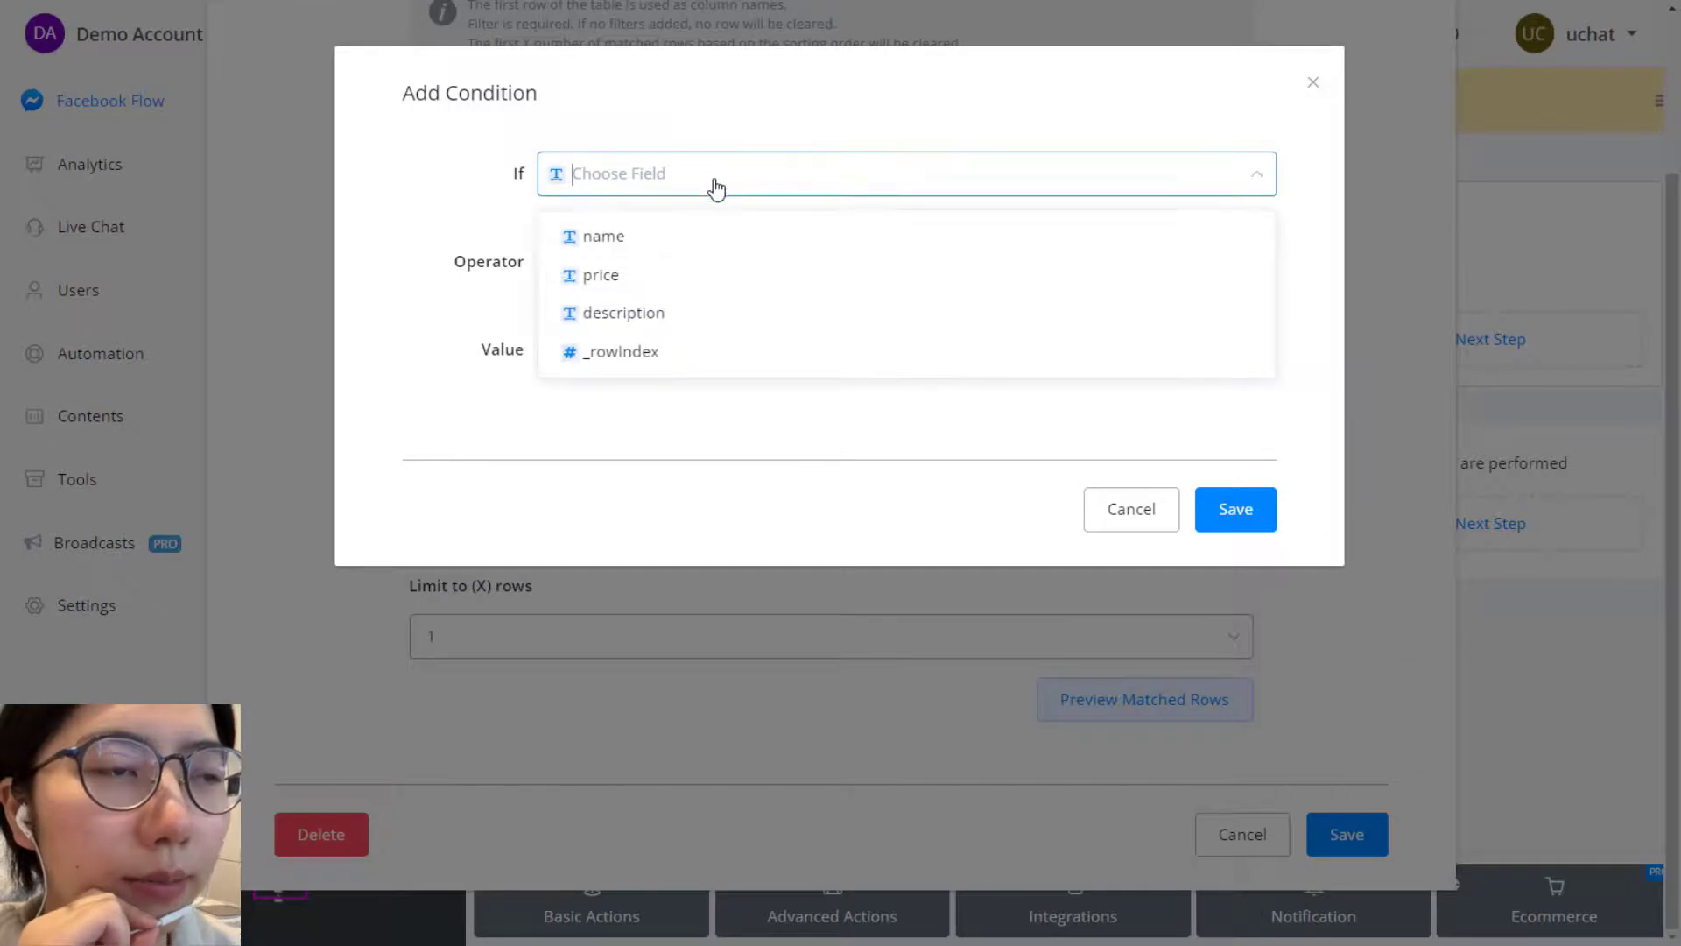
{"action": "left_click", "coordinate": [683, 277]}
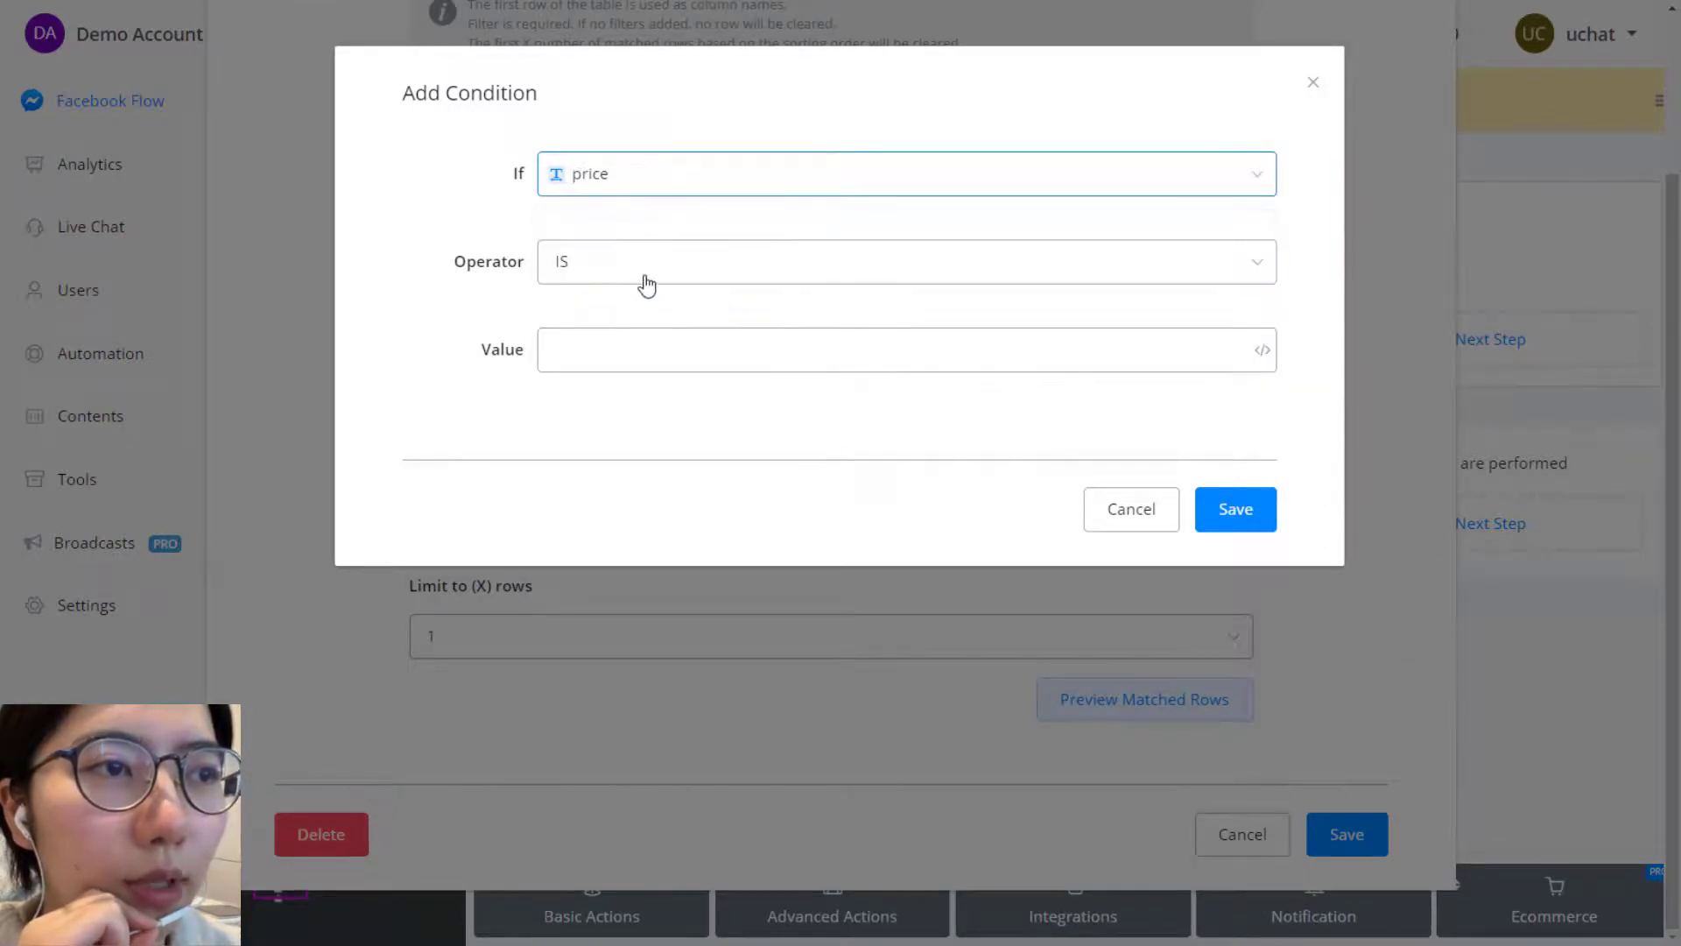
{"action": "left_click", "coordinate": [651, 184]}
{"action": "left_click", "coordinate": [632, 238]}
{"action": "left_click", "coordinate": [605, 353]}
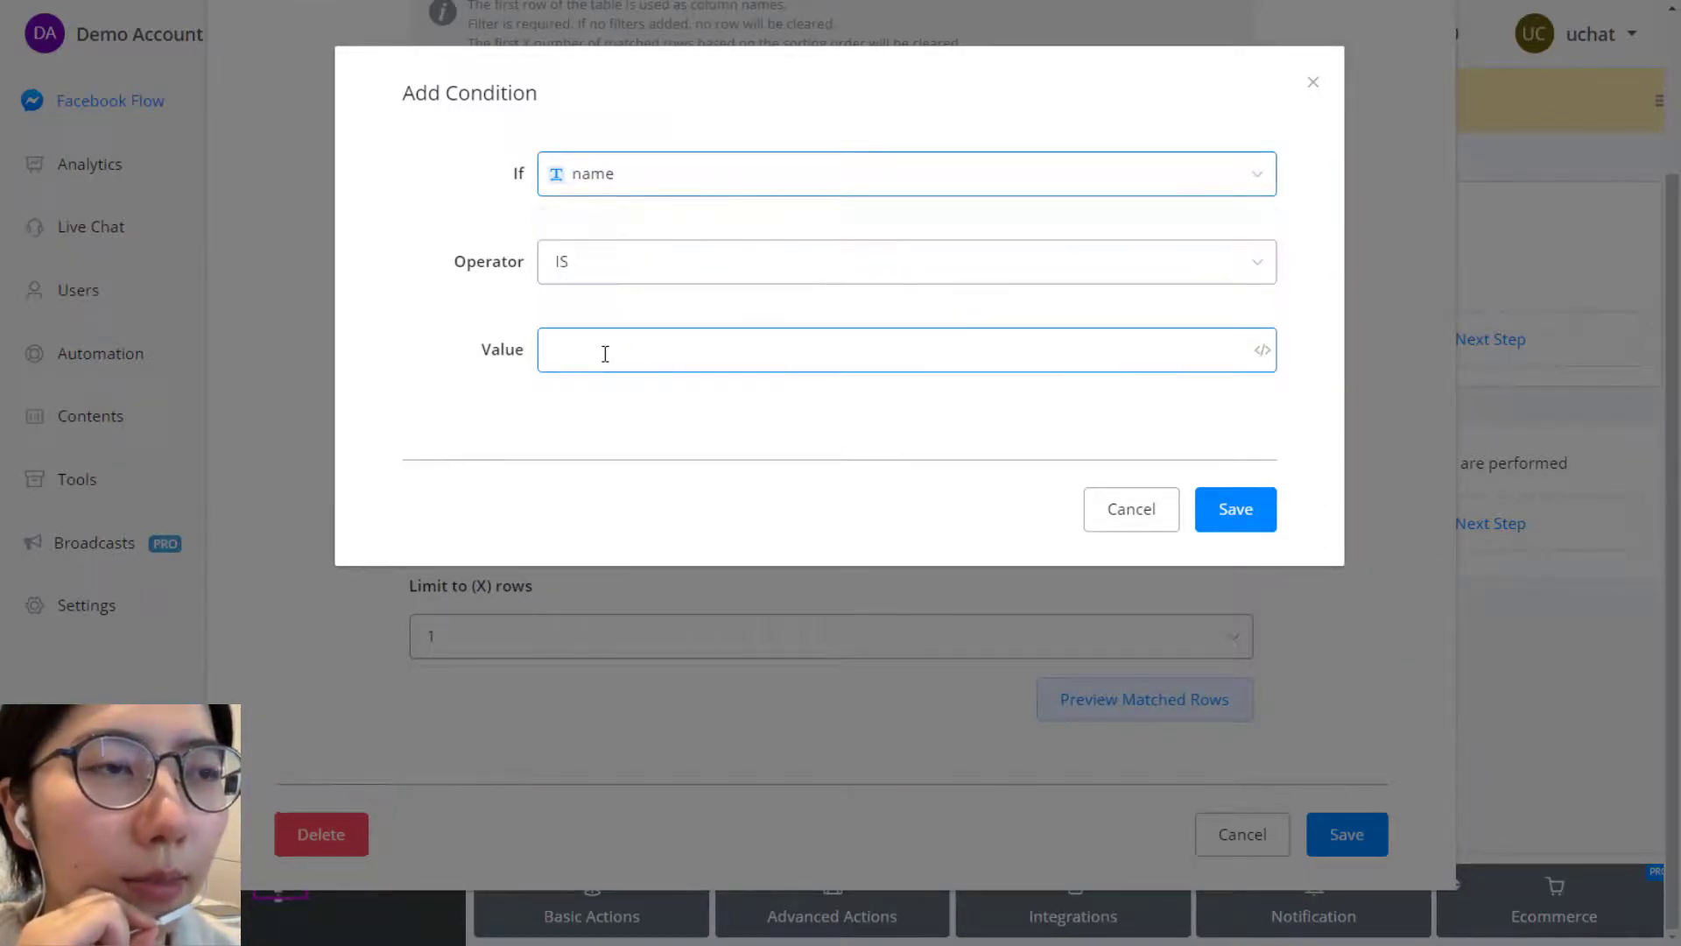
{"action": "left_click", "coordinate": [624, 394]}
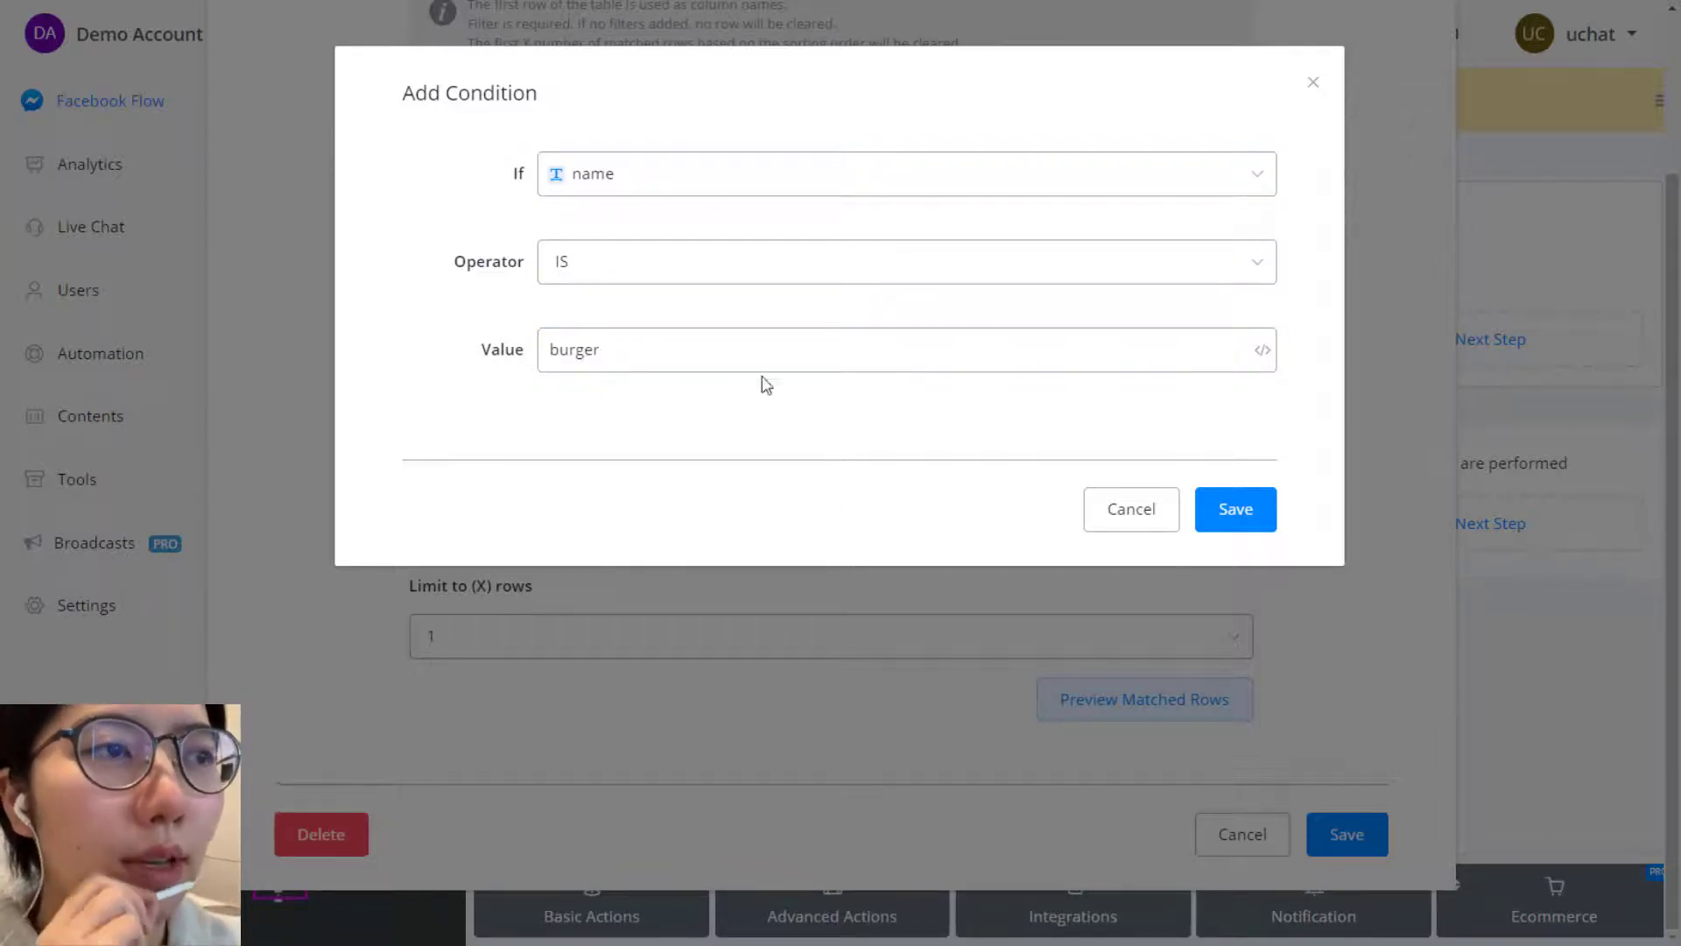
Save the name is burger condition and sort matched rows by name
{"action": "left_click", "coordinate": [1233, 515]}
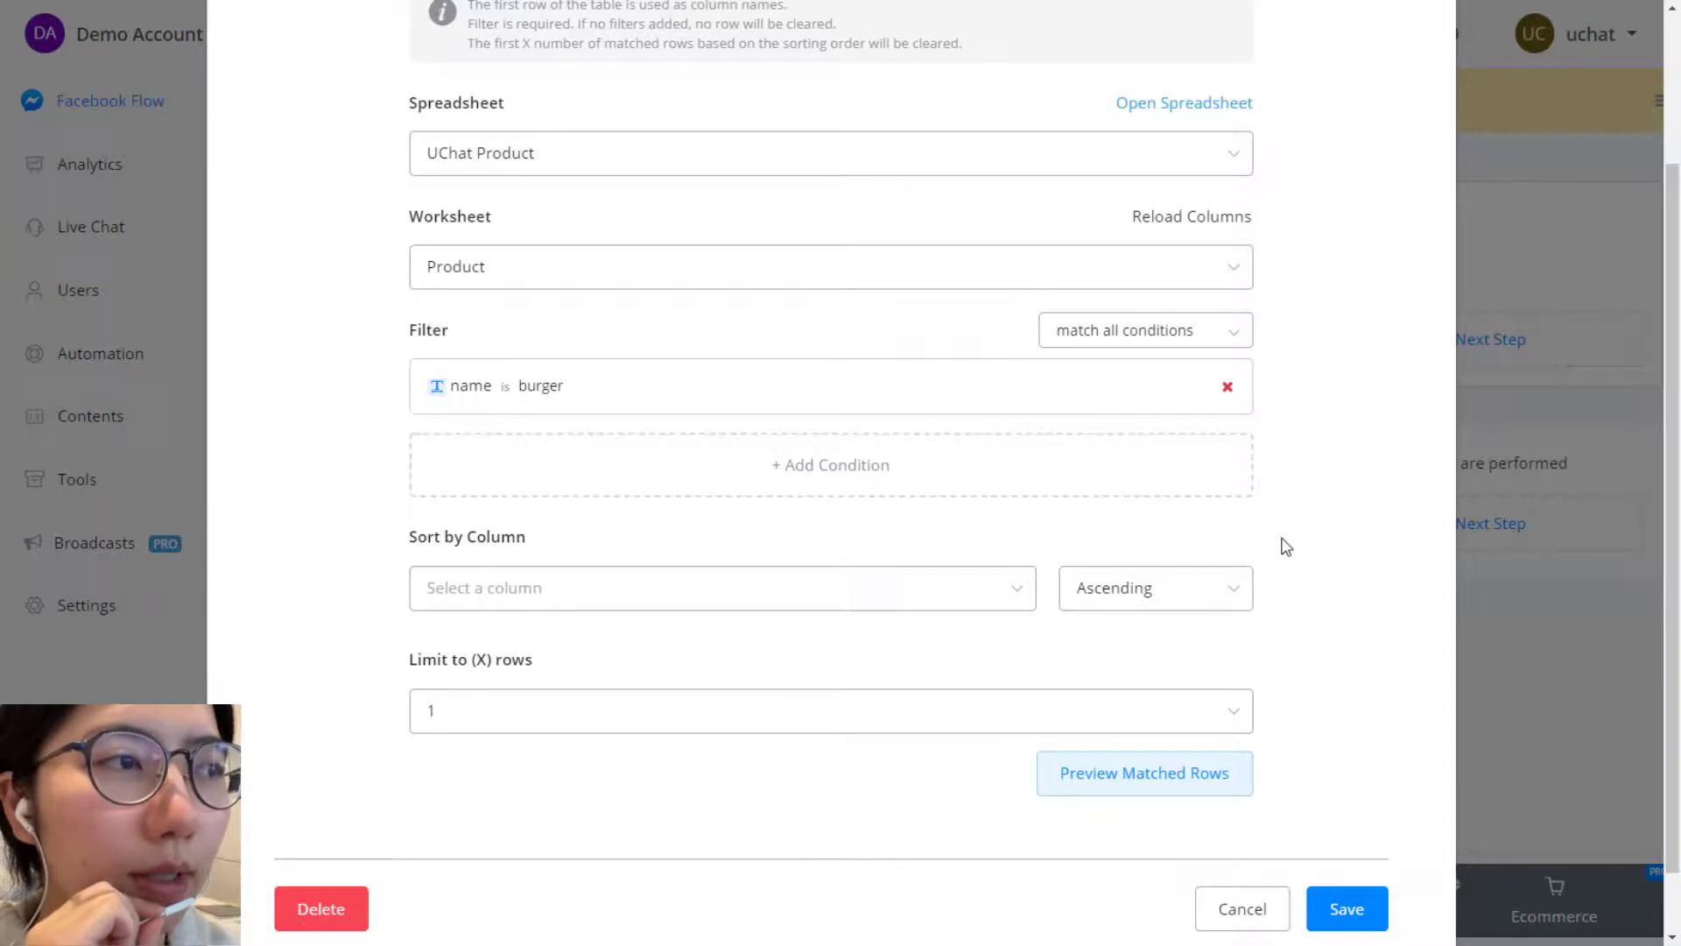
{"action": "scroll", "coordinate": [1284, 546], "scroll_direction": "down", "scroll_amount": 1}
{"action": "left_click", "coordinate": [514, 520]}
{"action": "left_click", "coordinate": [473, 576]}
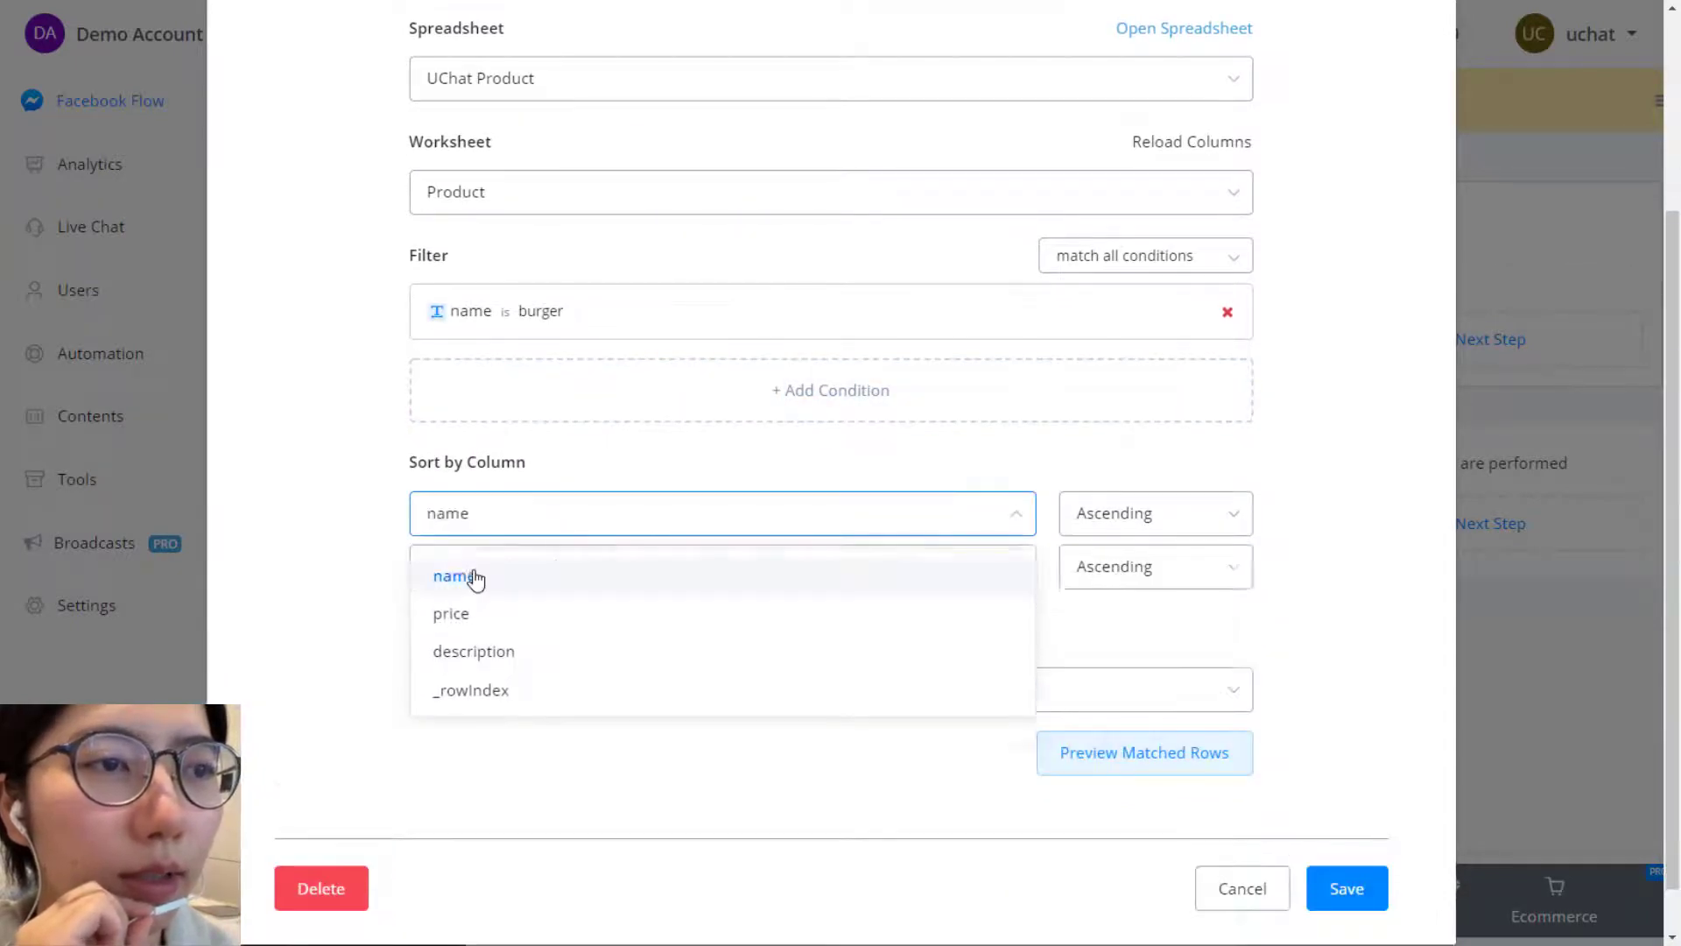
{"action": "scroll", "coordinate": [1078, 706], "scroll_direction": "down", "scroll_amount": 1}
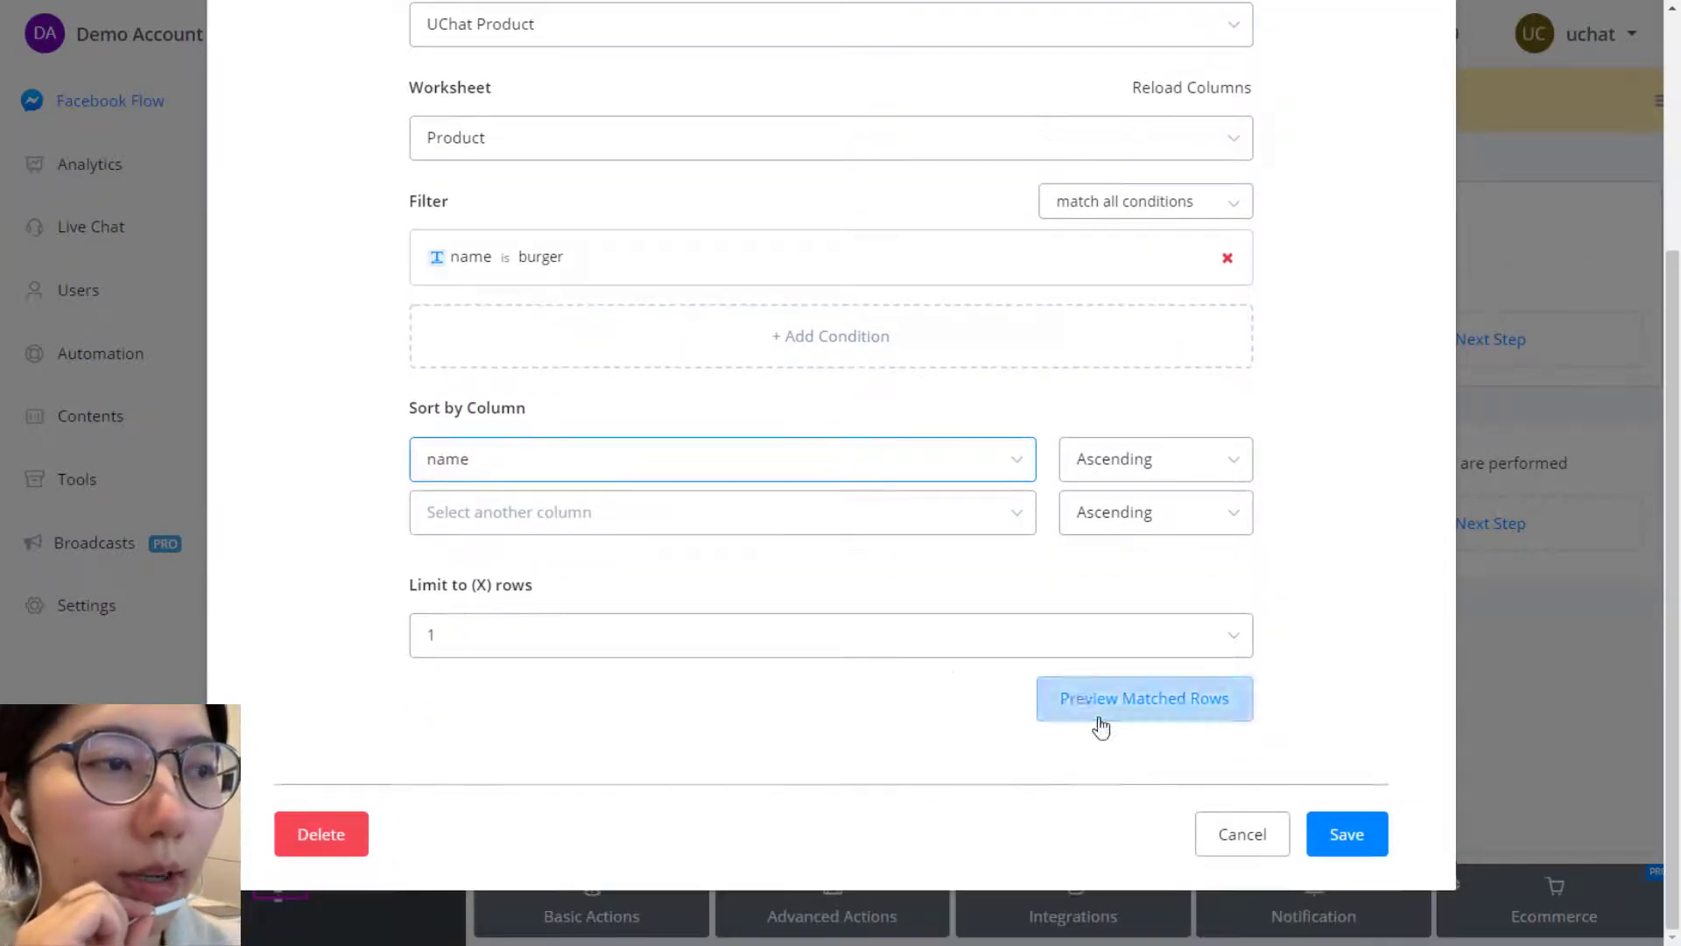
{"action": "left_click", "coordinate": [442, 594]}
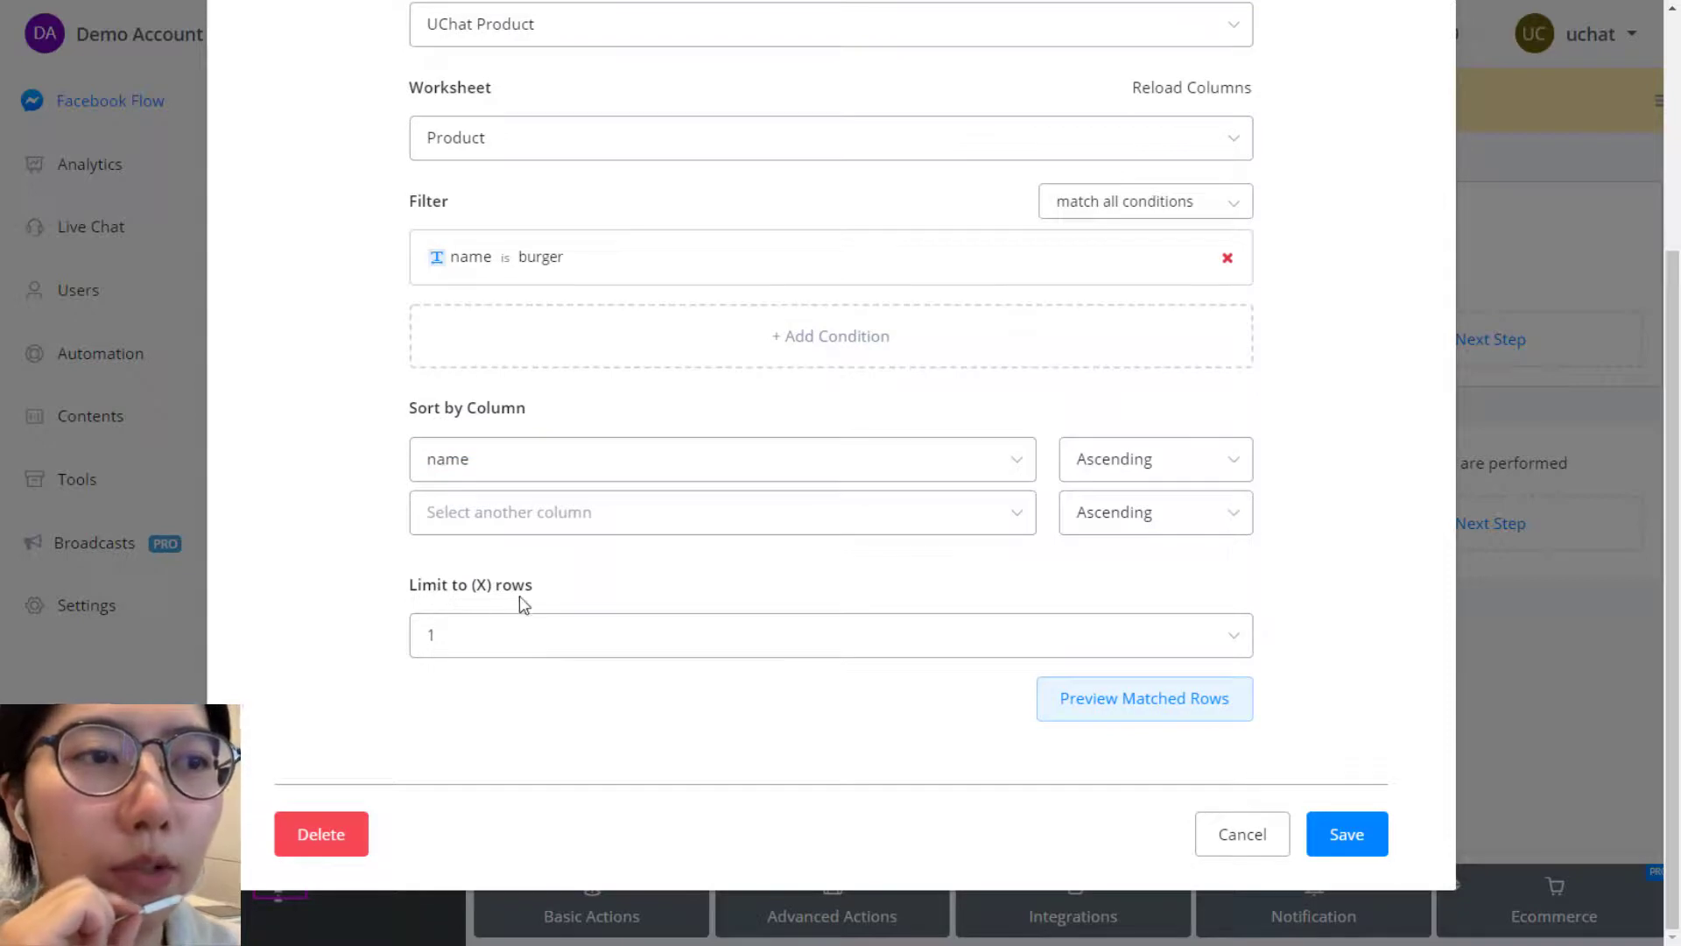
{"action": "left_click_drag", "start_coordinate": [410, 585], "coordinate": [536, 592]}
{"action": "left_click", "coordinate": [551, 598]}
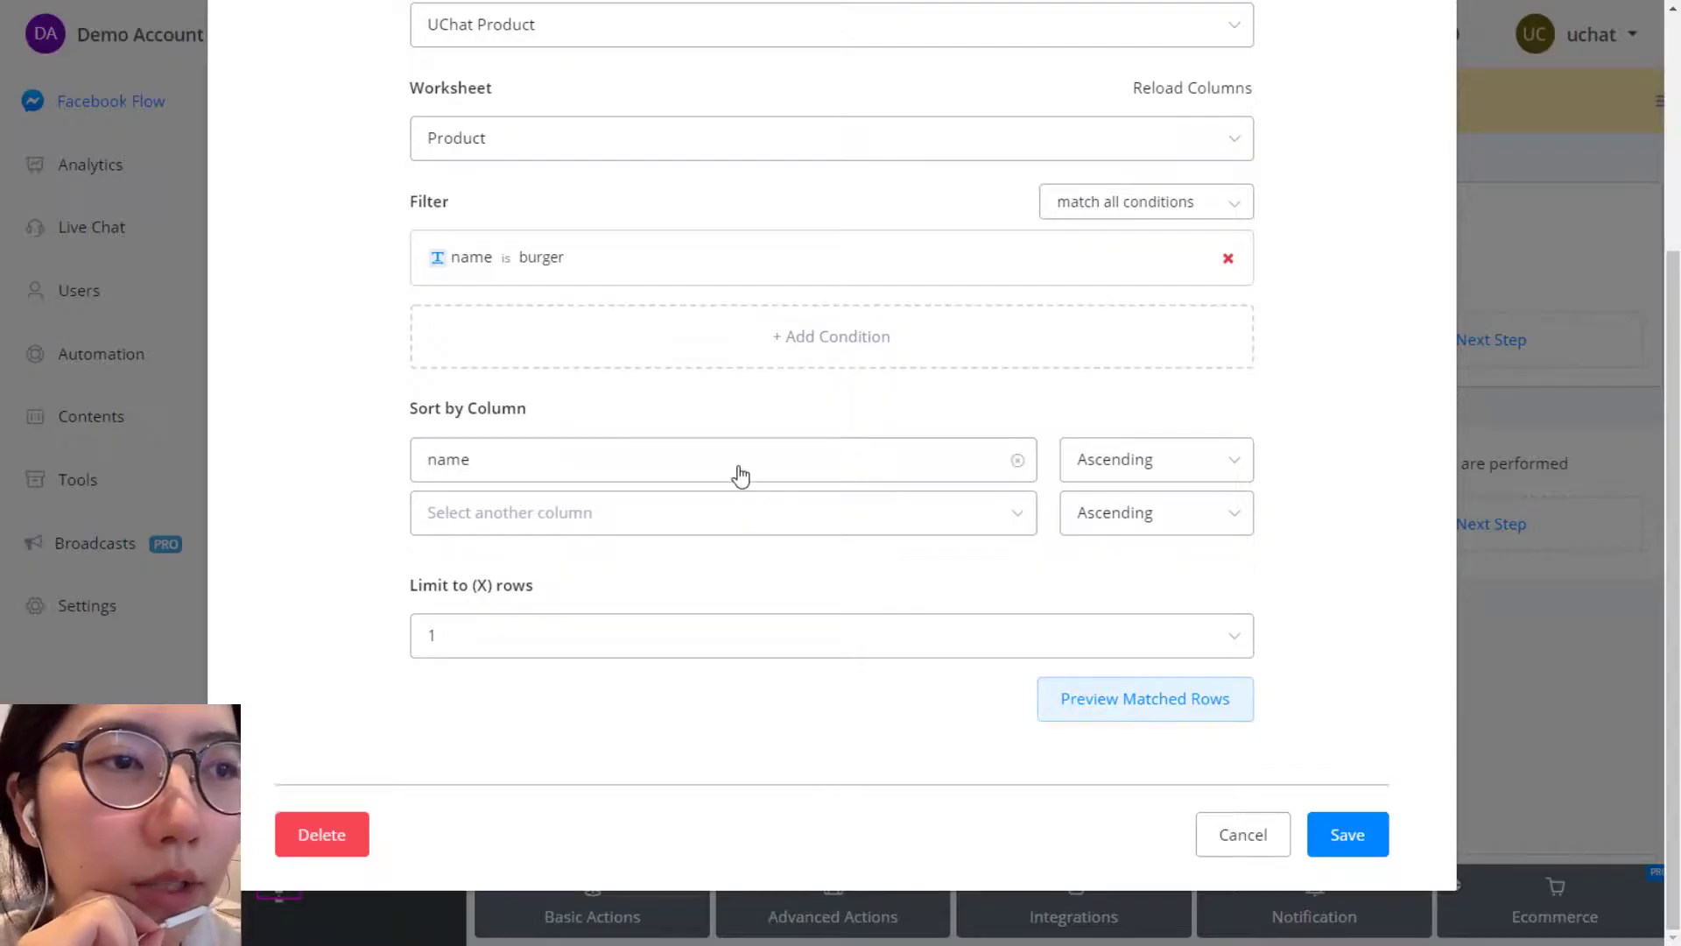
Try sorting by _rowIndex, previewing matches in ascending and then descending order
{"action": "left_click", "coordinate": [740, 473]}
{"action": "left_click", "coordinate": [526, 637]}
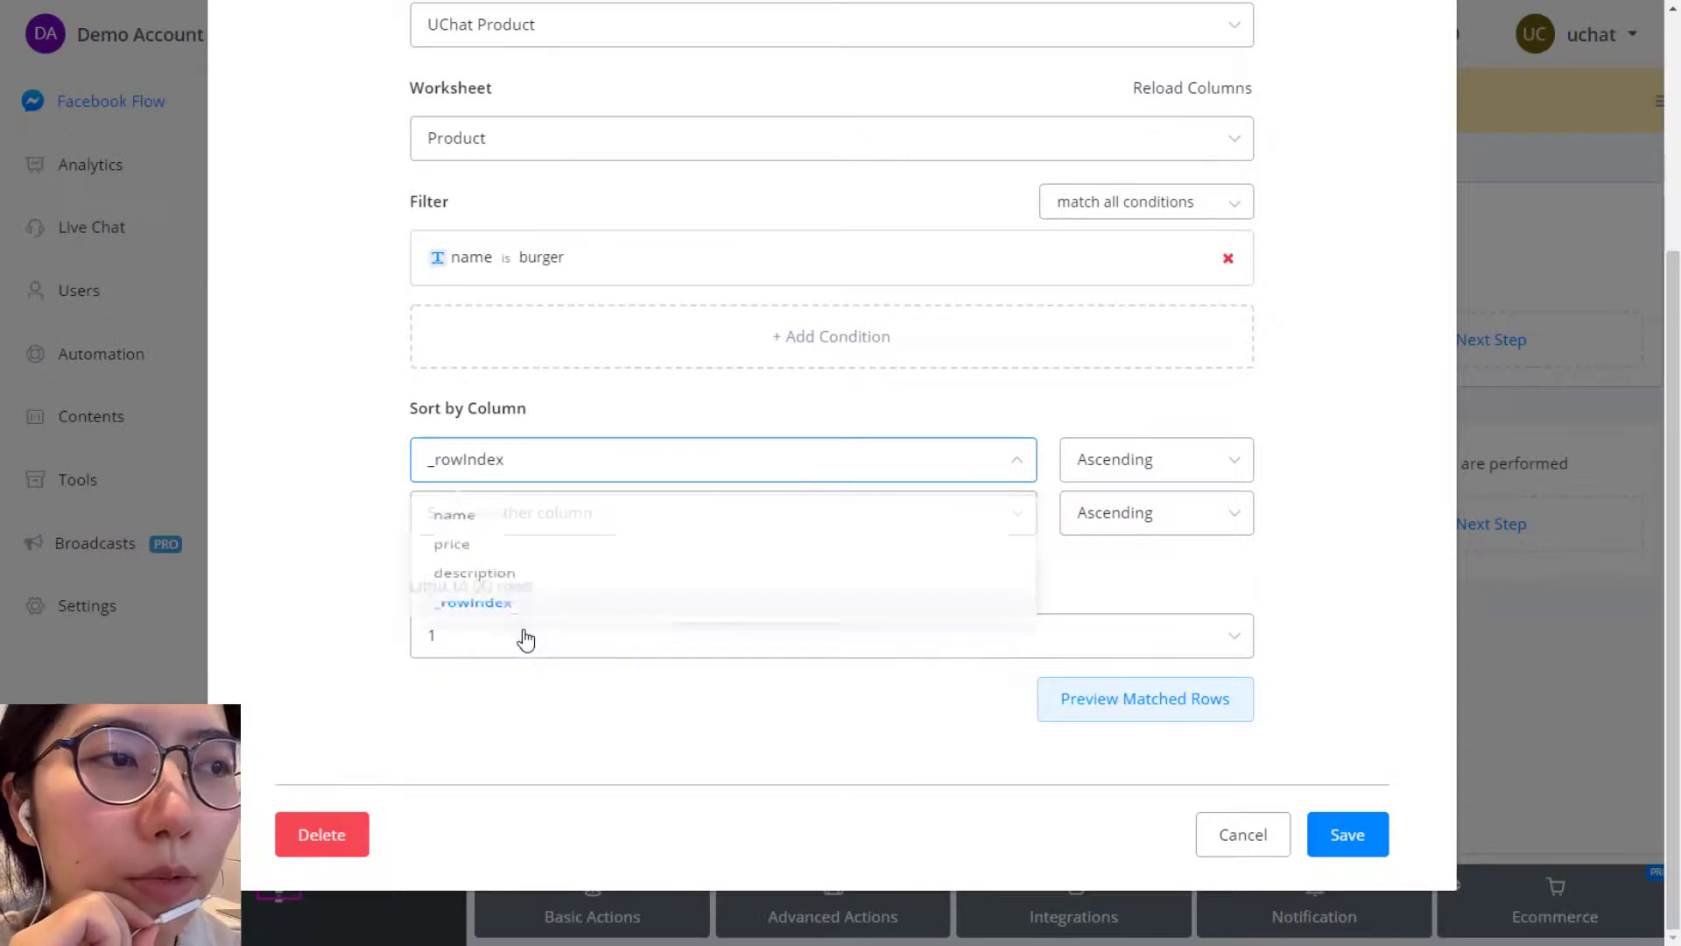
{"action": "left_click", "coordinate": [1173, 698]}
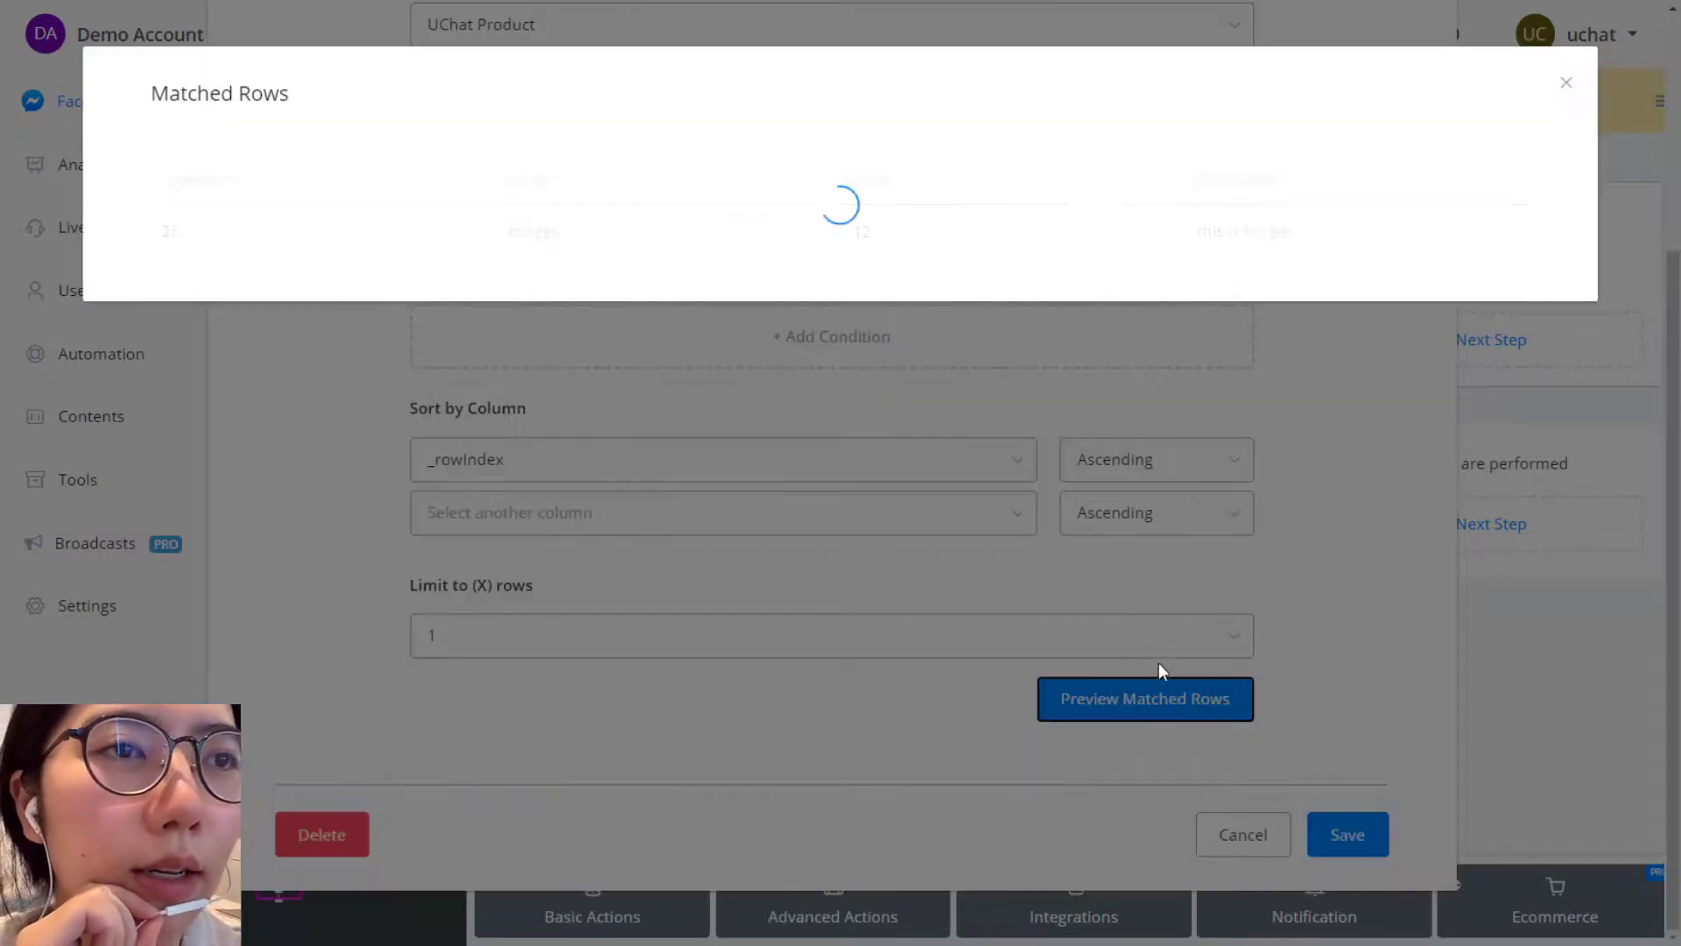
{"action": "left_click", "coordinate": [1566, 84]}
{"action": "left_click", "coordinate": [1189, 472]}
{"action": "left_click", "coordinate": [1154, 556]}
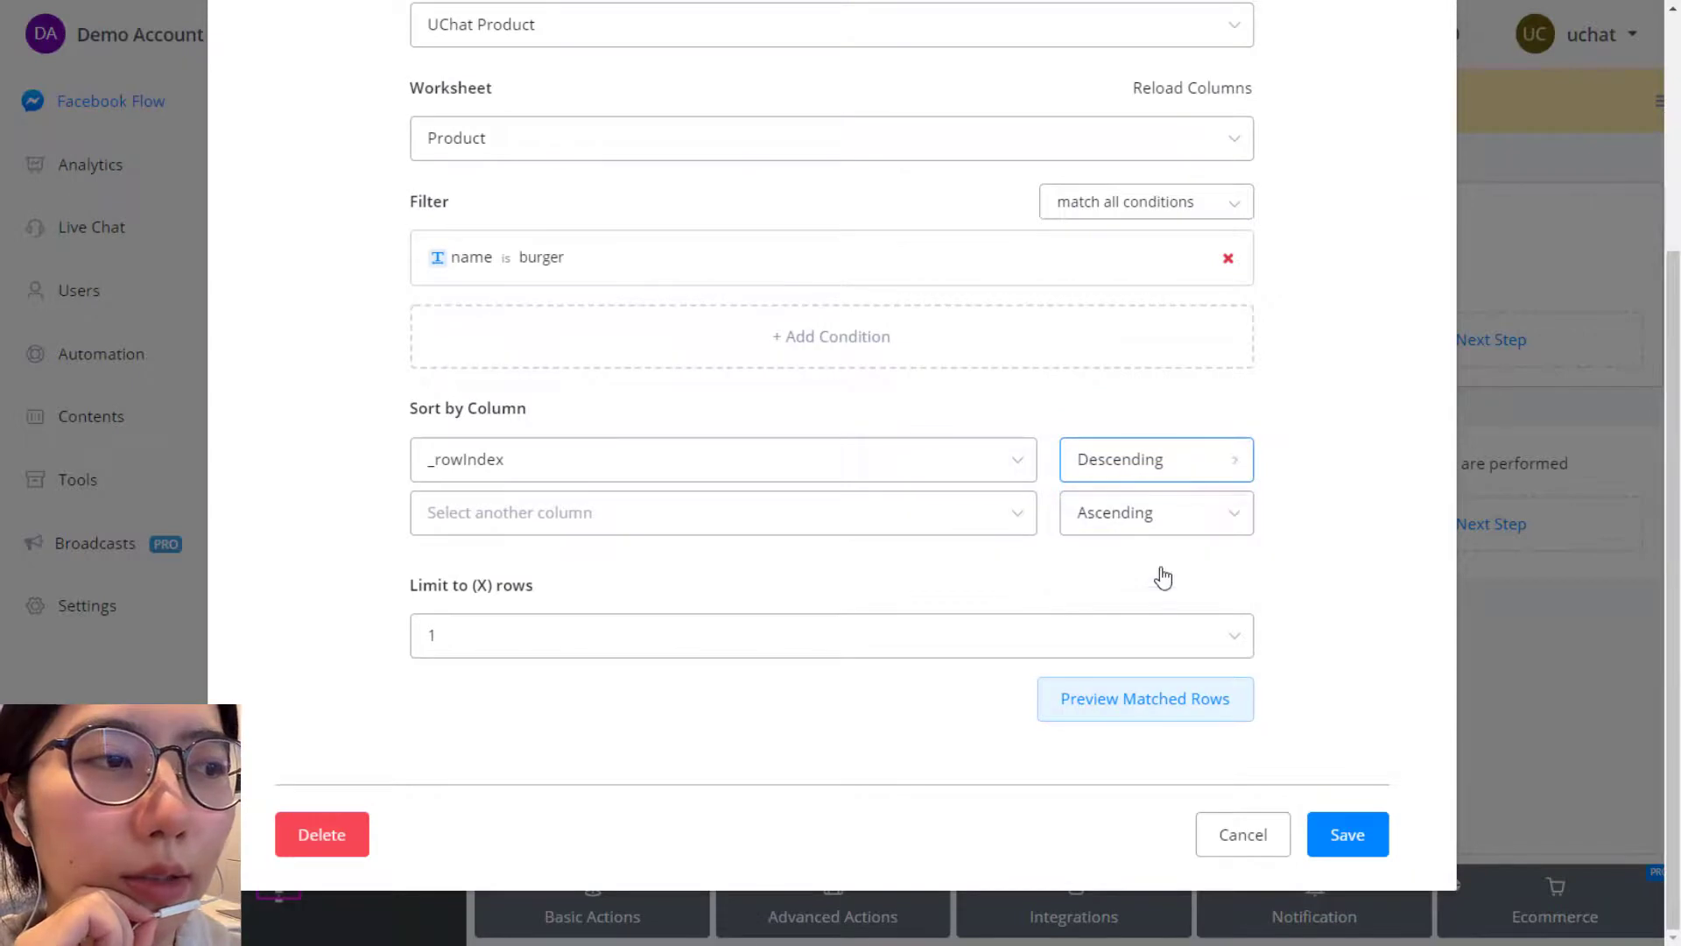
{"action": "left_click", "coordinate": [1182, 698]}
{"action": "left_click_drag", "start_coordinate": [172, 232], "coordinate": [256, 254]}
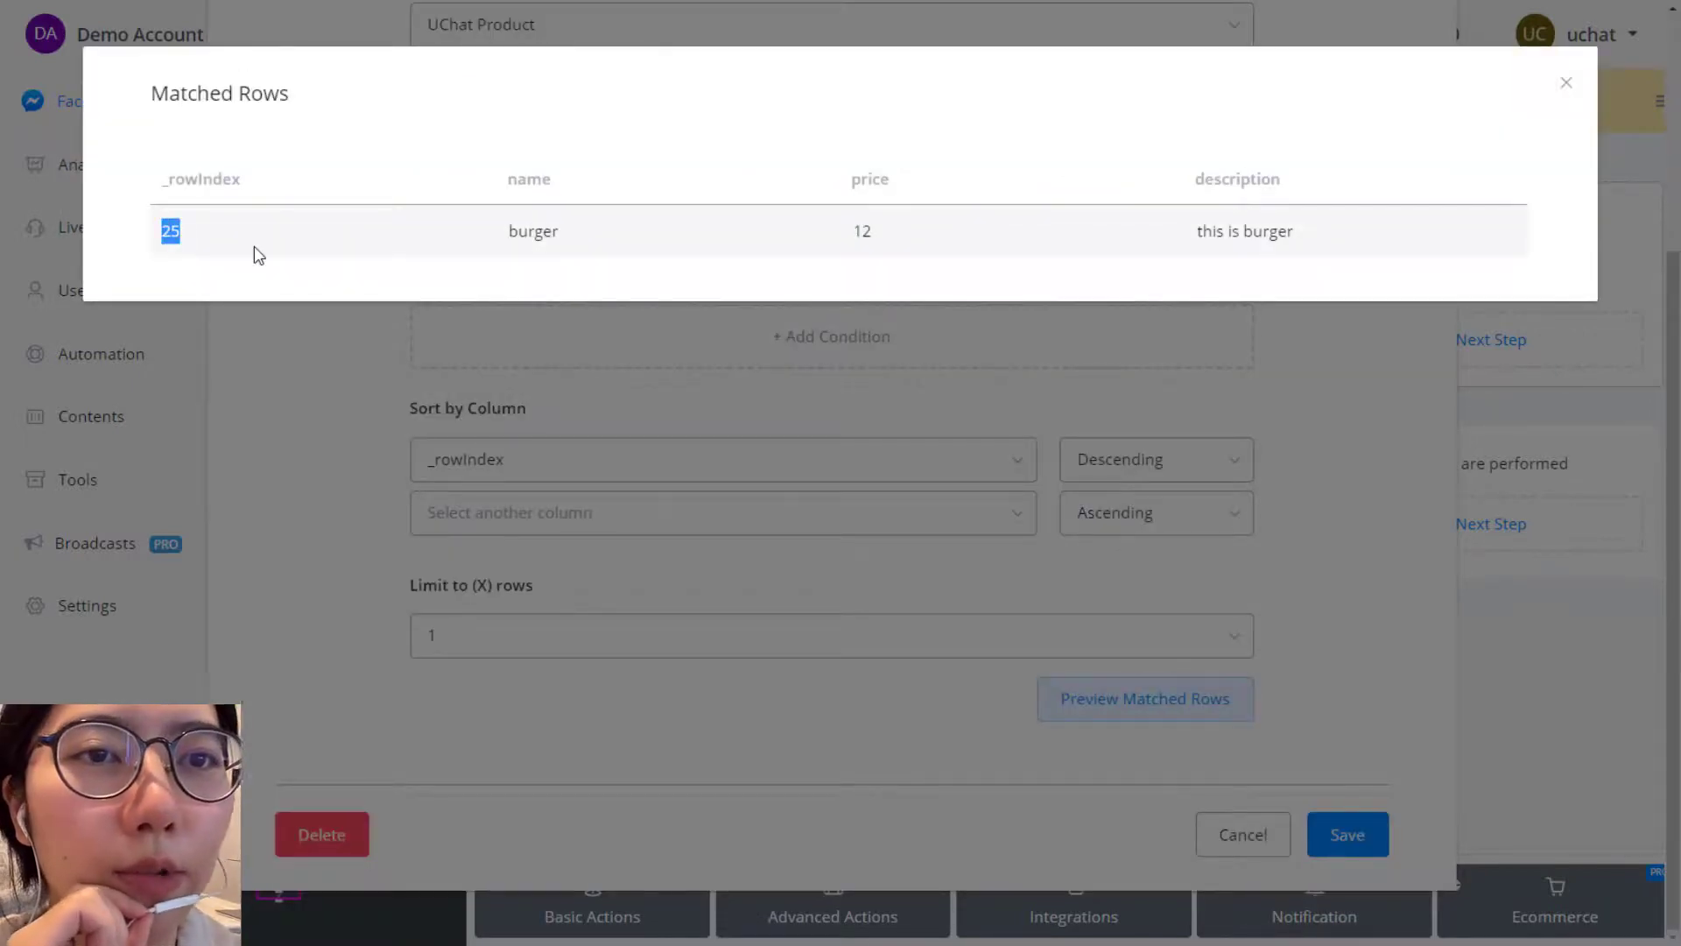
{"action": "left_click", "coordinate": [336, 255]}
{"action": "left_click", "coordinate": [1568, 88]}
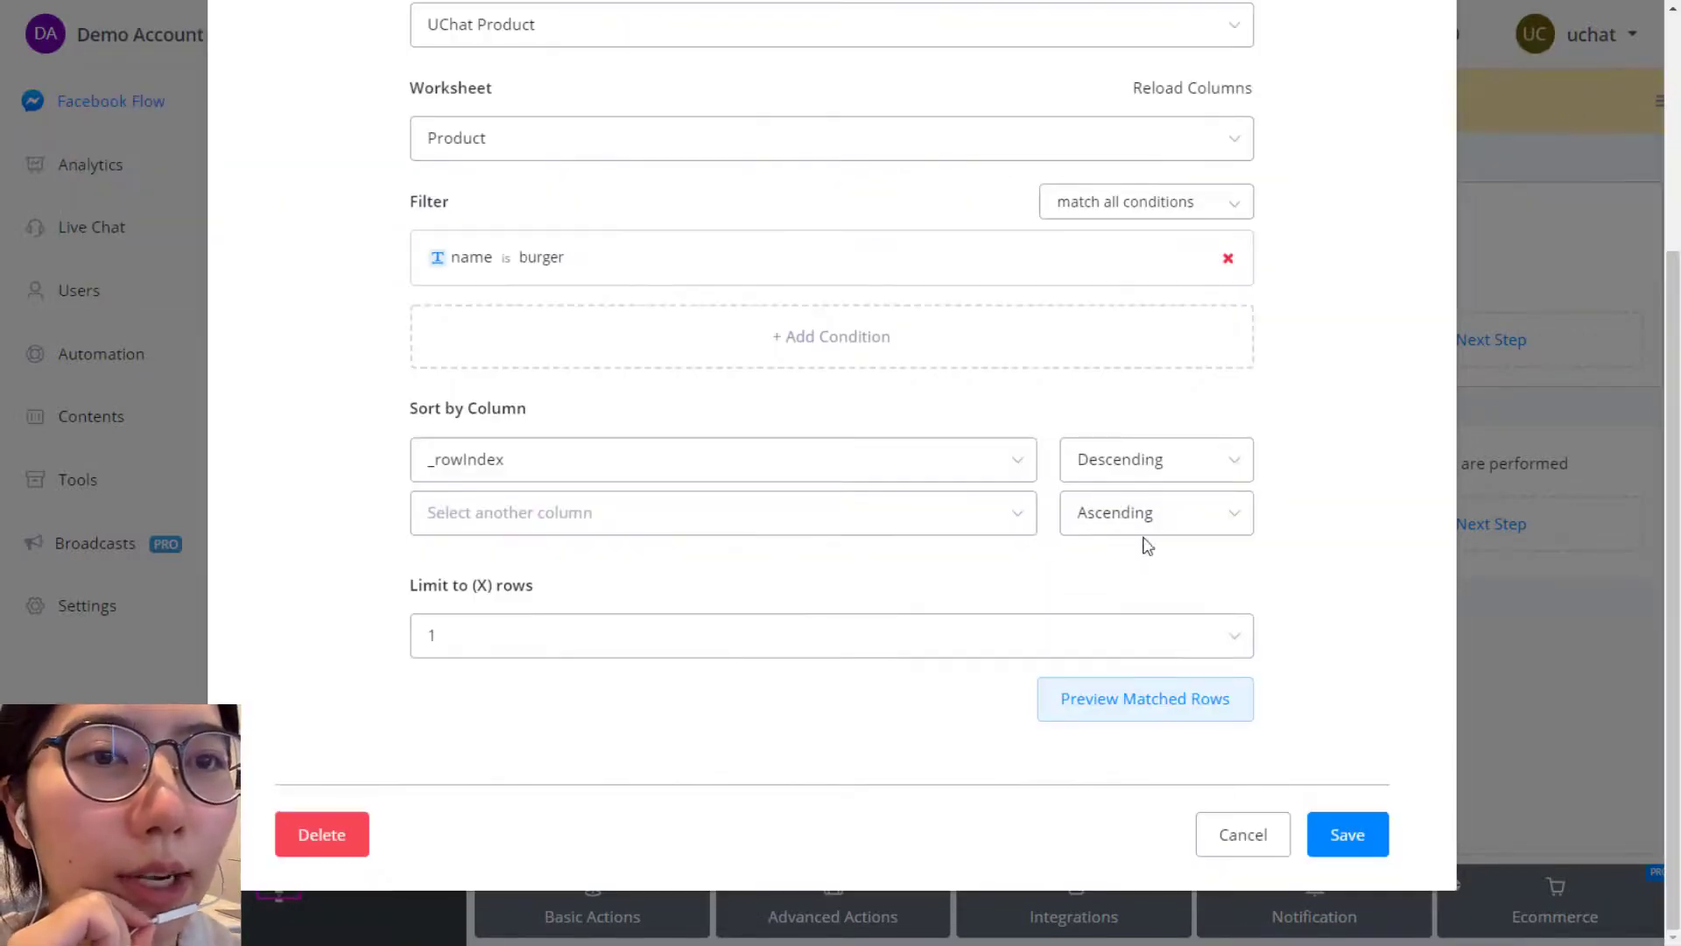
Restore name ascending sort, limit matching to 10 rows, and preview the burger rows
{"action": "left_click", "coordinate": [836, 463]}
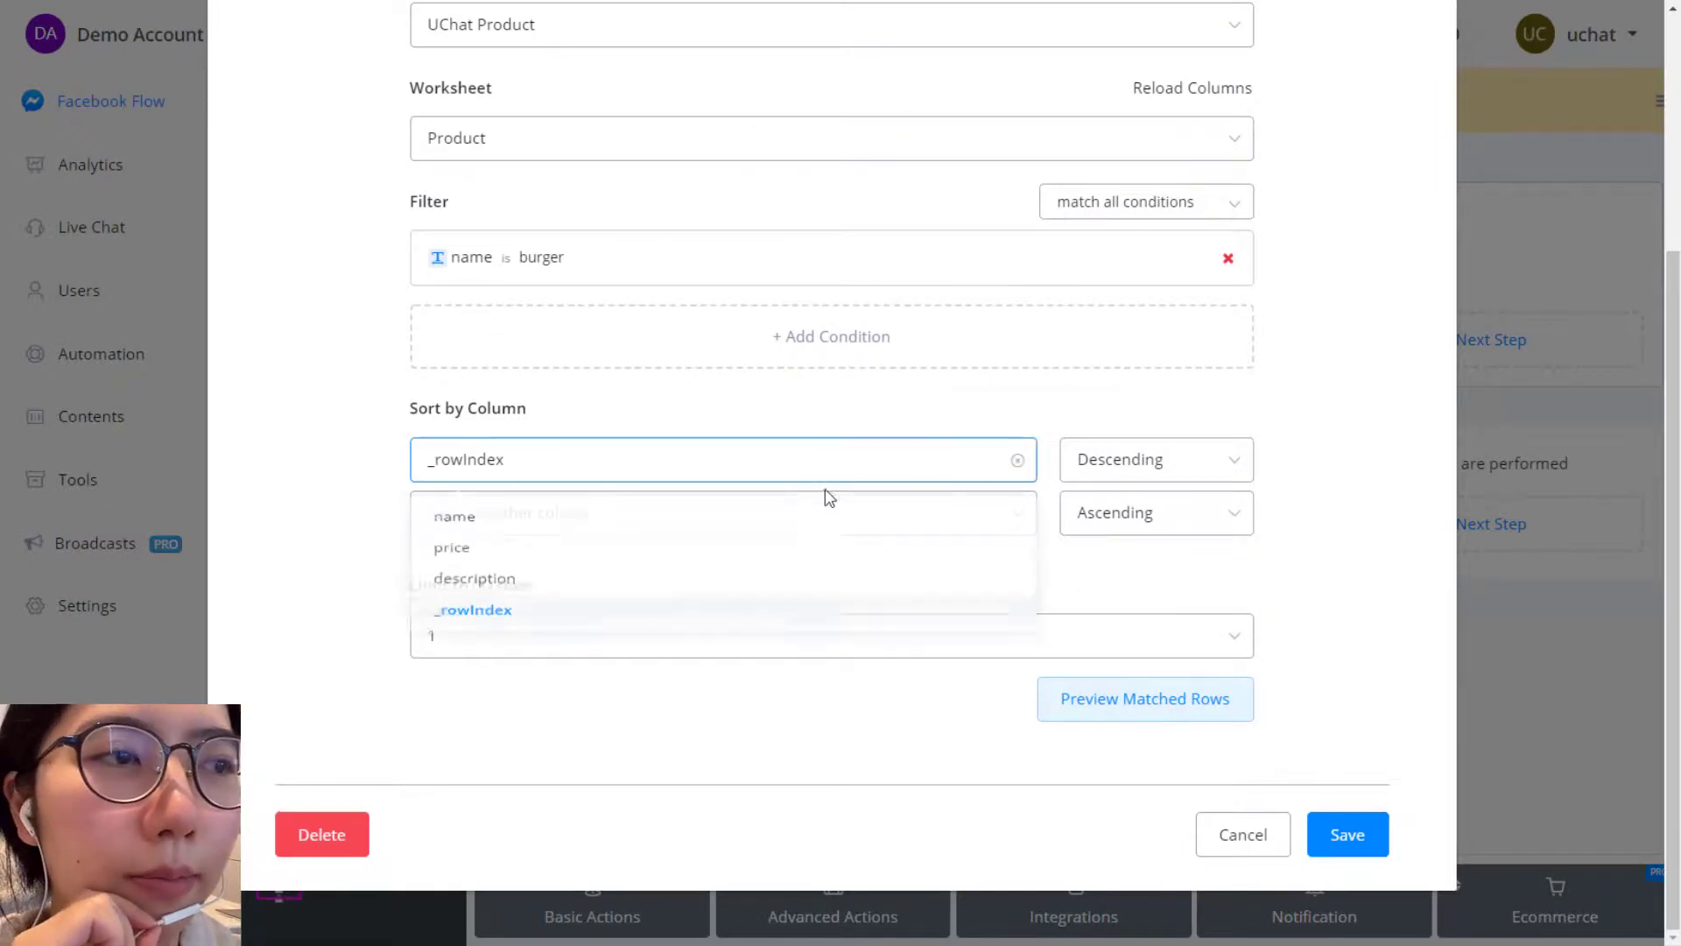
{"action": "left_click", "coordinate": [849, 513]}
{"action": "left_click", "coordinate": [1090, 464]}
{"action": "left_click", "coordinate": [1099, 512]}
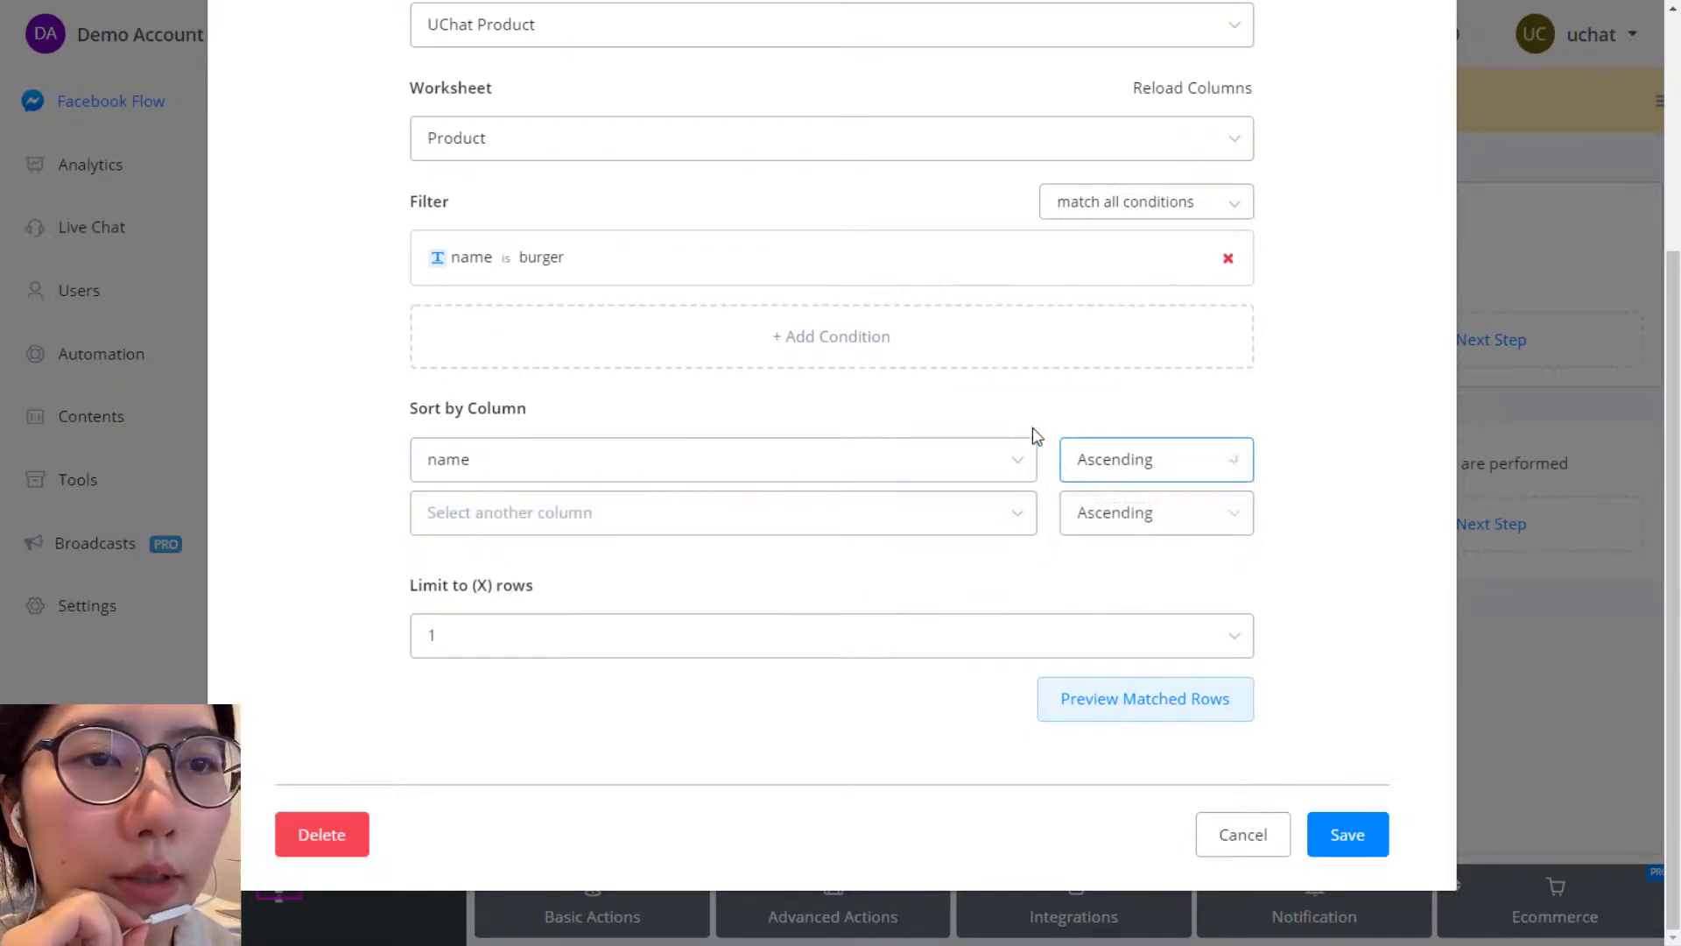
{"action": "left_click", "coordinate": [512, 644]}
{"action": "scroll", "coordinate": [526, 548], "scroll_direction": "down", "scroll_amount": 2}
{"action": "left_click", "coordinate": [474, 577]}
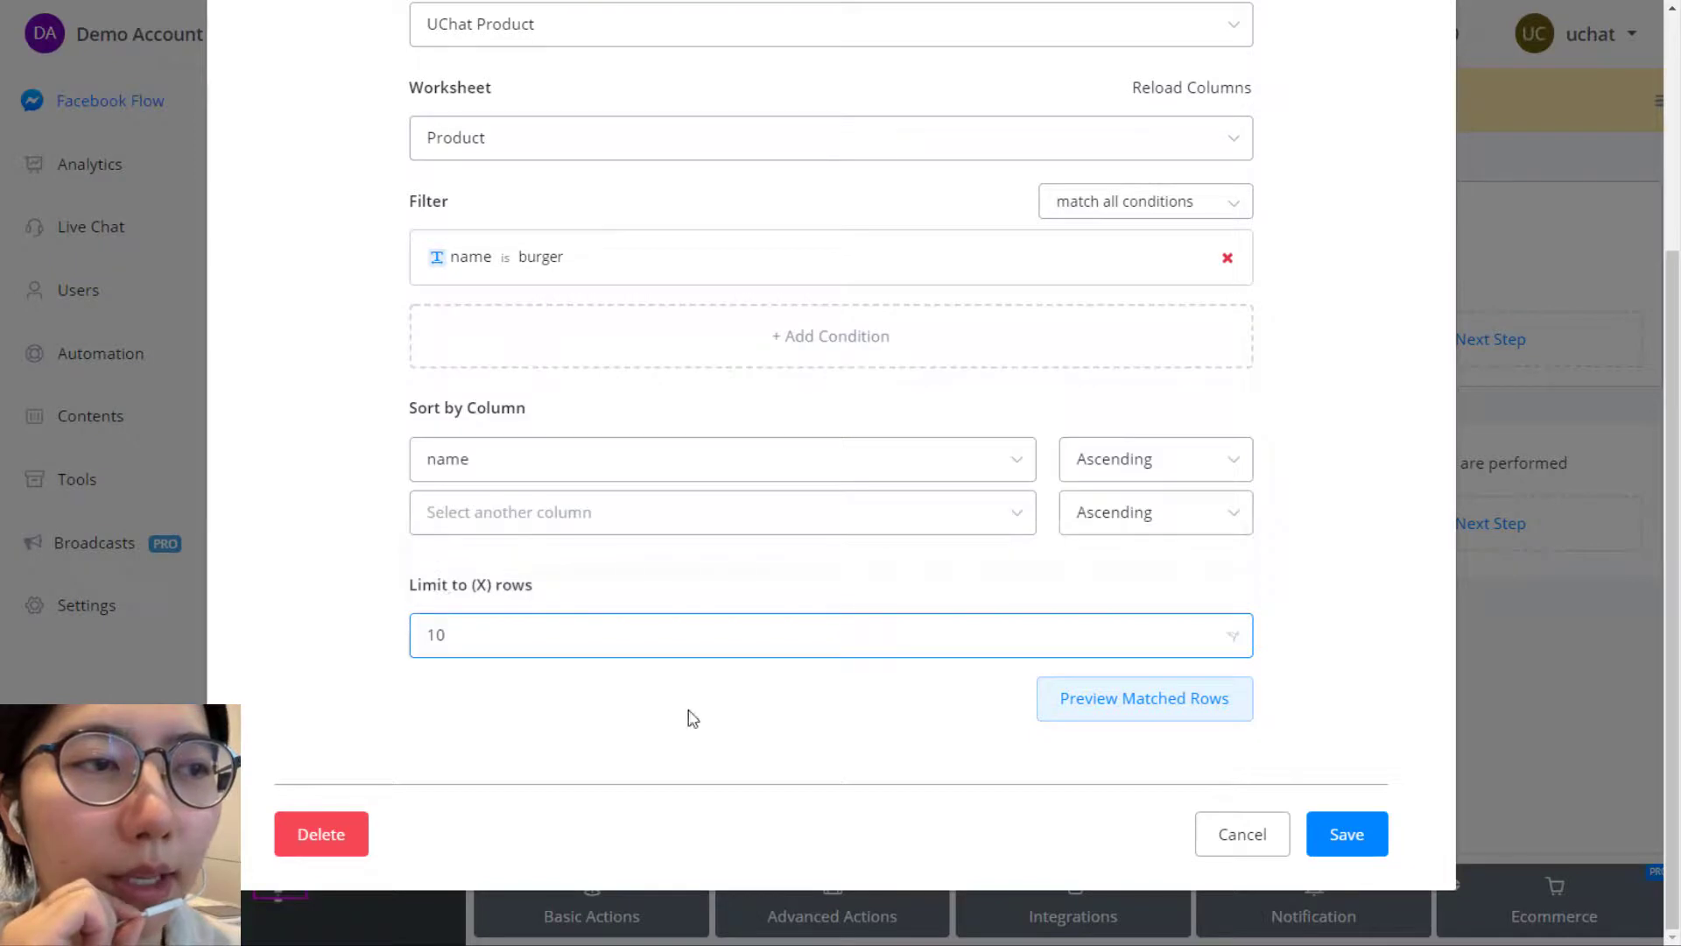
{"action": "left_click", "coordinate": [1121, 705]}
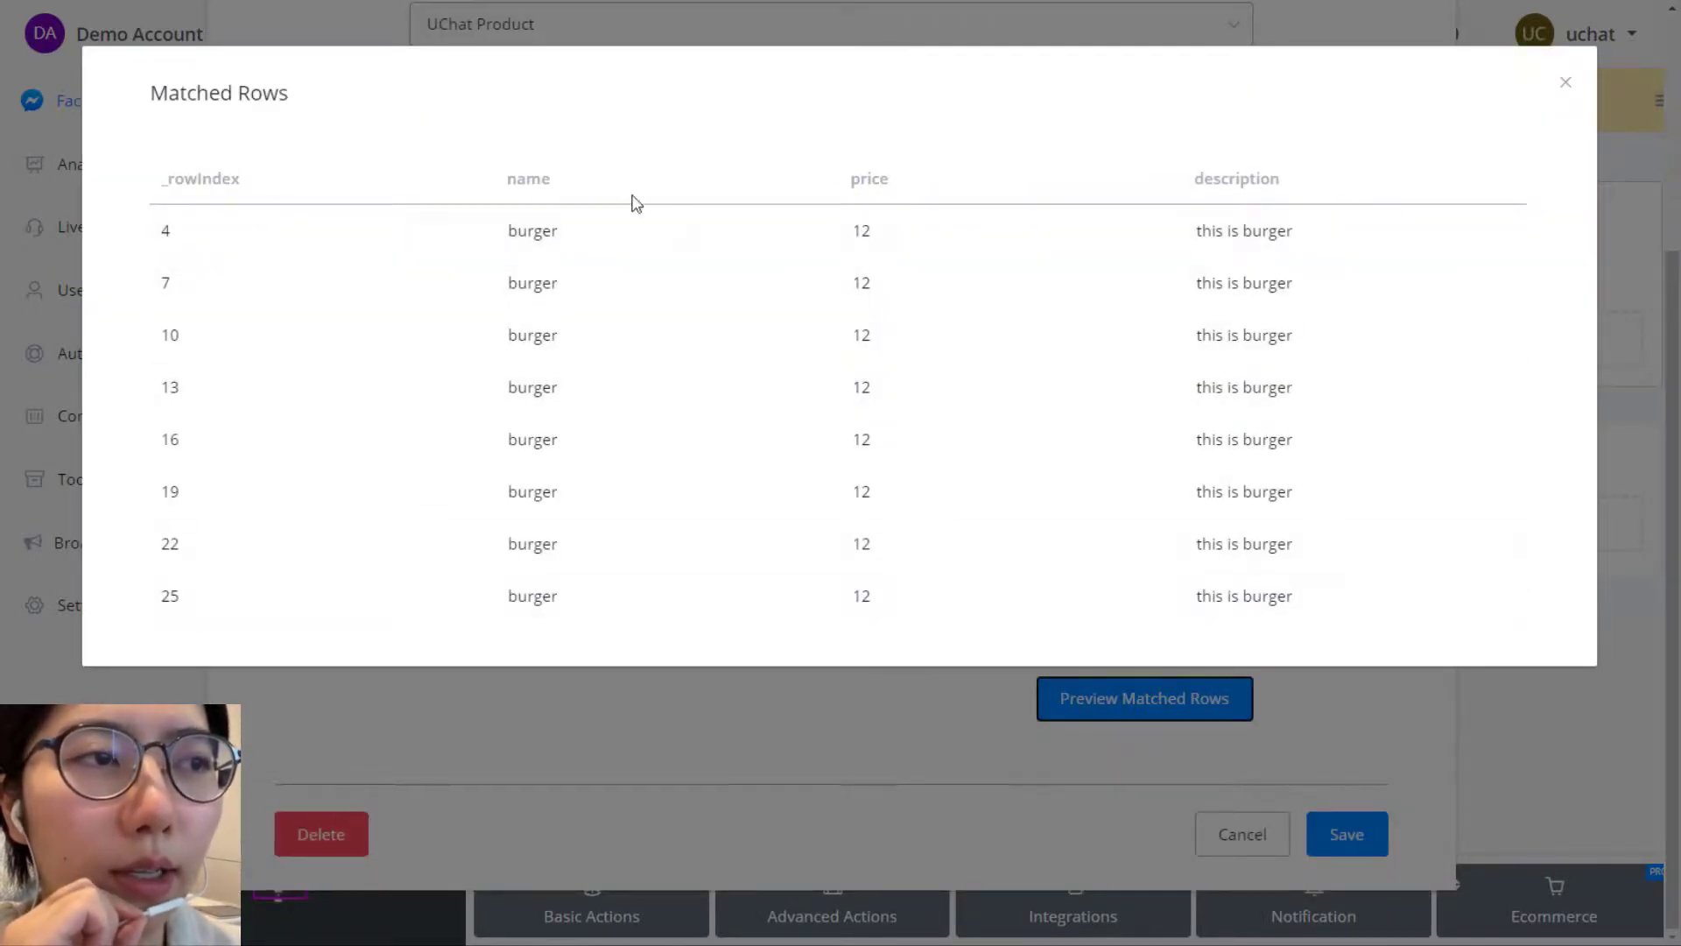
{"action": "left_click", "coordinate": [1567, 88]}
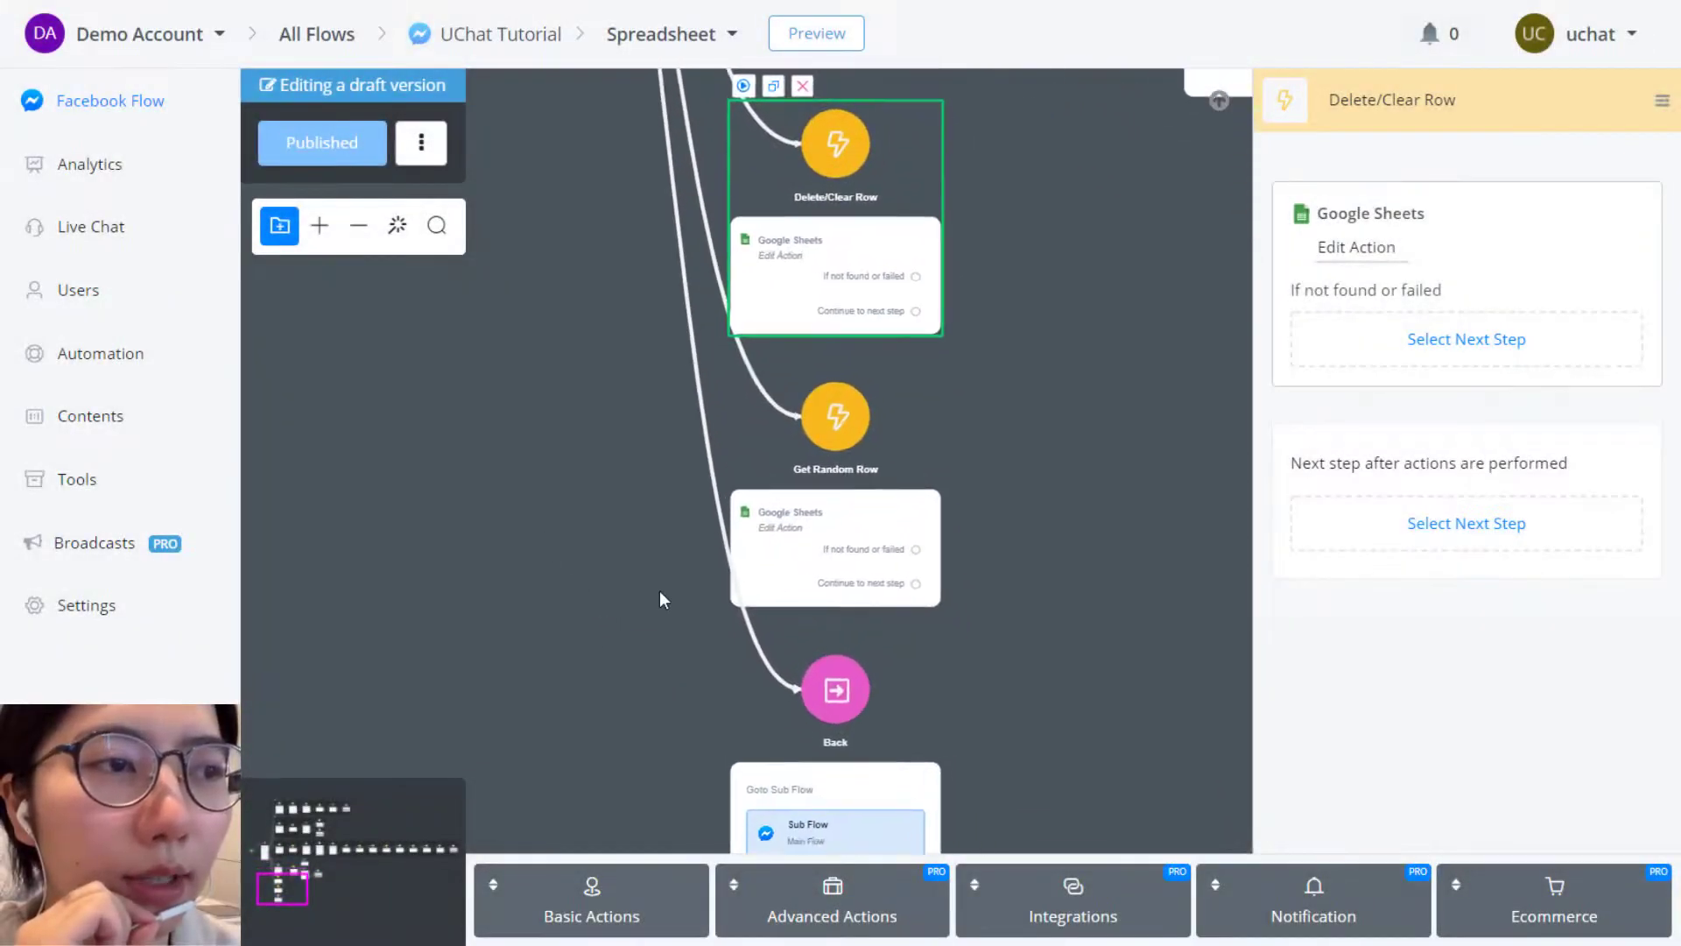
Set the Get Random Row action to get a random row from UChat Product's Product worksheet, with no filter
{"action": "scroll", "coordinate": [659, 599], "scroll_direction": "up", "scroll_amount": 2}
{"action": "left_click", "coordinate": [937, 543]}
{"action": "left_click", "coordinate": [1366, 263]}
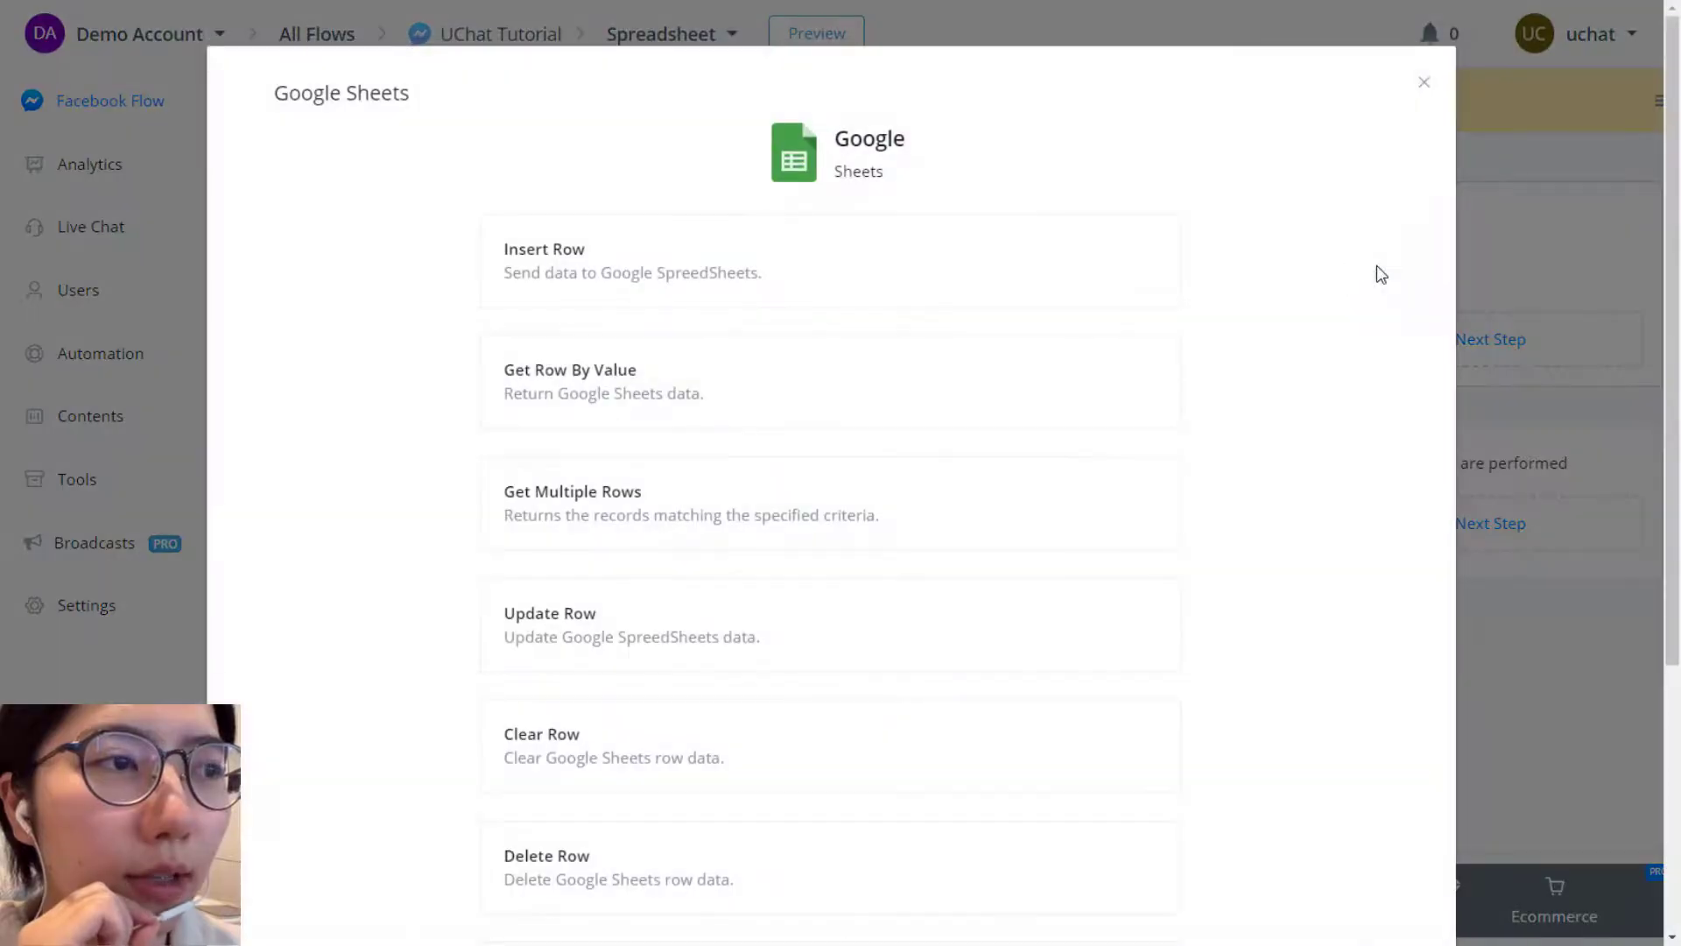
{"action": "scroll", "coordinate": [400, 531], "scroll_direction": "down", "scroll_amount": 4}
{"action": "left_click", "coordinate": [659, 643]}
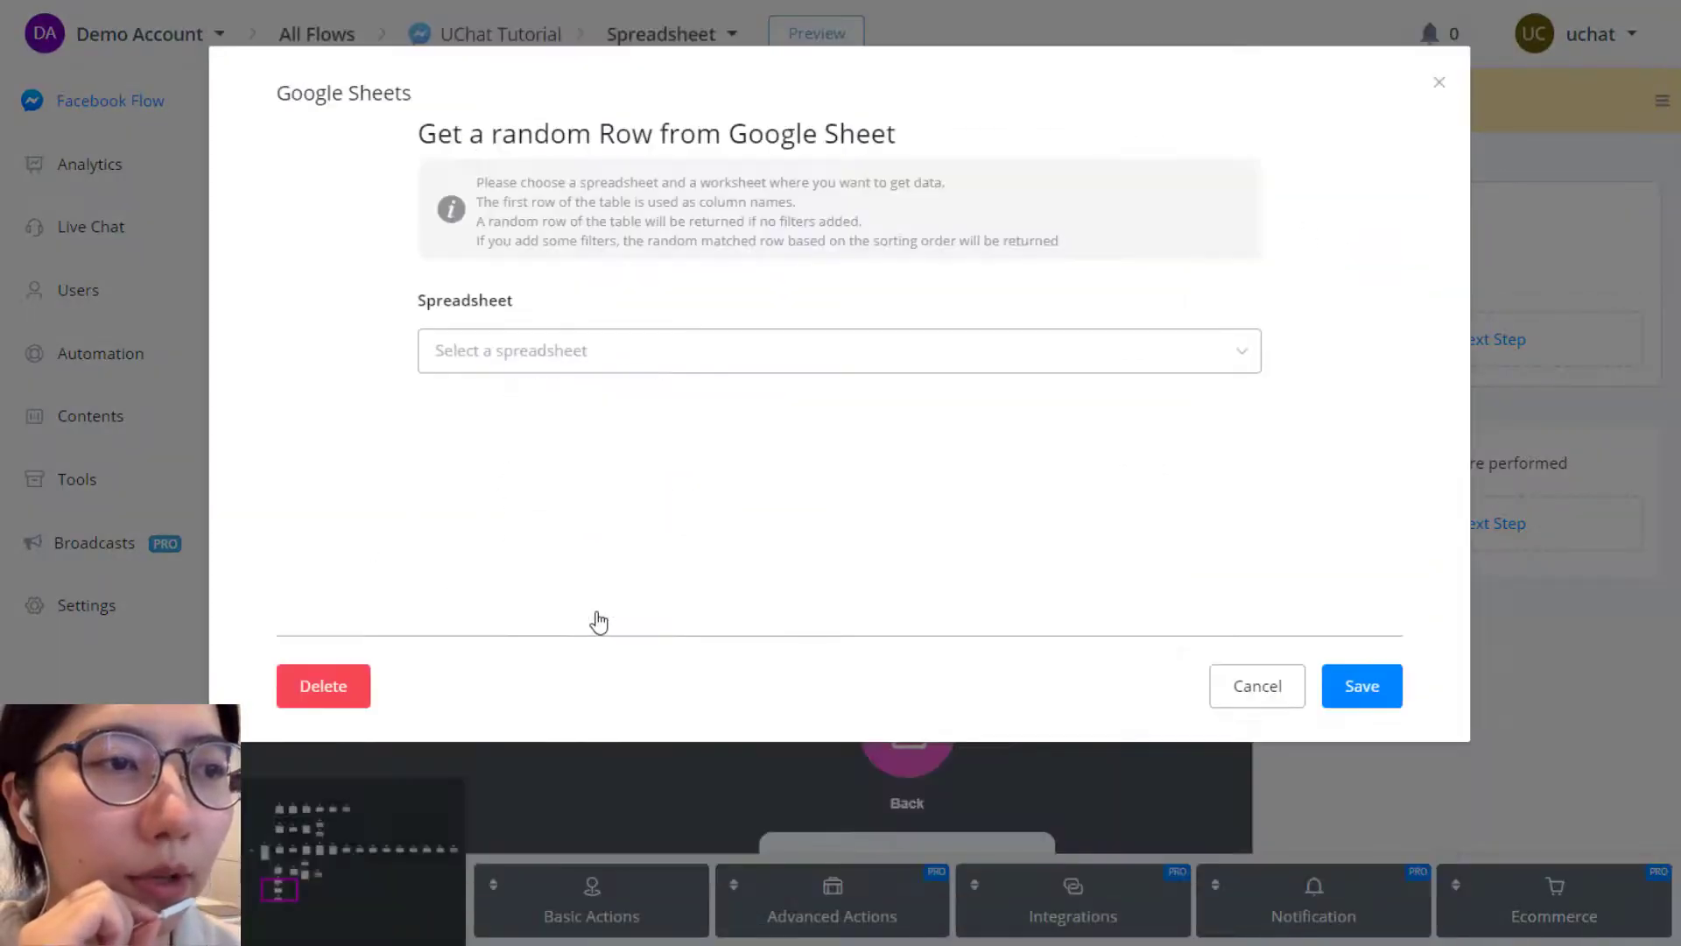
{"action": "left_click", "coordinate": [545, 361]}
{"action": "left_click", "coordinate": [547, 392]}
{"action": "left_click", "coordinate": [550, 464]}
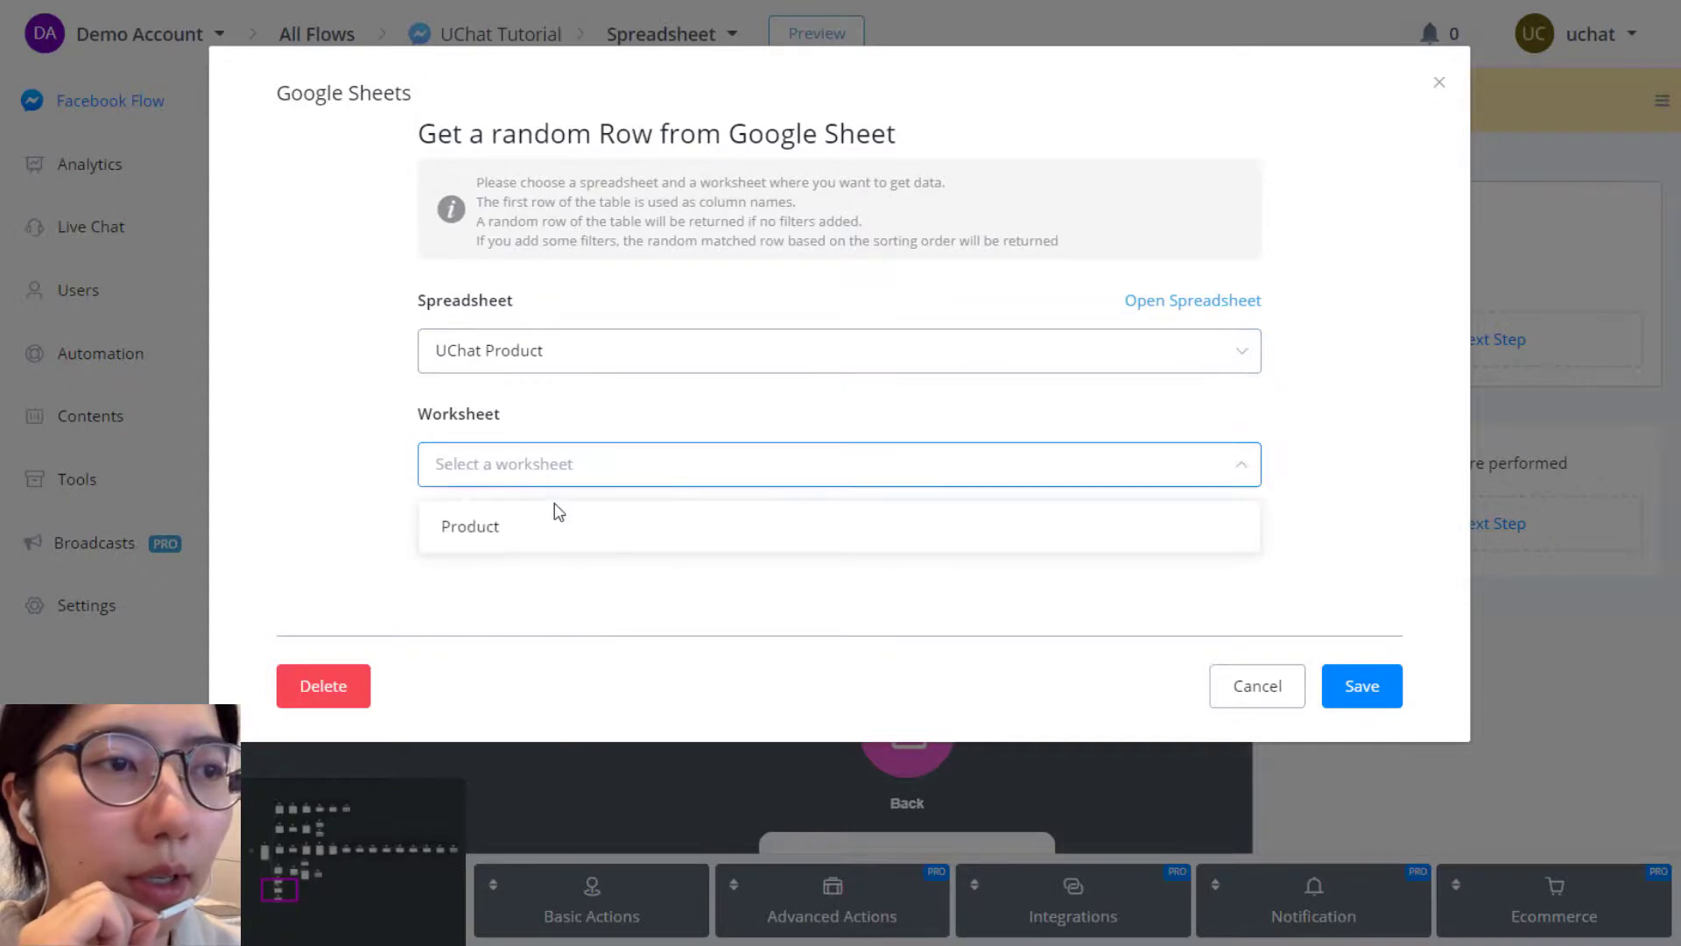
{"action": "left_click", "coordinate": [514, 529]}
{"action": "scroll", "coordinate": [387, 582], "scroll_direction": "down", "scroll_amount": 4}
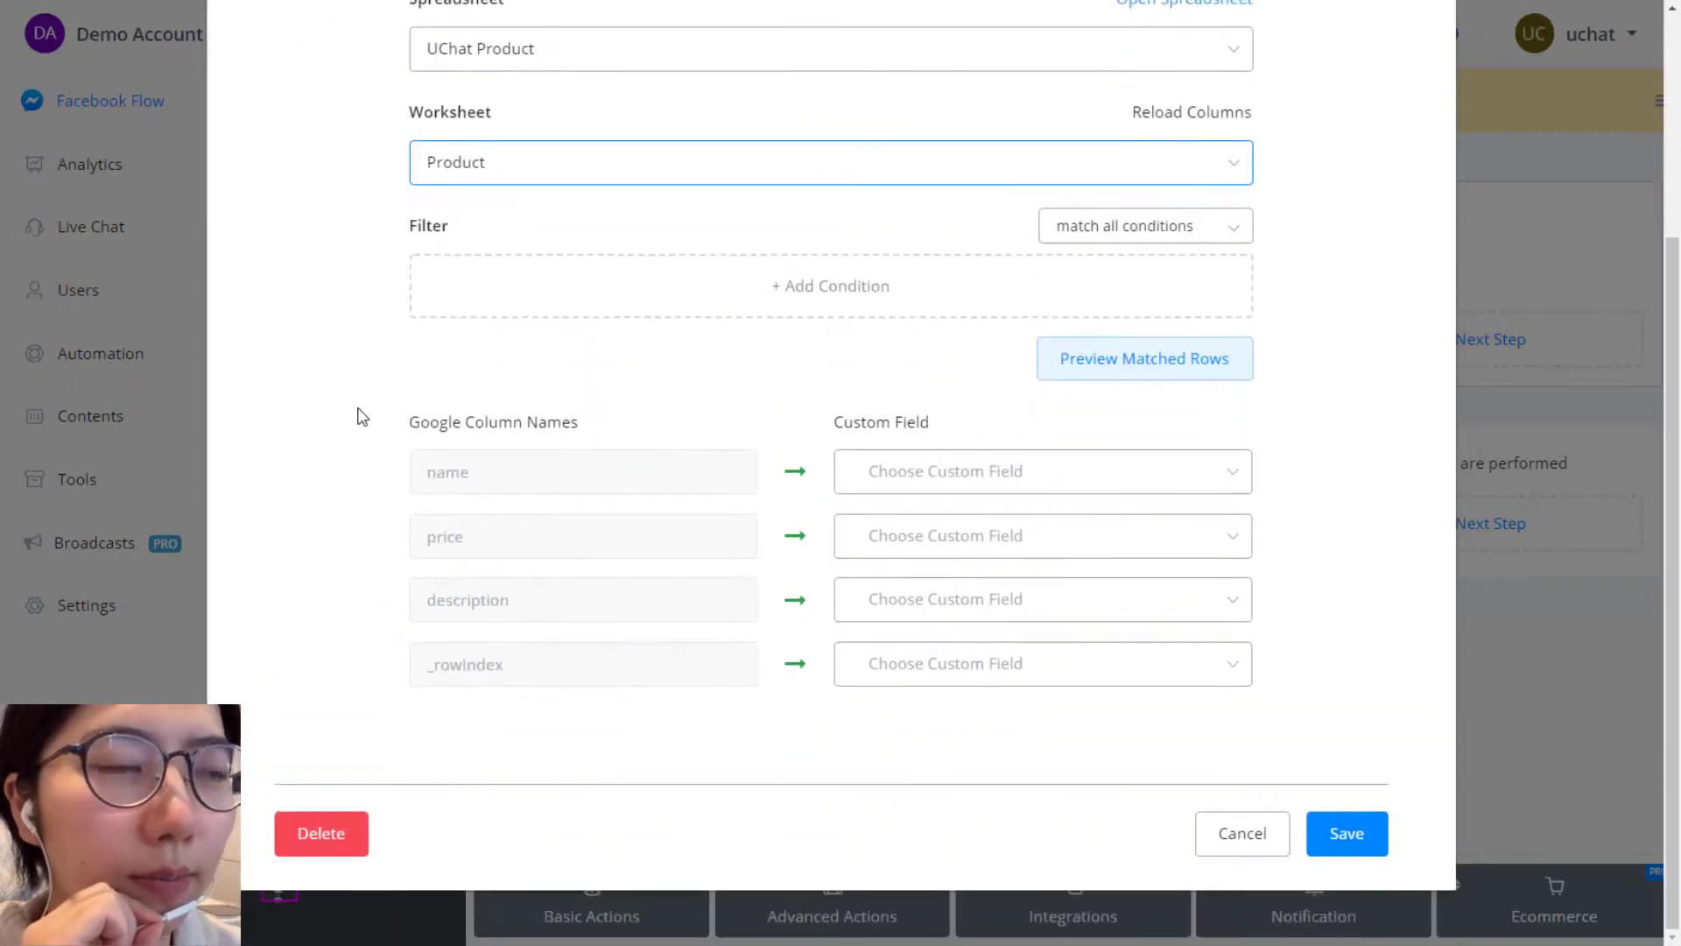
{"action": "left_click", "coordinate": [779, 316]}
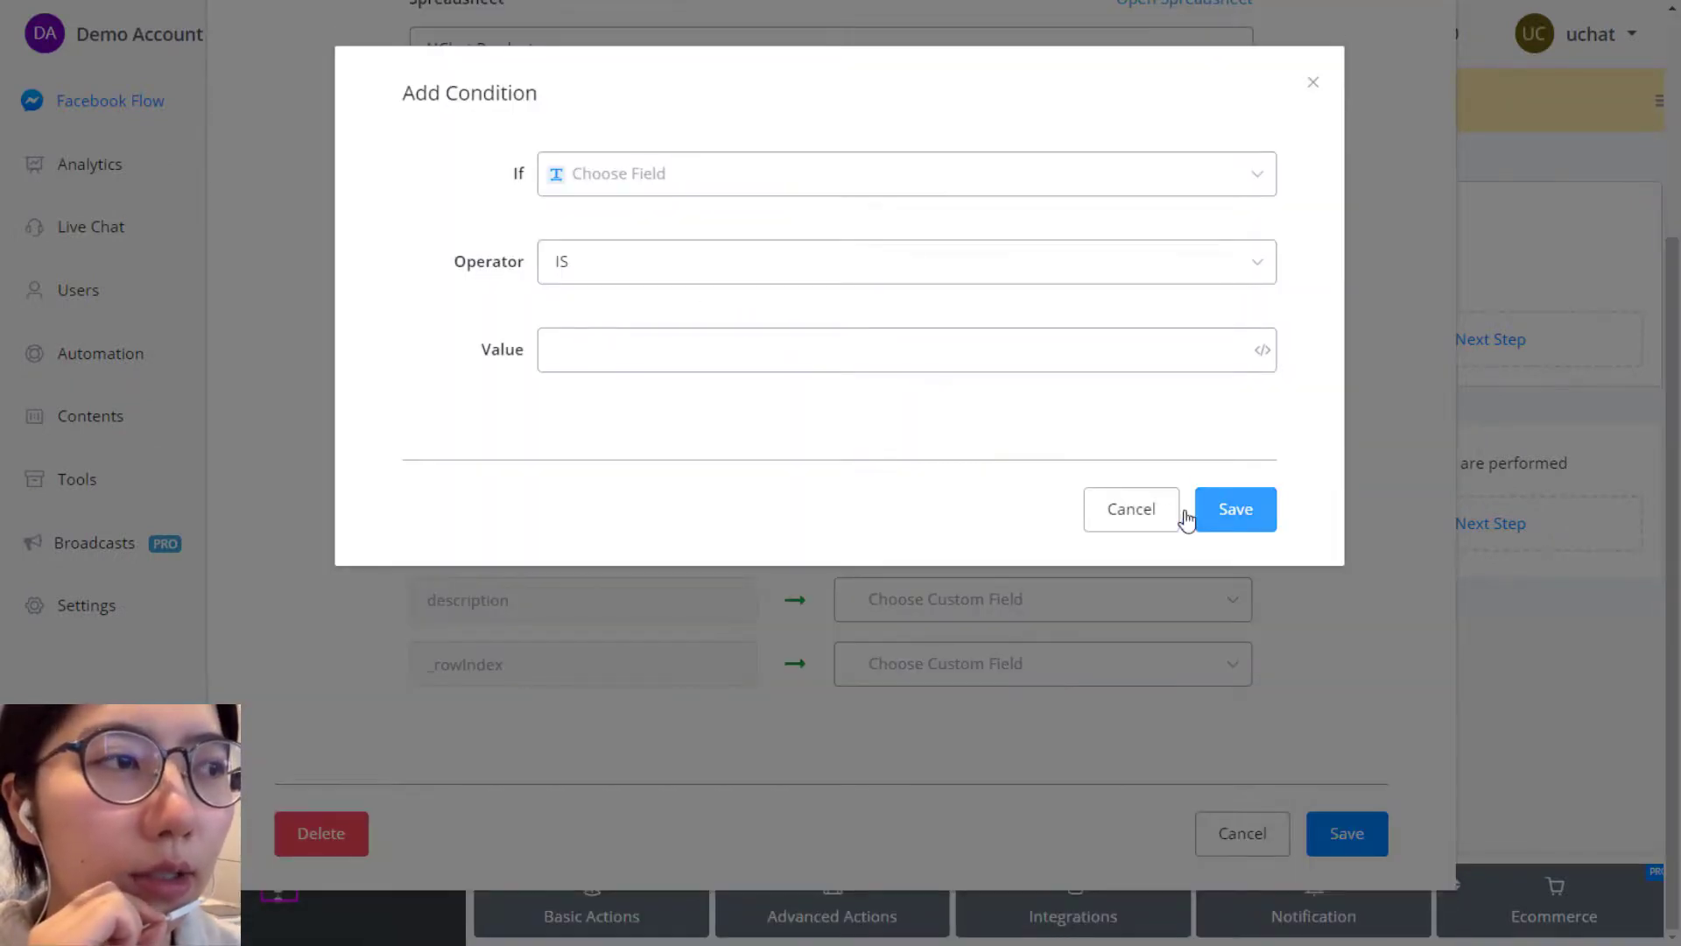
{"action": "left_click", "coordinate": [1099, 496]}
Preview matched rows four times, checking that a different random row comes back each time
{"action": "left_click", "coordinate": [1114, 377]}
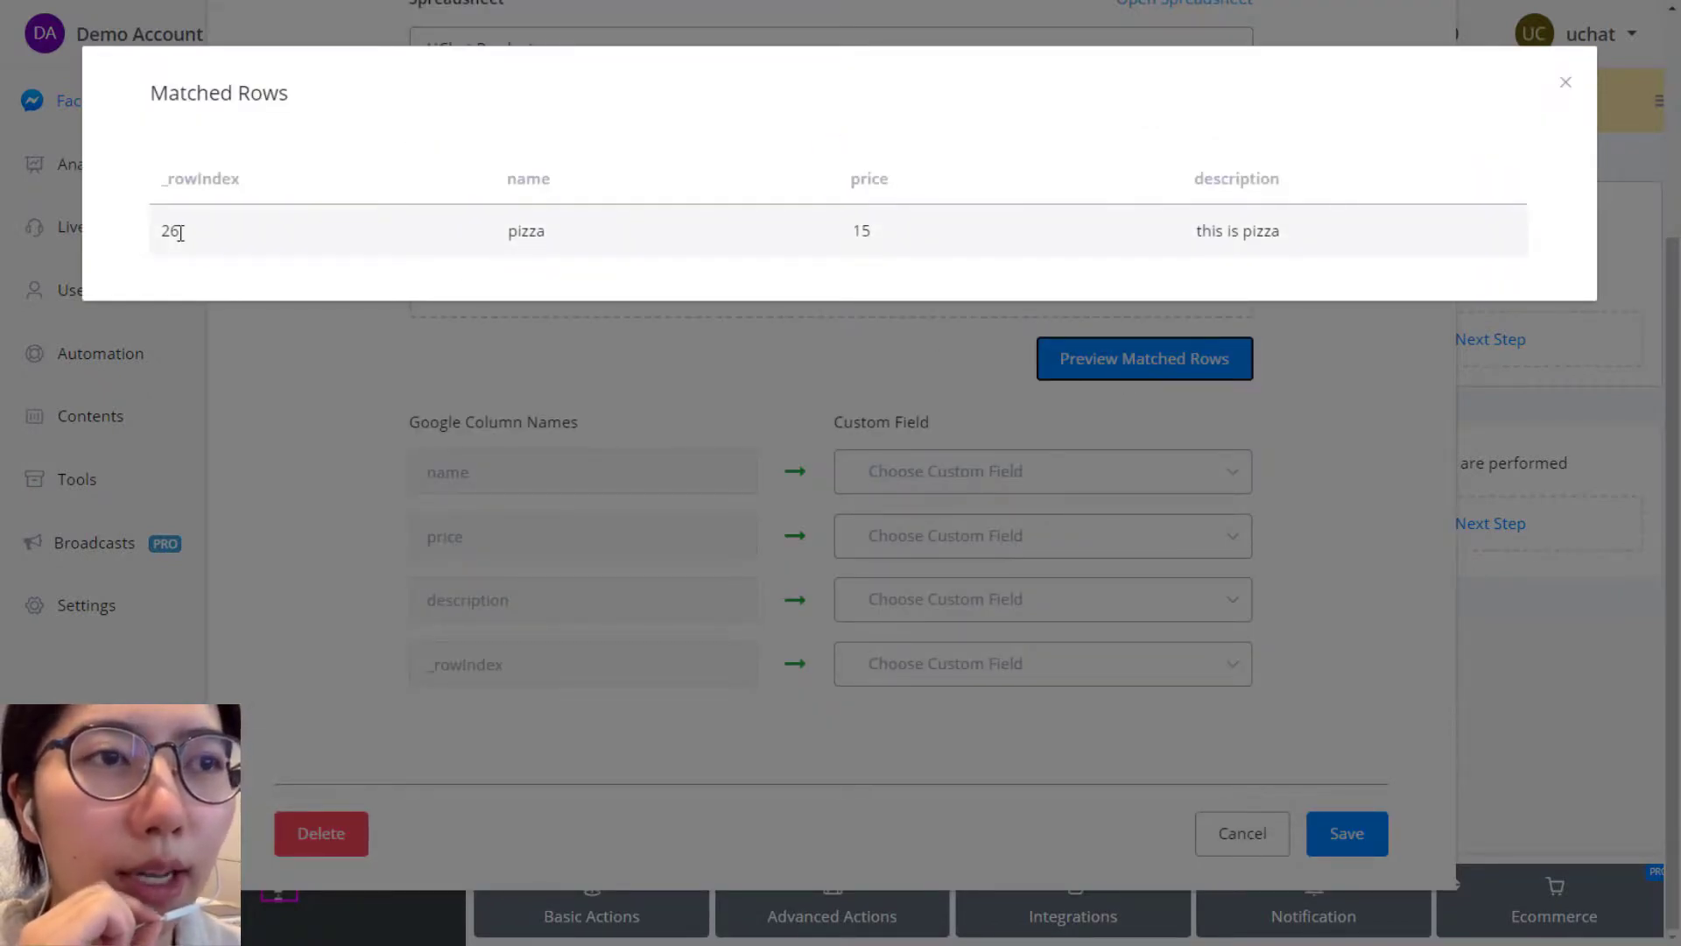
{"action": "double_click", "coordinate": [172, 232]}
{"action": "left_click", "coordinate": [799, 315]}
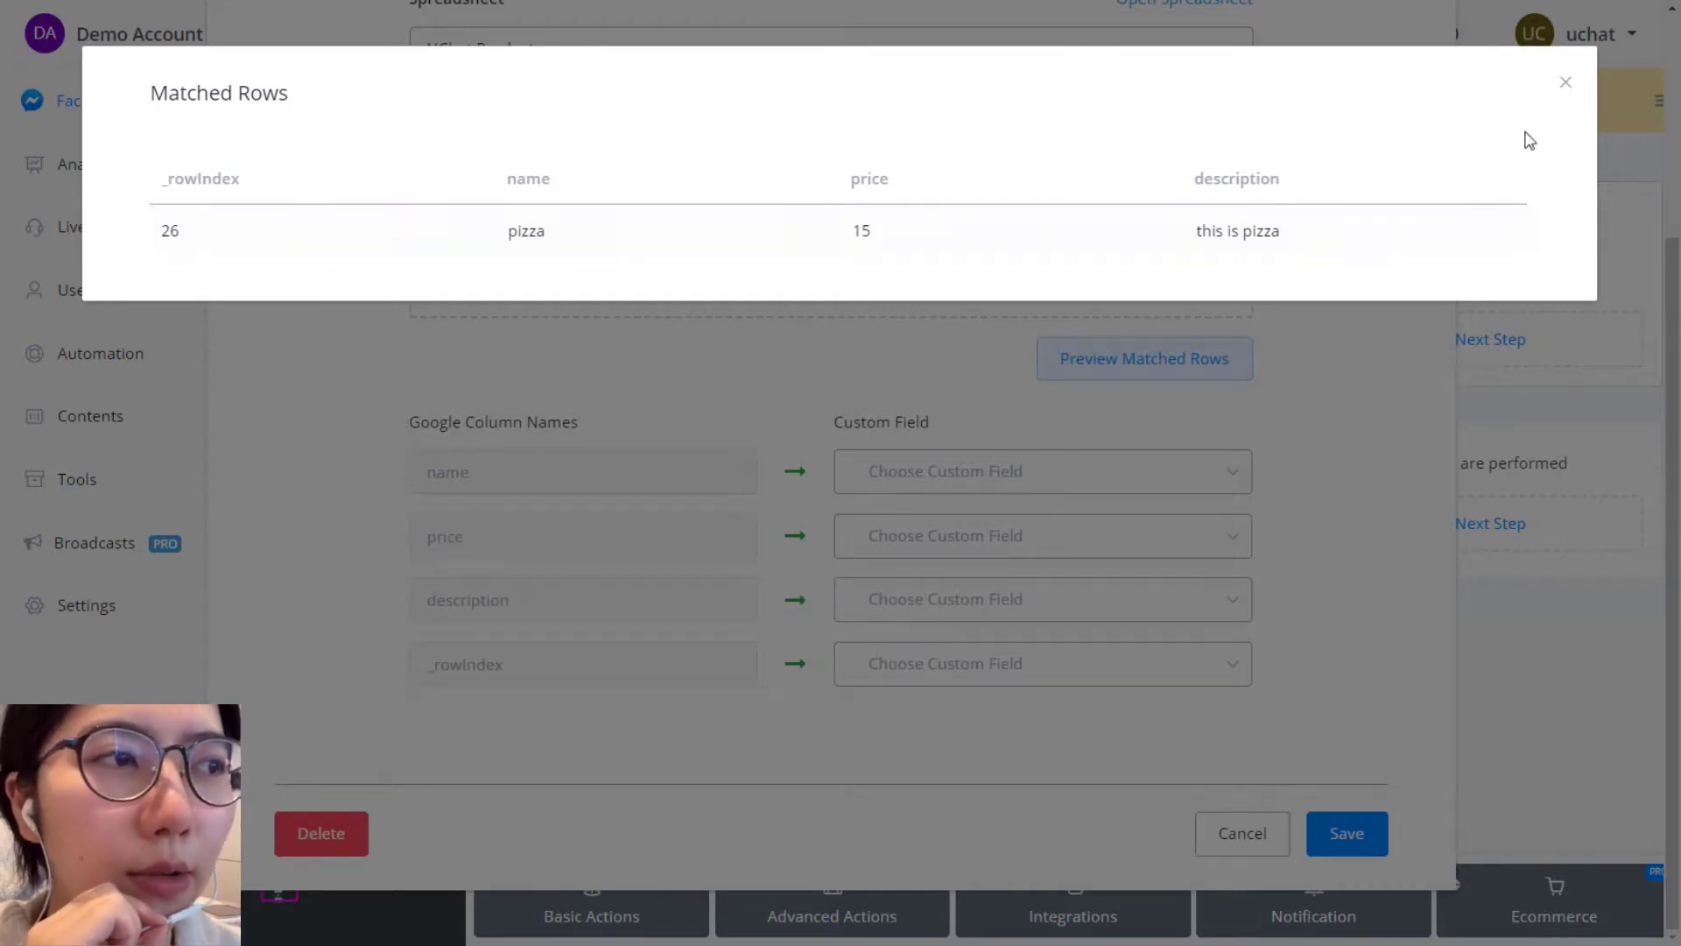
{"action": "left_click", "coordinate": [1566, 82]}
{"action": "left_click", "coordinate": [1129, 352]}
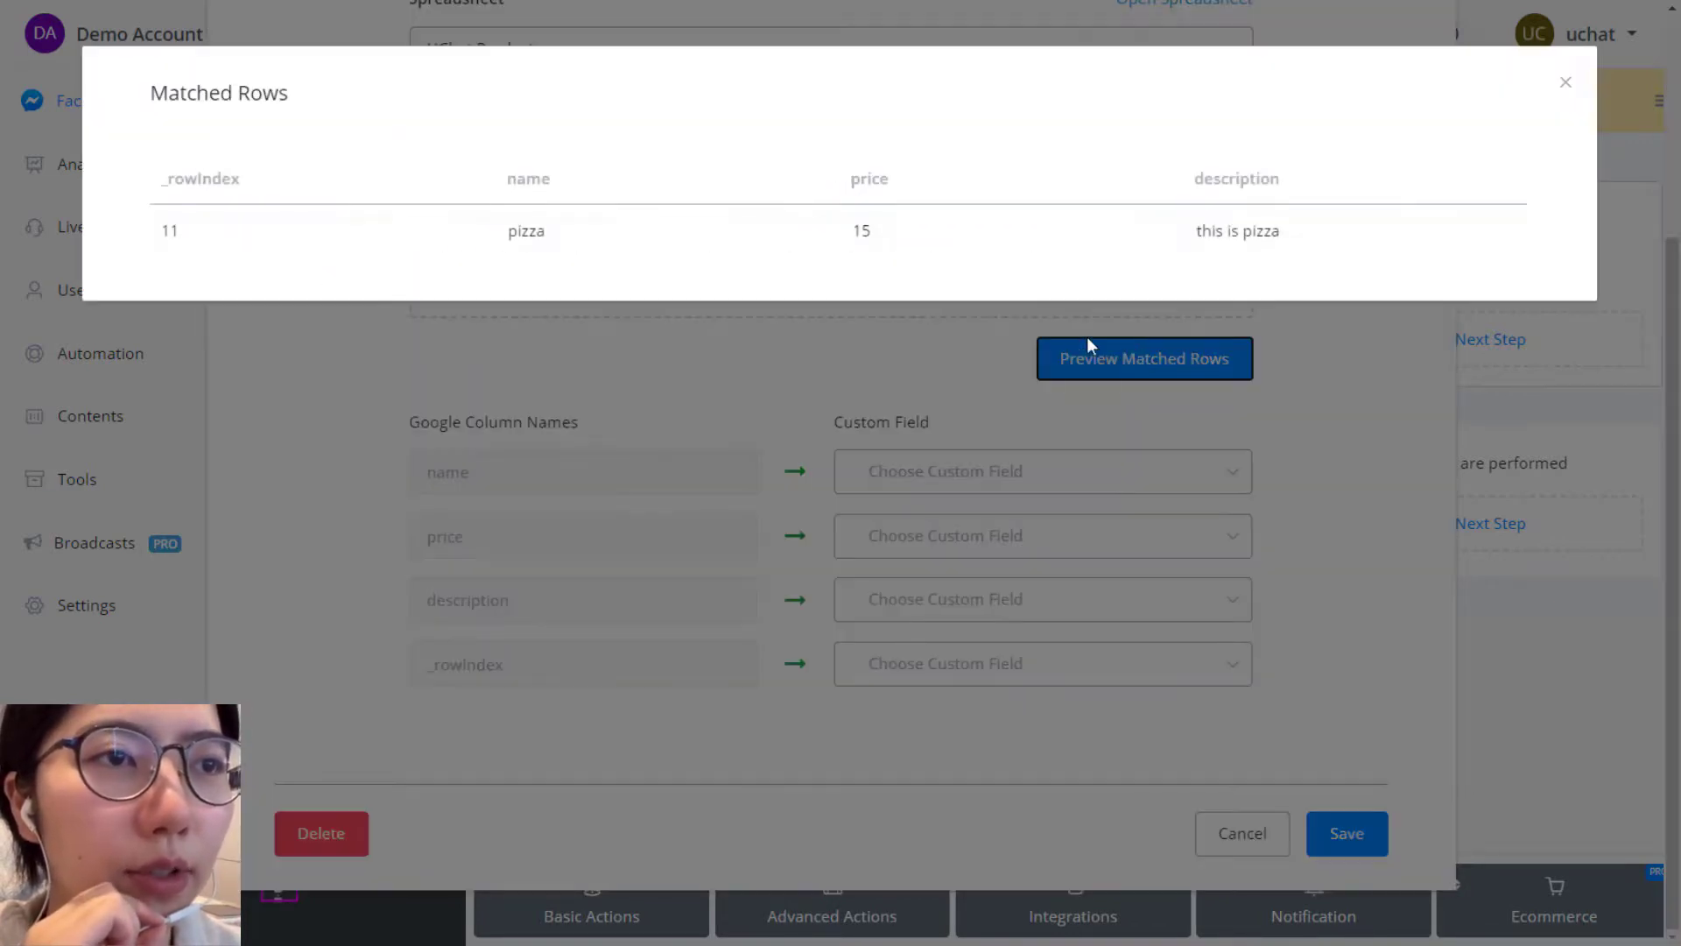
{"action": "double_click", "coordinate": [171, 231]}
{"action": "left_click", "coordinate": [1565, 82]}
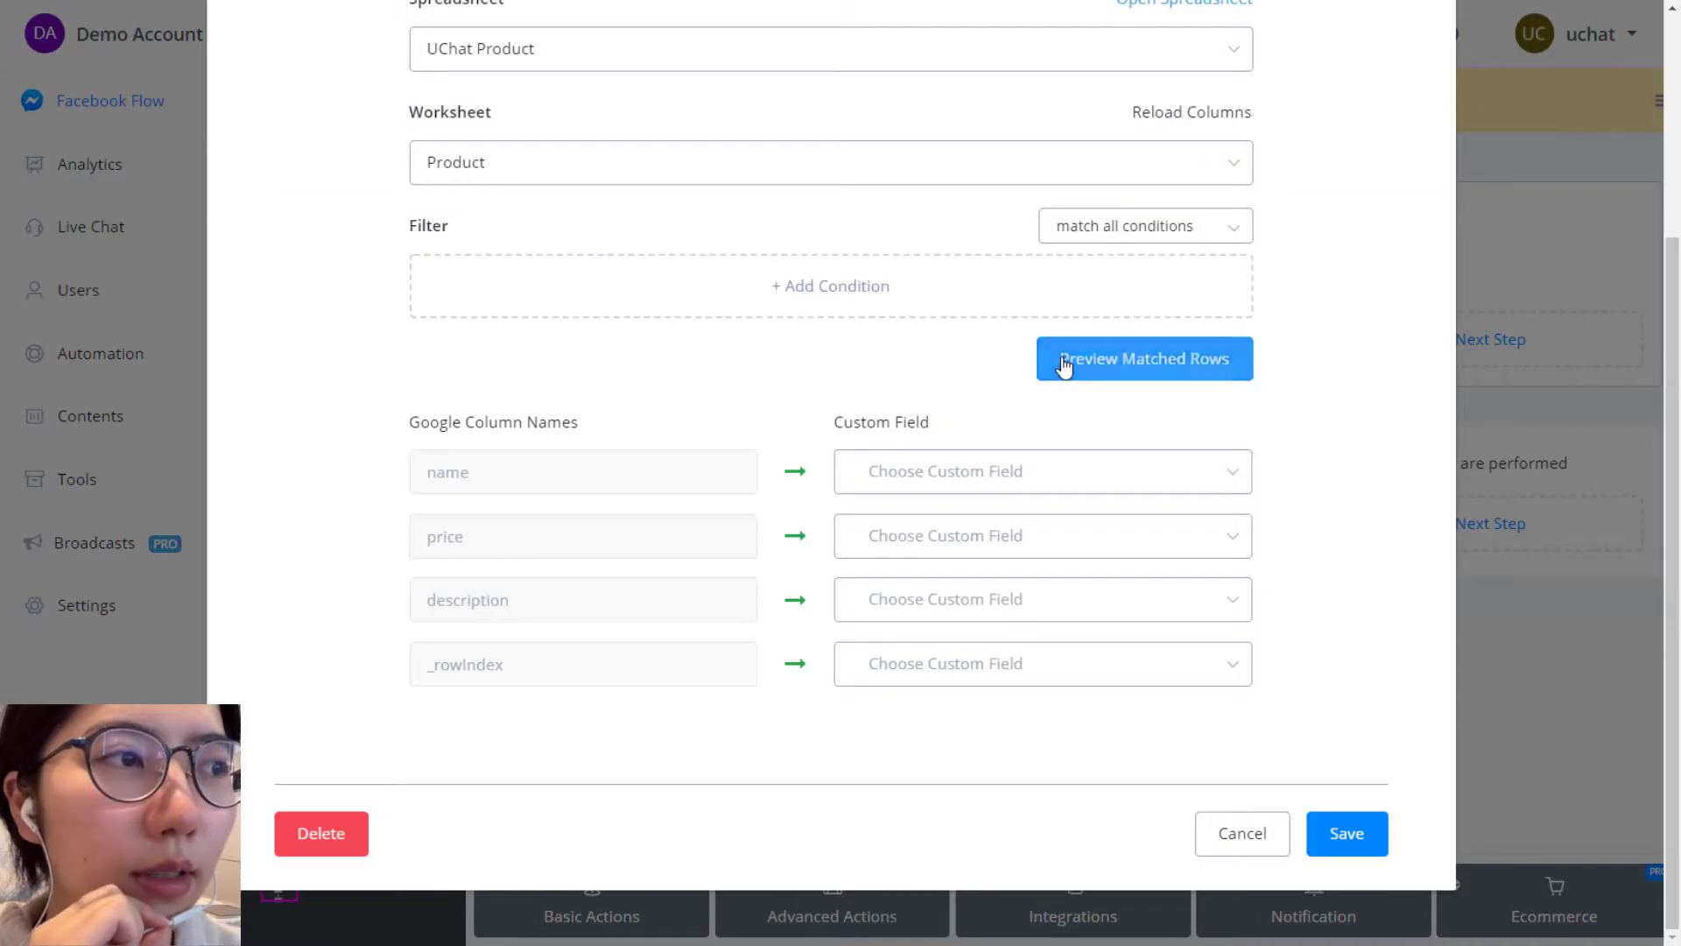
{"action": "left_click", "coordinate": [1065, 366]}
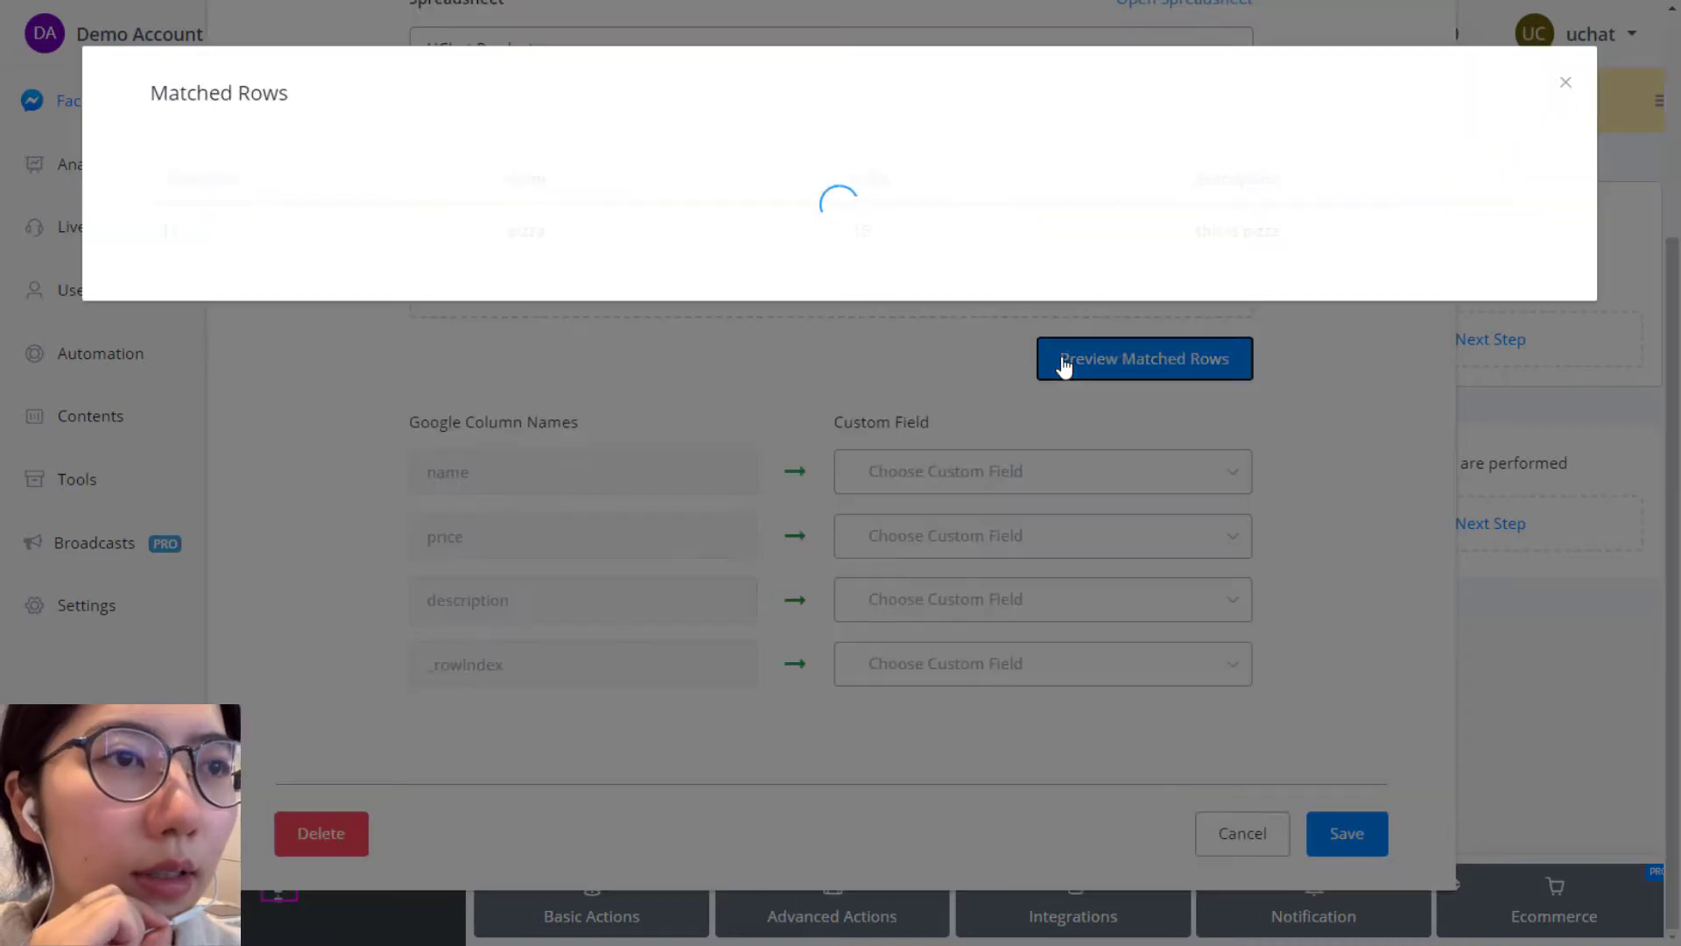
{"action": "left_click", "coordinate": [1565, 84]}
{"action": "left_click", "coordinate": [1184, 355]}
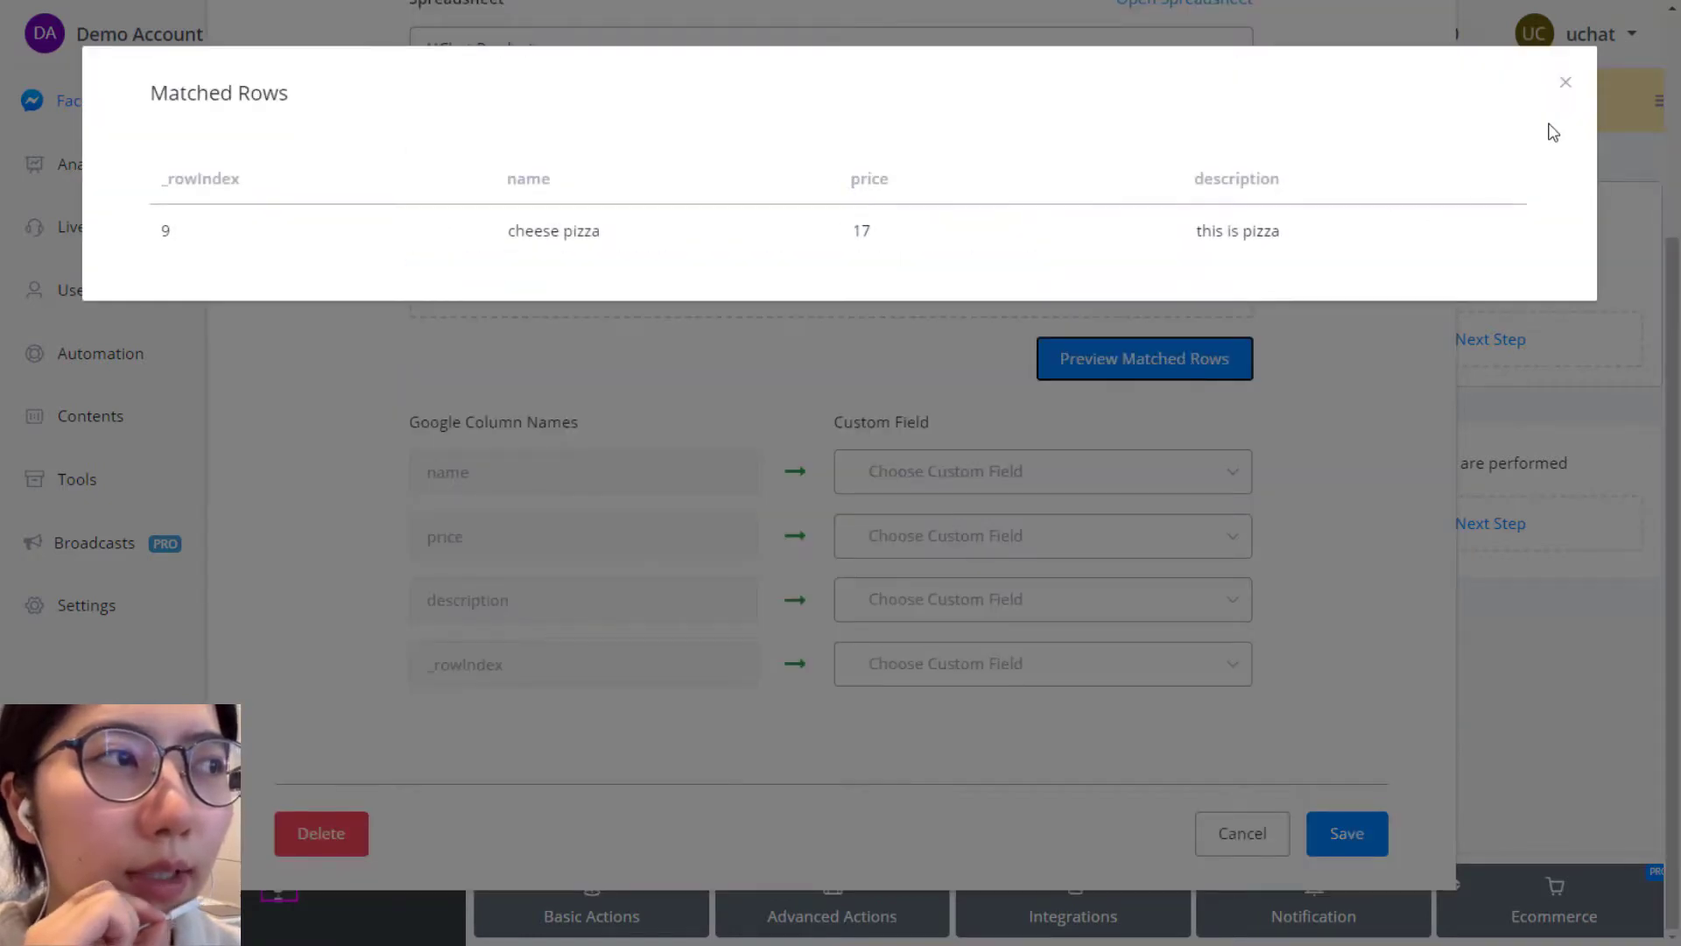
{"action": "left_click", "coordinate": [1566, 82]}
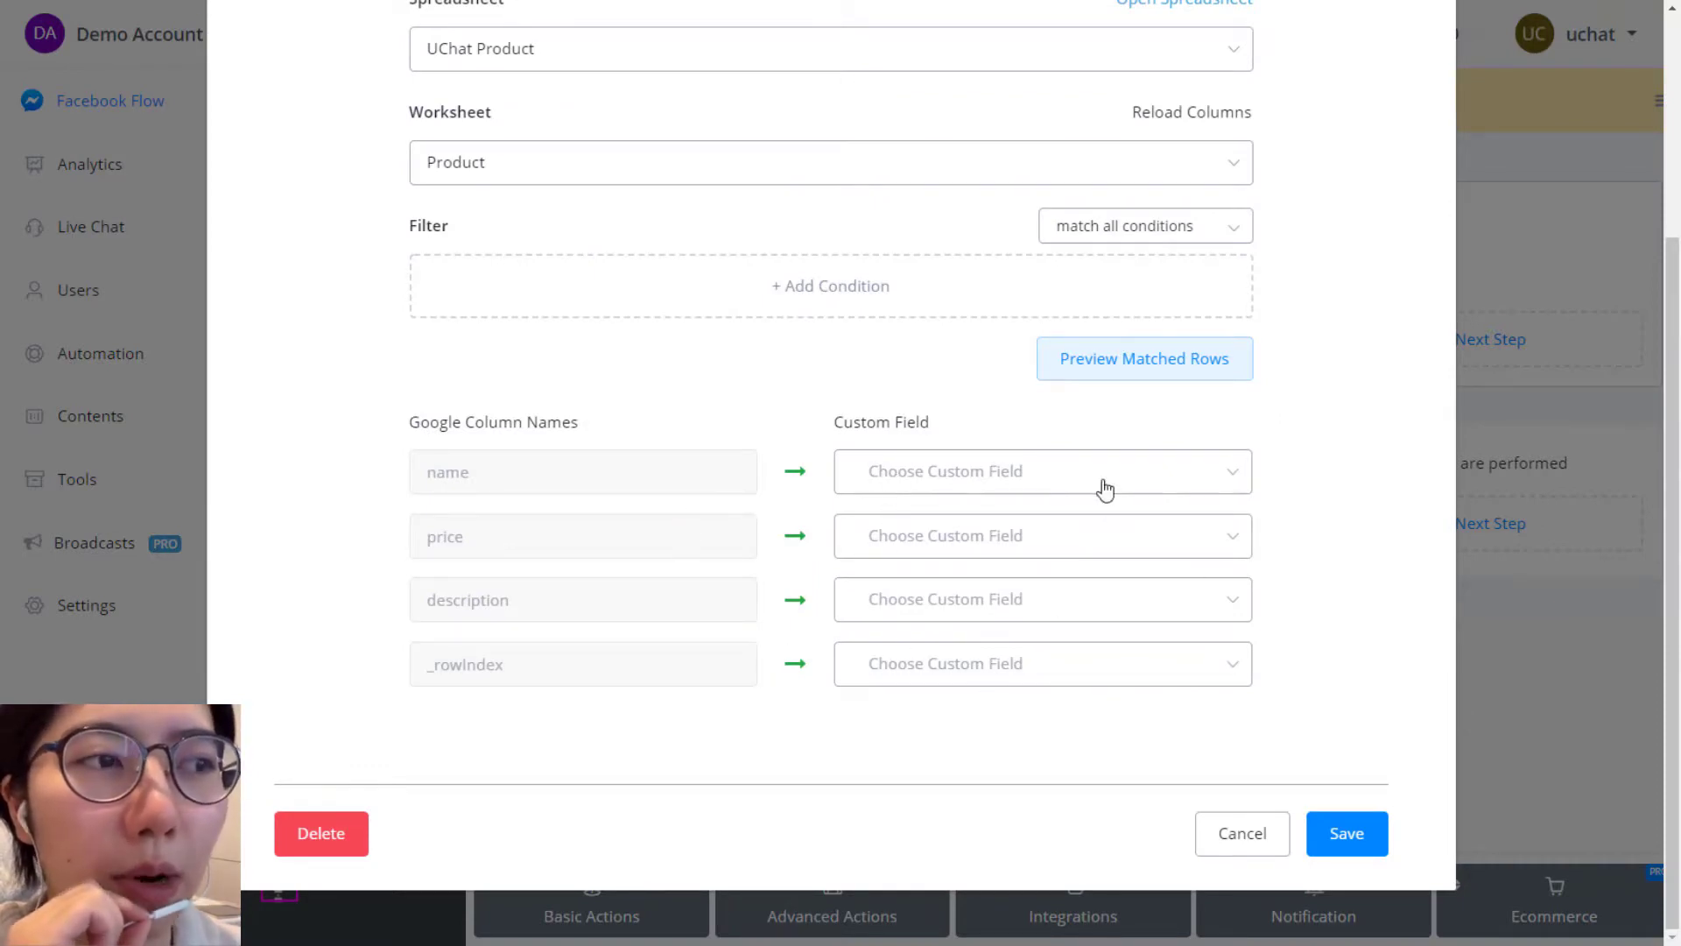
Cancel the Google Sheets settings unsaved and zoom the canvas onto the New Features menu buttons
{"action": "left_click", "coordinate": [1233, 840]}
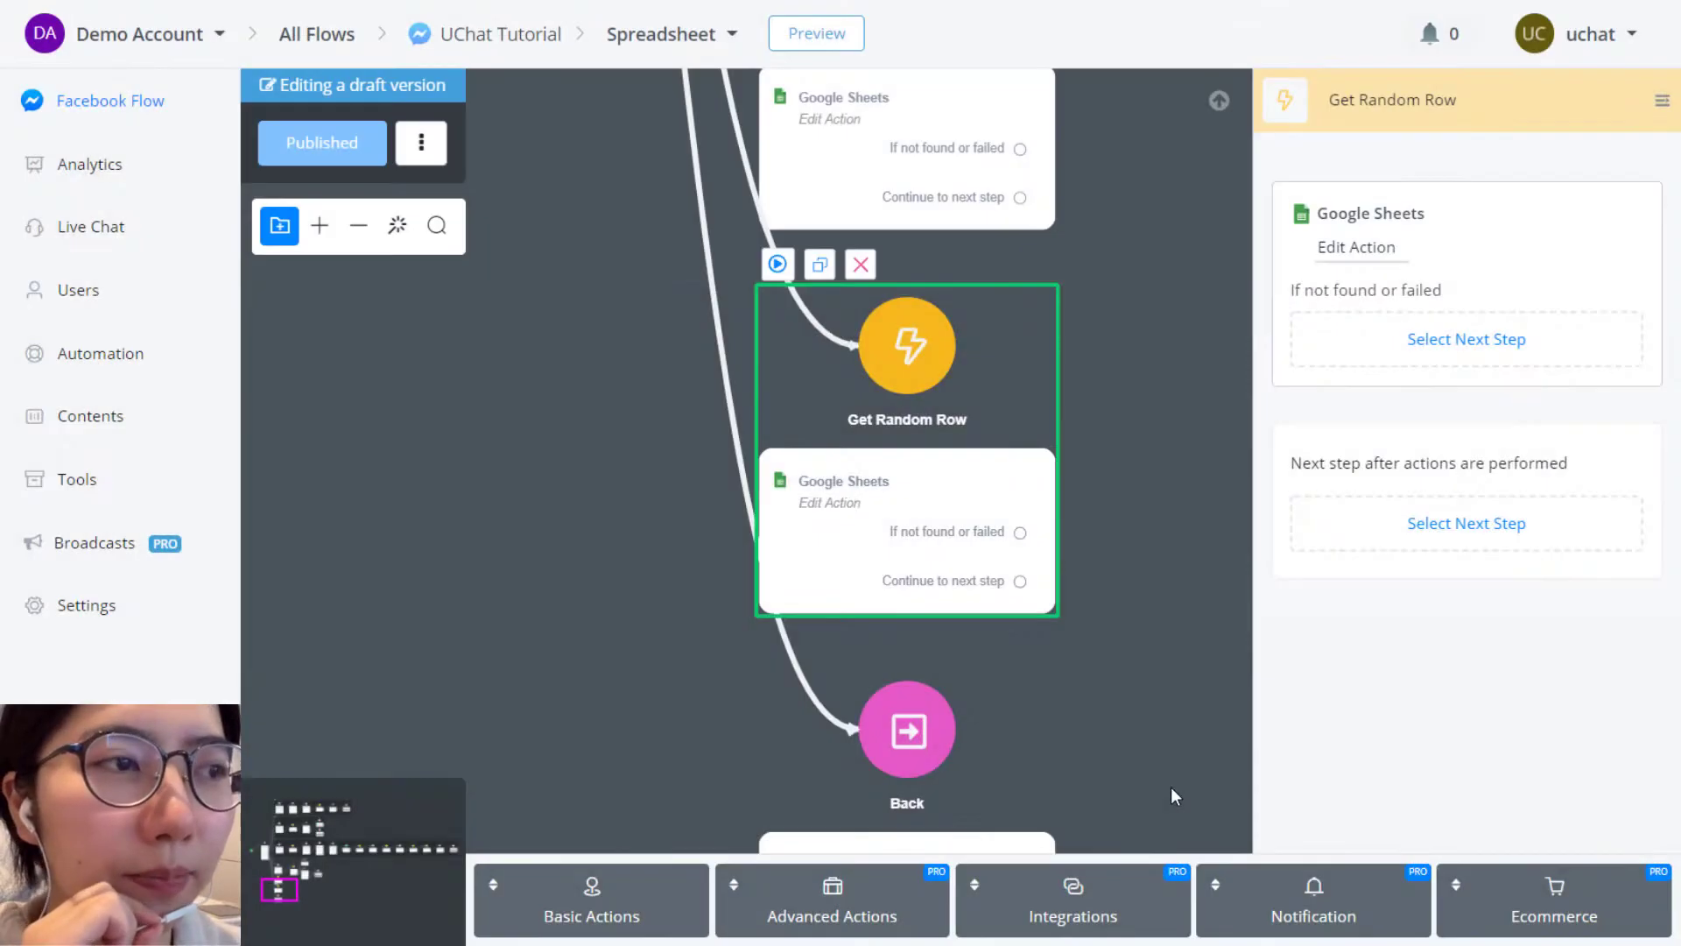
{"action": "scroll", "coordinate": [1160, 737], "scroll_direction": "down", "scroll_amount": 3}
{"action": "scroll", "coordinate": [604, 350], "scroll_direction": "down", "scroll_amount": 3}
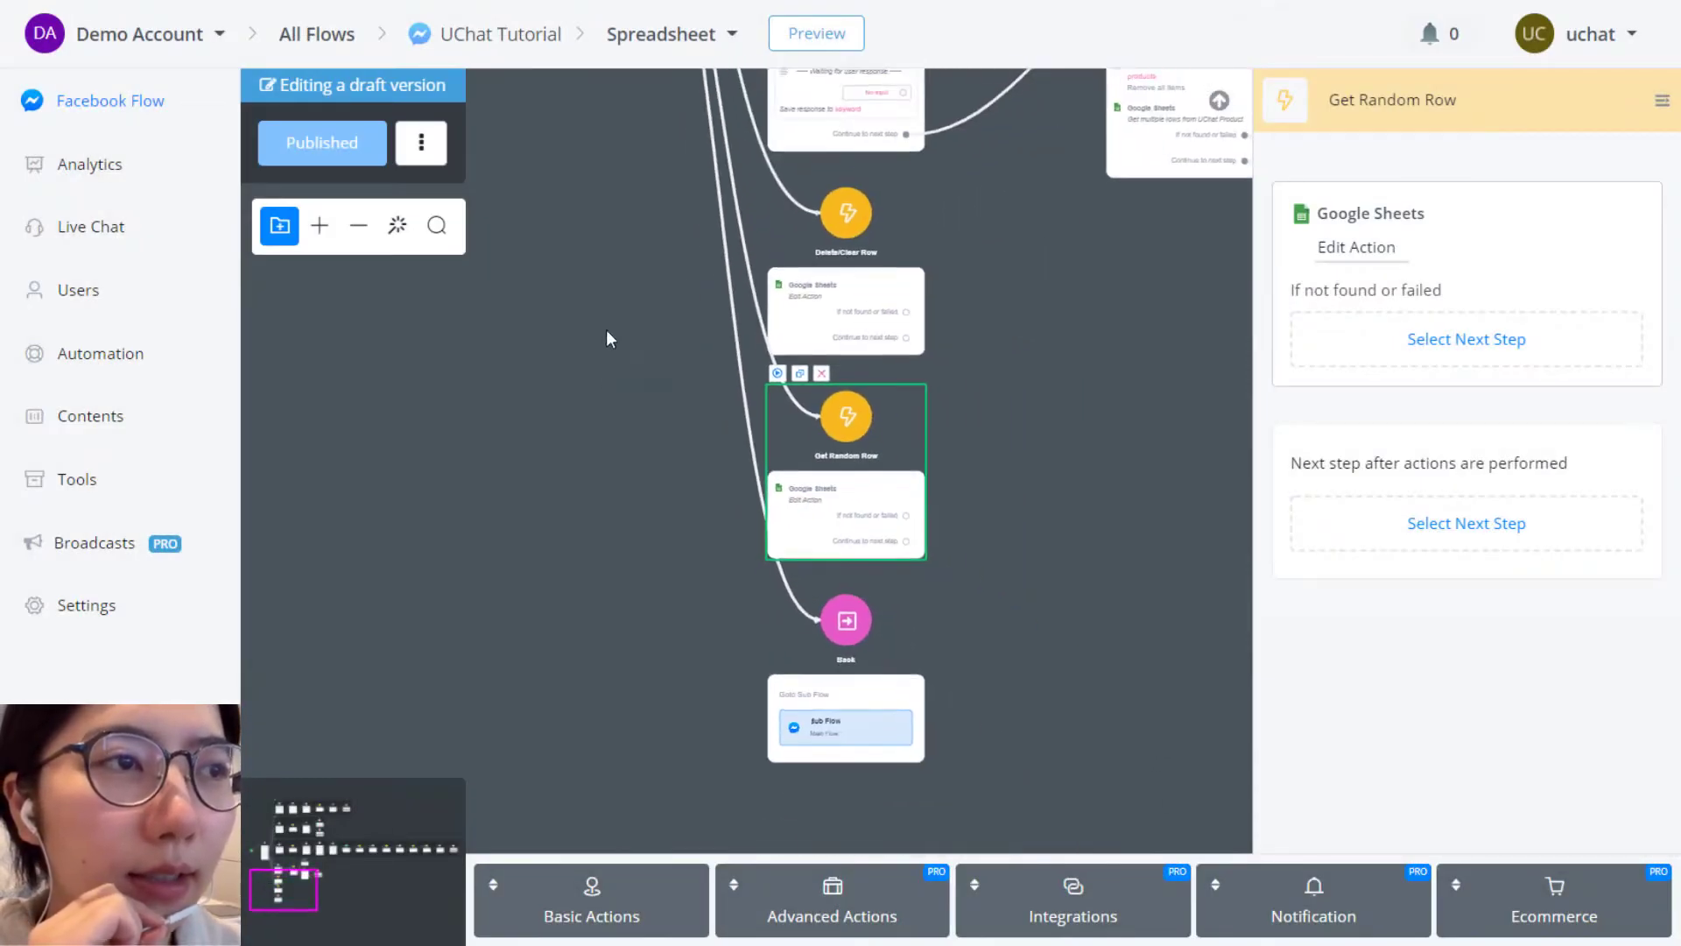
{"action": "scroll", "coordinate": [696, 396], "scroll_direction": "up", "scroll_amount": 5}
{"action": "scroll", "coordinate": [754, 439], "scroll_direction": "up", "scroll_amount": 5}
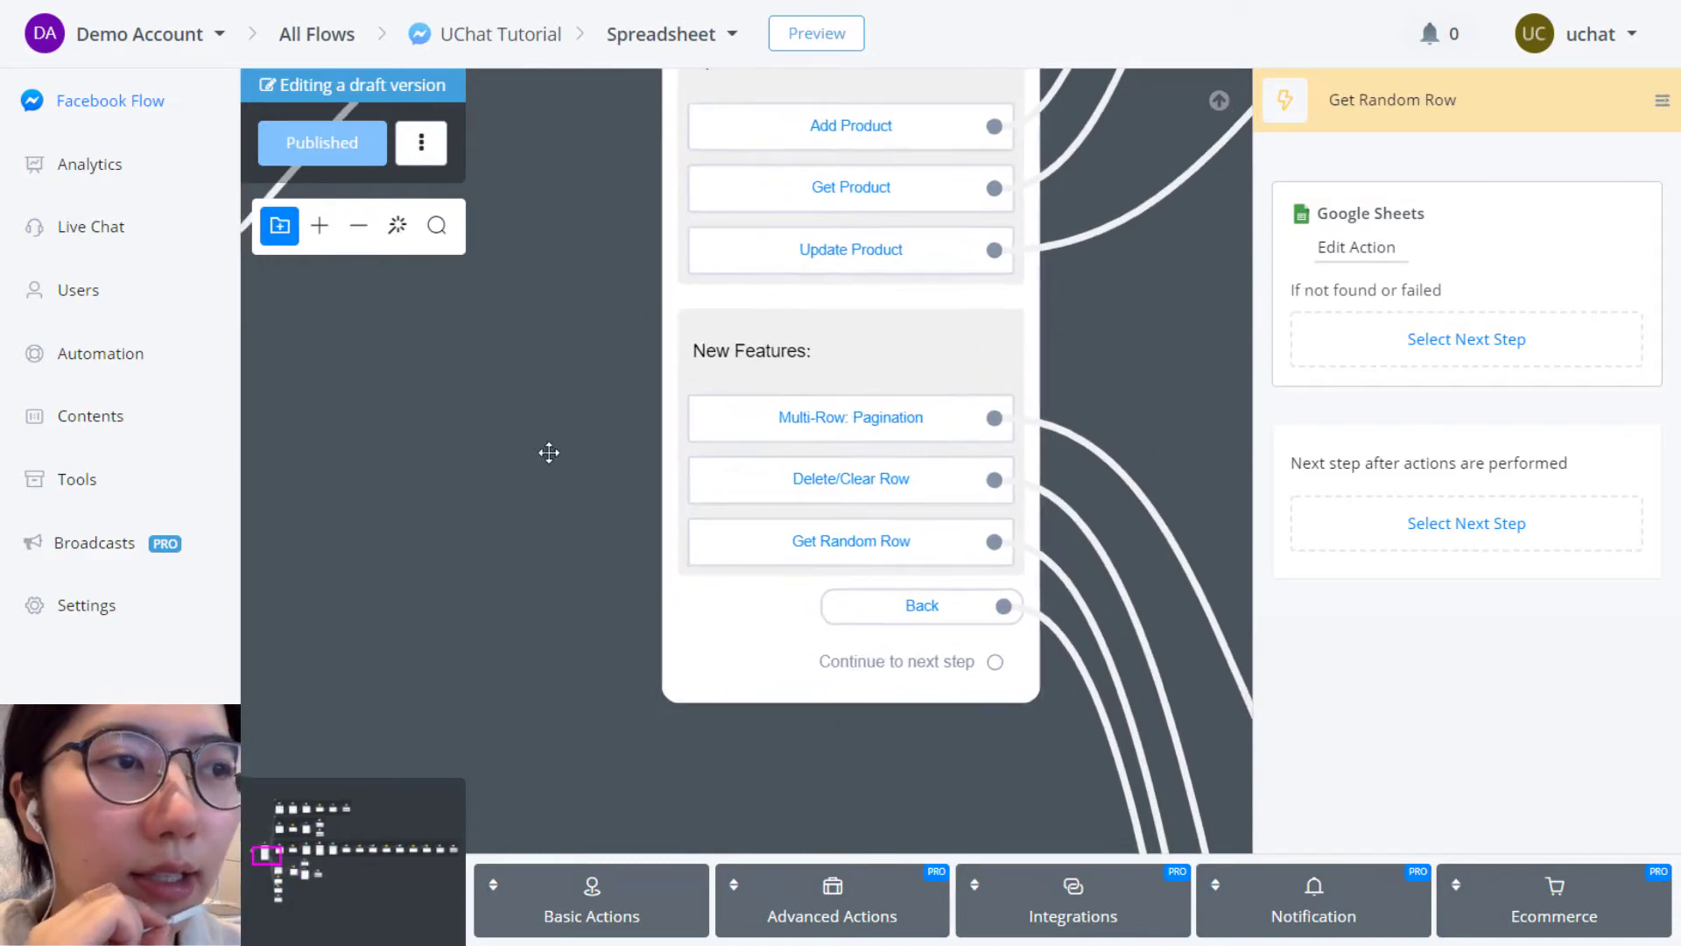
{"action": "scroll", "coordinate": [734, 498], "scroll_direction": "up", "scroll_amount": 2}
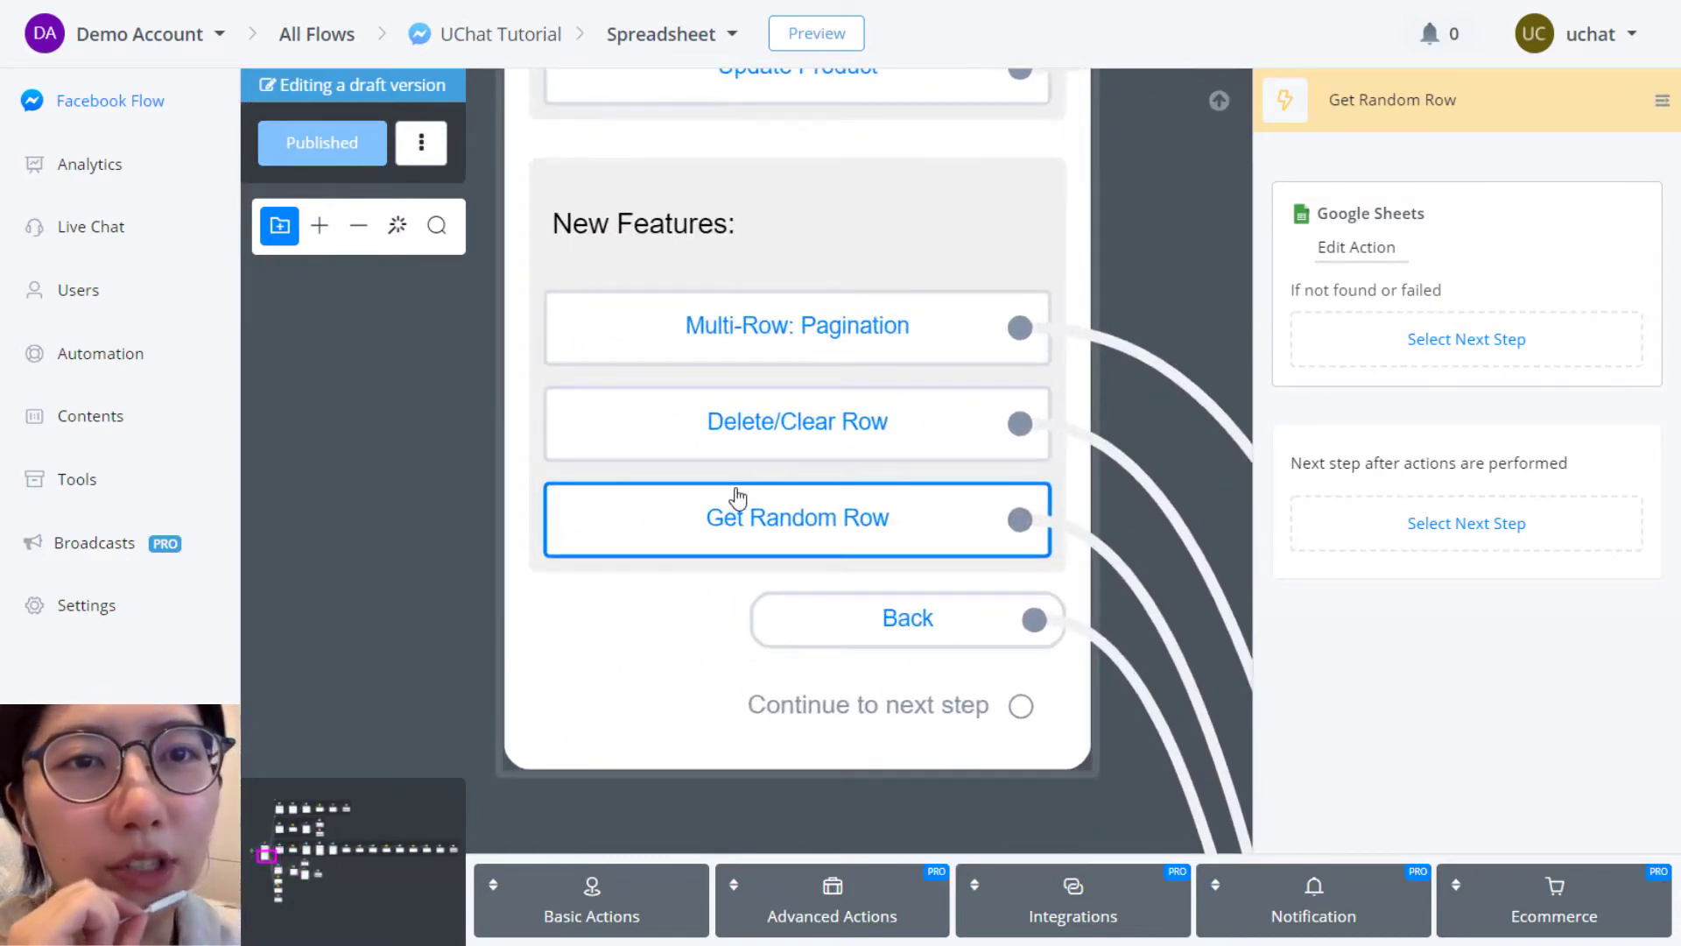